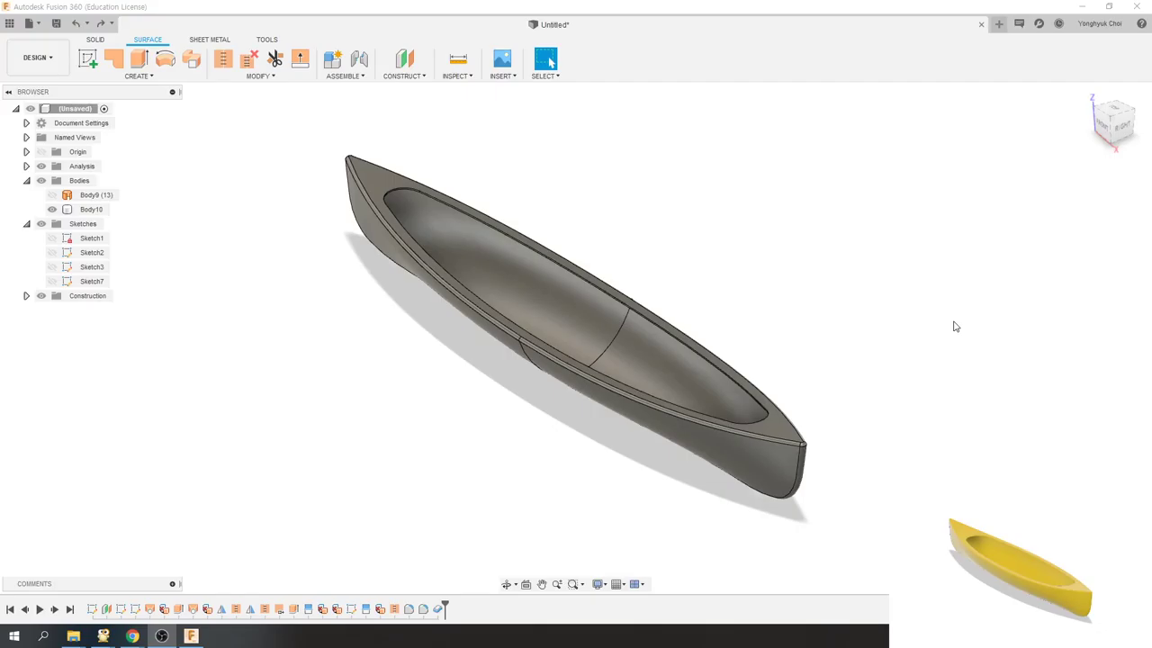
# - Select Body10, orbit around the hull to view it from several angles, then deselect it
pyautogui.click(784, 399)
pyautogui.keyDown('shift'); pyautogui.moveTo(784, 399); pyautogui.dragTo(796, 369, button='middle'); pyautogui.keyUp('shift')
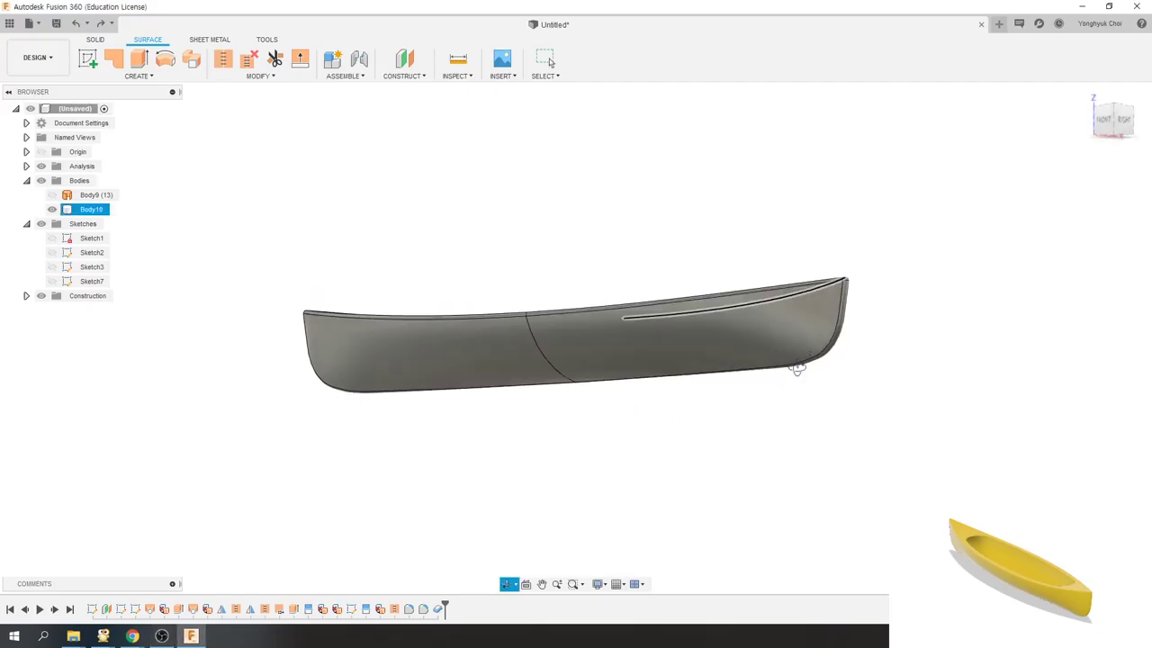
pyautogui.moveTo(796, 369); pyautogui.dragTo(800, 351)
pyautogui.press('Escape')
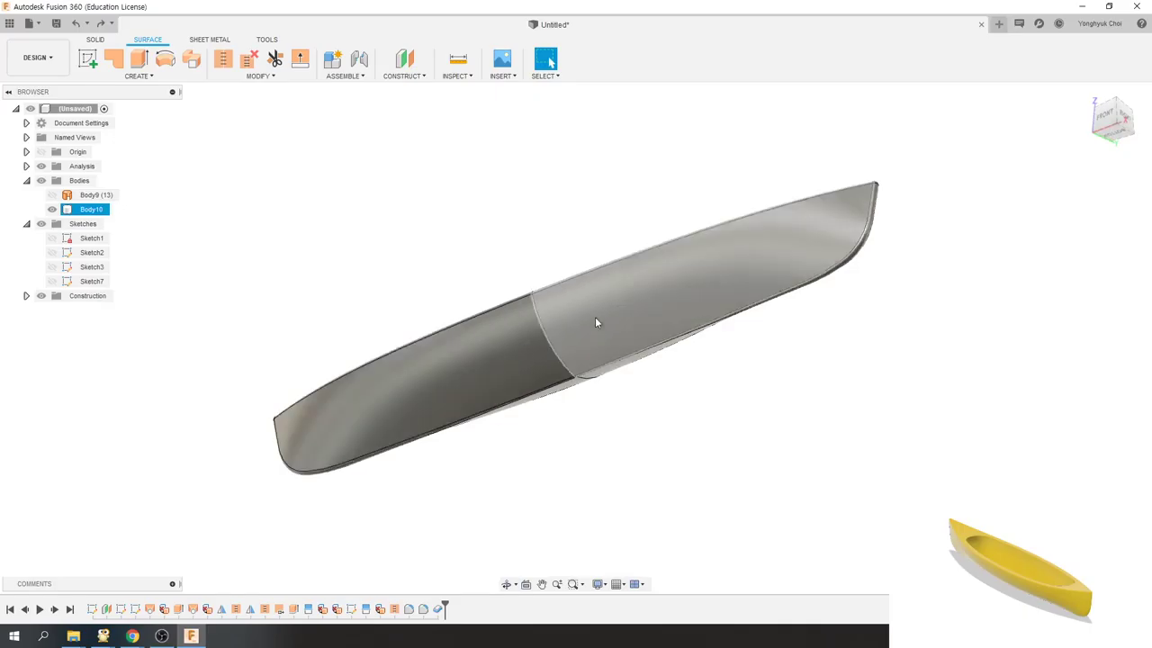
pyautogui.click(700, 563)
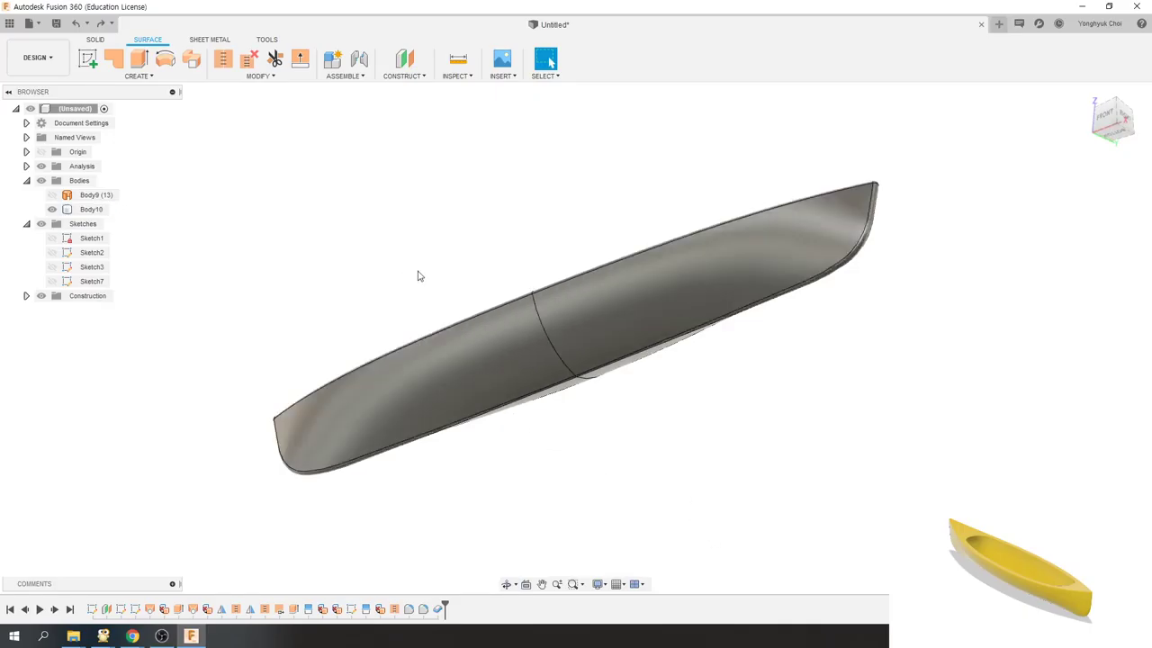
pyautogui.moveTo(416, 314)
pyautogui.keyDown('shift'); pyautogui.mouseDown(button='middle')
pyautogui.moveTo(430, 290)
pyautogui.moveTo(429, 306)
pyautogui.mouseUp(button='middle'); pyautogui.keyUp('shift')
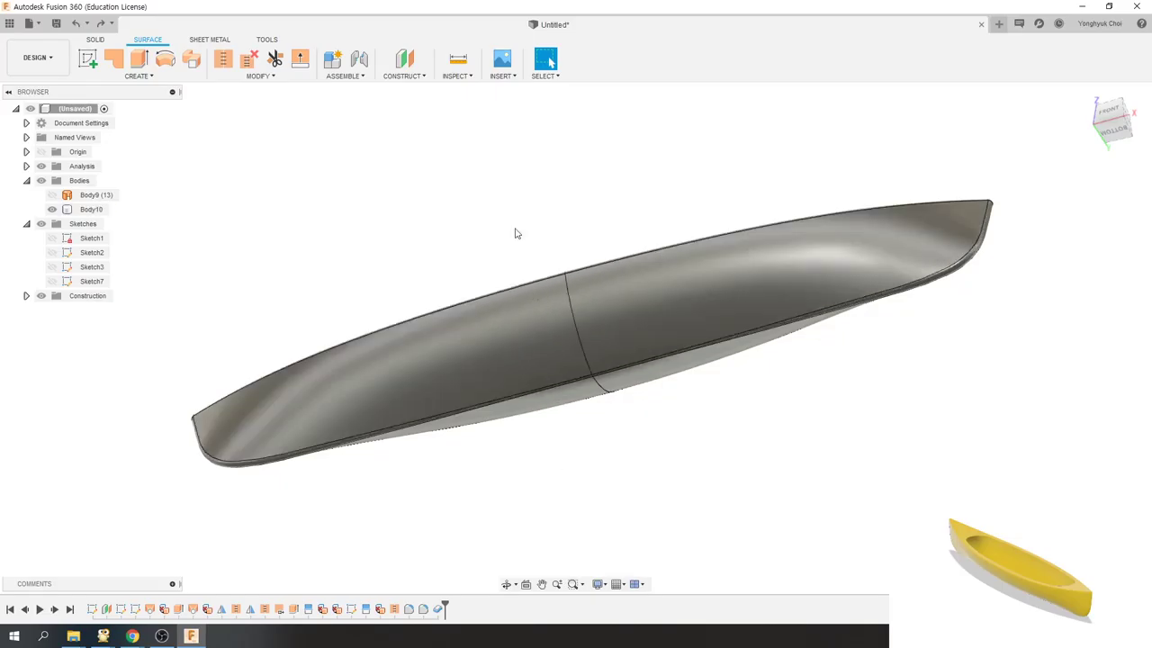
pyautogui.click(416, 77)
# - Apply a zebra analysis to Body10 and orbit to check the stripes before confirming
pyautogui.click(473, 77)
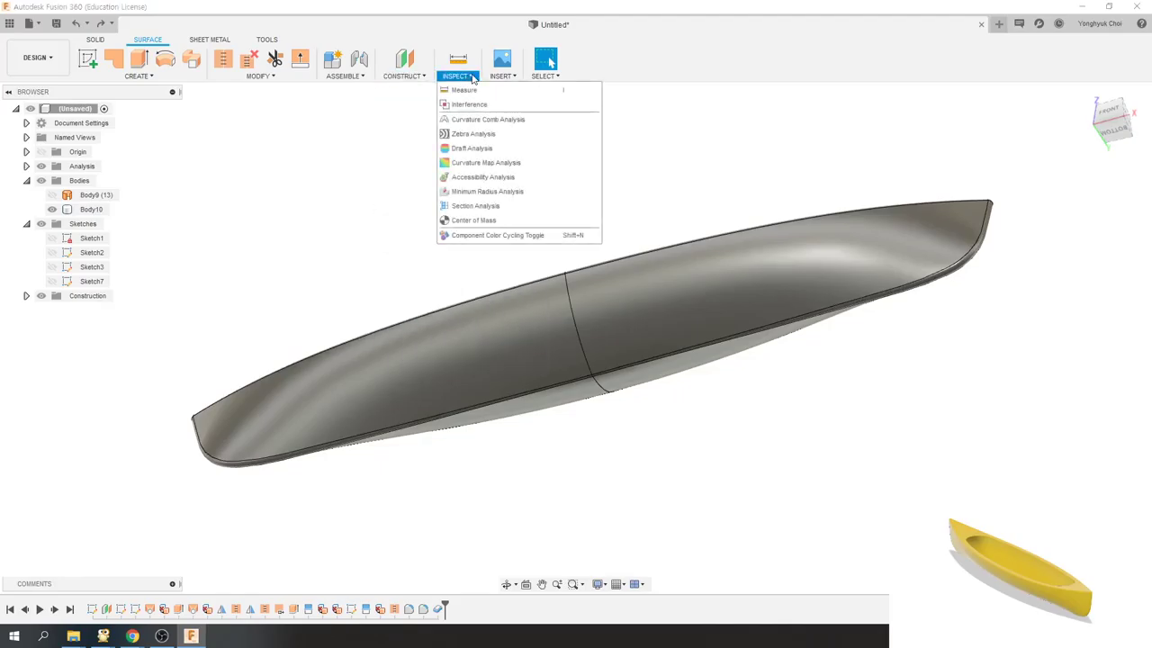
pyautogui.click(468, 133)
pyautogui.click(565, 332)
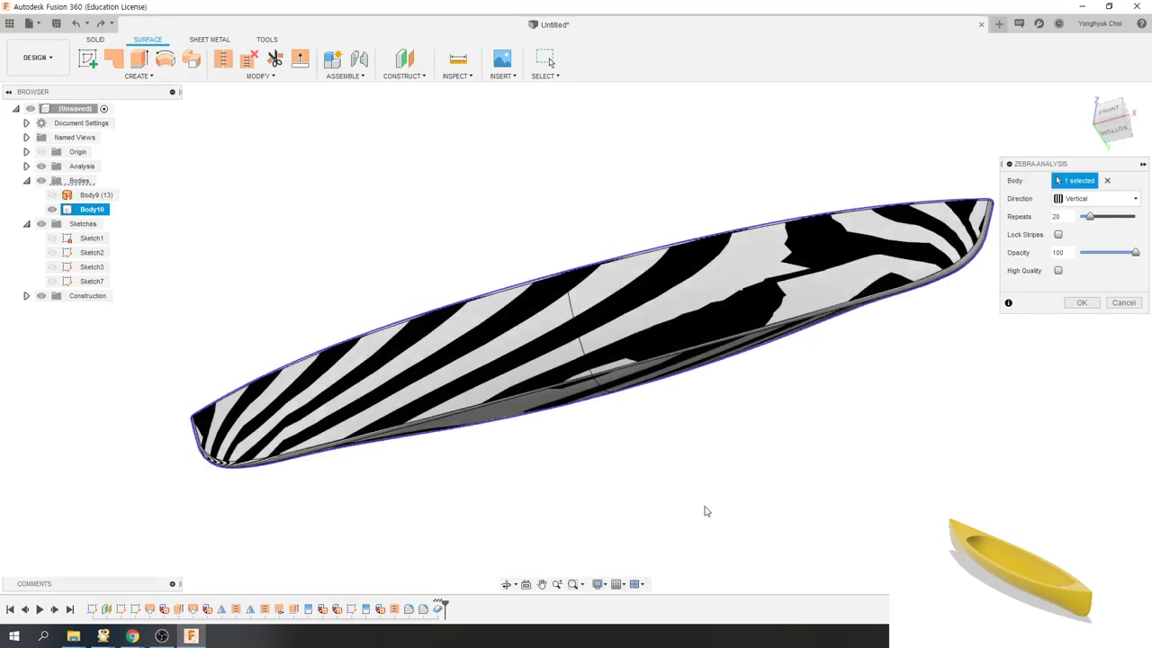
pyautogui.moveTo(702, 460)
pyautogui.keyDown('shift'); pyautogui.mouseDown(button='middle')
pyautogui.moveTo(693, 475)
pyautogui.moveTo(532, 447)
pyautogui.moveTo(586, 471)
pyautogui.moveTo(512, 396)
pyautogui.mouseUp(button='middle'); pyautogui.keyUp('shift')
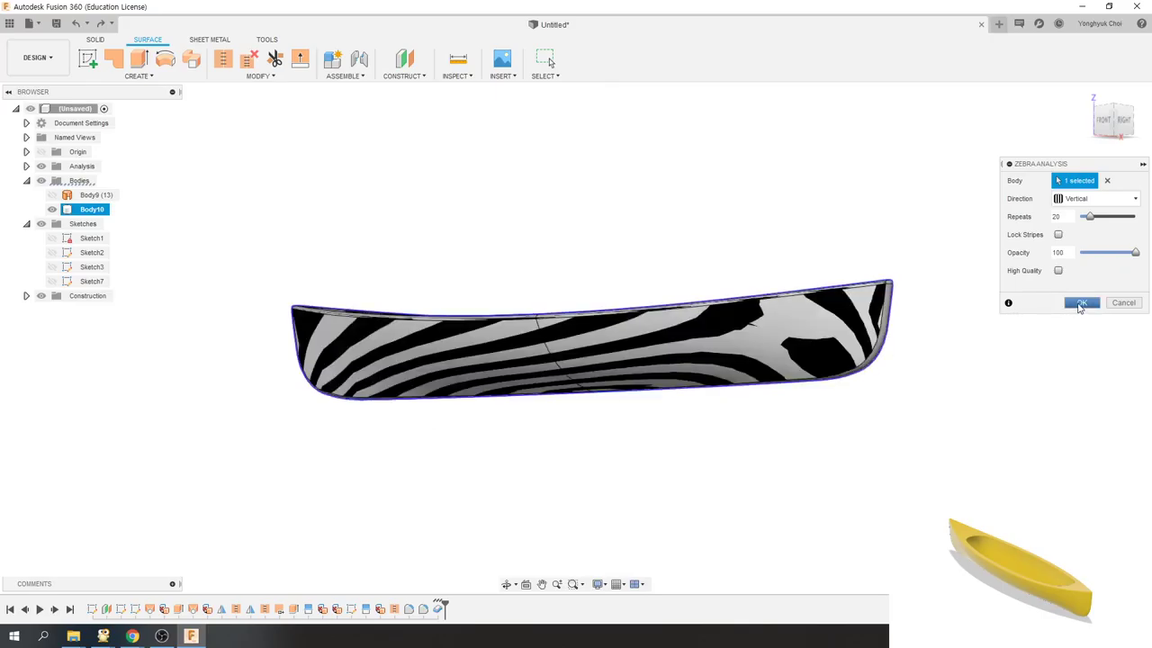
pyautogui.click(1080, 304)
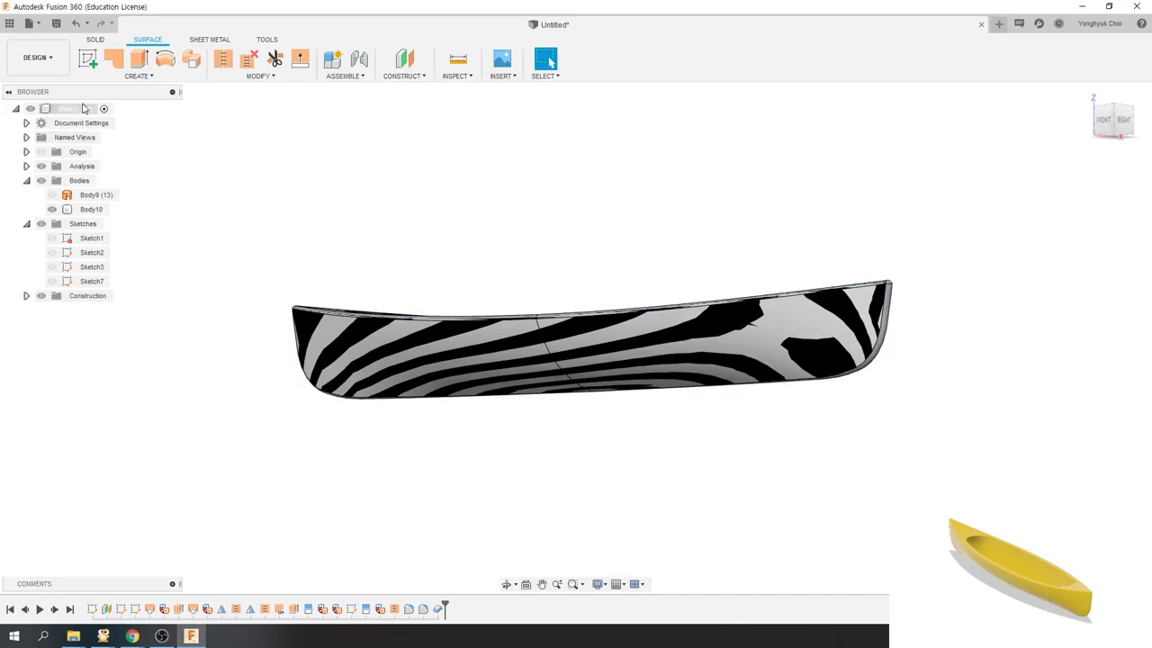
# - Create a new design and start a sketch on the front XZ plane
pyautogui.click(40, 26)
pyautogui.click(49, 42)
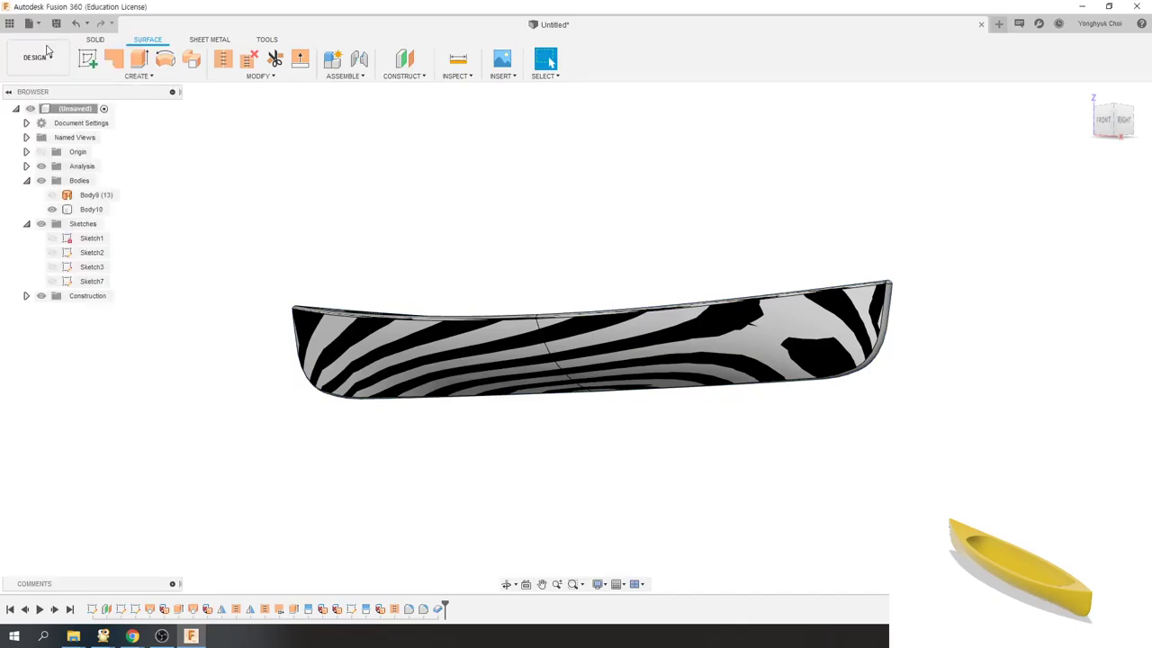
pyautogui.click(90, 59)
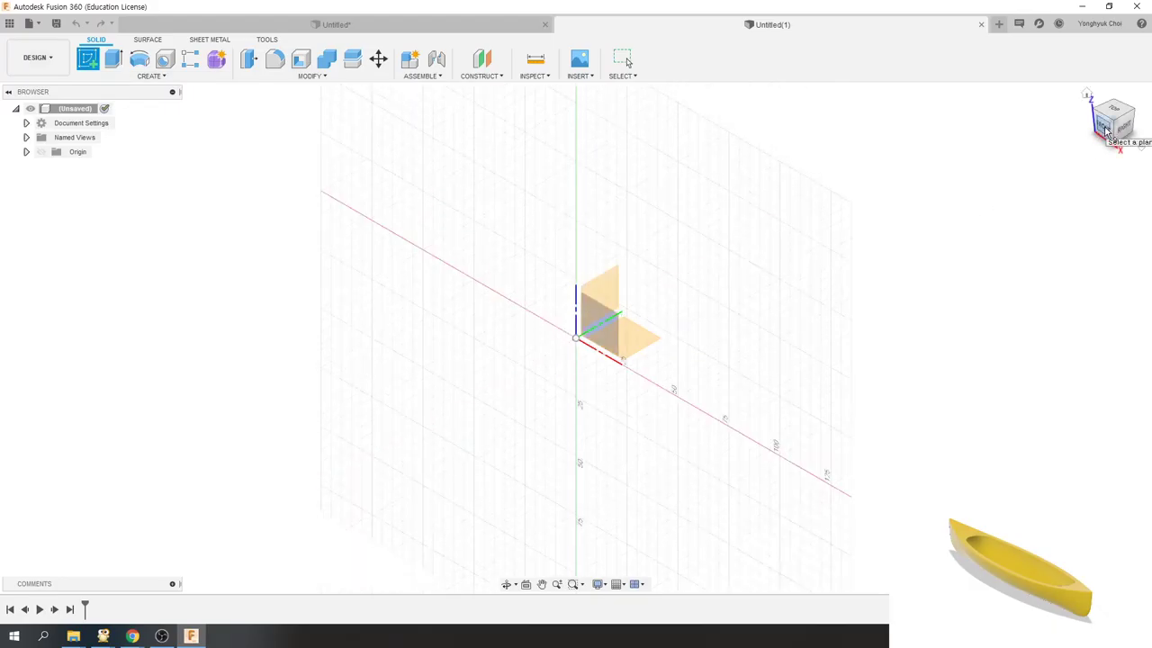
pyautogui.click(1109, 129)
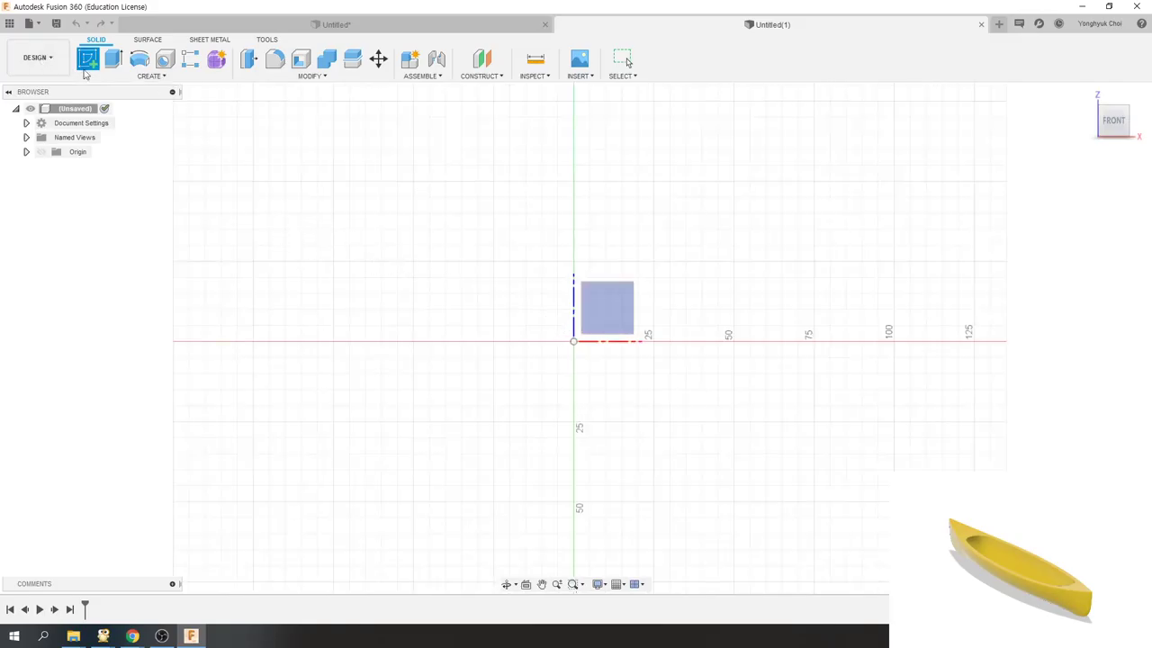
pyautogui.click(621, 302)
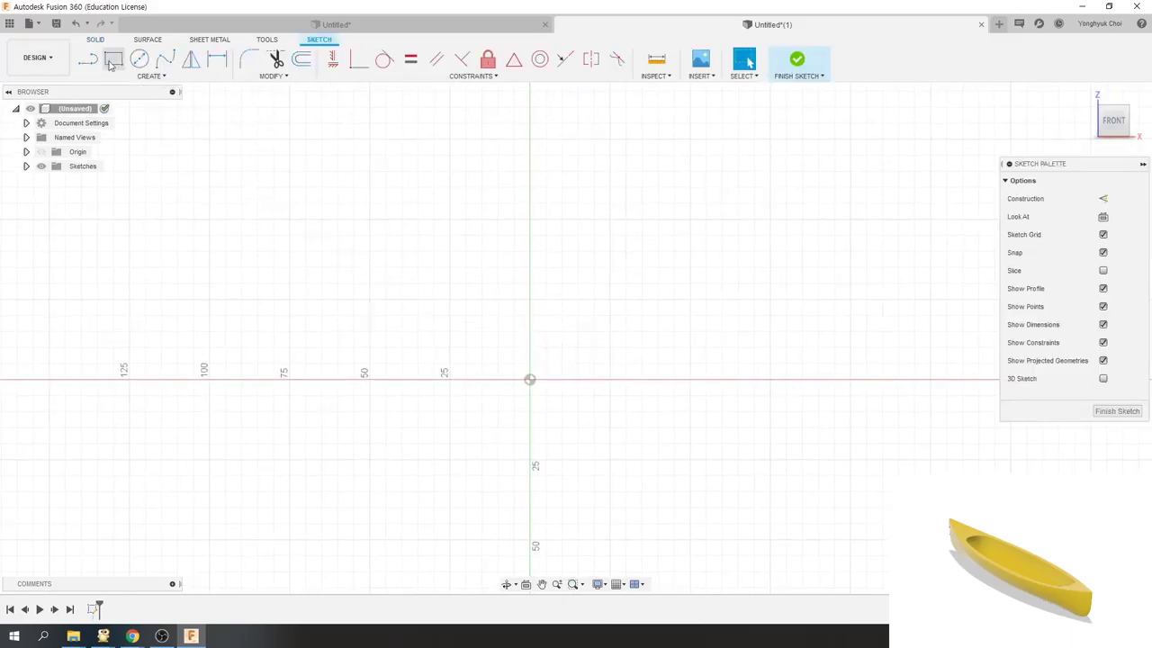
# - Draw a 2-point rectangle with its bottom edge midpoint-constrained to the origin, then select it
pyautogui.click(114, 58)
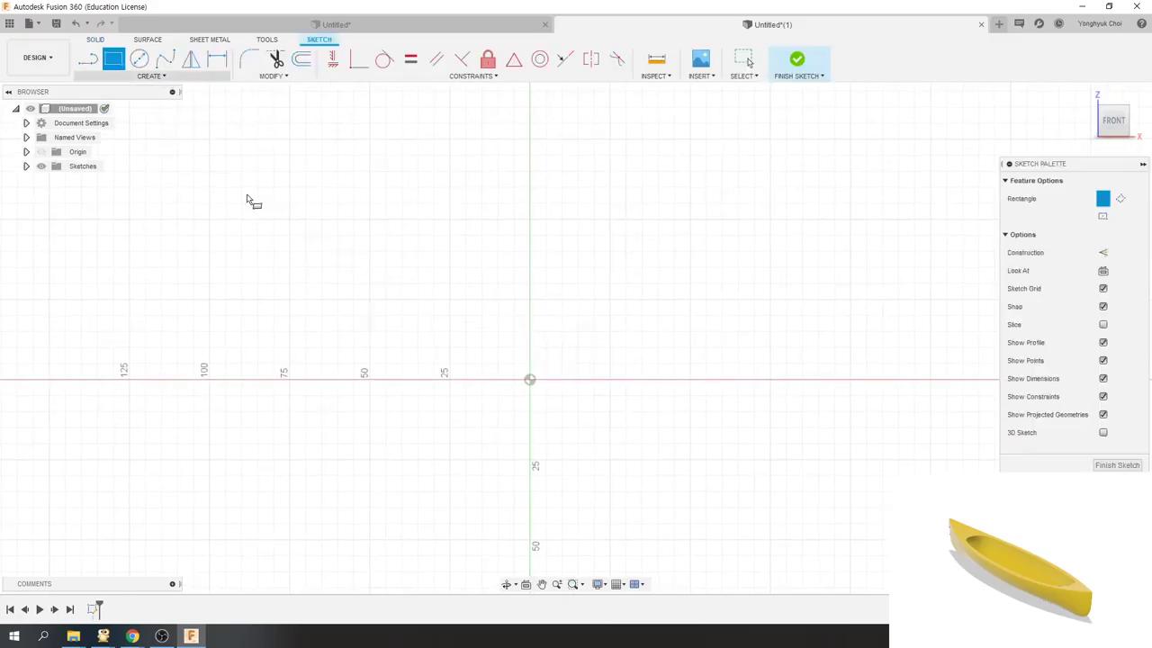
pyautogui.click(209, 219)
pyautogui.click(792, 379)
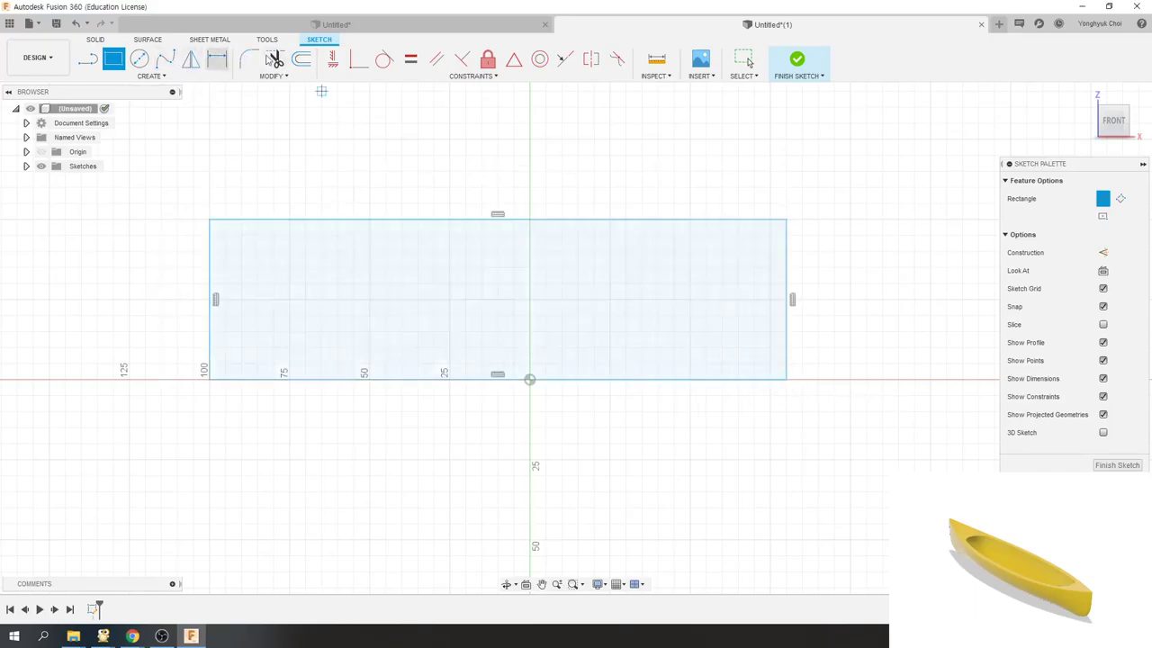
pyautogui.click(513, 59)
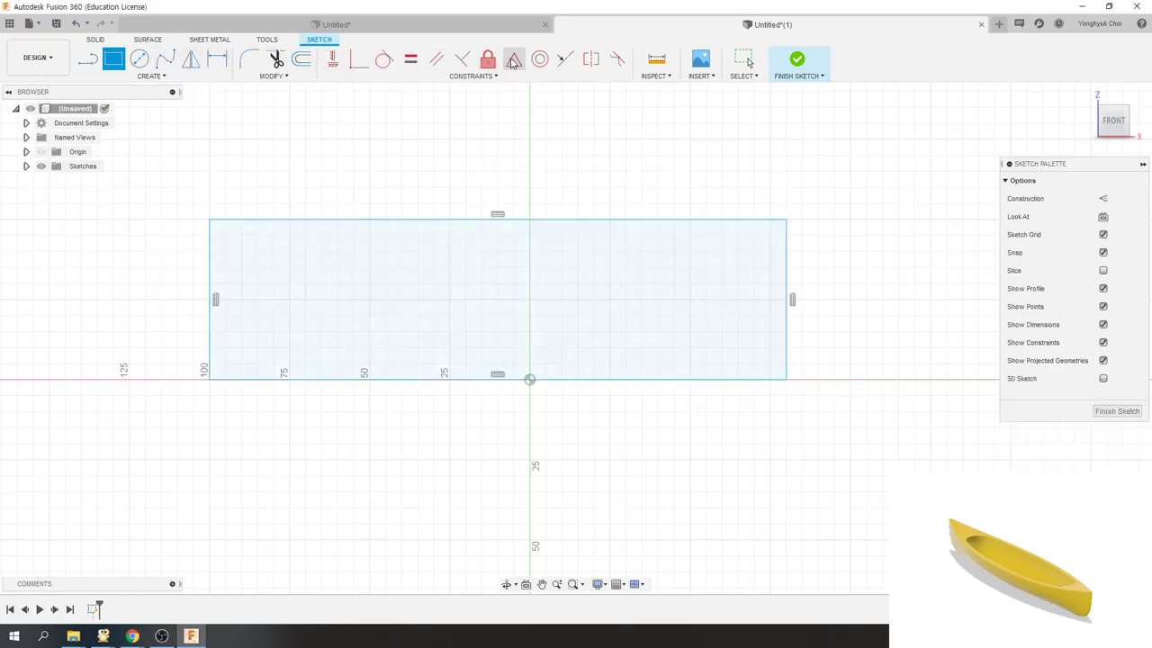
pyautogui.click(441, 381)
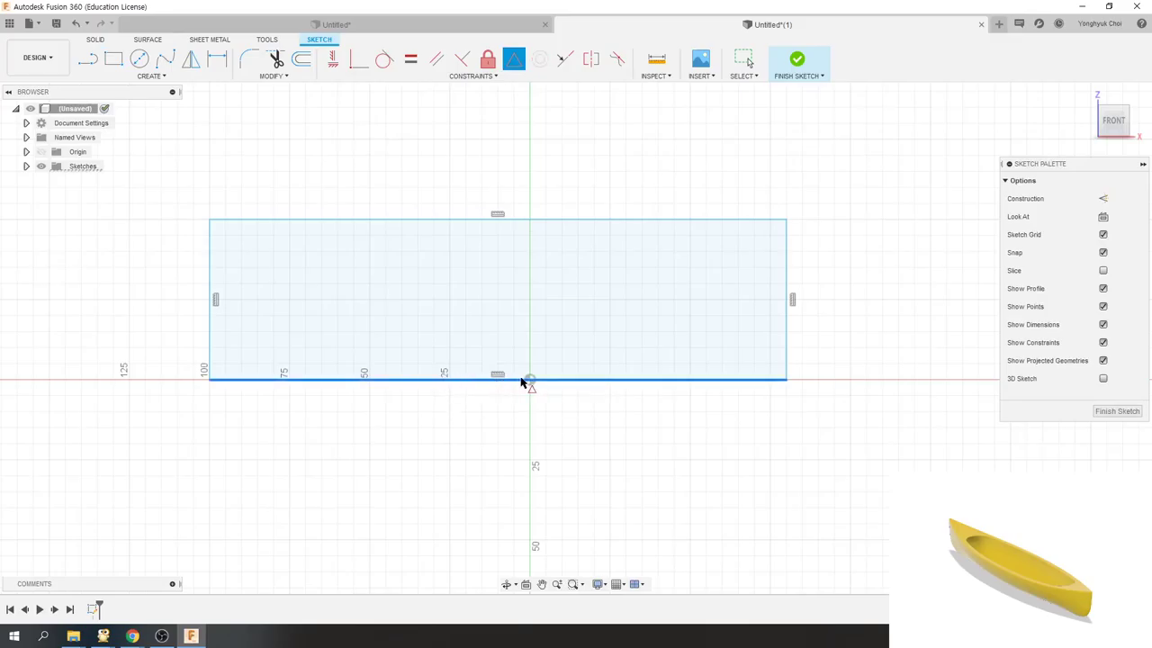
pyautogui.click(529, 380)
pyautogui.press('Escape')
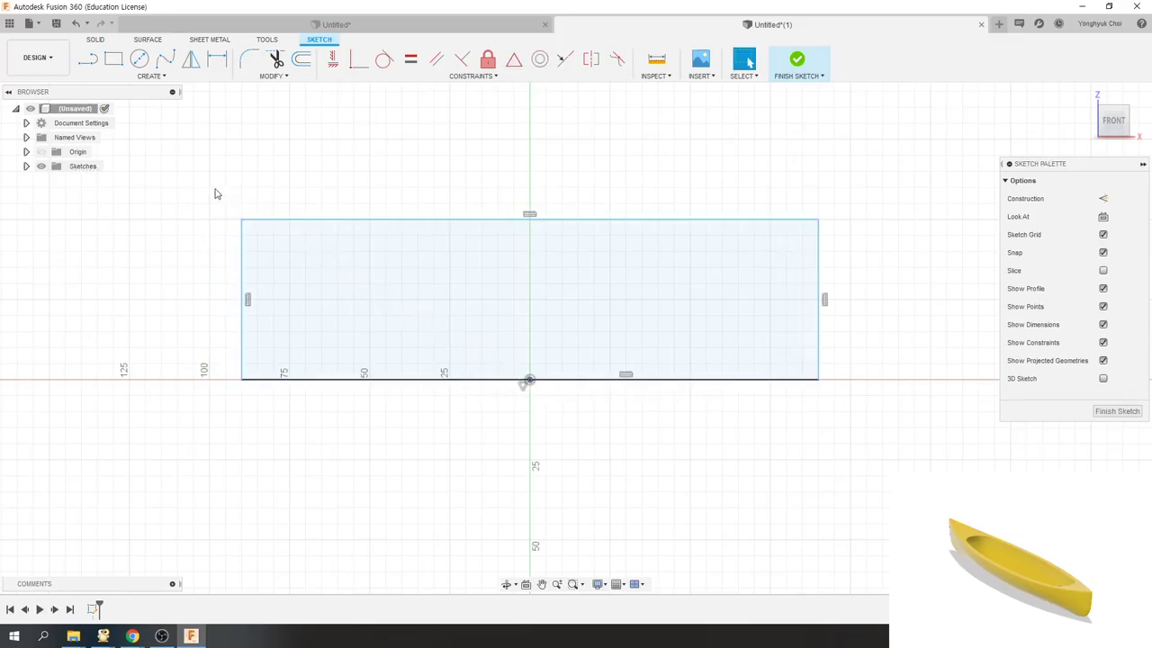
pyautogui.moveTo(215, 189); pyautogui.dragTo(887, 438)
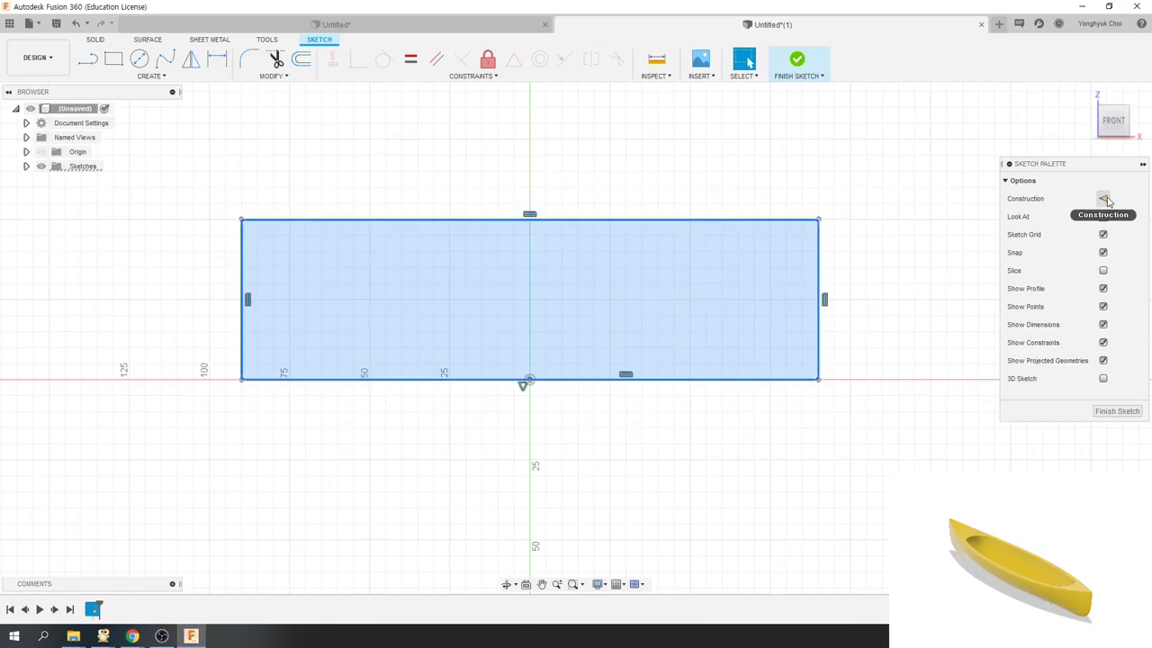
# - Convert the selected rectangle to construction geometry
pyautogui.click(1103, 198)
pyautogui.scroll(-3, 428, 414)
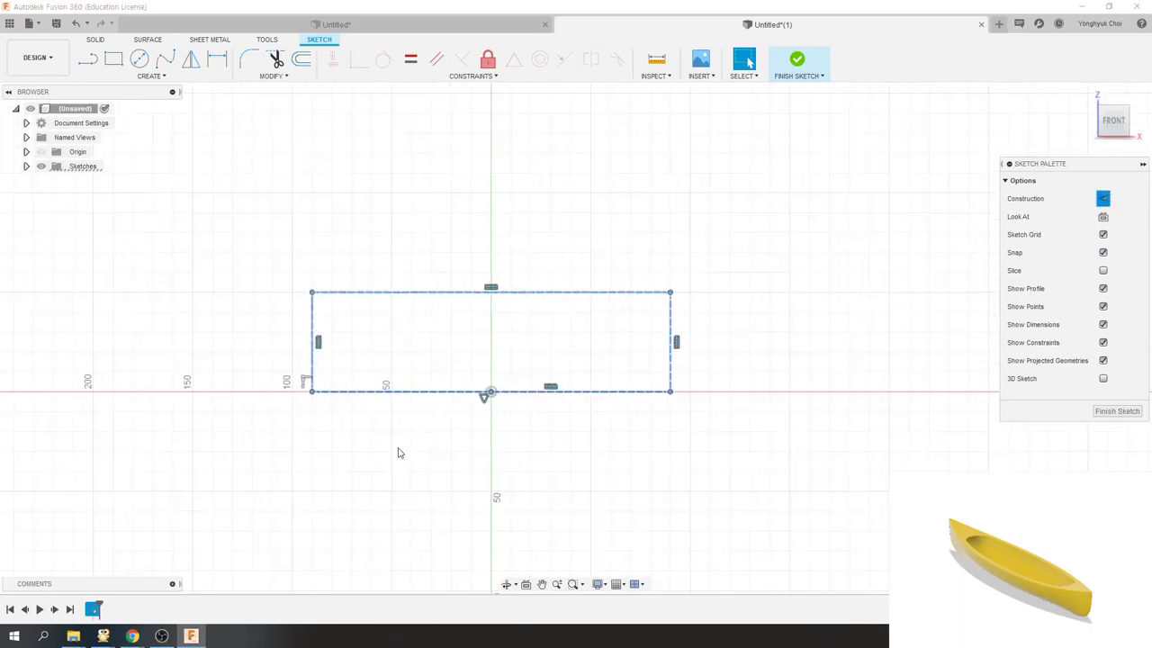
pyautogui.press('d')
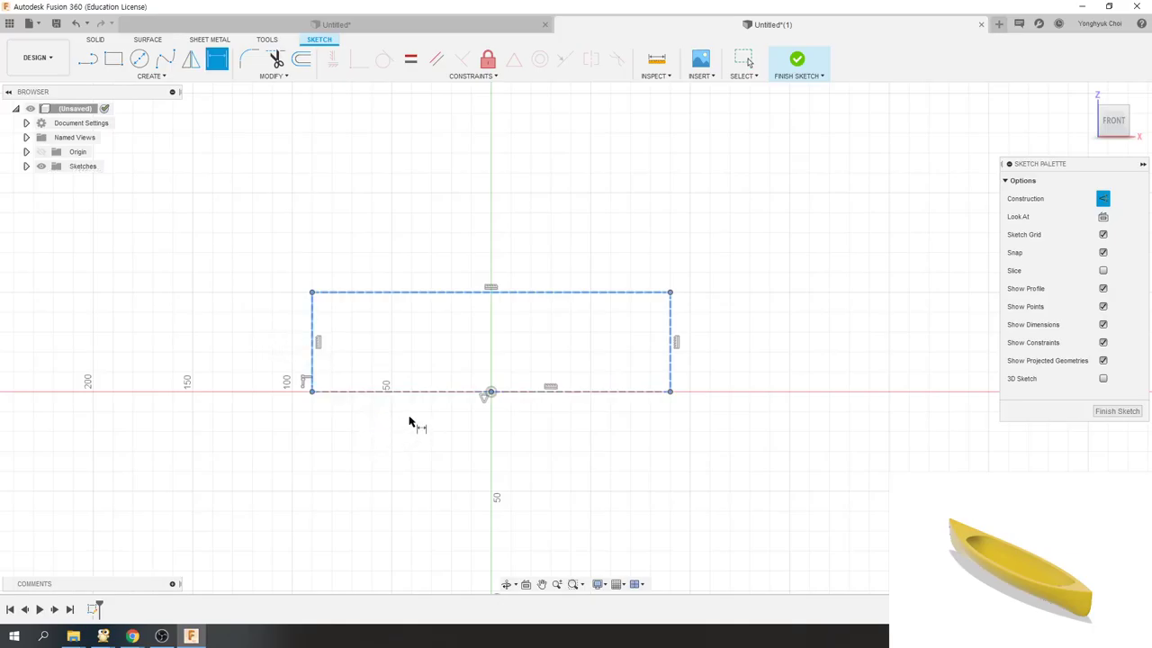
pyautogui.press('Escape')
pyautogui.press('Escape')
# - Dimension the rectangle 600 mm high and 5200 mm wide
pyautogui.press('d')
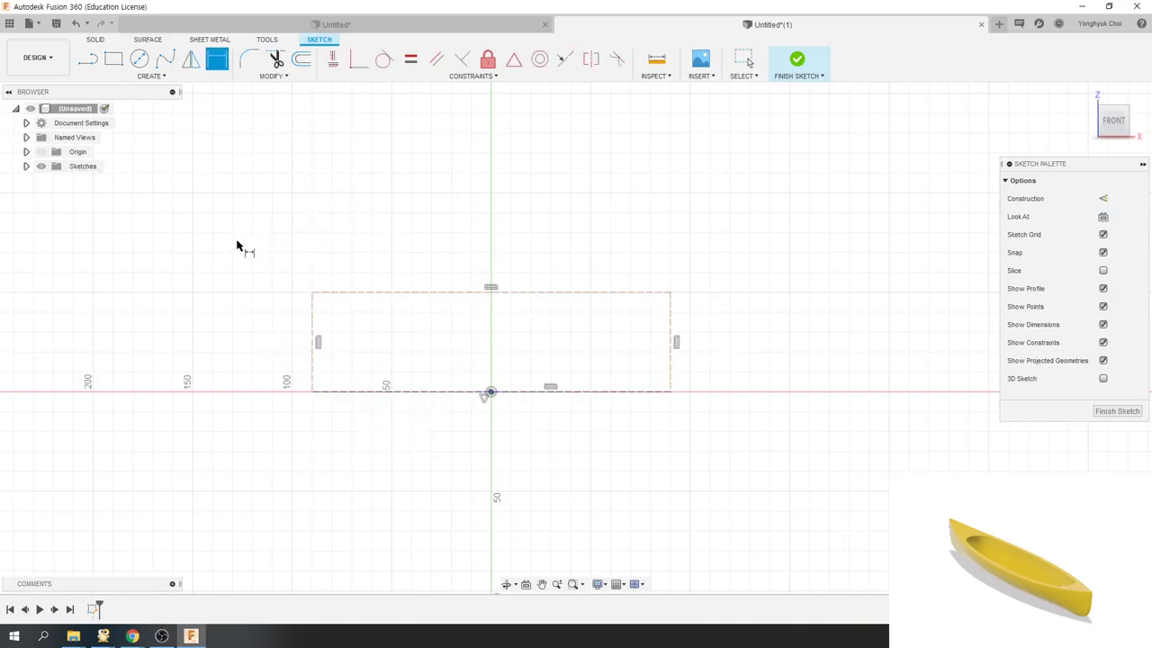
pyautogui.click(312, 342)
pyautogui.click(281, 338)
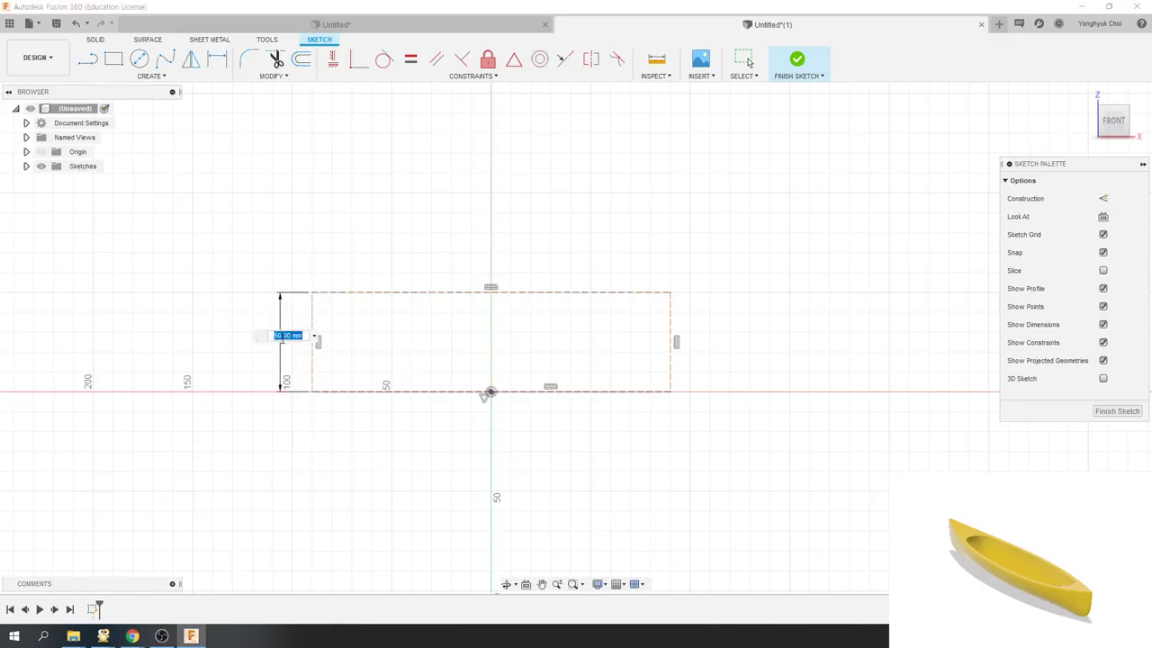
pyautogui.write('600')
pyautogui.press('Return')
pyautogui.click(482, 392)
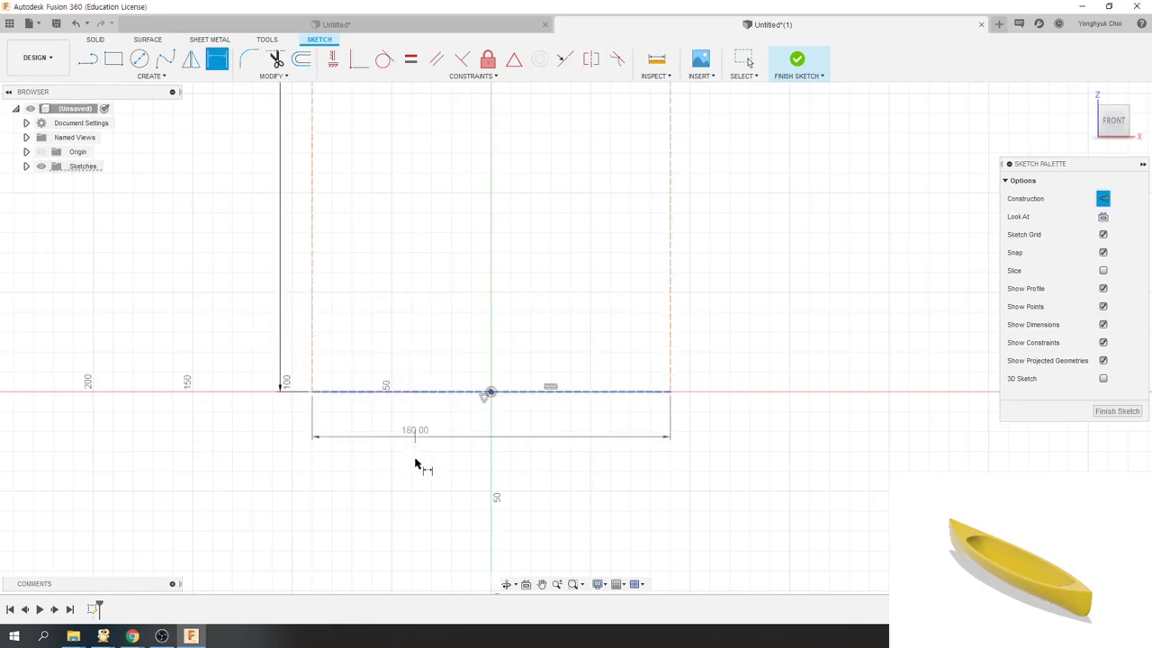
pyautogui.click(421, 466)
pyautogui.write('5200')
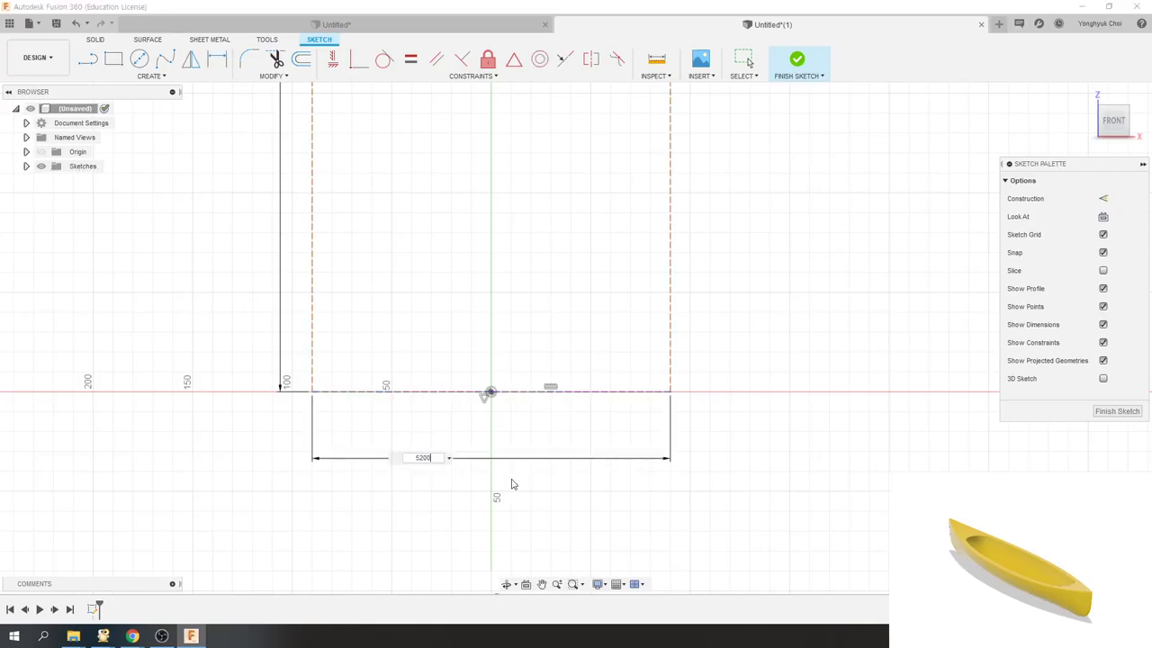
pyautogui.press('Return')
# - Move the 600 and 5200 dimensions further away from the rectangle
pyautogui.scroll(-2, 617, 438)
pyautogui.scroll(-3, 617, 428)
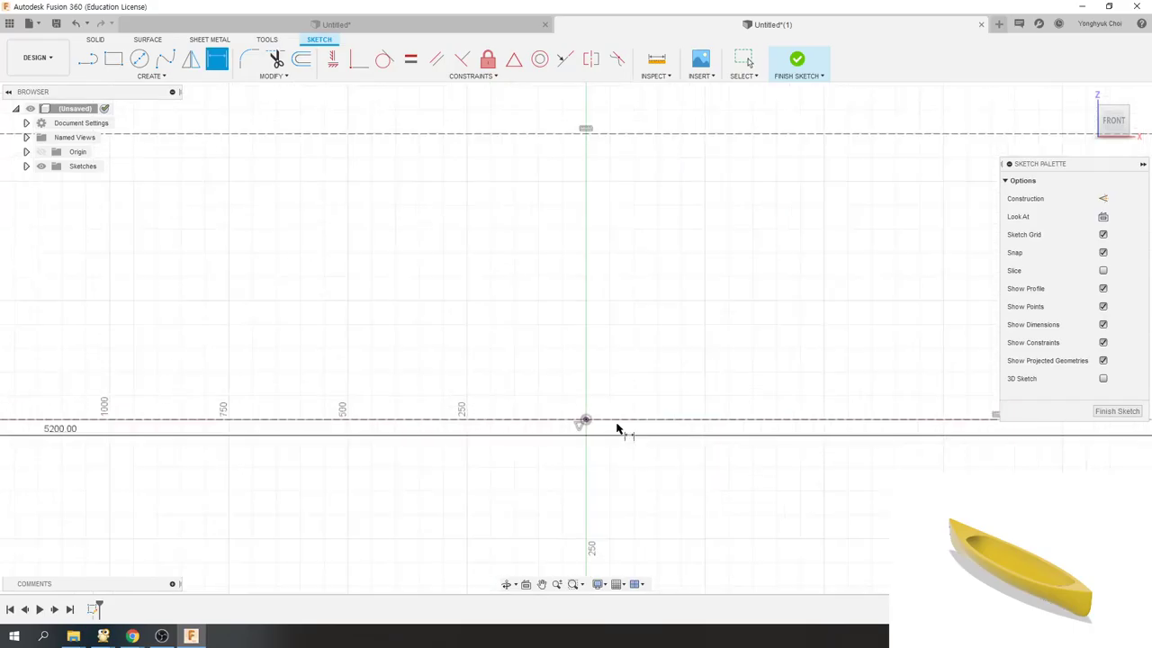
pyautogui.scroll(-2, 621, 423)
pyautogui.scroll(-2, 707, 389)
pyautogui.scroll(1, 297, 432)
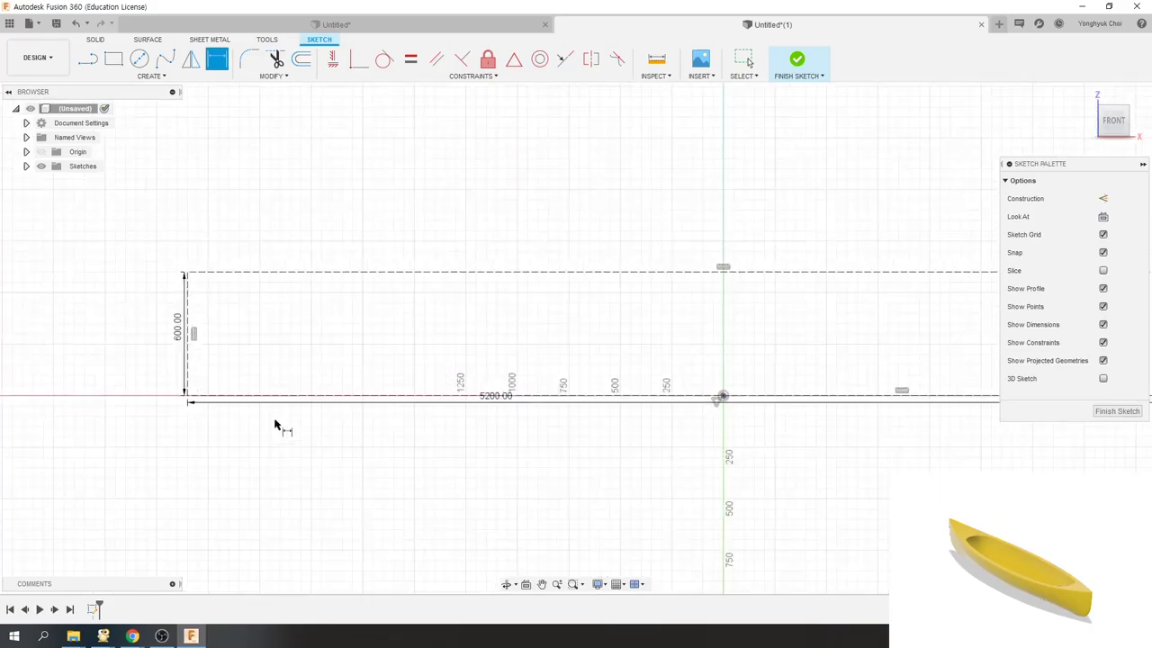
pyautogui.press('Escape')
pyautogui.moveTo(178, 340); pyautogui.dragTo(151, 342)
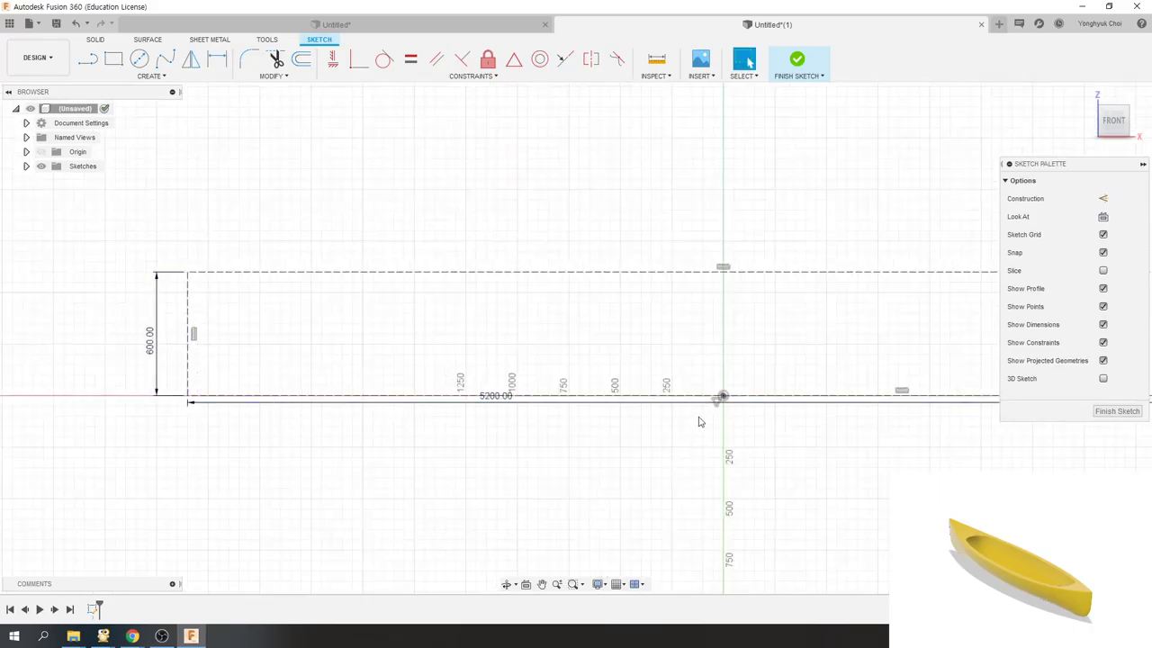
pyautogui.moveTo(490, 397)
pyautogui.mouseDown()
pyautogui.moveTo(671, 456)
pyautogui.moveTo(713, 452)
pyautogui.mouseUp()
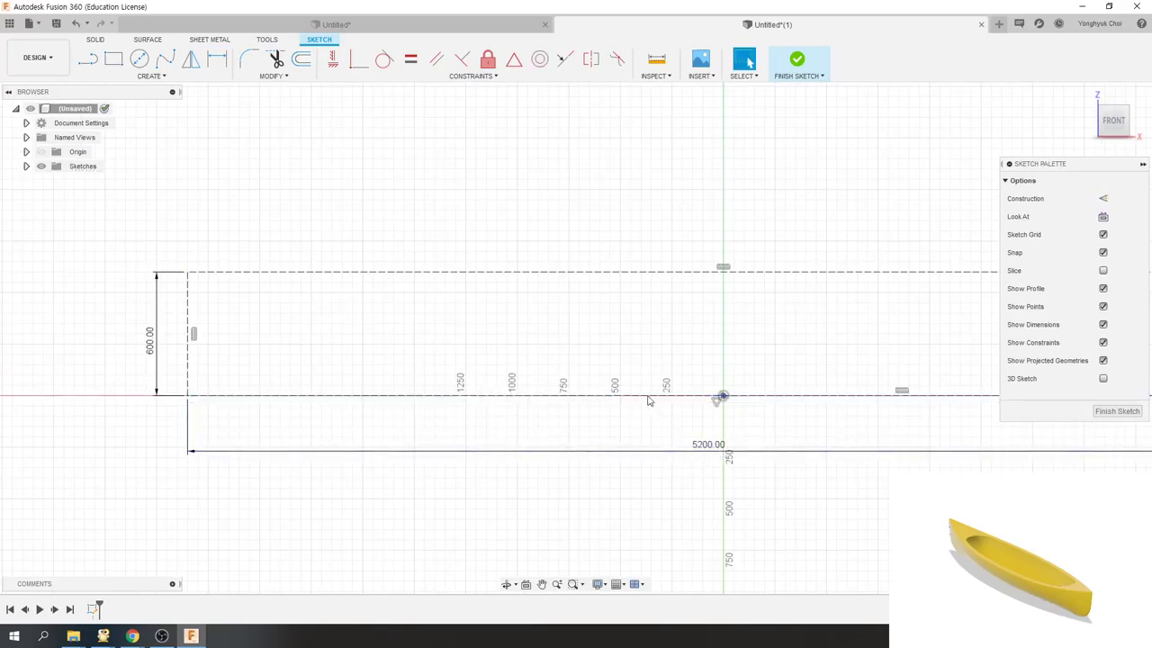
pyautogui.scroll(1, 648, 399)
# - Draw a vertical line upward from the origin
pyautogui.press('l')
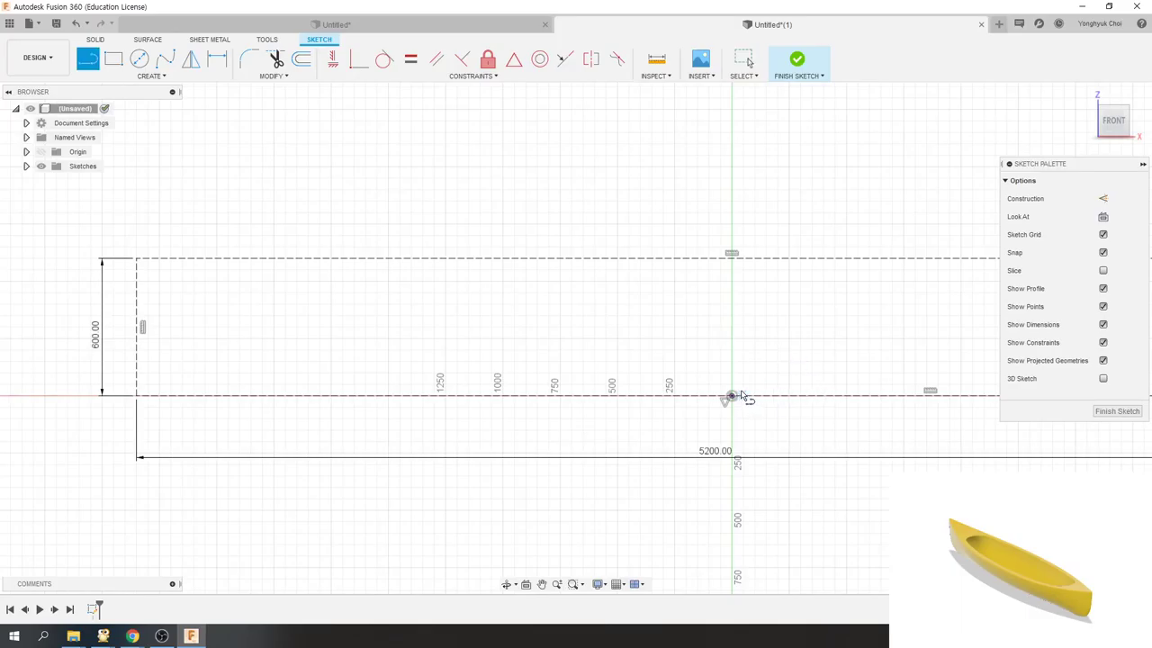
pyautogui.click(731, 396)
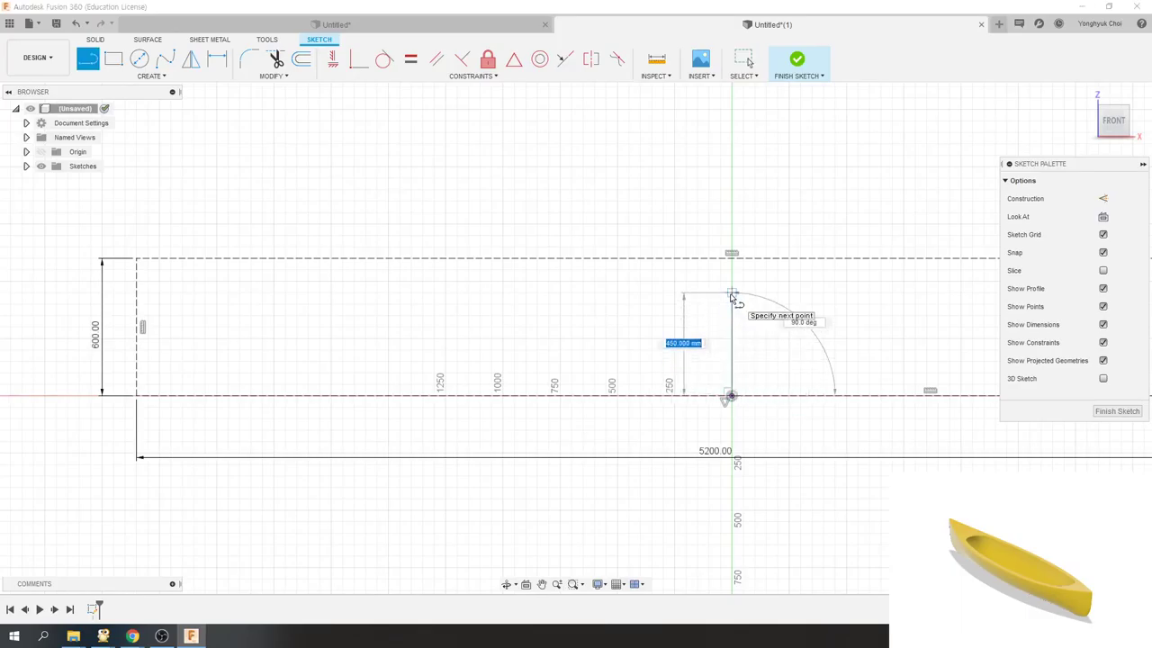
pyautogui.click(732, 295)
pyautogui.press('Escape')
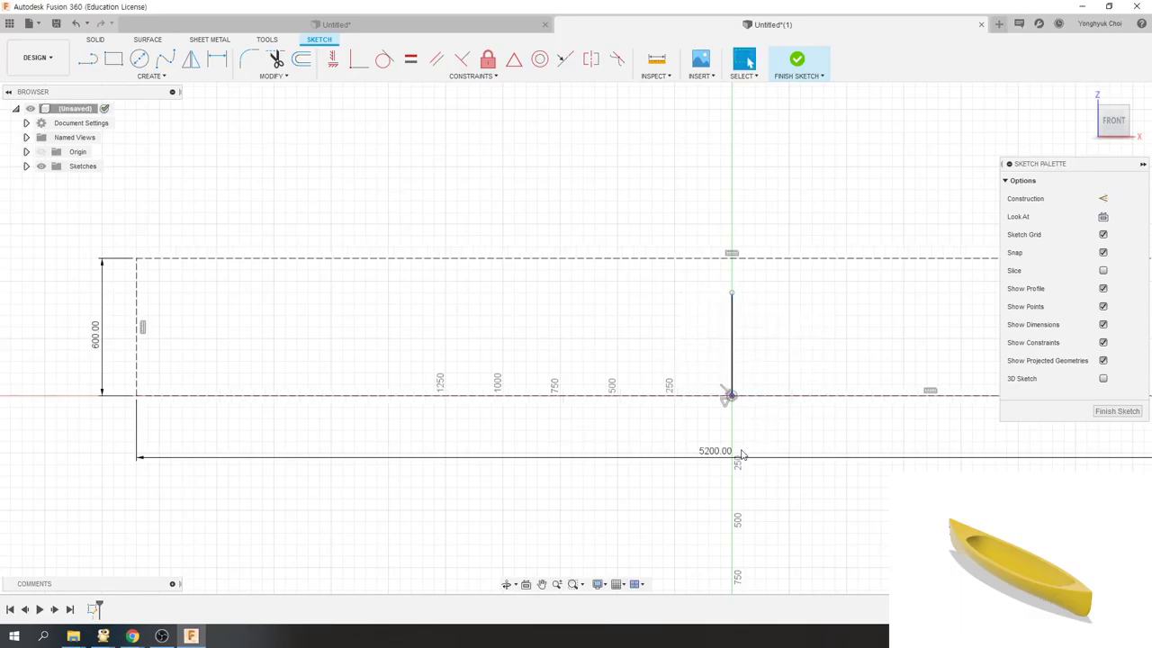
pyautogui.press('d')
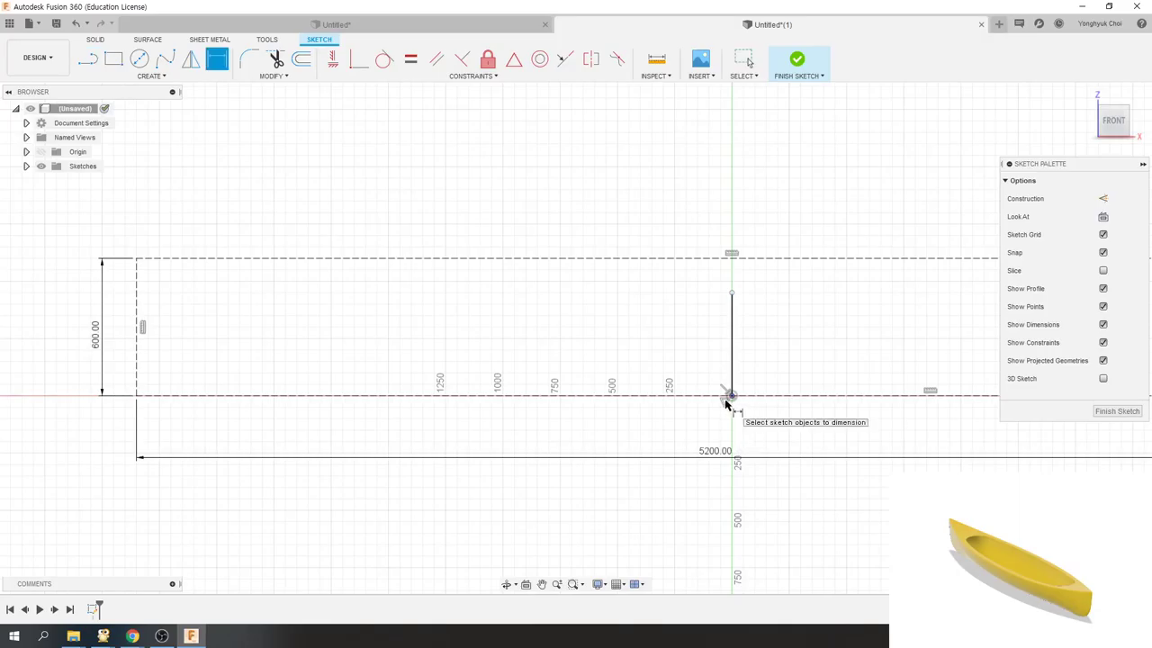
# - Draw the base line from the origin to the left
pyautogui.press('l')
pyautogui.click(730, 396)
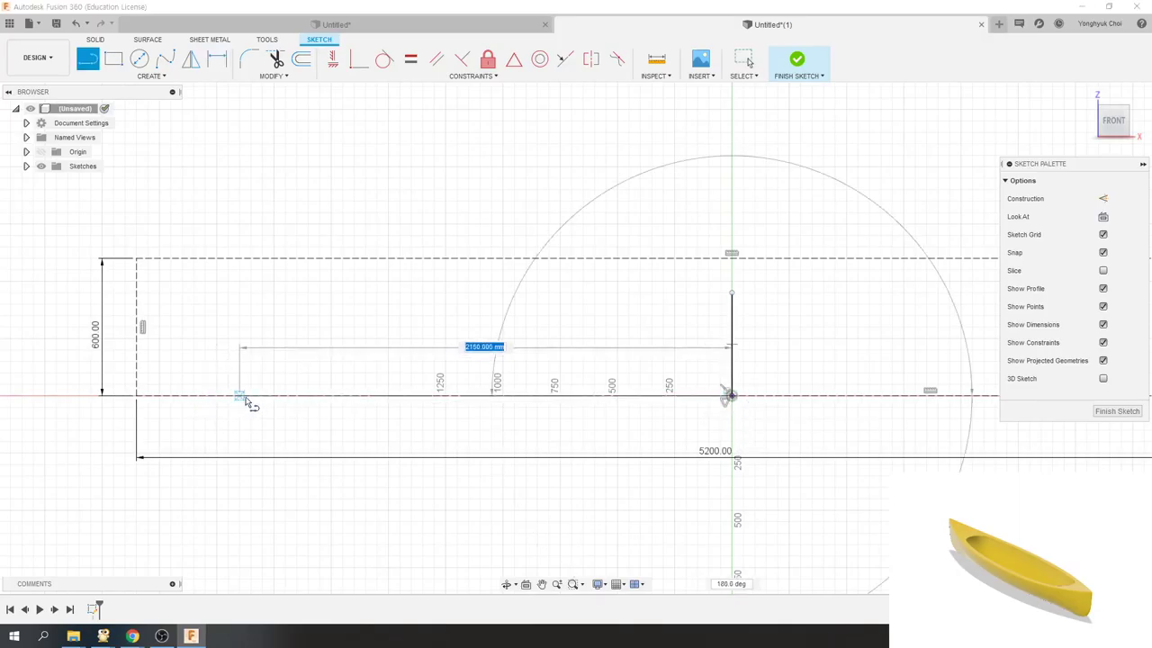
pyautogui.click(297, 397)
pyautogui.press('Escape')
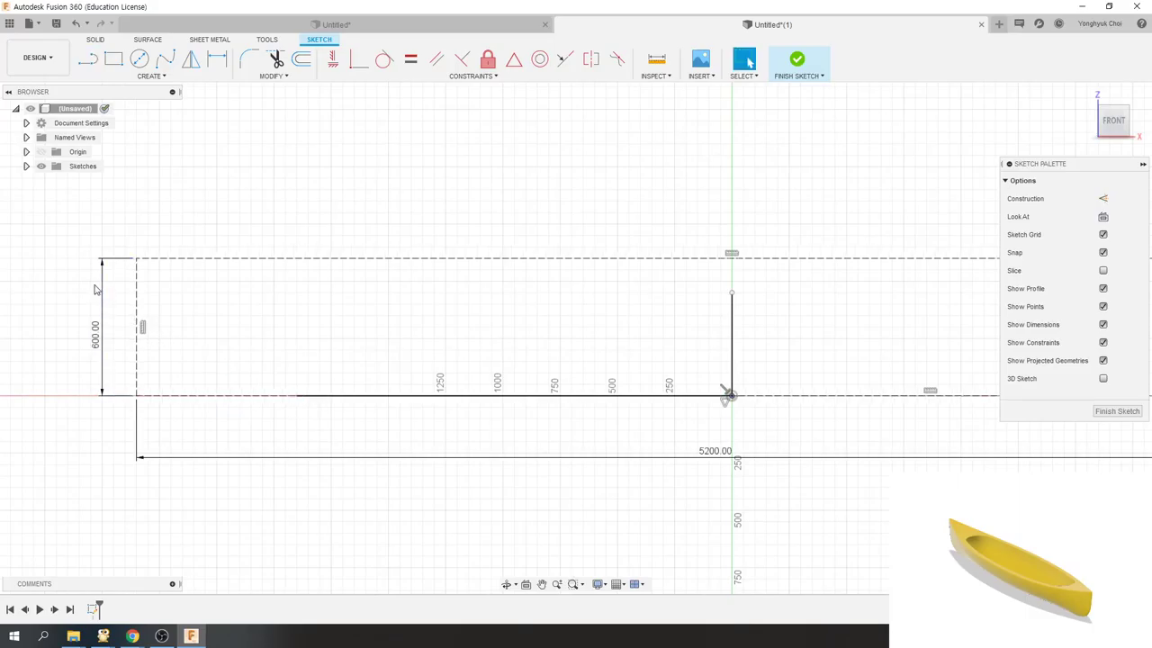
# - Draw a slanted bow line down from the top-left corner and select it
pyautogui.press('l')
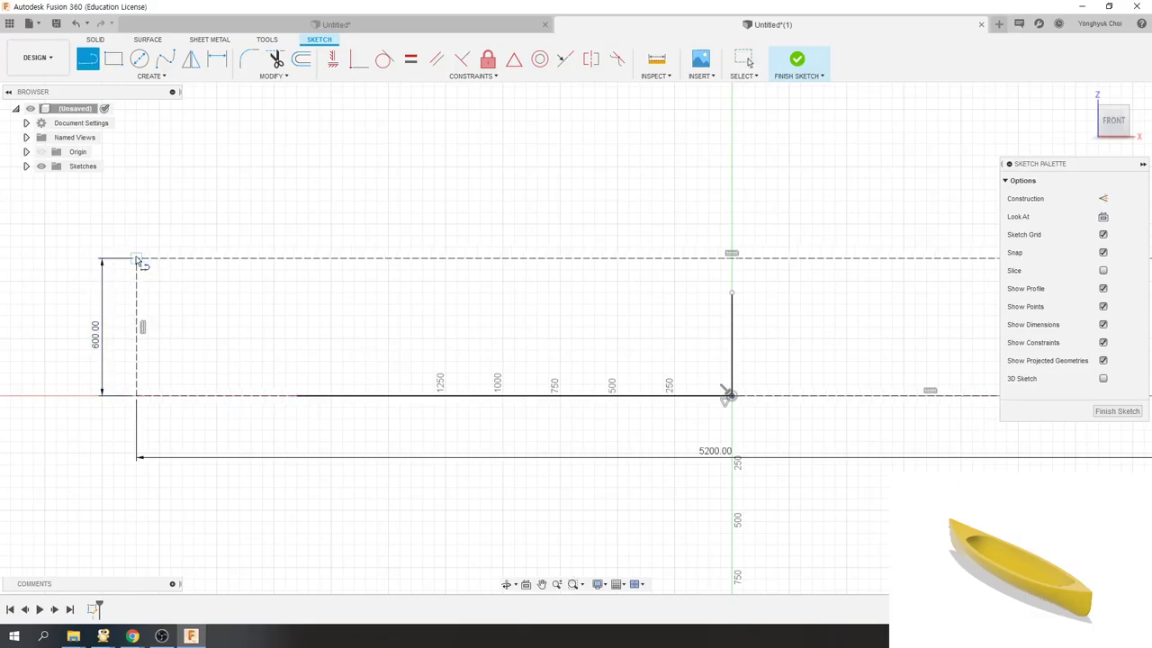
pyautogui.click(137, 261)
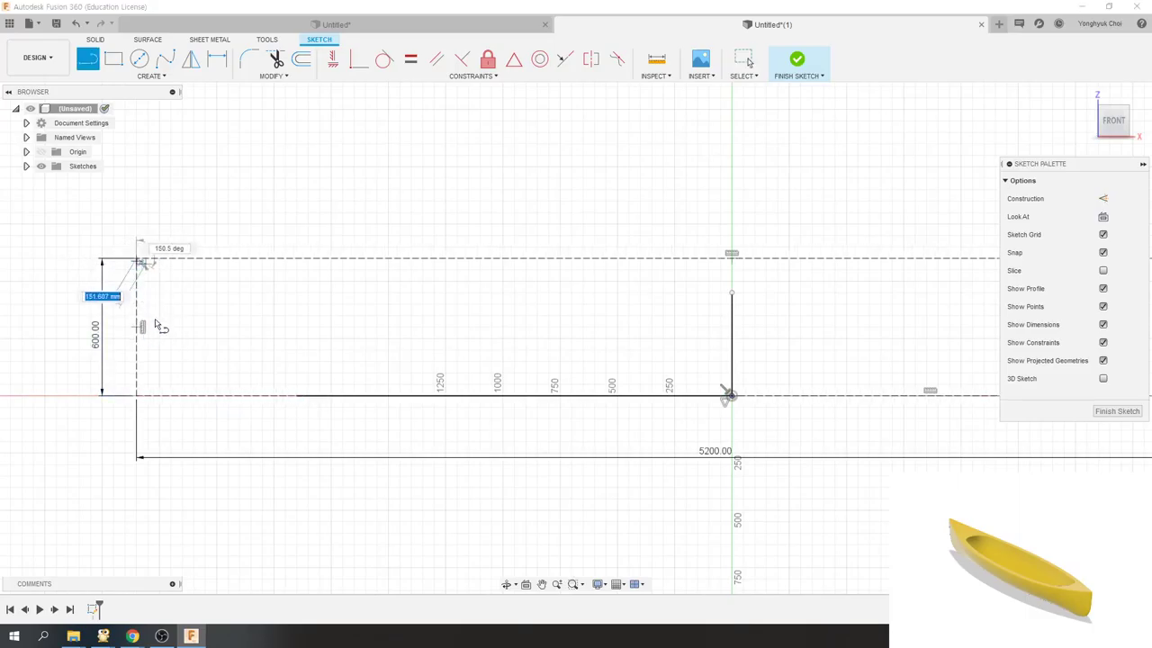
pyautogui.click(159, 349)
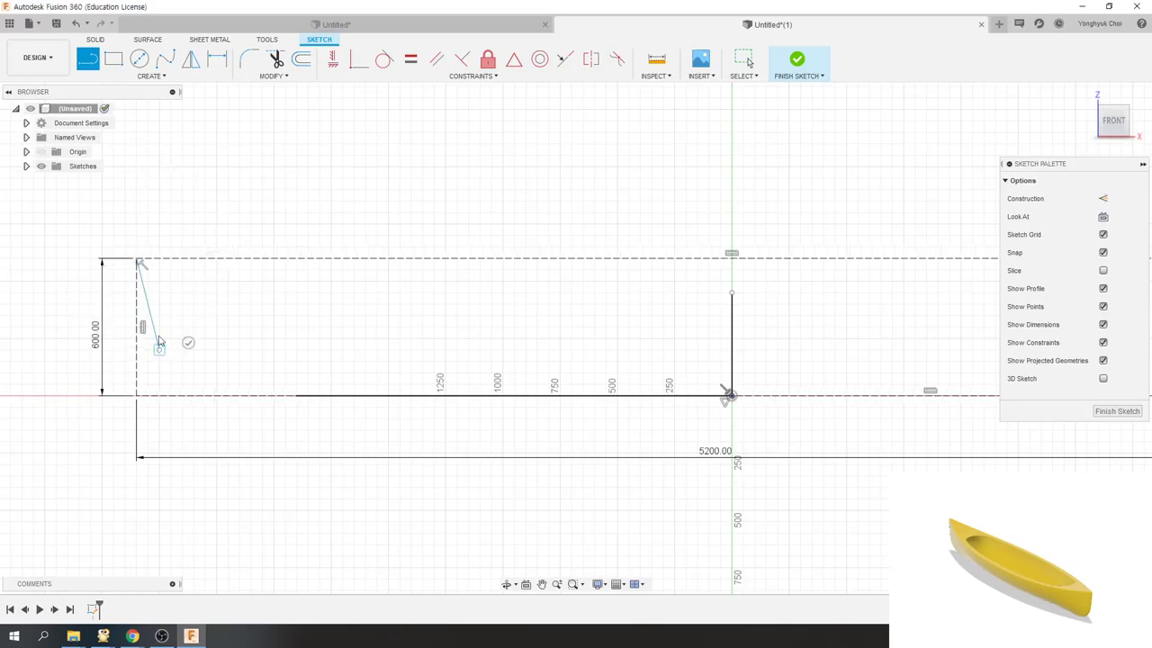
pyautogui.press('Escape')
pyautogui.moveTo(117, 232); pyautogui.dragTo(144, 302)
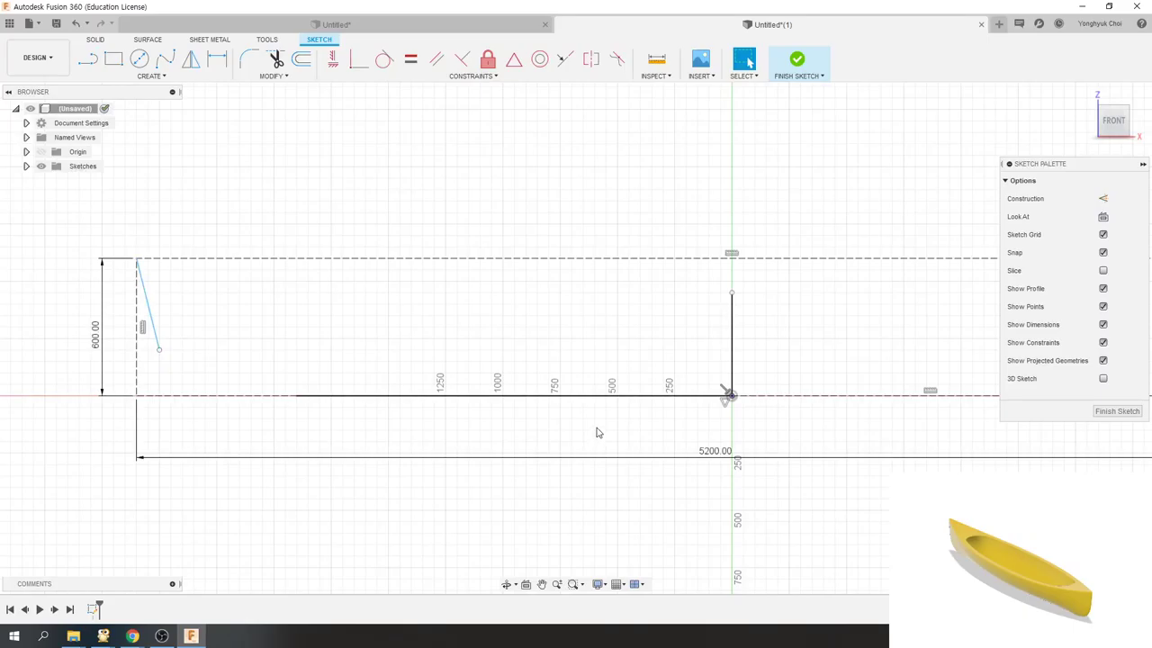
# - Dimension the base line to 2000 mm
pyautogui.press('d')
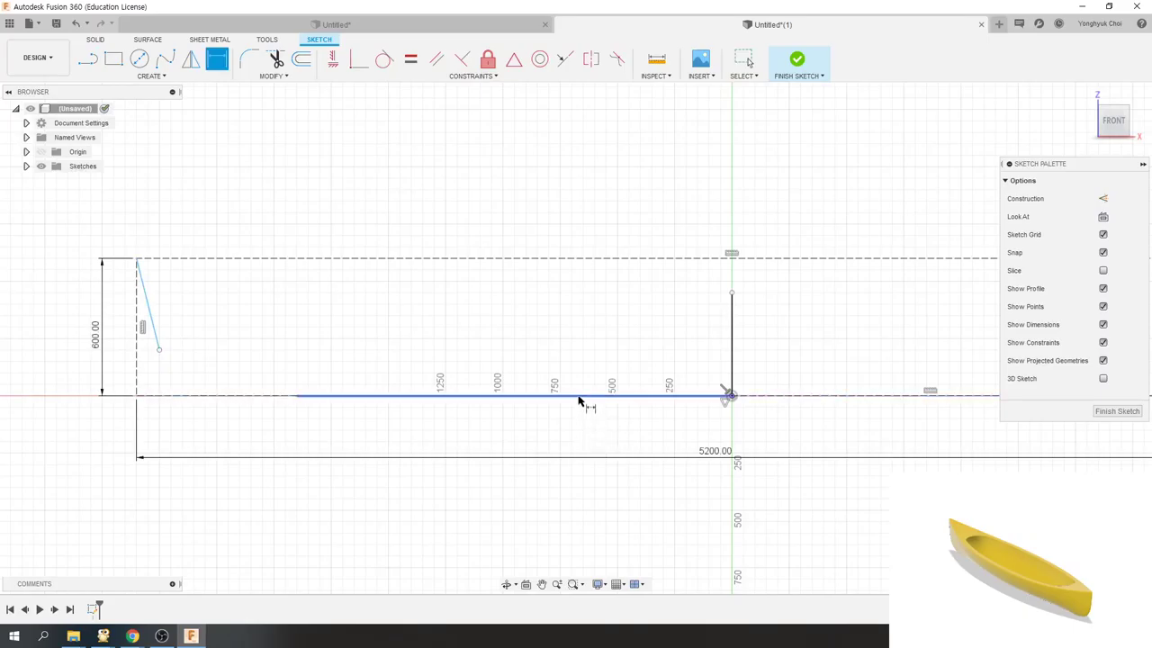
pyautogui.click(583, 396)
pyautogui.click(573, 436)
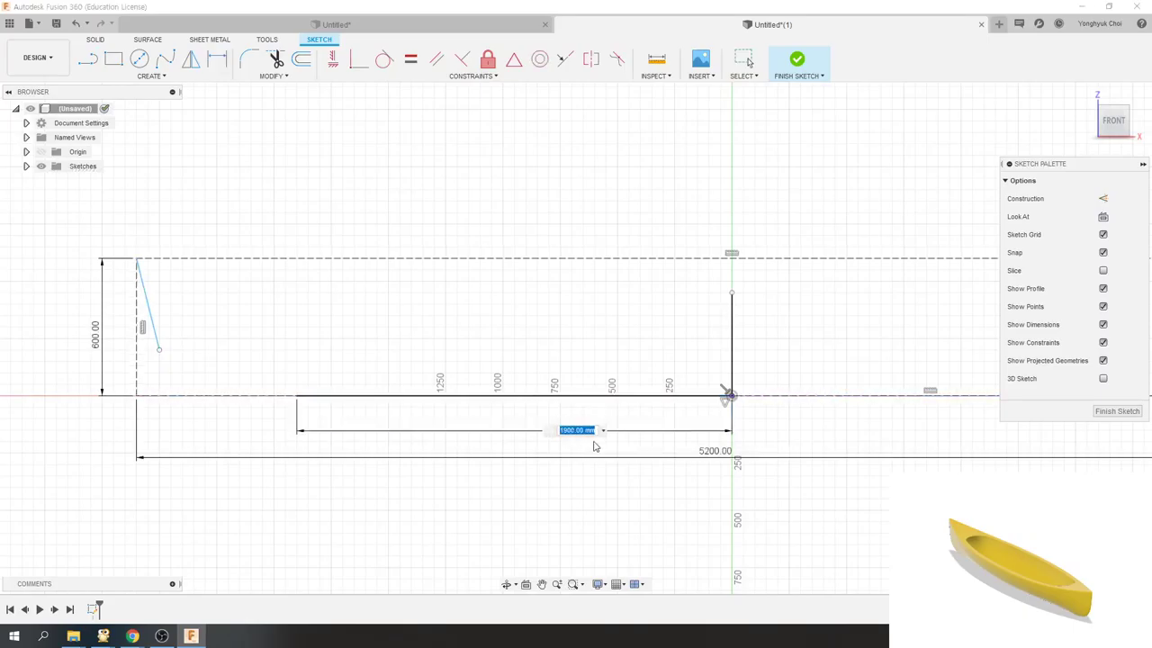
pyautogui.write('200')
pyautogui.press('Return')
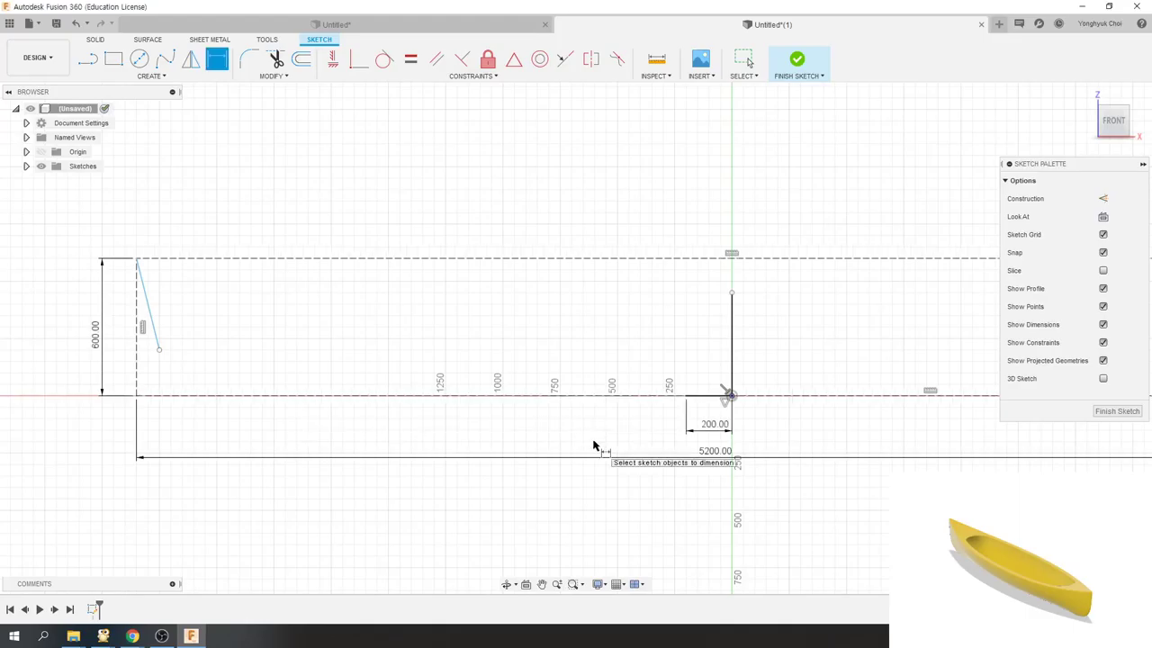
pyautogui.doubleClick(717, 424)
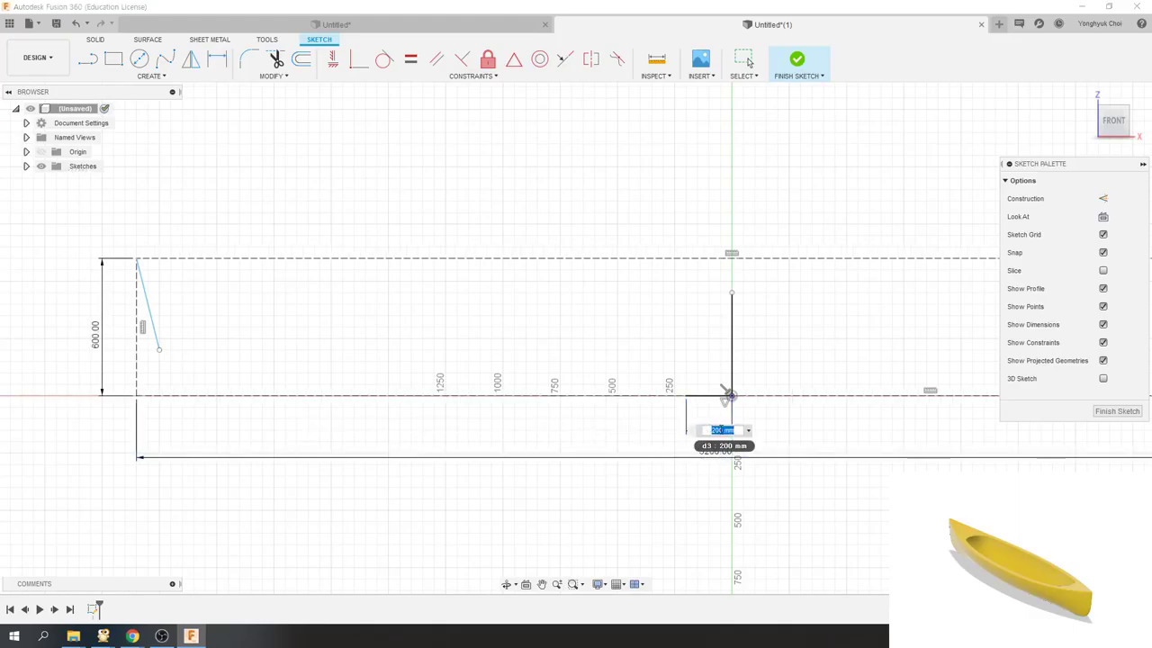
pyautogui.press('Return')
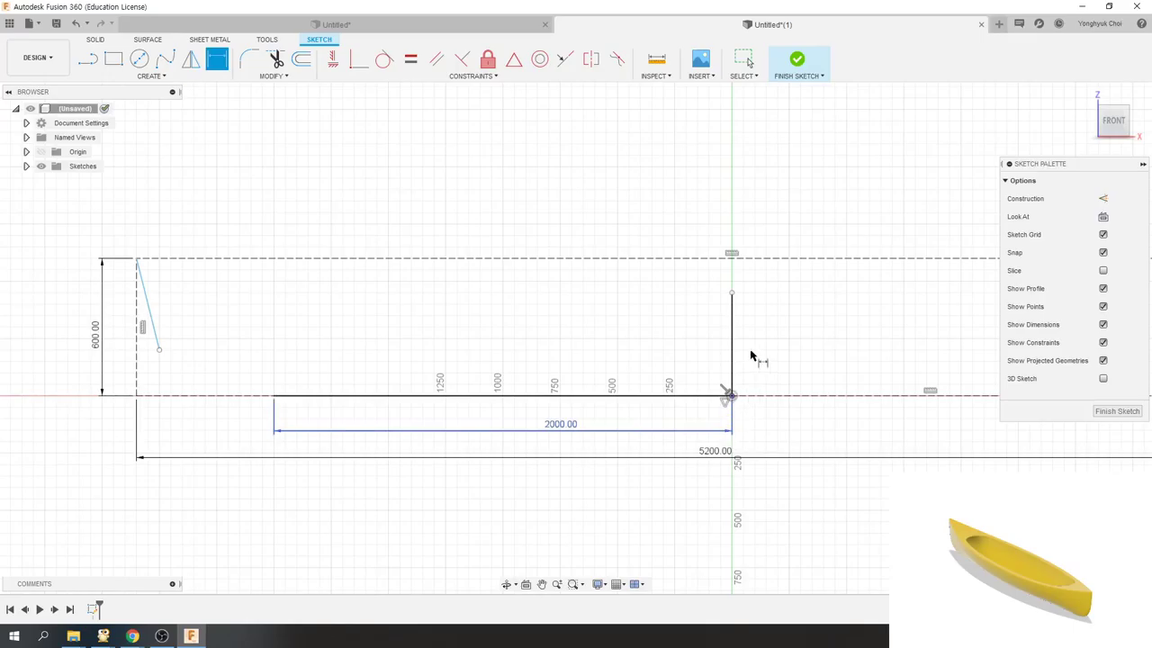
# - Dimension the upright at 450 mm and the bow line at 12° from vertical
pyautogui.click(733, 338)
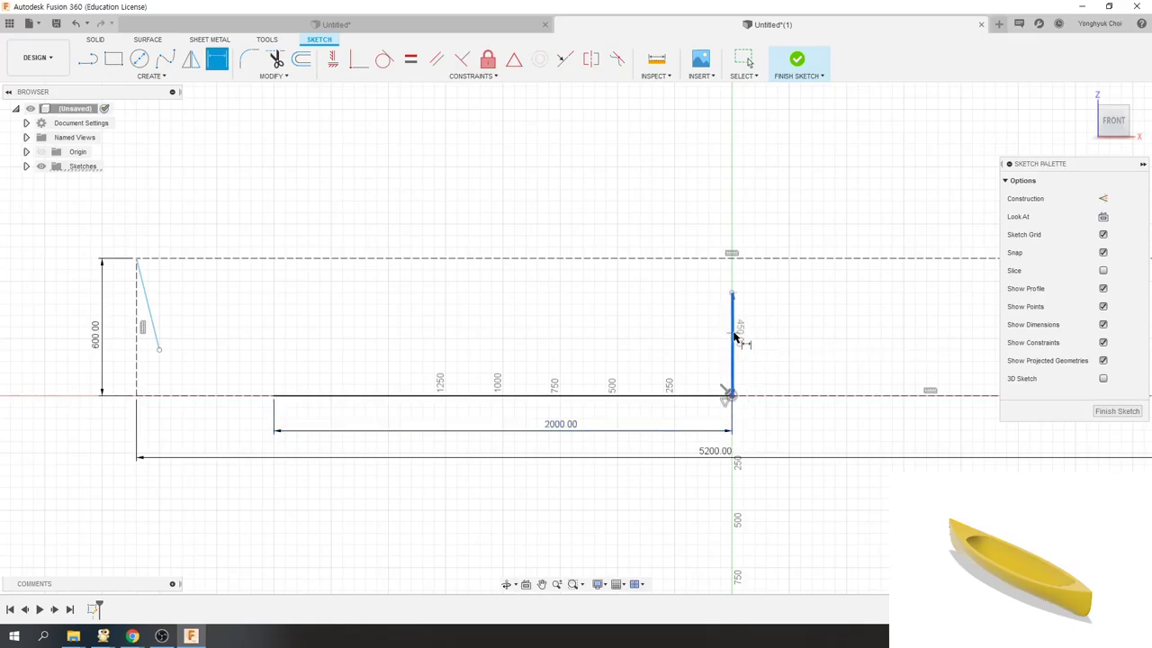
pyautogui.click(778, 341)
pyautogui.press('Return')
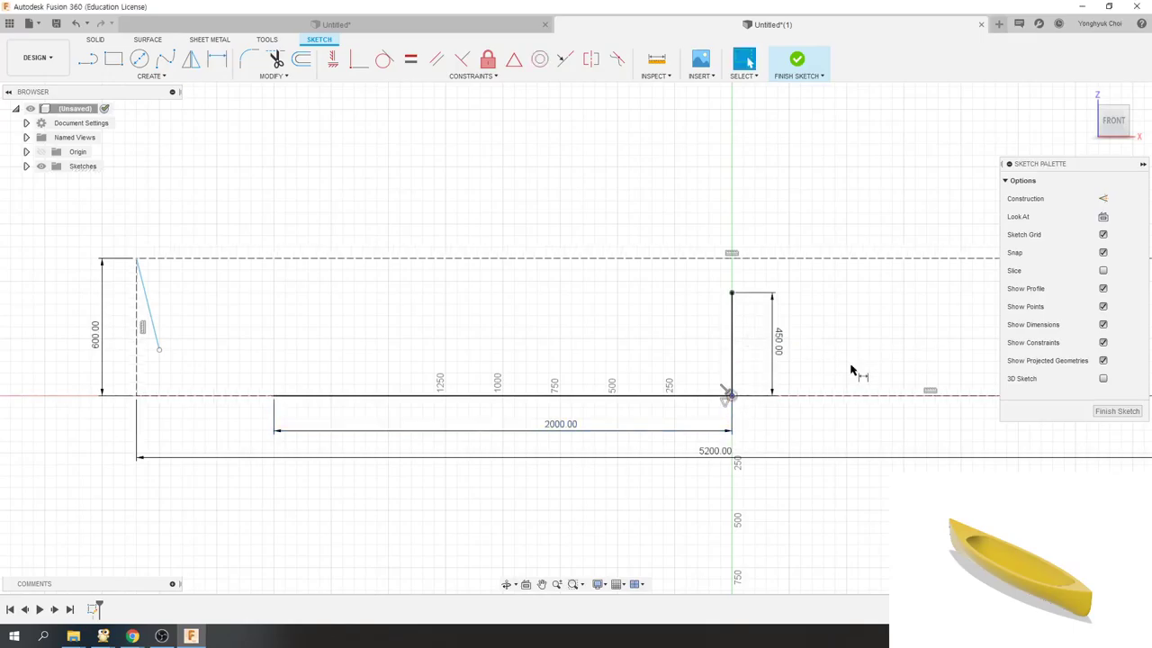
pyautogui.click(136, 305)
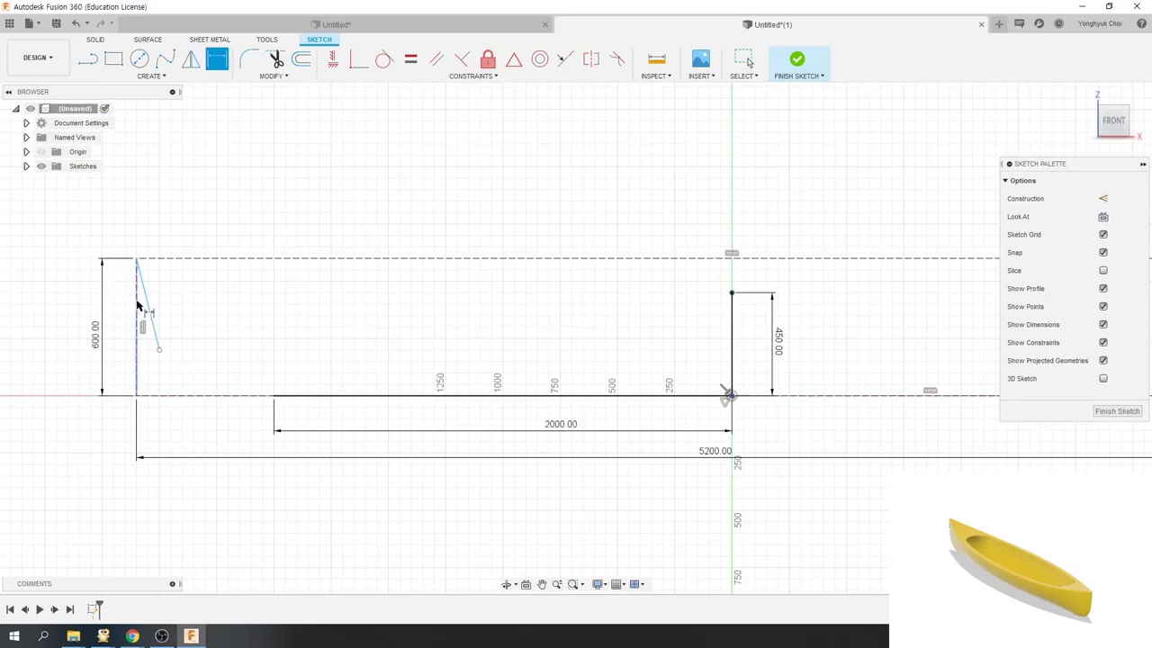
pyautogui.click(148, 306)
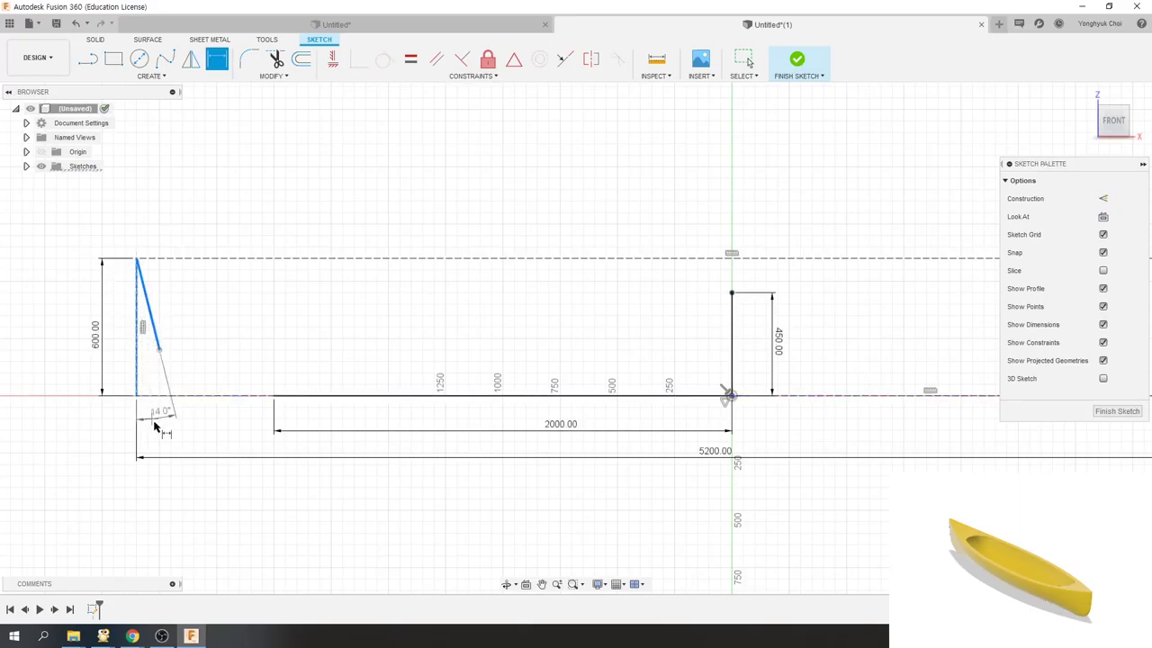
pyautogui.click(160, 425)
pyautogui.write('12')
pyautogui.press('Return')
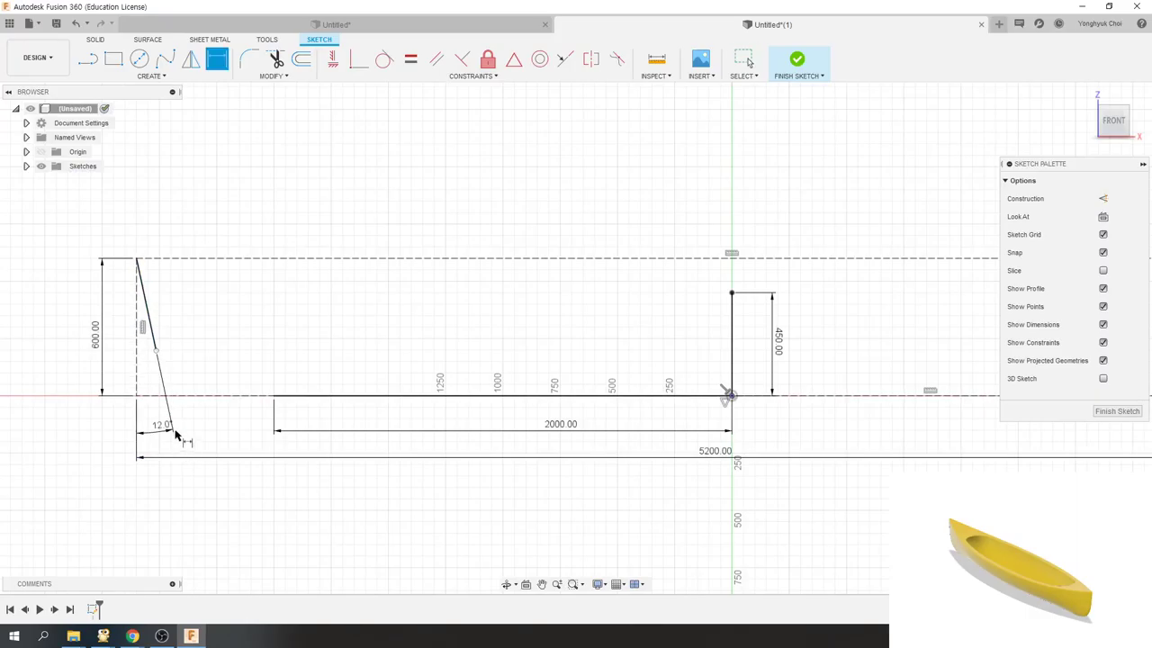
pyautogui.scroll(2, 164, 362)
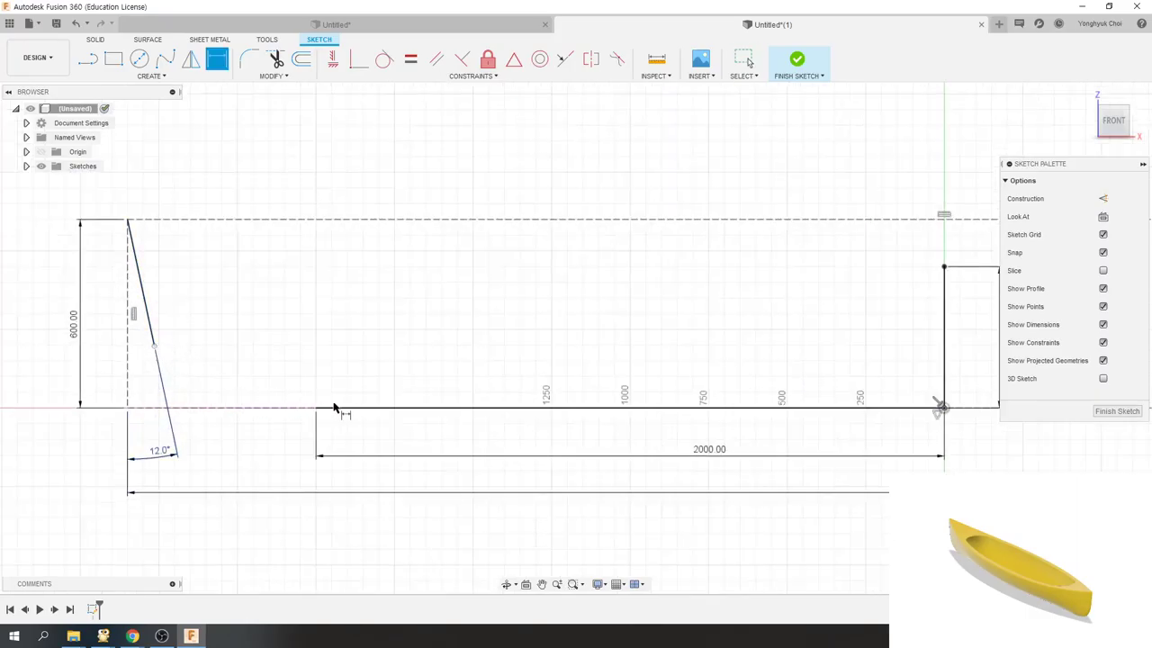
# - Draw a 3-point arc linking the base line's left end to the bow line
pyautogui.click(155, 77)
pyautogui.moveTo(135, 130)
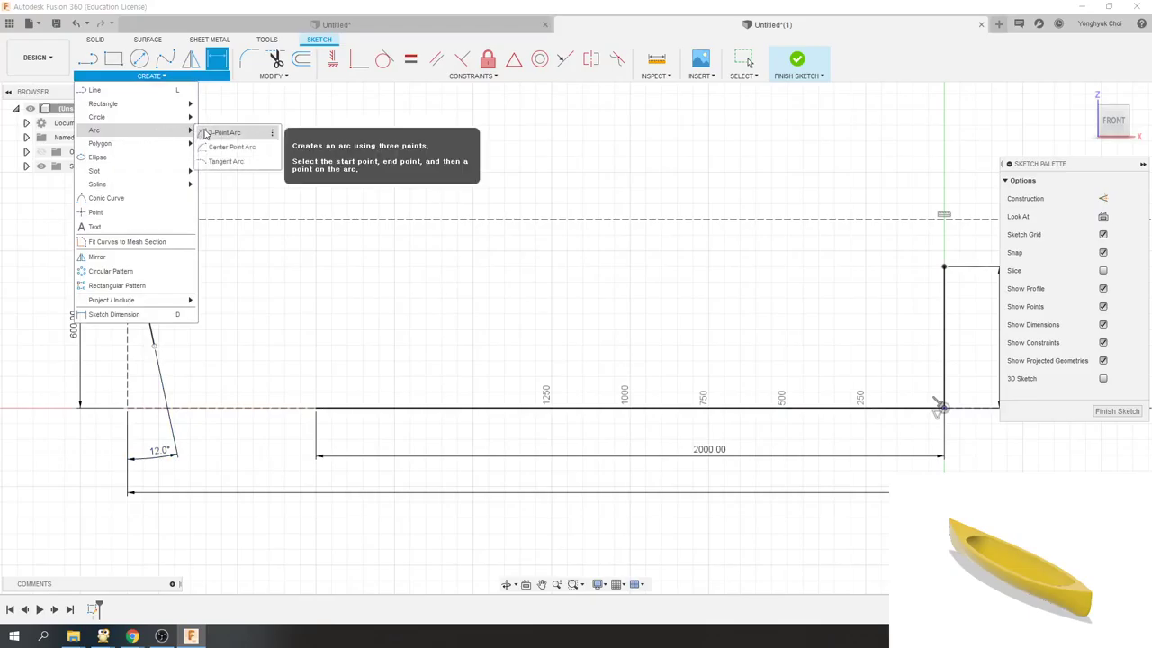
pyautogui.click(221, 133)
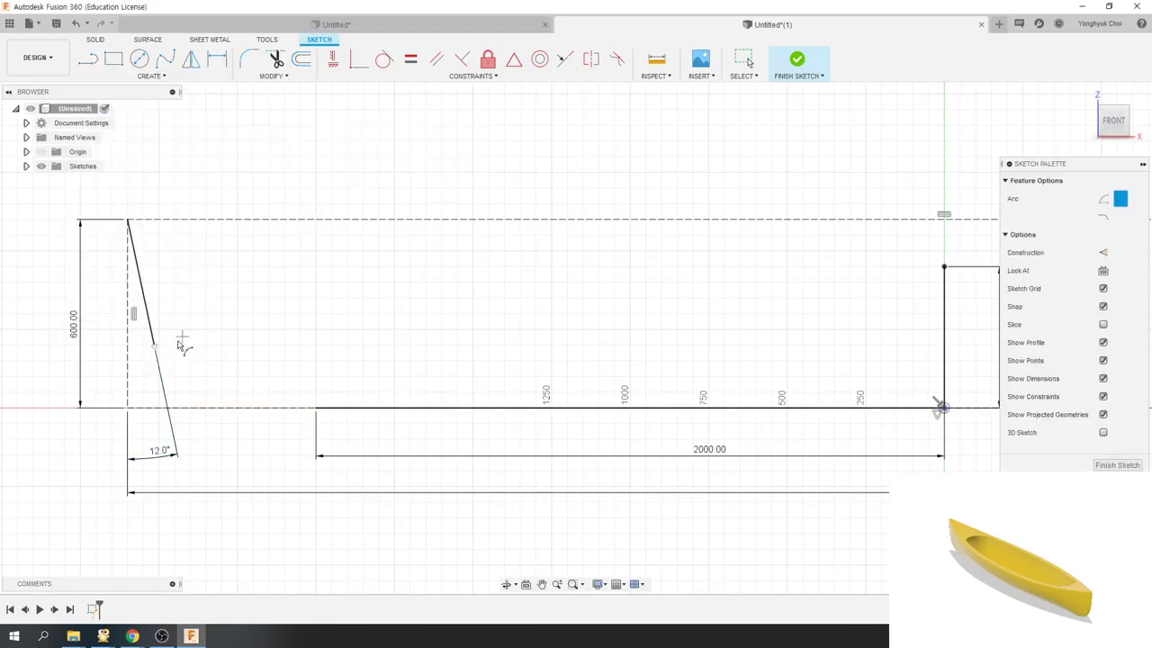
pyautogui.click(316, 410)
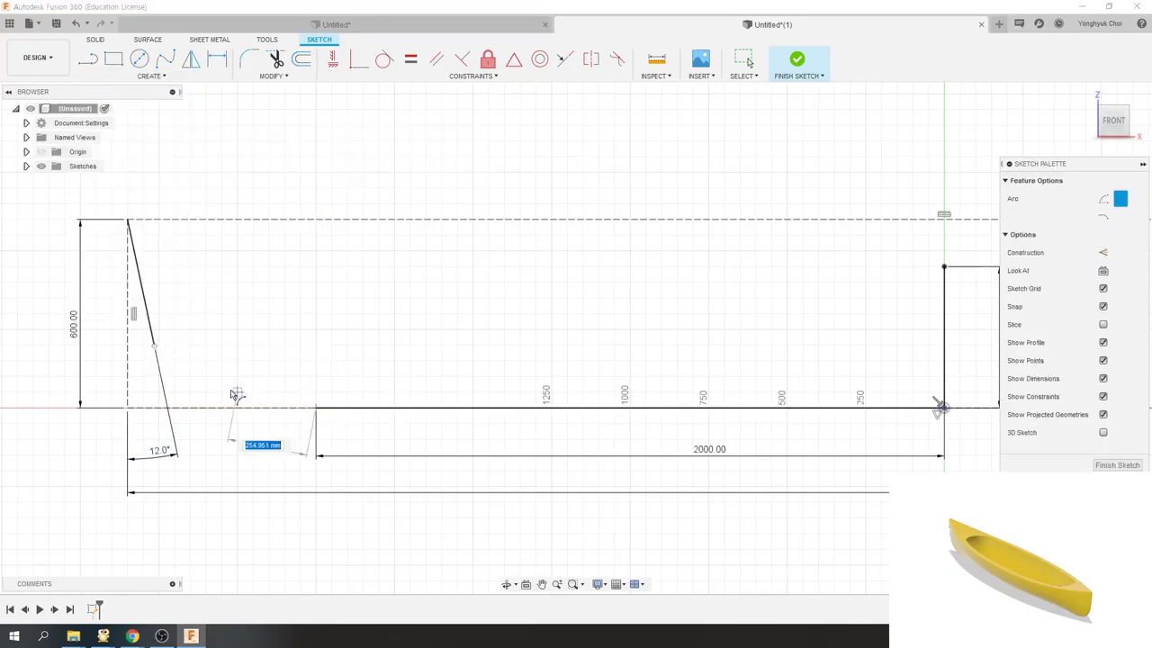
pyautogui.click(196, 393)
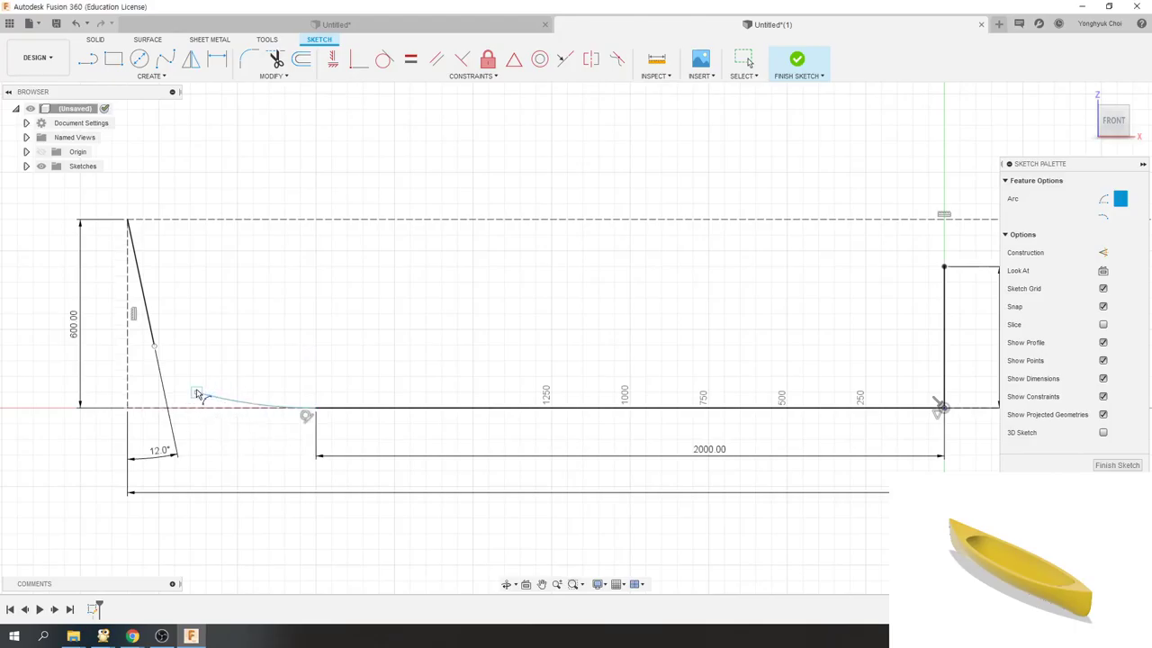
pyautogui.click(166, 372)
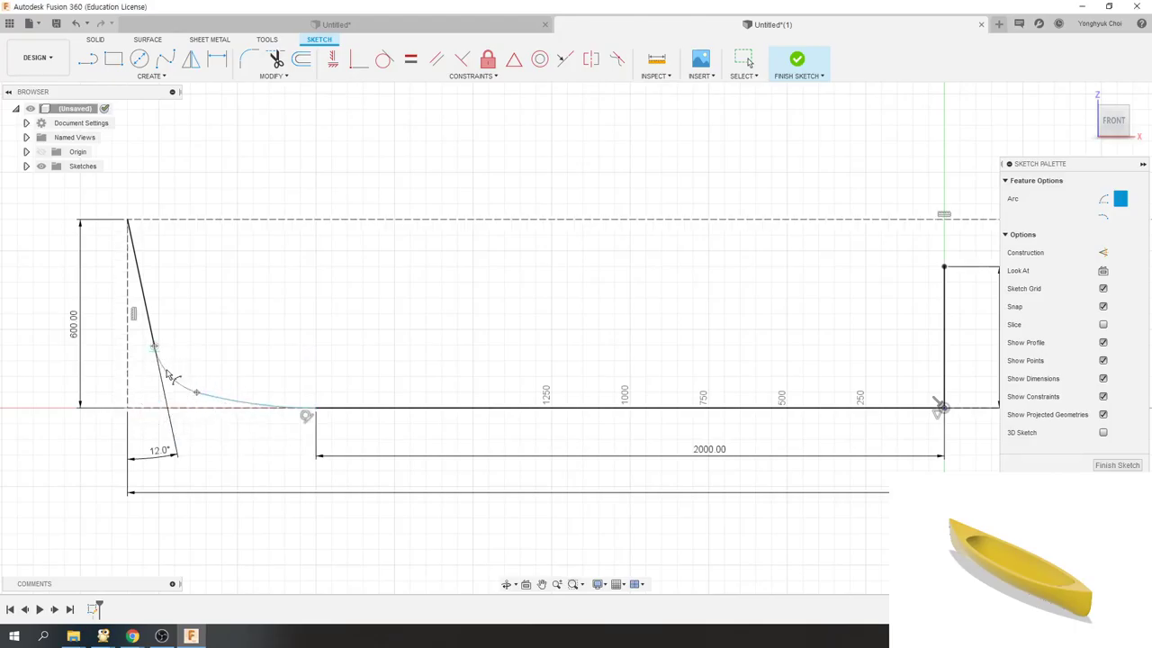
pyautogui.press('Escape')
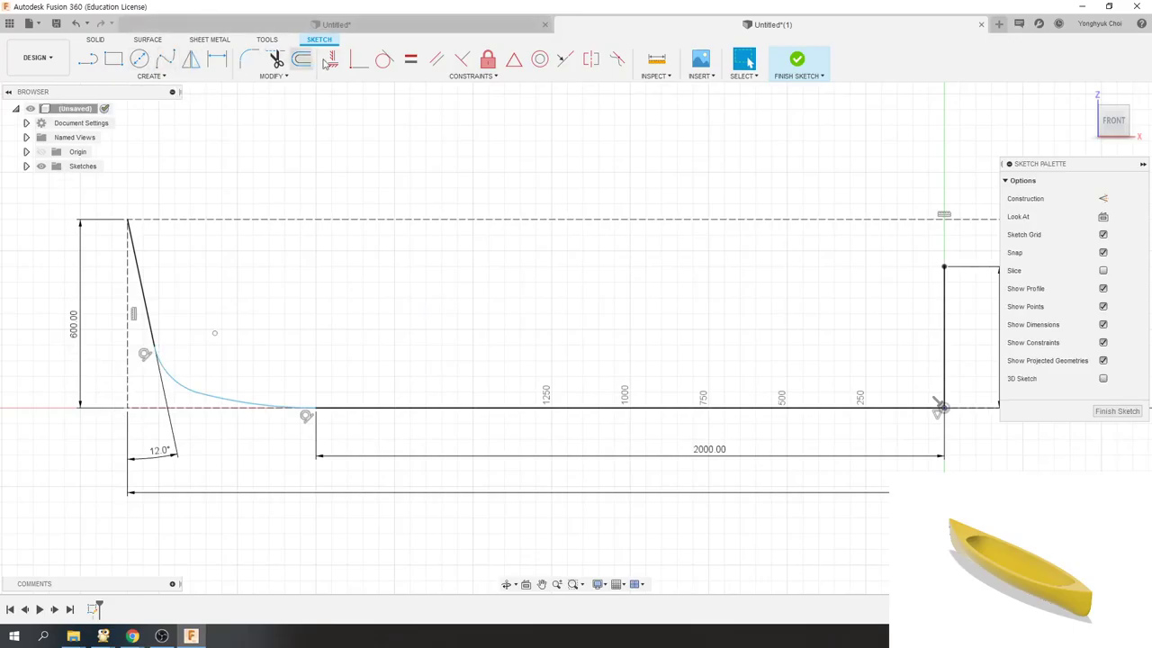
# - Make the arcs tangent to the adjoining bow and base lines
pyautogui.click(385, 60)
pyautogui.click(157, 360)
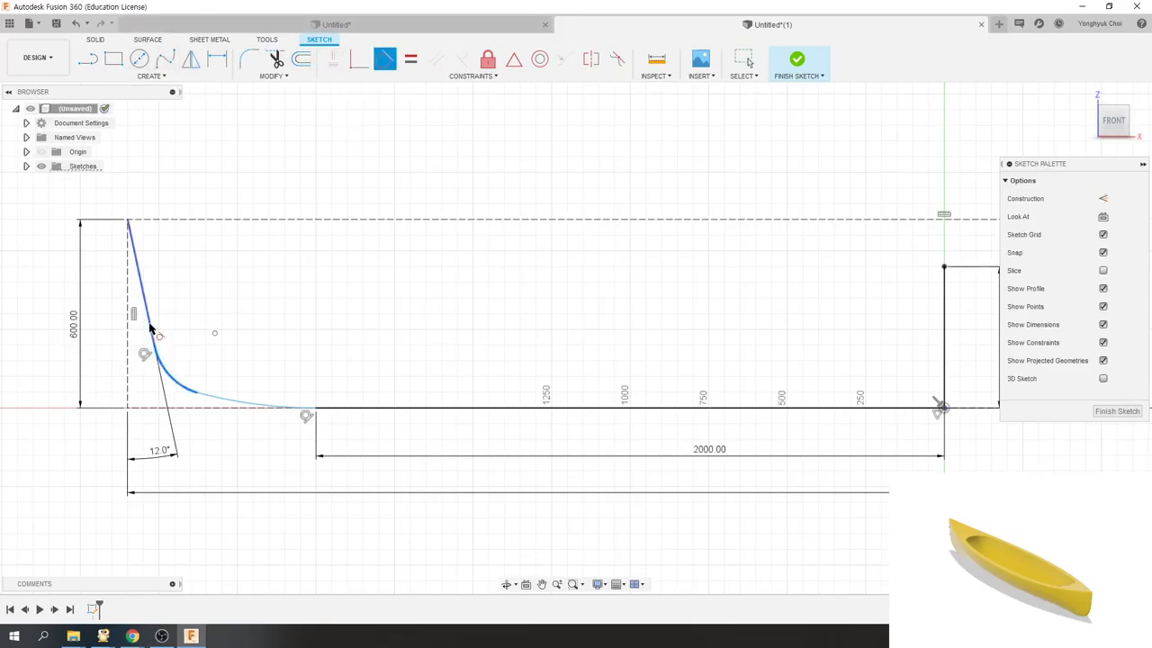
pyautogui.press('Escape')
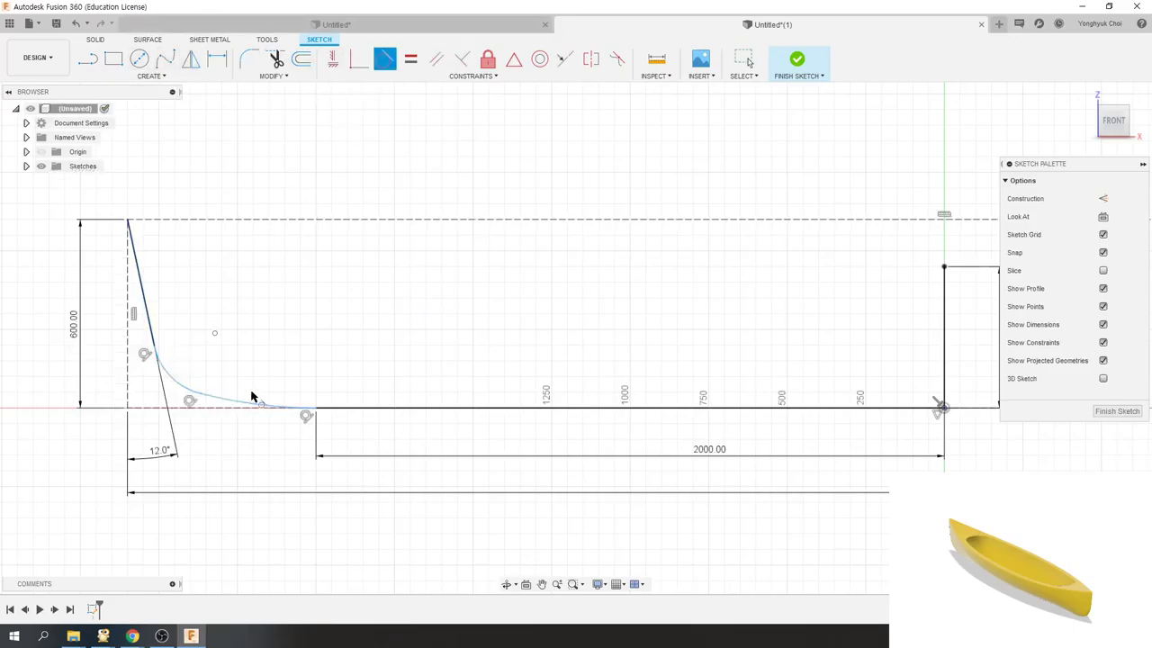
pyautogui.click(242, 406)
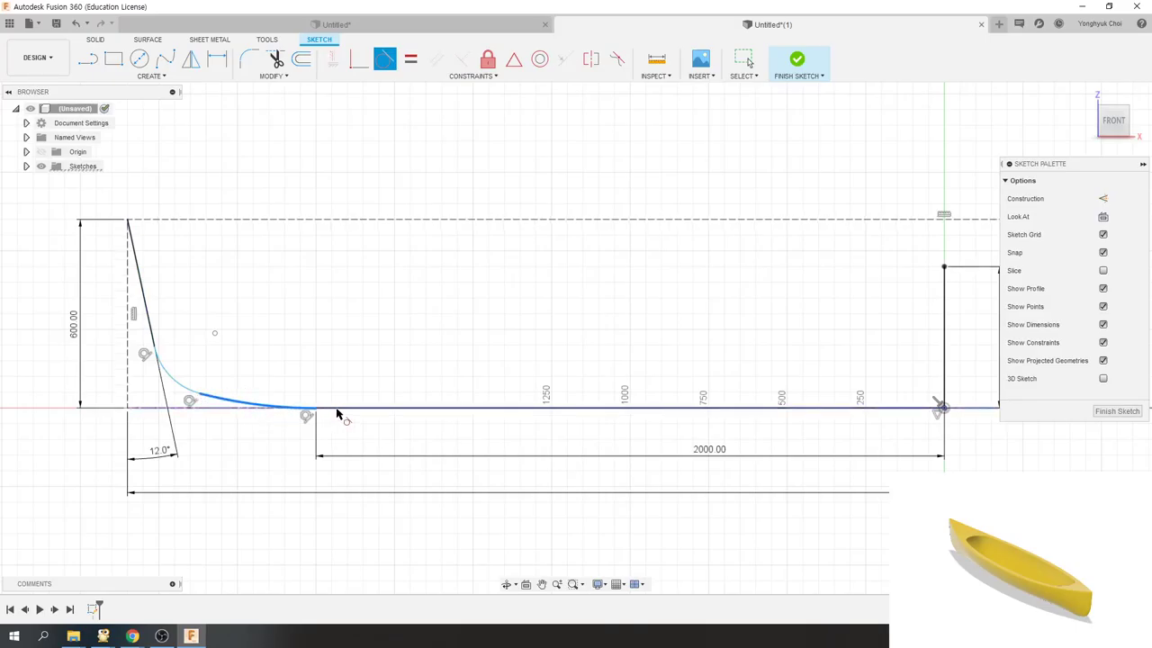
pyautogui.press('Escape')
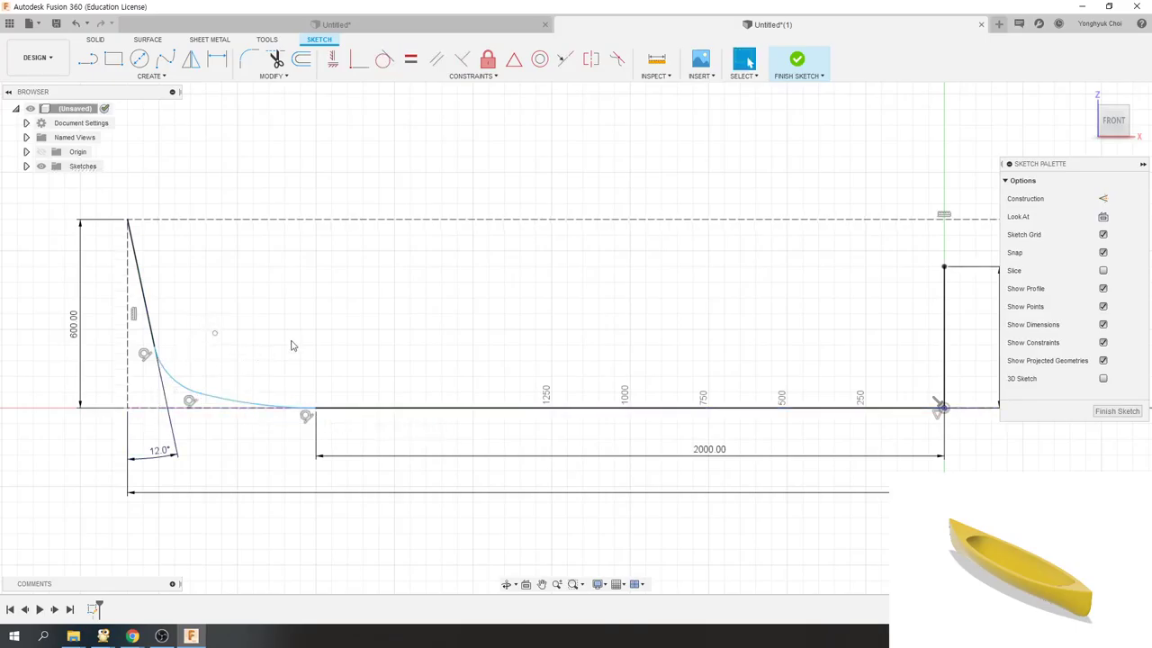
# - Dimension the bow fillet arc to a 300 mm radius
pyautogui.press('d')
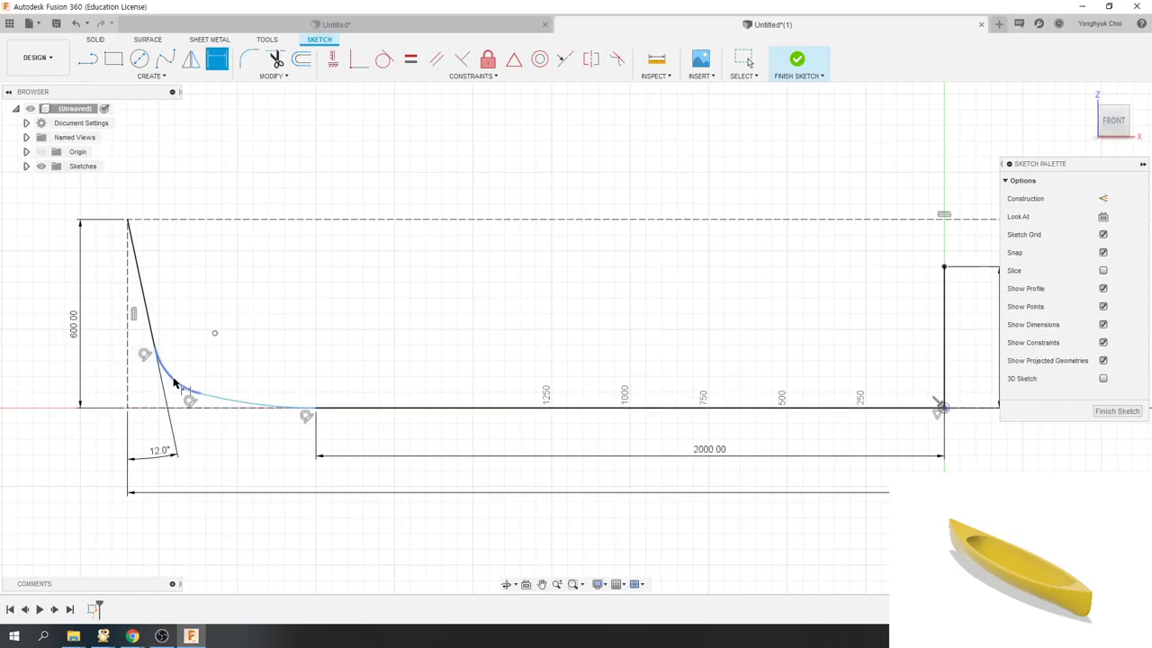
pyautogui.click(177, 382)
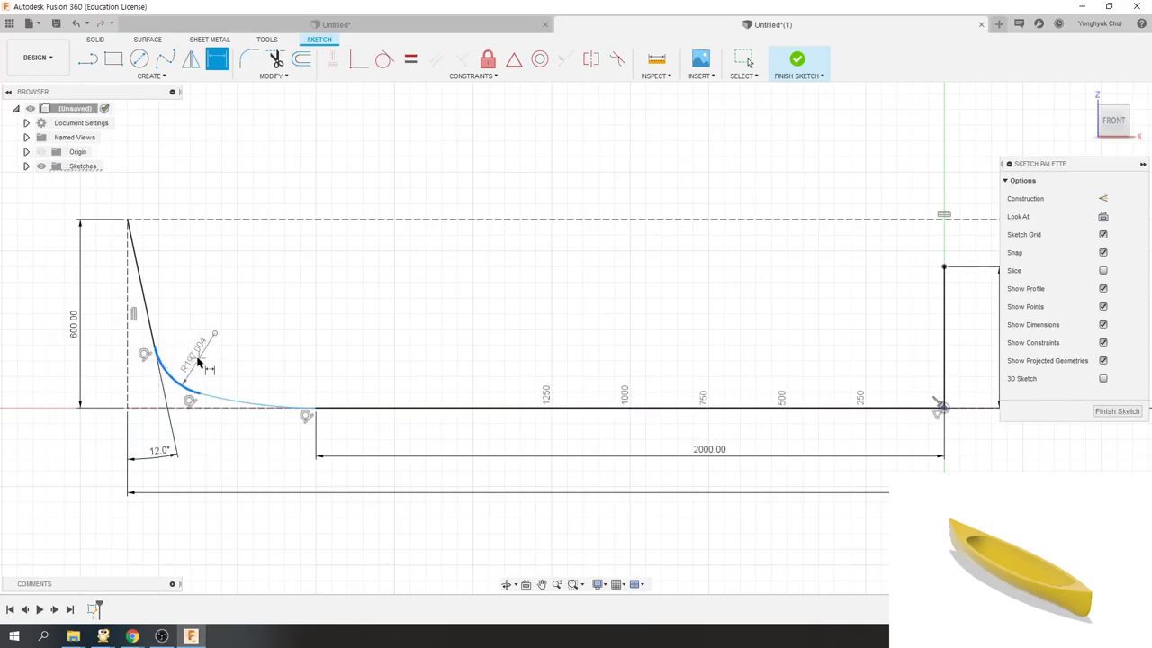
pyautogui.click(197, 363)
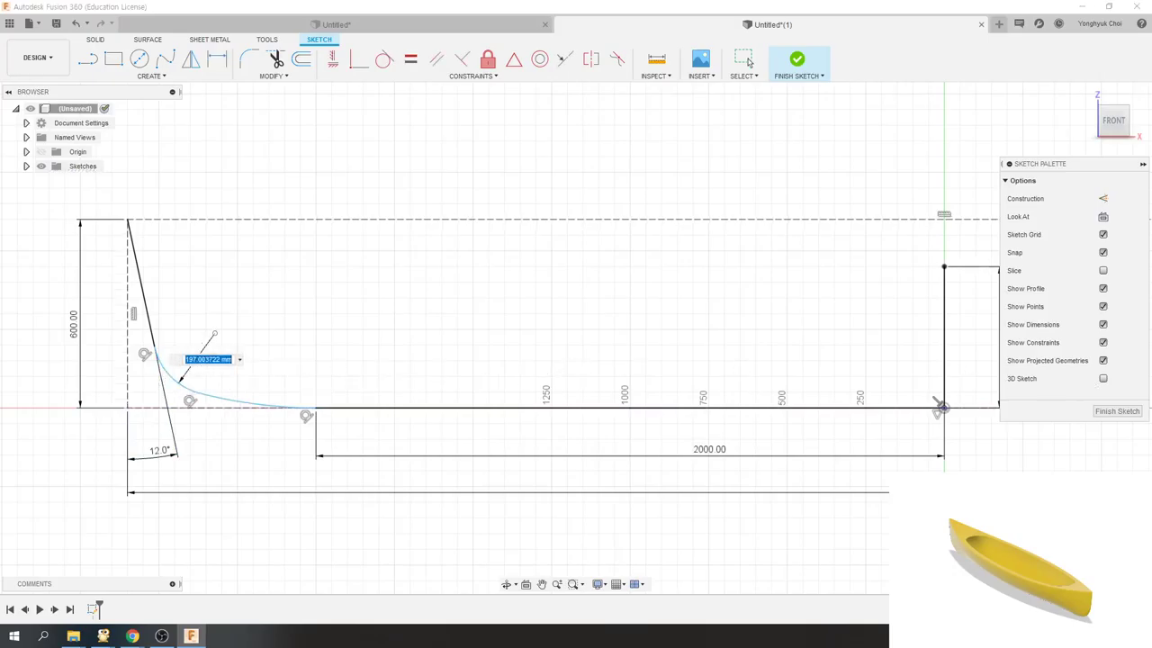
pyautogui.hotkey('alt', 'Tab')
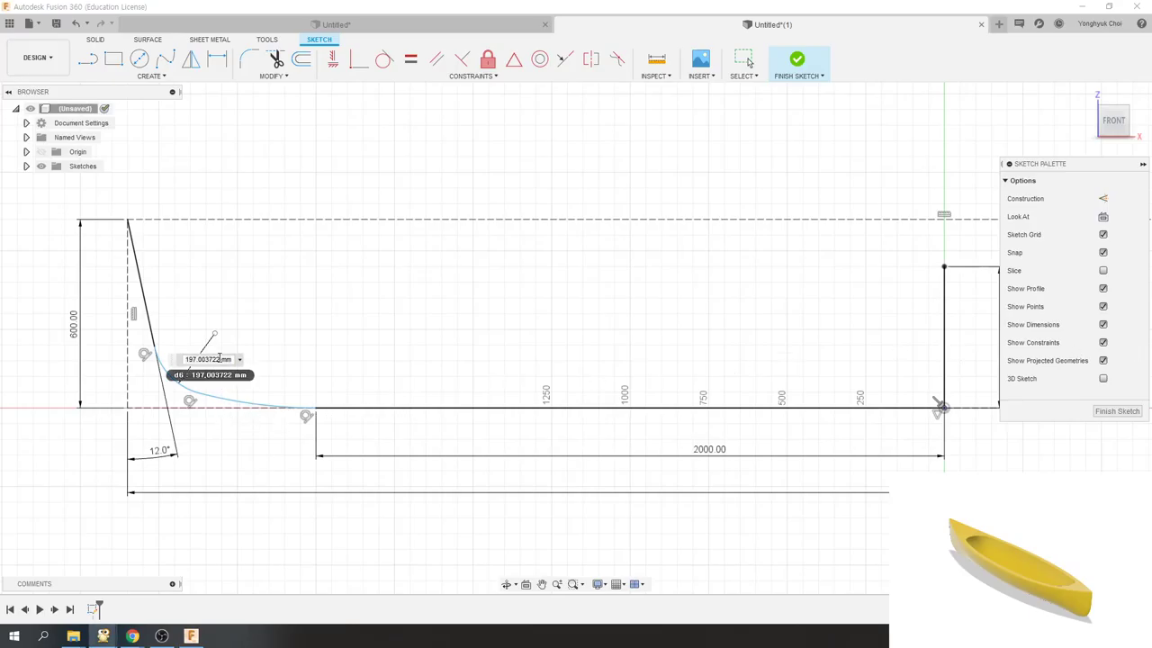
pyautogui.click(221, 360)
pyautogui.write('300')
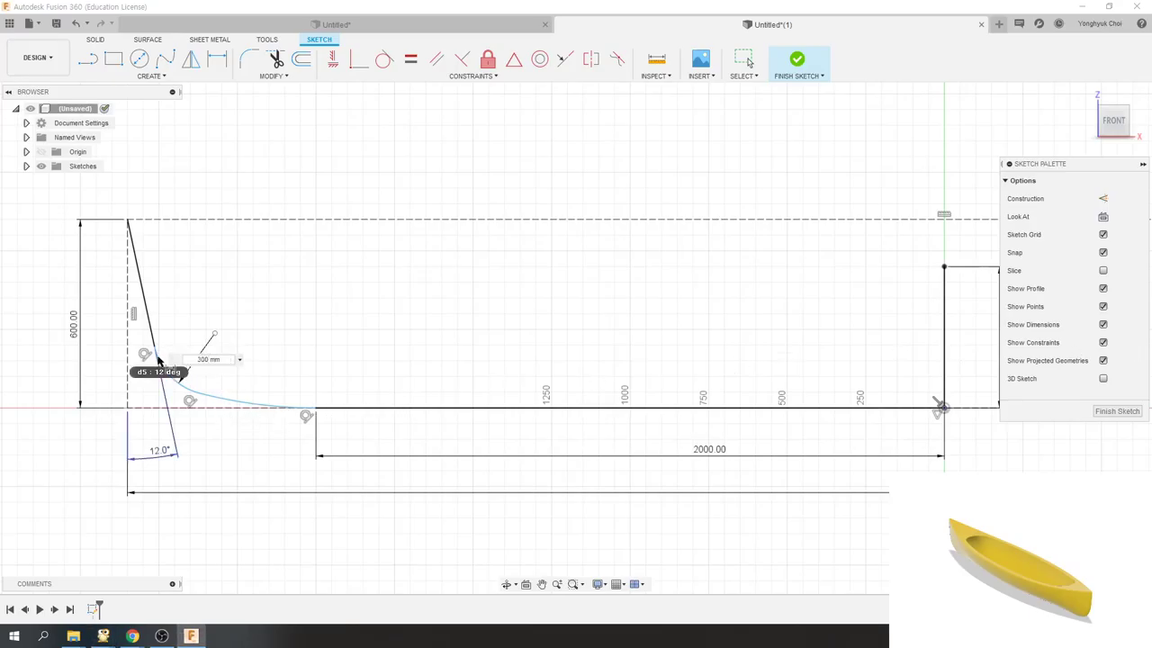
pyautogui.press('Return')
# - Dimension the lower blending arc to a 1250 mm radius
pyautogui.press('d')
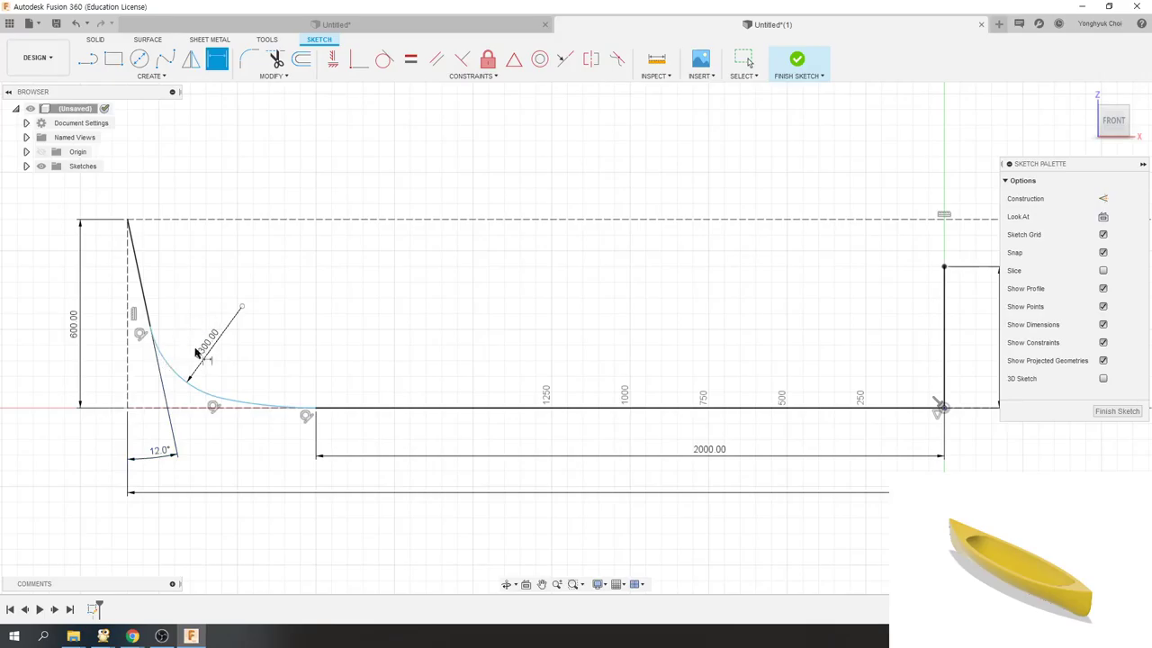
pyautogui.click(250, 405)
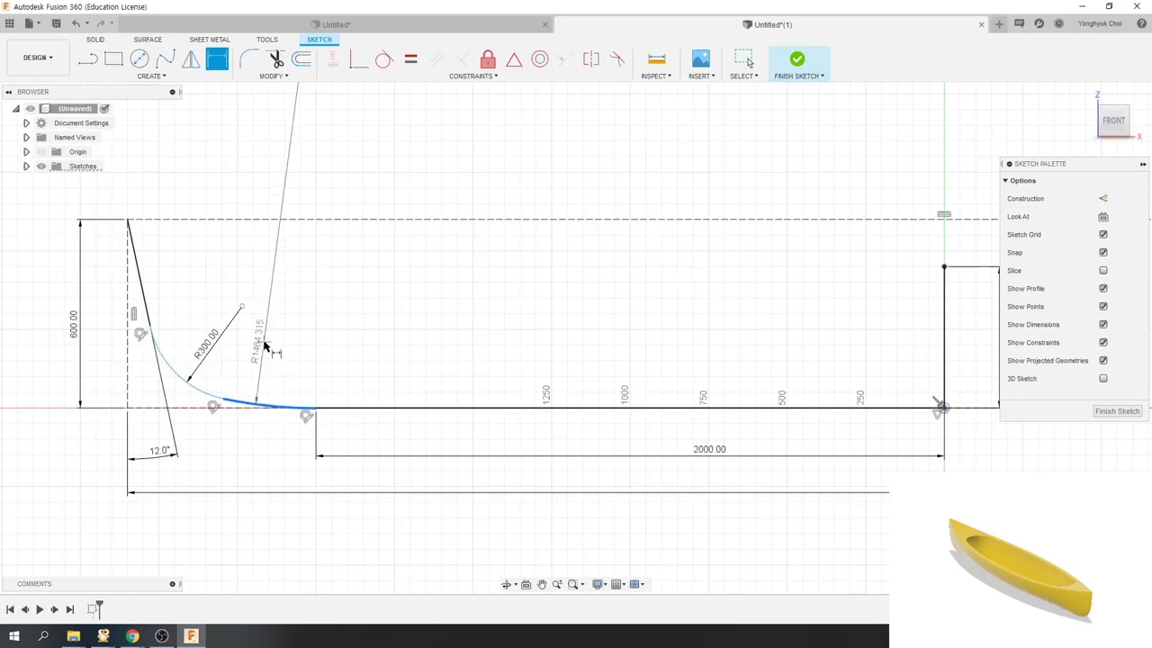
pyautogui.click(261, 341)
pyautogui.write('1250')
pyautogui.press('Return')
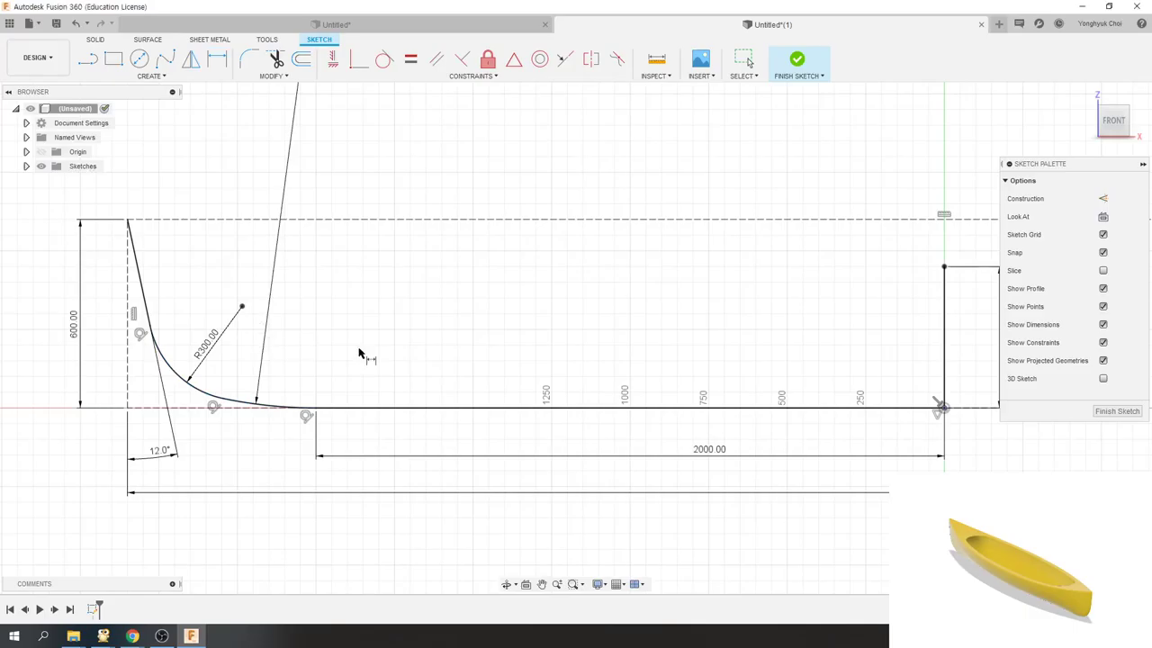
pyautogui.scroll(-2, 270, 423)
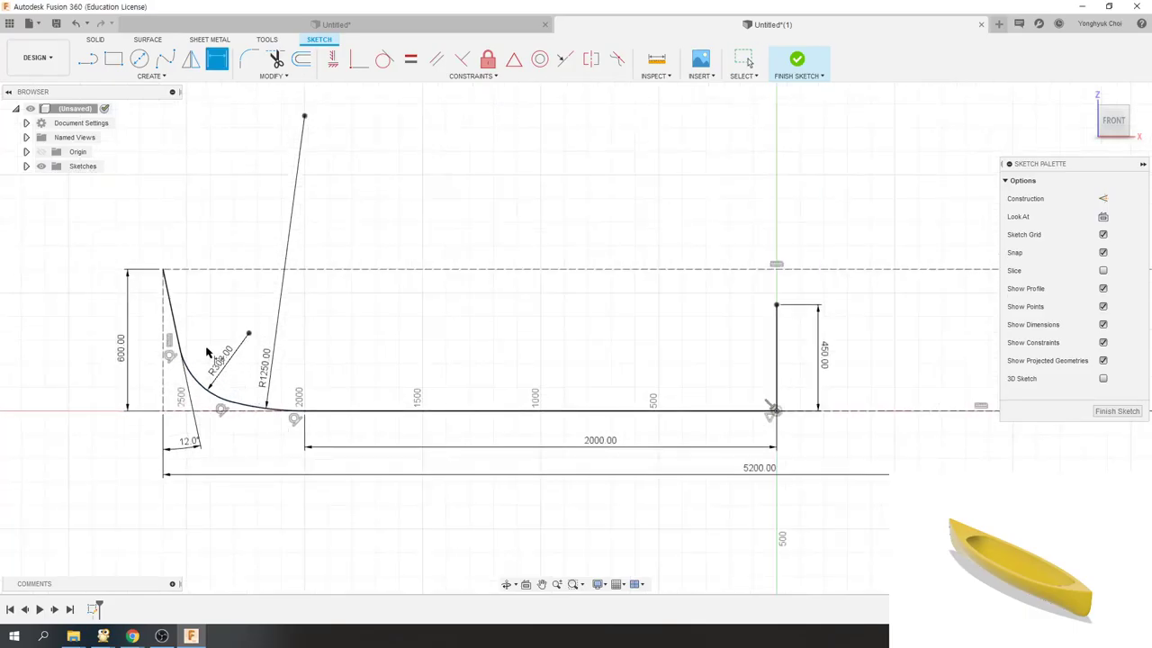
# - Draw a sagging 3-point sheer arc from the top-left to the top-right corner
pyautogui.scroll(-2, 218, 385)
pyautogui.scroll(-1, 200, 342)
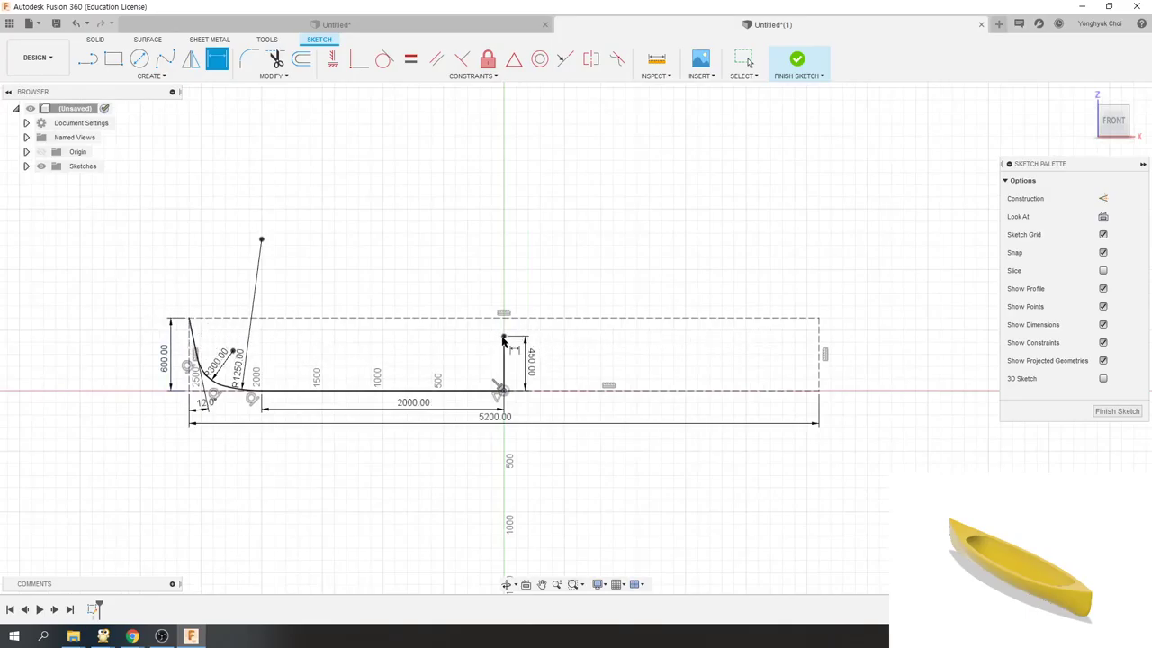
pyautogui.click(151, 77)
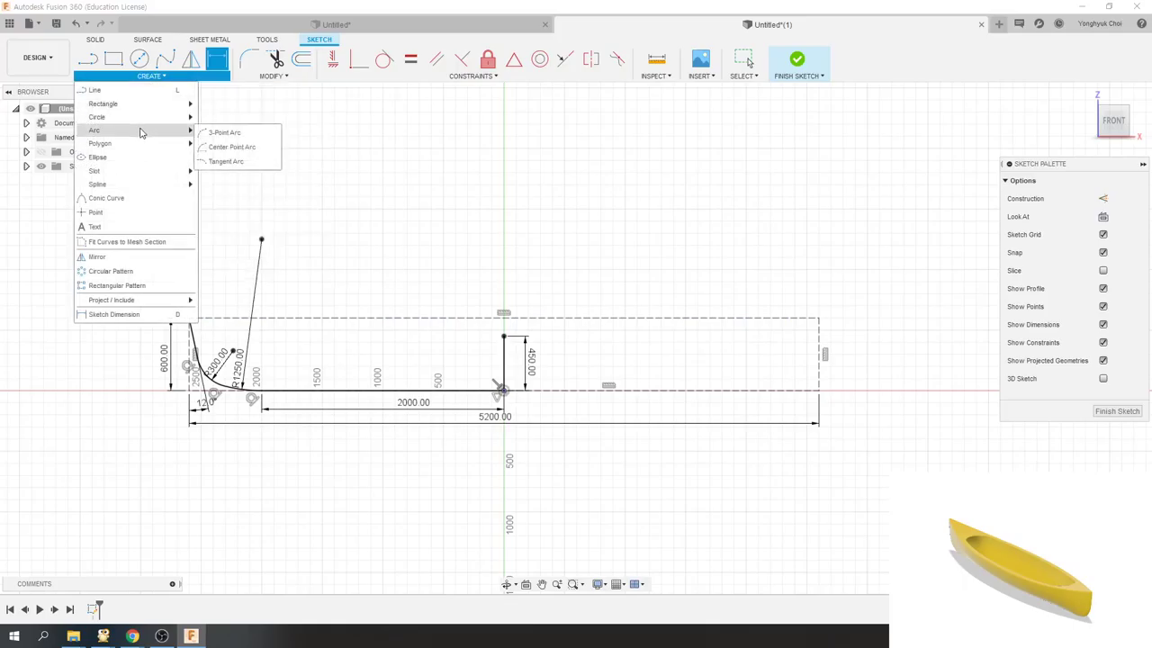
pyautogui.click(216, 131)
pyautogui.click(189, 318)
pyautogui.click(817, 319)
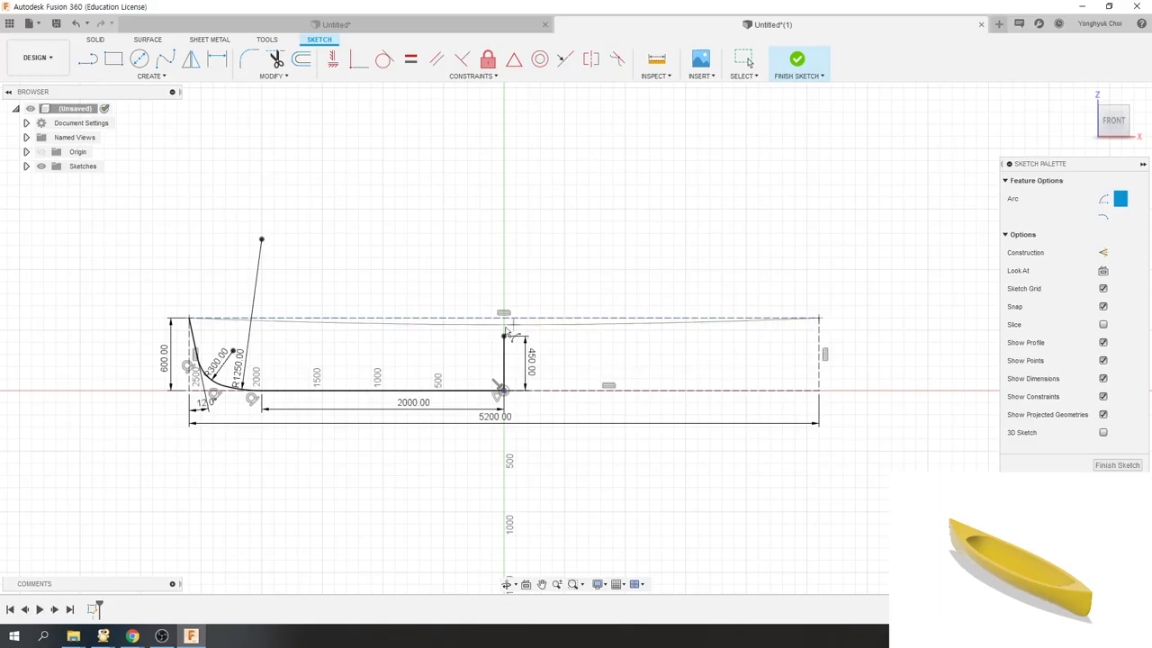
pyautogui.click(504, 337)
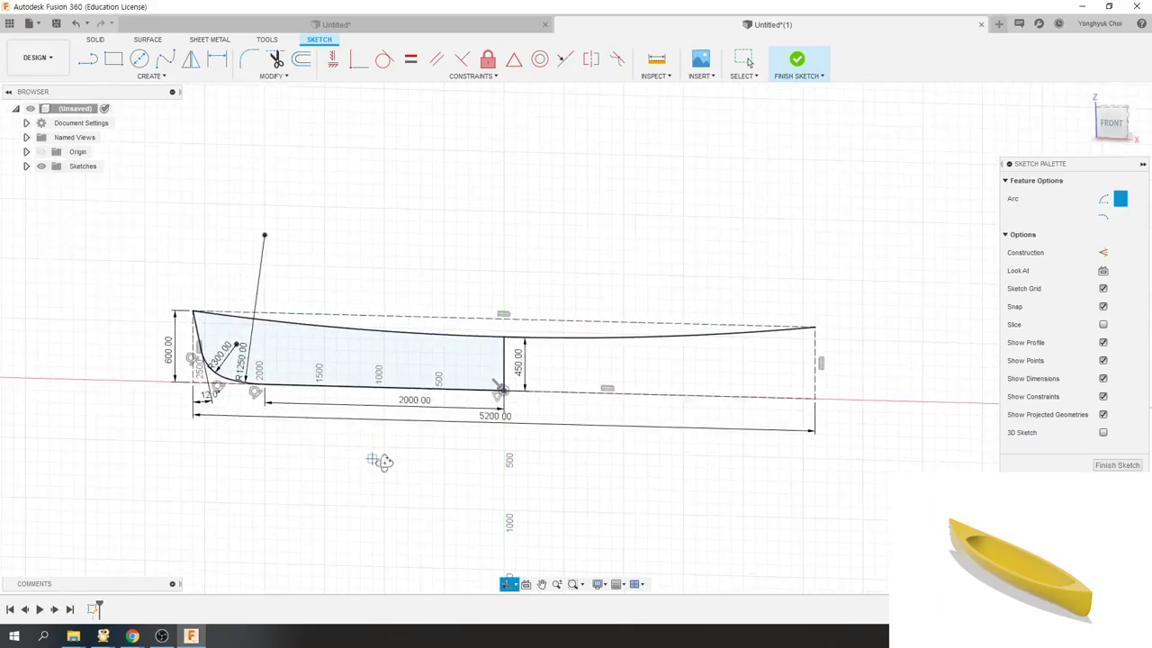
# - Orbit to check the profile in 3D, return to front view, and finish the sketch
pyautogui.scroll(2, 144, 401)
pyautogui.moveTo(531, 524)
pyautogui.keyDown('shift'); pyautogui.mouseDown(button='middle')
pyautogui.moveTo(475, 482)
pyautogui.moveTo(449, 487)
pyautogui.moveTo(490, 496)
pyautogui.mouseUp(button='middle'); pyautogui.keyUp('shift')
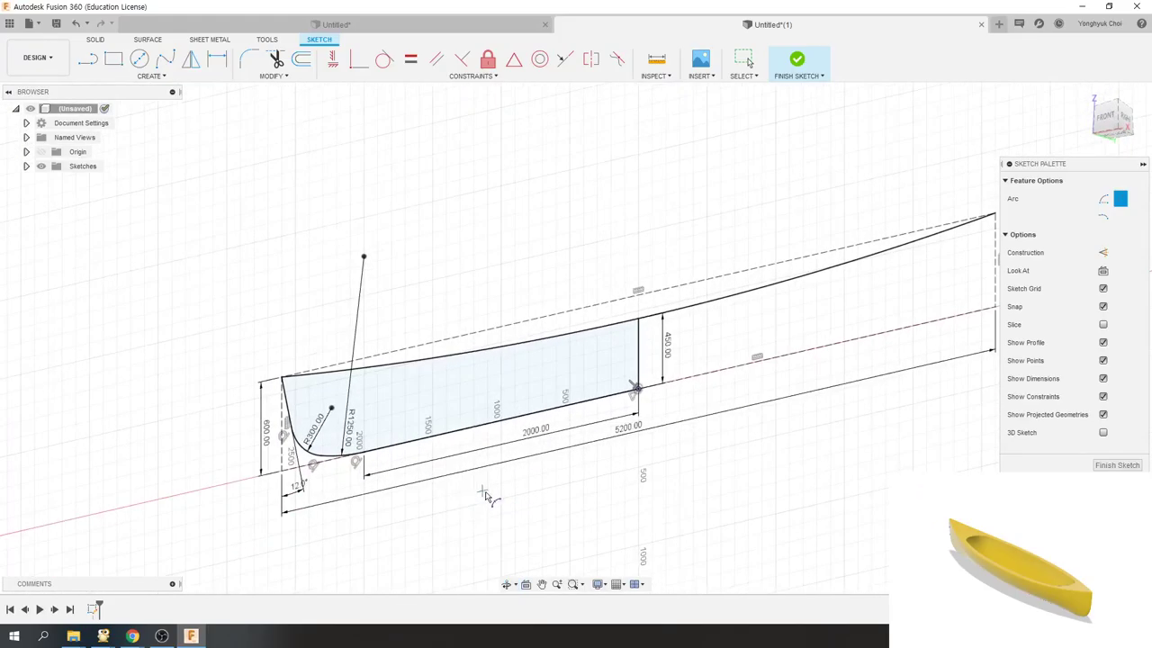
pyautogui.keyDown('shift'); pyautogui.moveTo(684, 178); pyautogui.dragTo(853, 161, button='middle'); pyautogui.keyUp('shift')
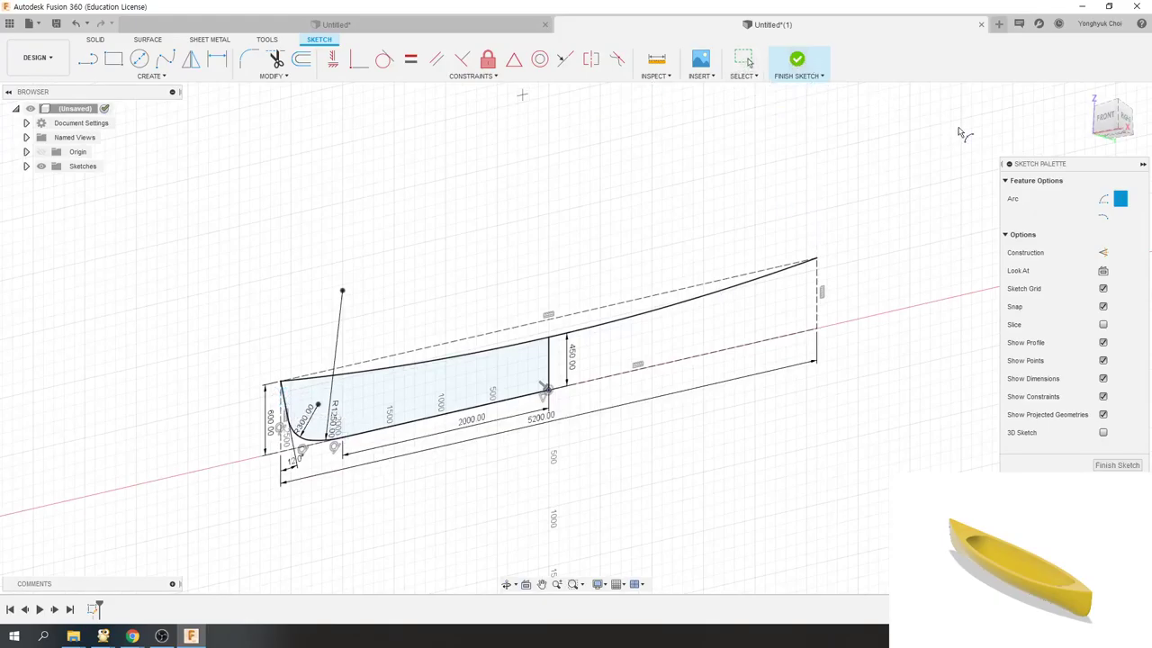
pyautogui.click(1100, 121)
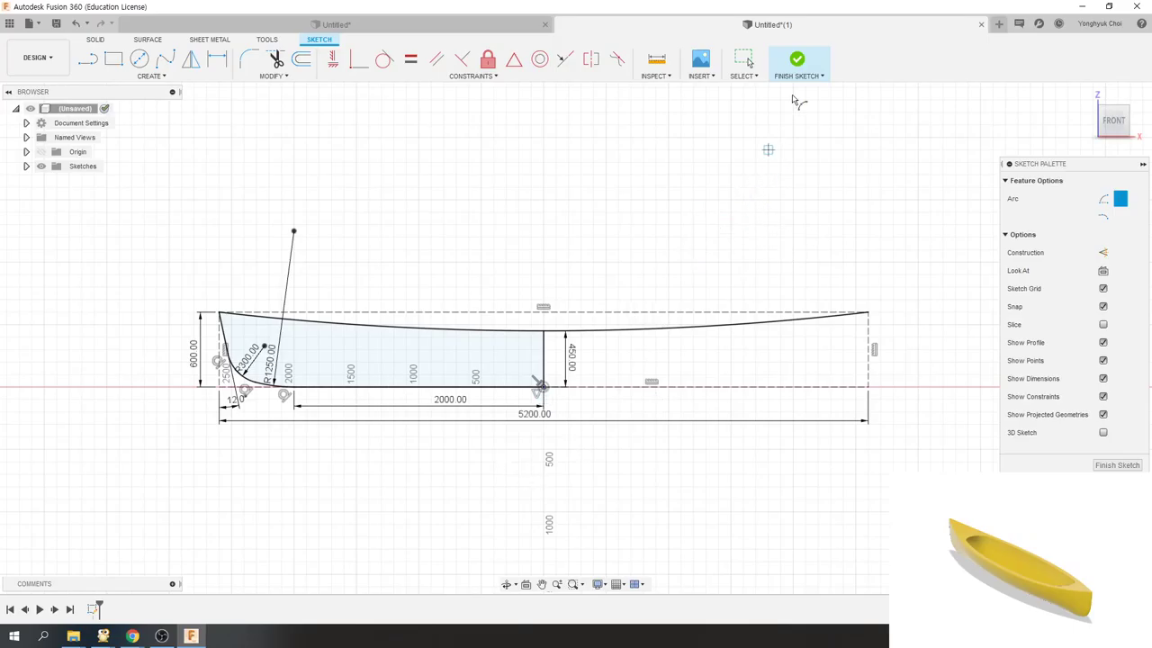
pyautogui.click(797, 61)
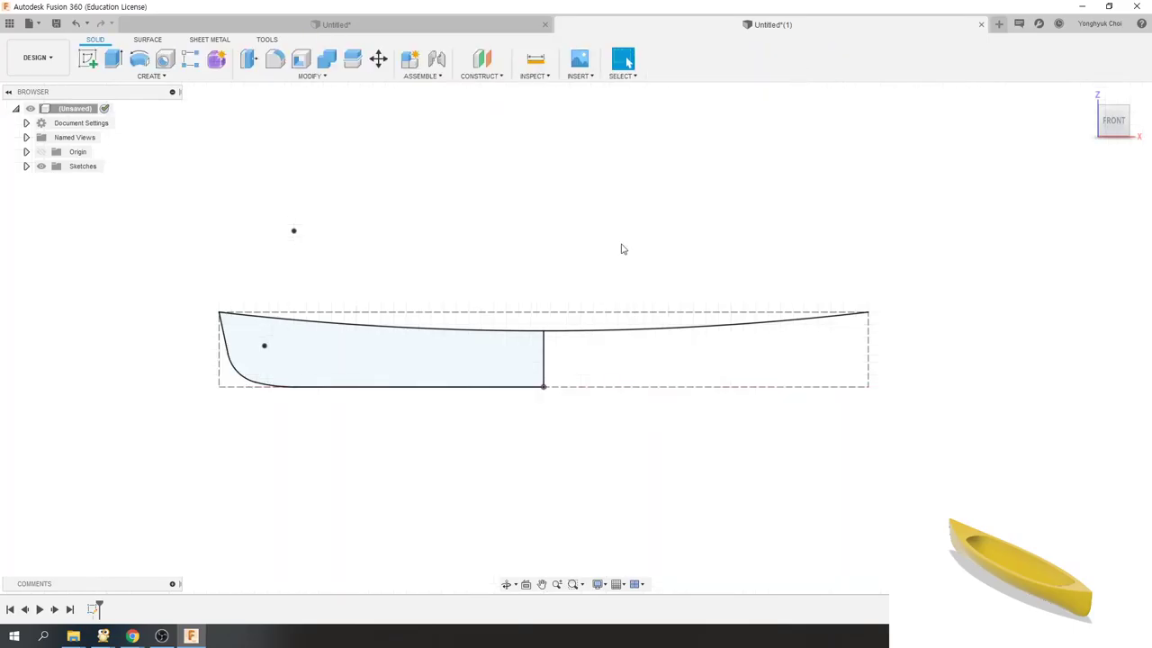
# - Create an offset construction plane 600 mm above the base plane
pyautogui.keyDown('shift'); pyautogui.moveTo(621, 249); pyautogui.dragTo(618, 263, button='middle'); pyautogui.keyUp('shift')
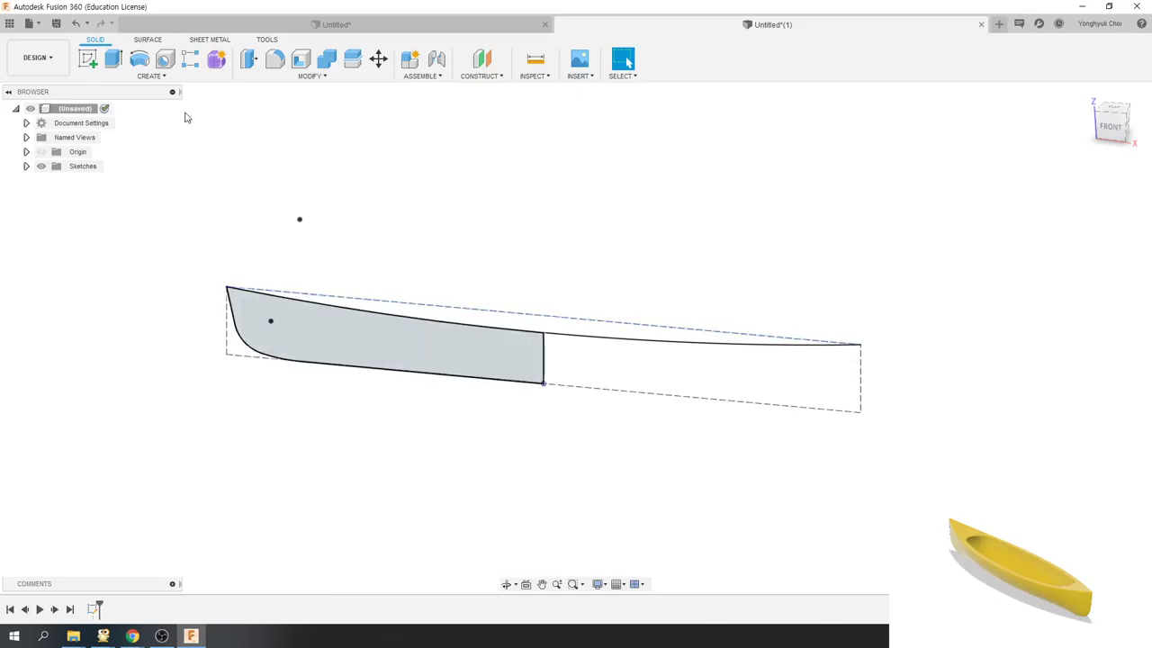
pyautogui.click(478, 60)
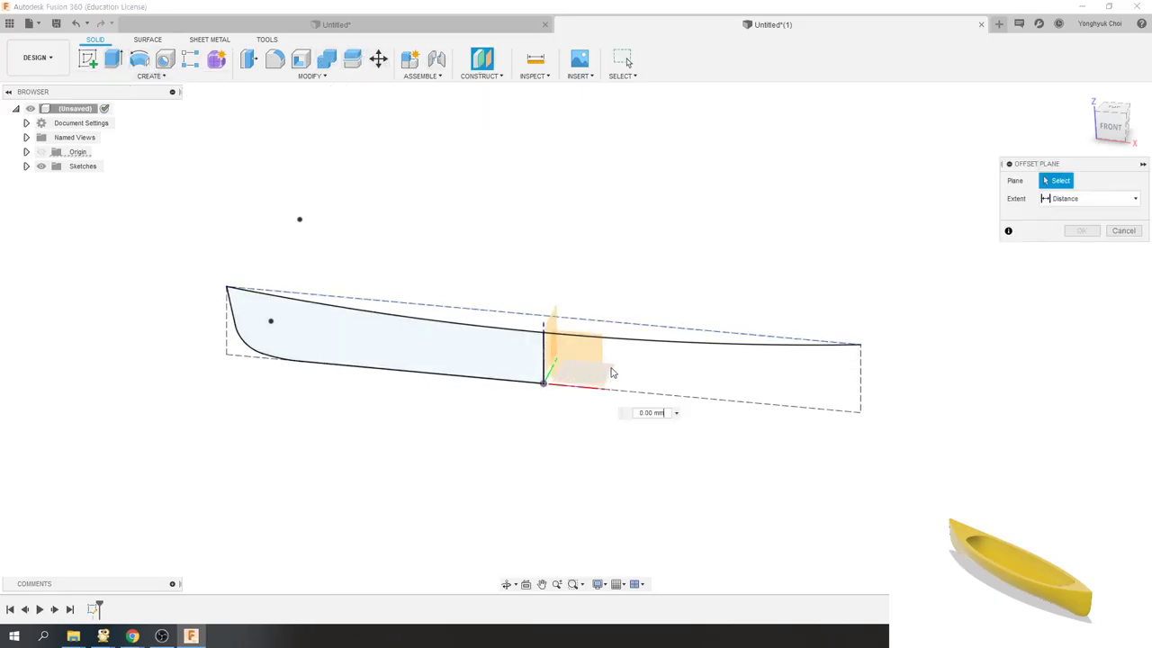
pyautogui.click(541, 372)
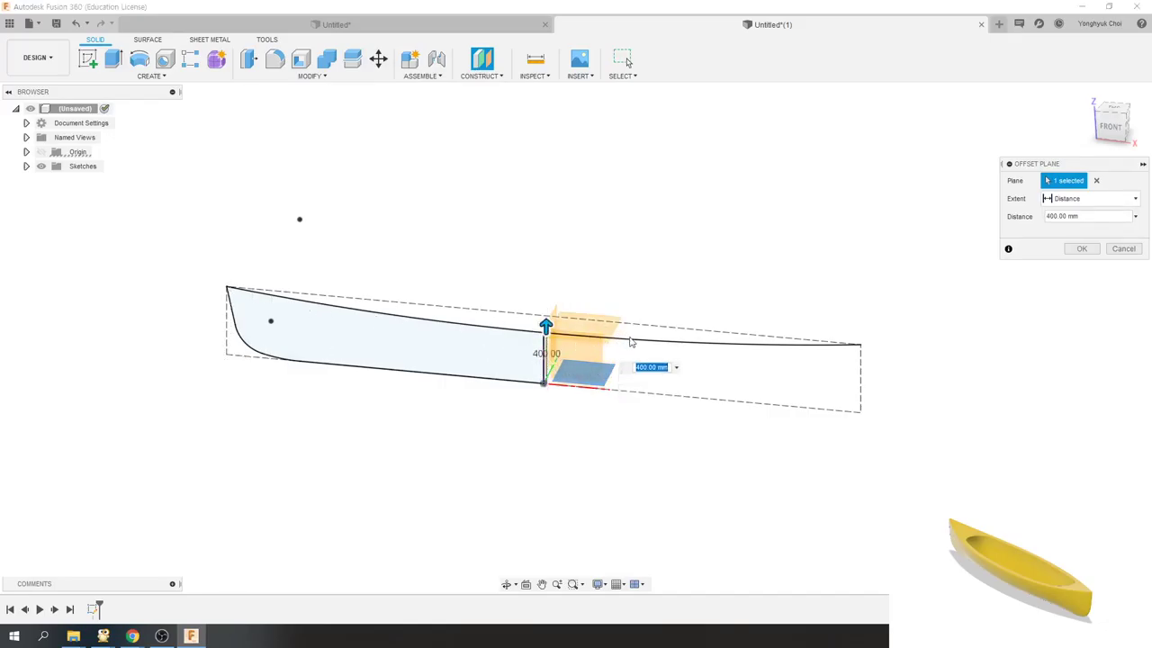
pyautogui.write('600')
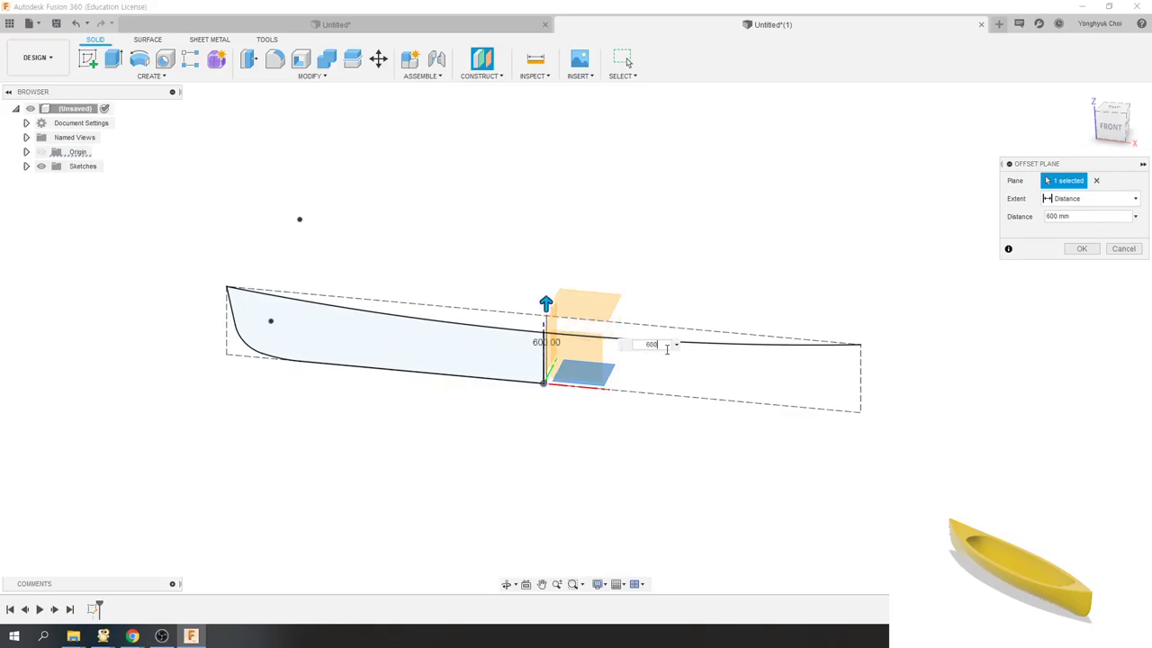
pyautogui.click(1082, 249)
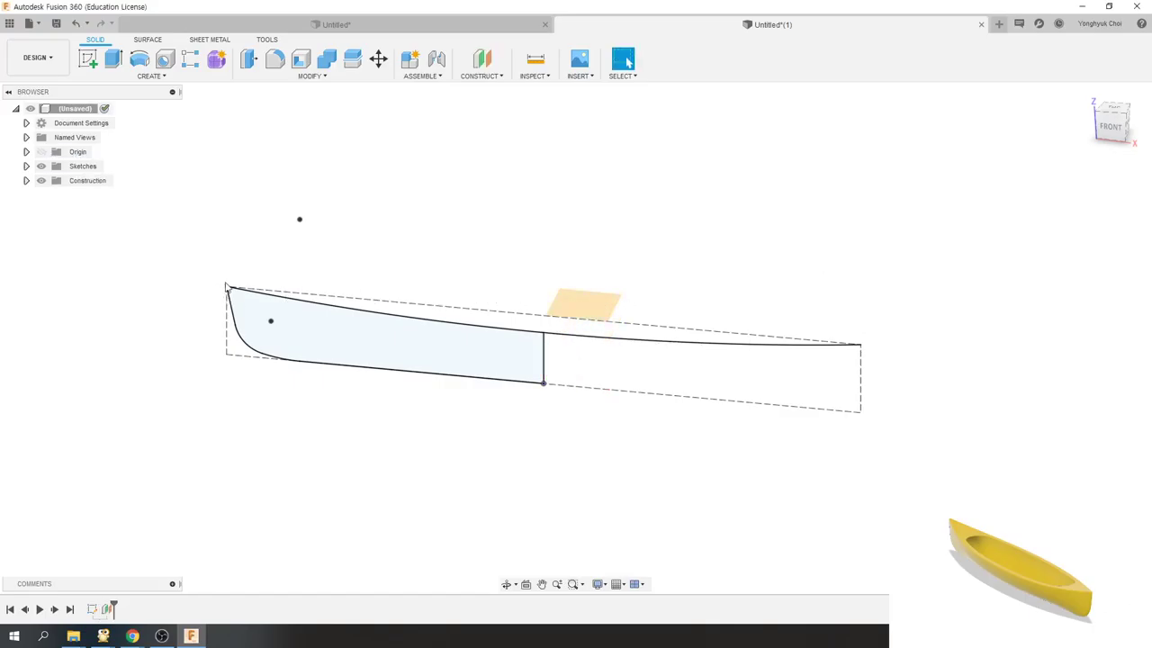
# - Start a new sketch on the 600 mm offset plane
pyautogui.click(88, 59)
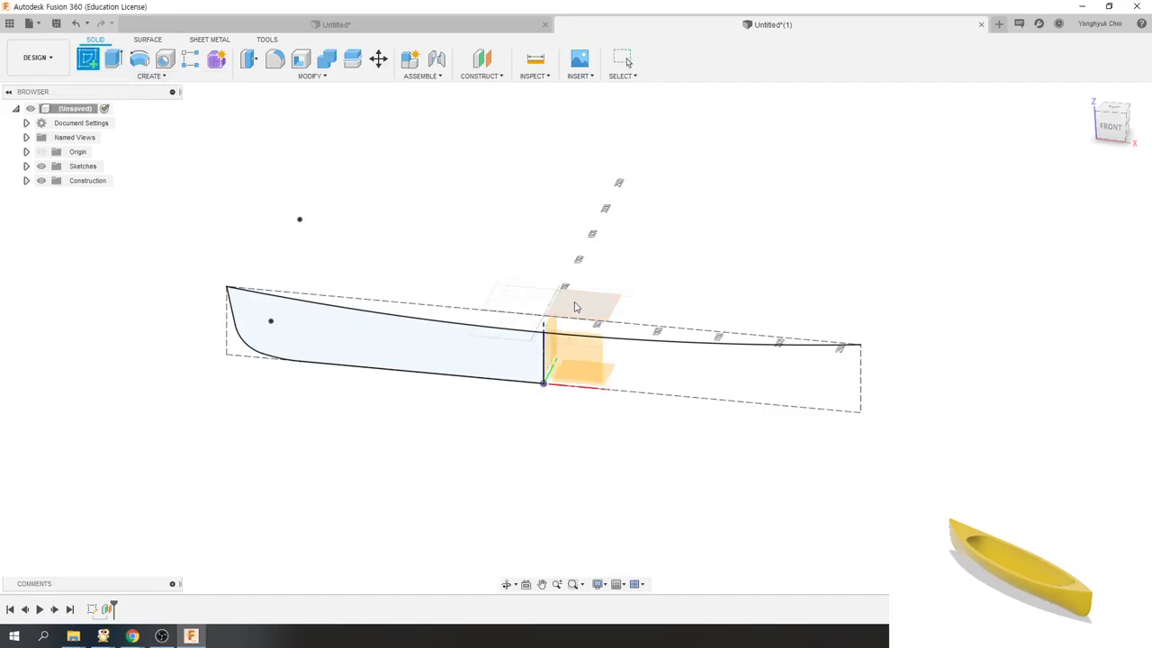
pyautogui.click(574, 307)
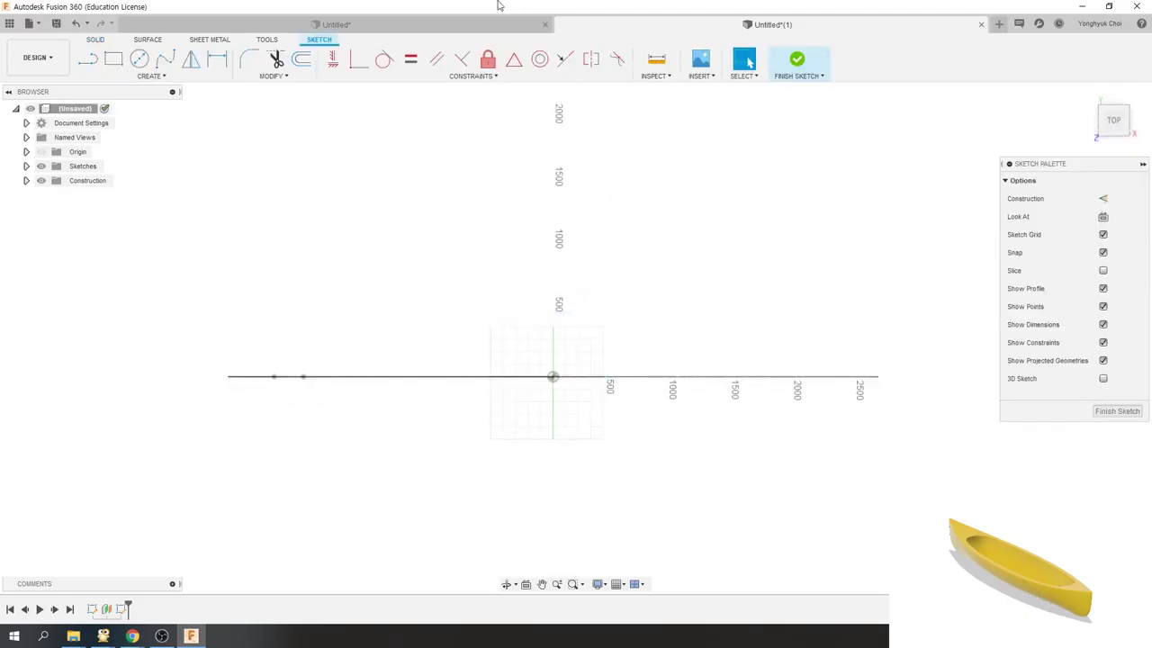
pyautogui.moveTo(481, 450)
pyautogui.keyDown('shift'); pyautogui.mouseDown(button='middle')
pyautogui.moveTo(458, 415)
pyautogui.moveTo(466, 394)
pyautogui.mouseUp(button='middle'); pyautogui.keyUp('shift')
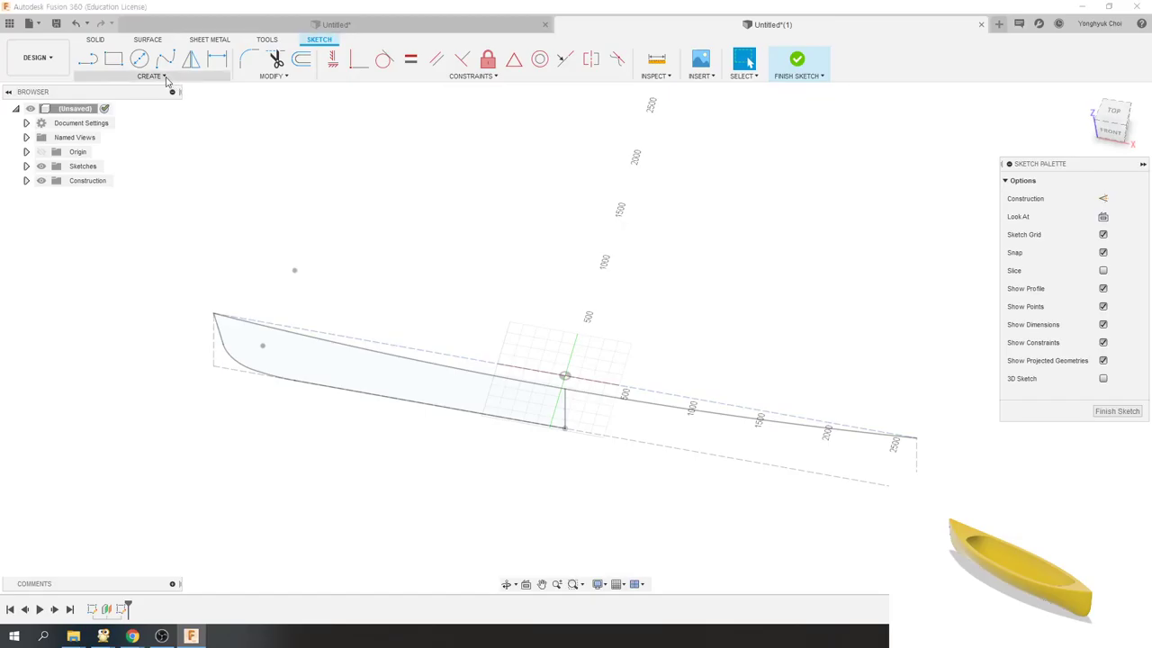
# - Intersect the sheer-line arc into the sketch and switch to the top view
pyautogui.click(151, 76)
pyautogui.moveTo(111, 299)
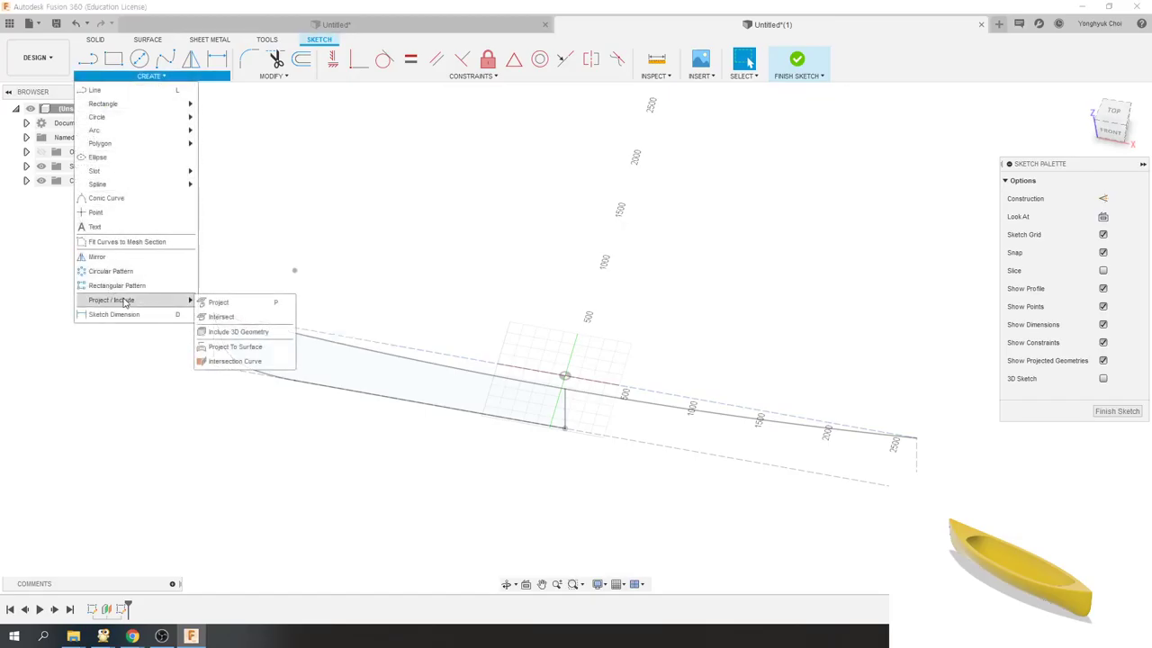
pyautogui.click(223, 317)
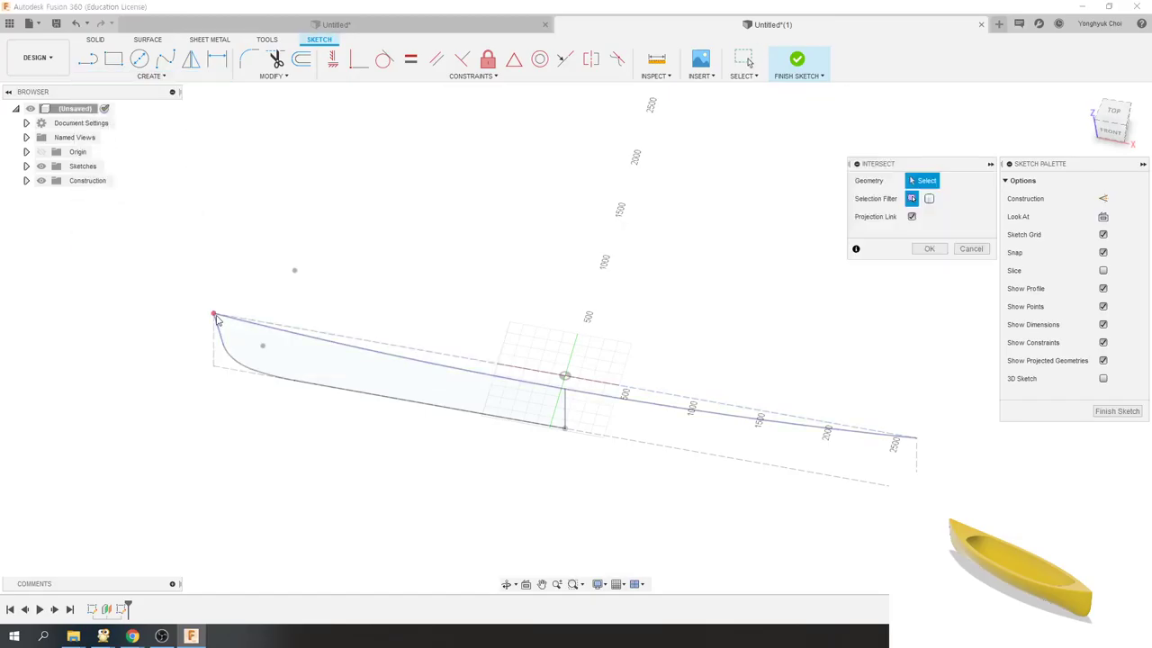
pyautogui.click(216, 318)
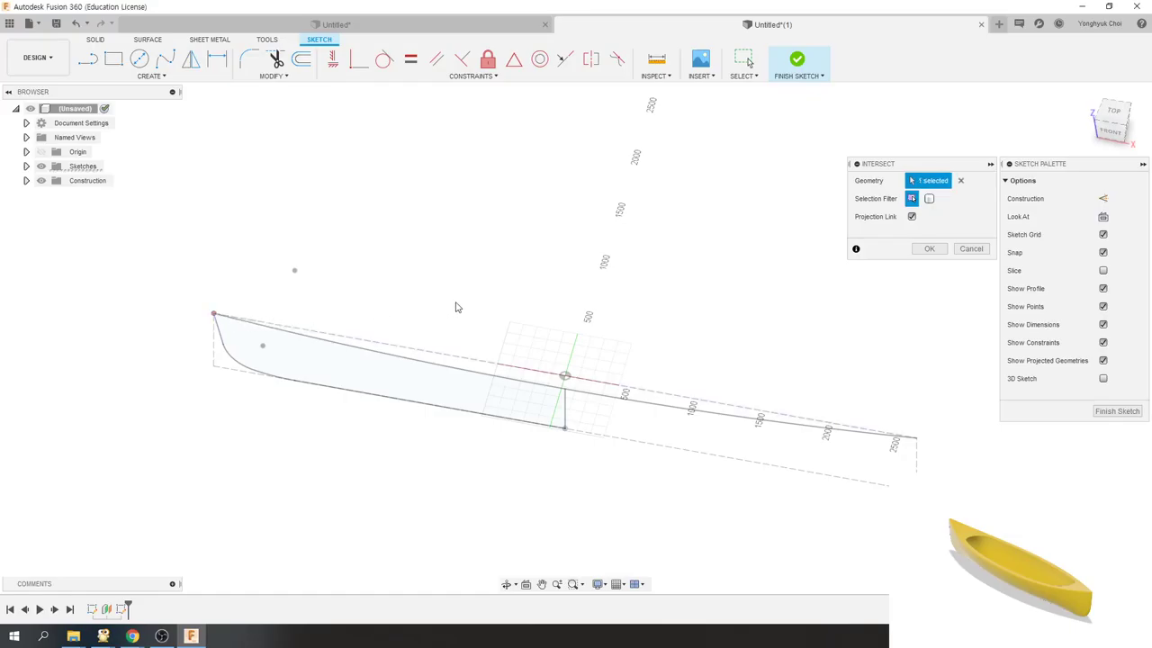
pyautogui.click(930, 249)
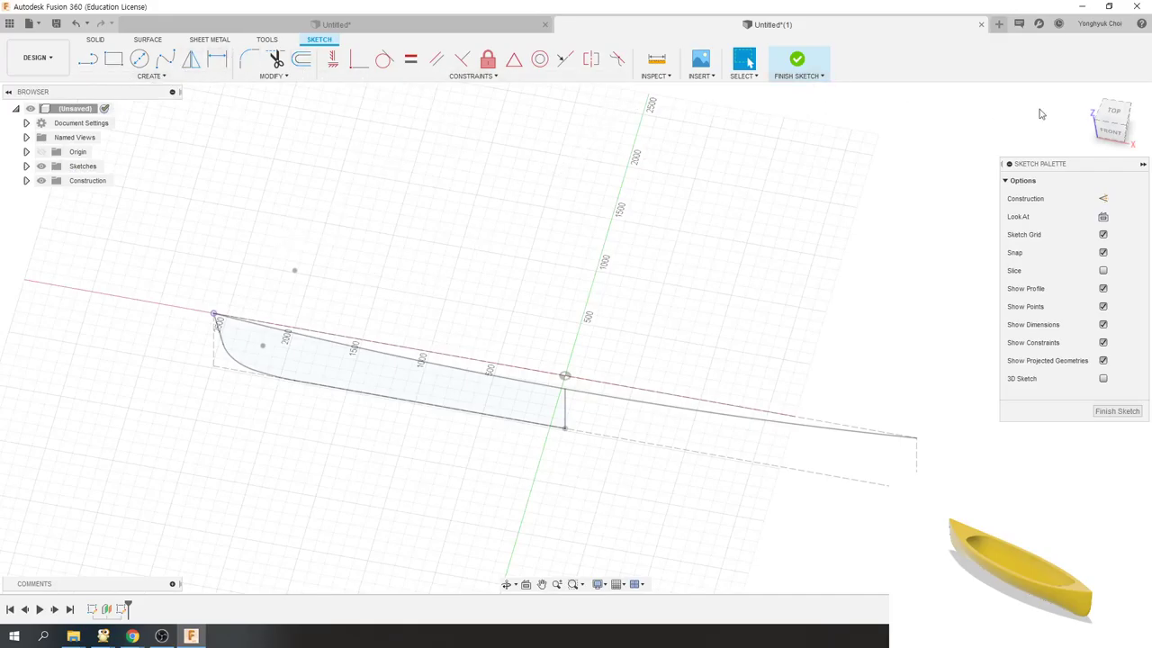
pyautogui.click(1113, 112)
pyautogui.click(165, 59)
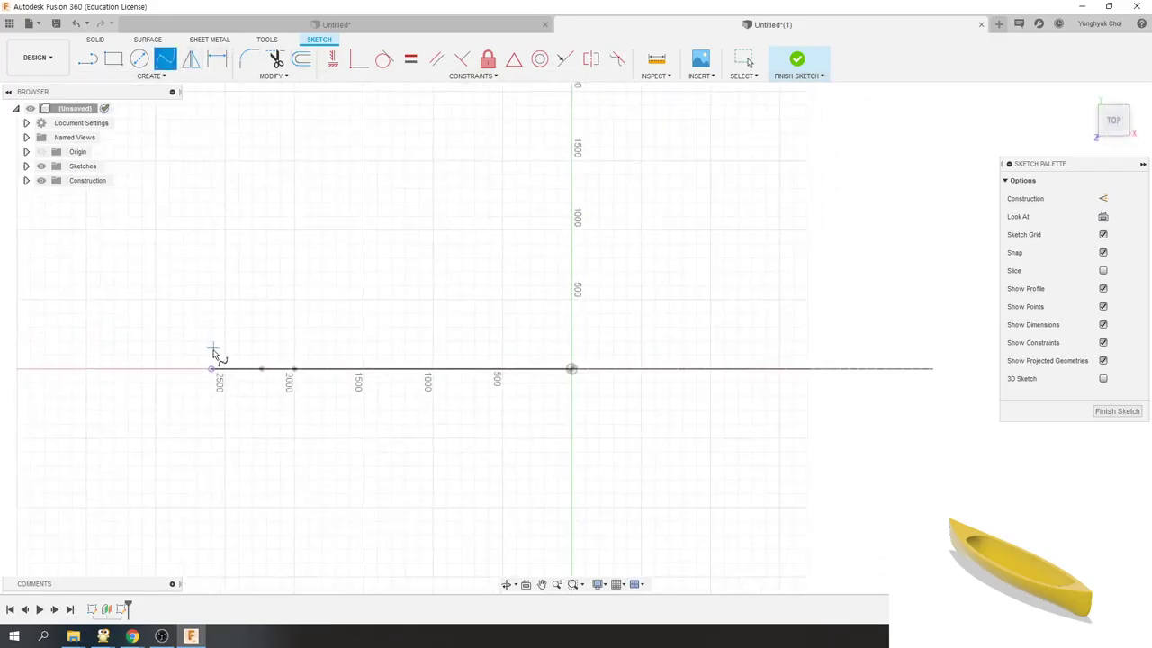
# - Draw a fit-point spline from the bow point to the centre axis, ending 480 mm off the centreline
pyautogui.click(211, 368)
pyautogui.doubleClick(574, 308)
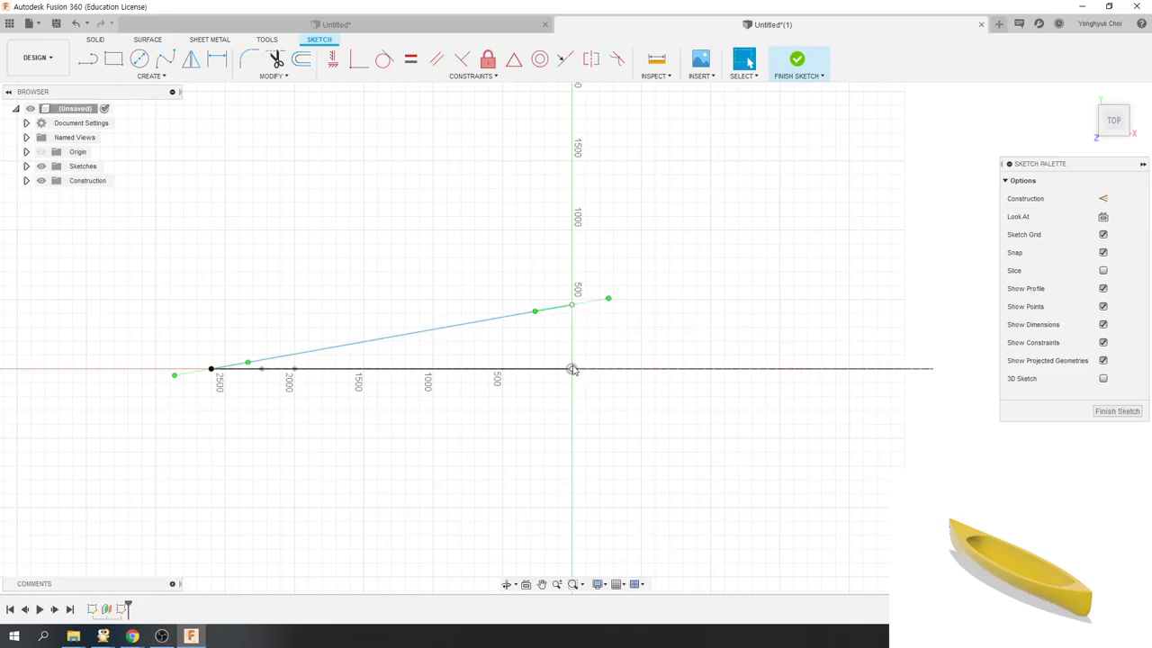
pyautogui.press('d')
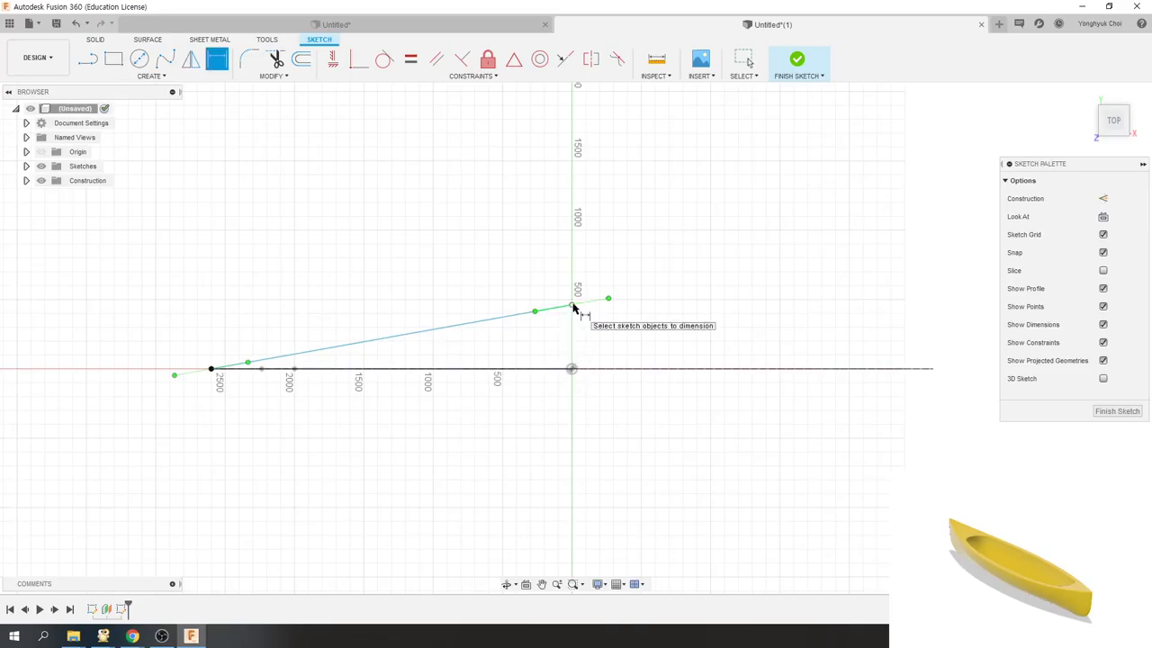
pyautogui.click(573, 369)
pyautogui.click(623, 344)
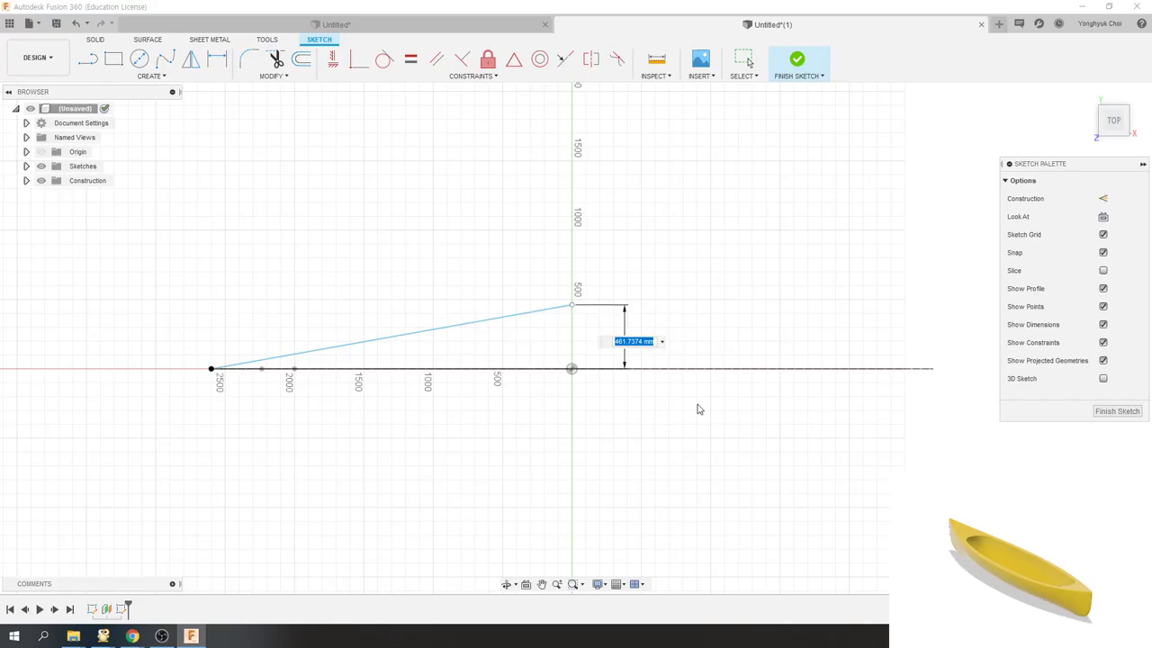
pyautogui.write('480')
pyautogui.press('Return')
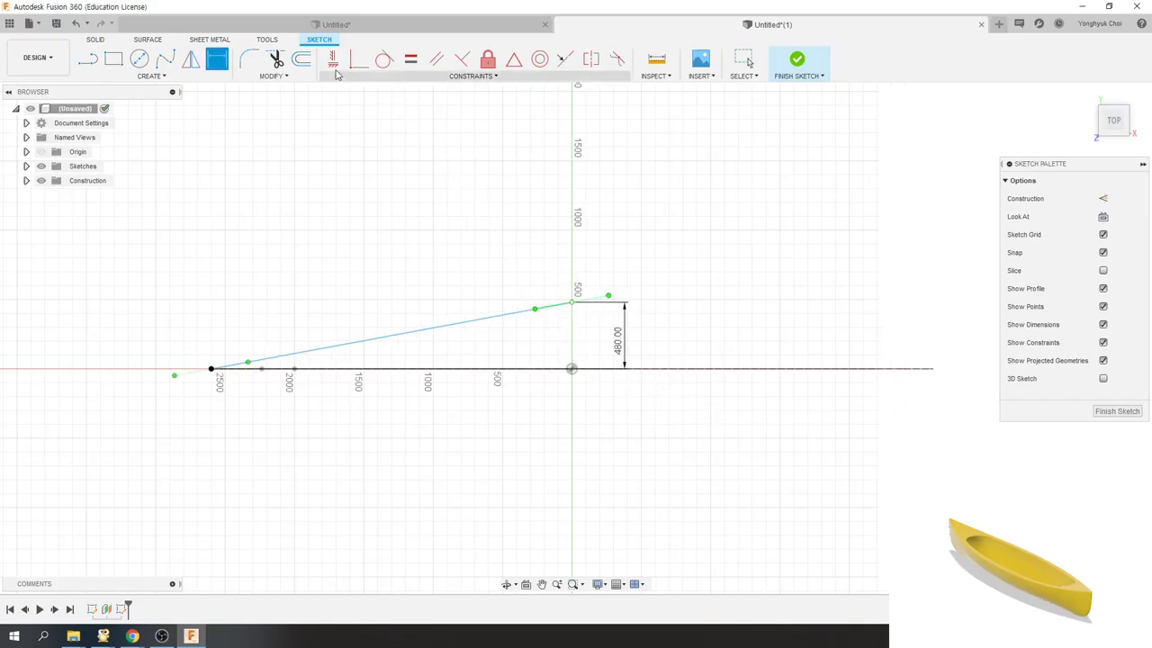
# - Try flattening the sheer curve's end tangents to horizontal, then undo the tangent change
pyautogui.press('h')
pyautogui.click(596, 300)
pyautogui.scroll(2, 135, 396)
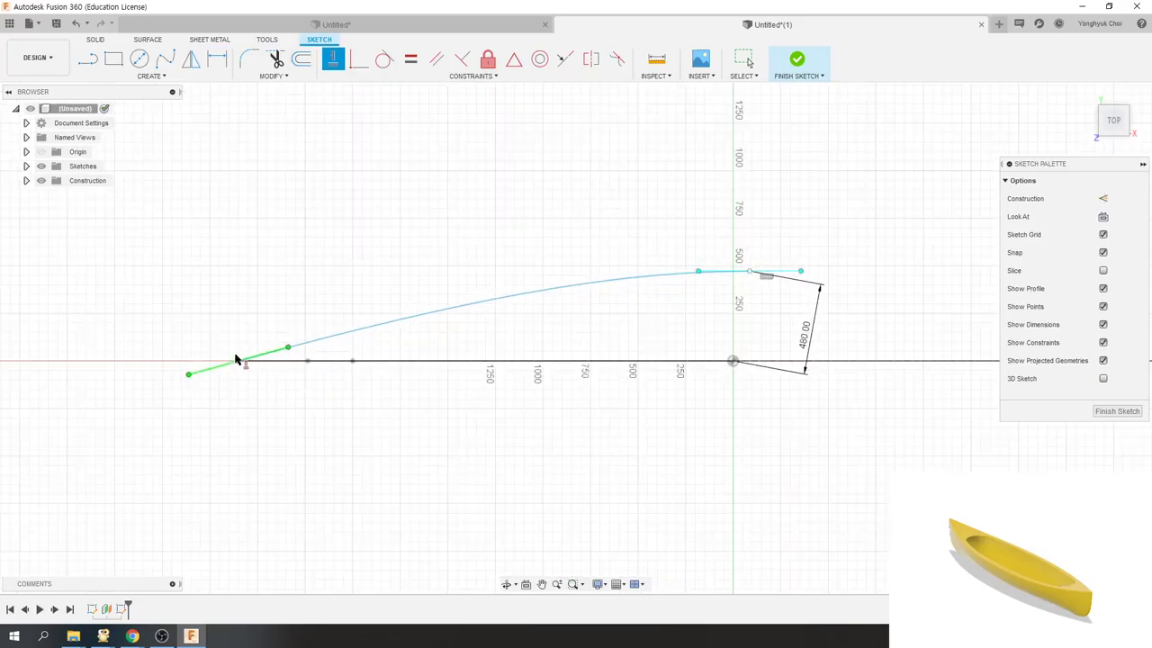
pyautogui.moveTo(282, 342); pyautogui.dragTo(288, 356)
pyautogui.press('Escape')
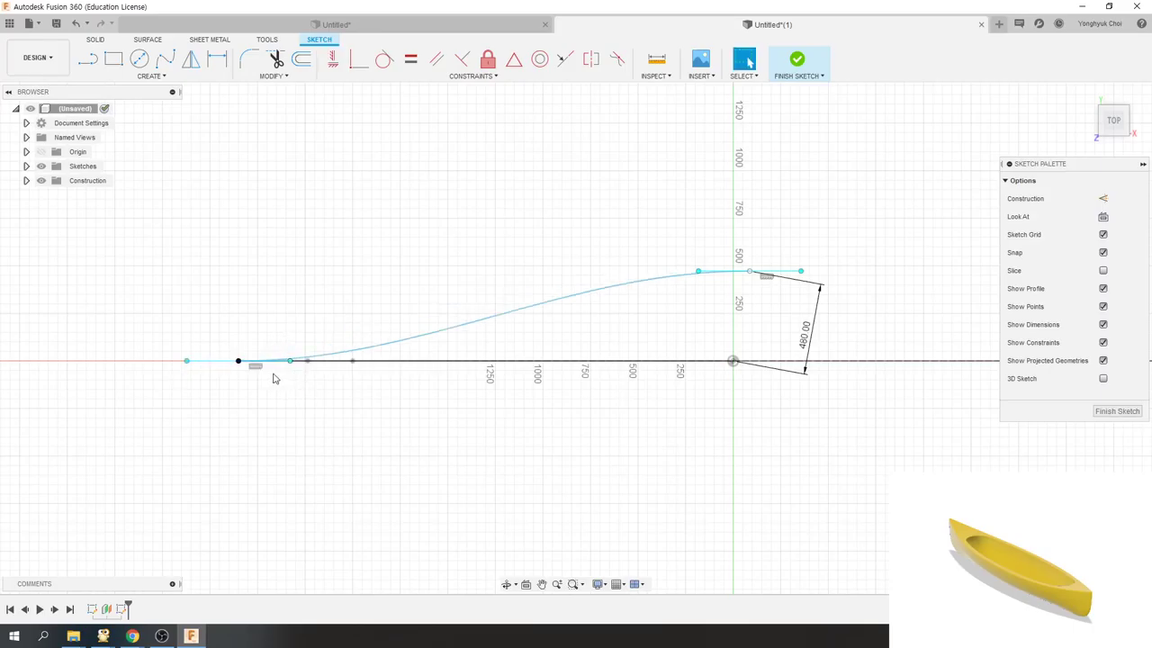
pyautogui.hotkey('ctrl', 'z')
pyautogui.click(240, 361)
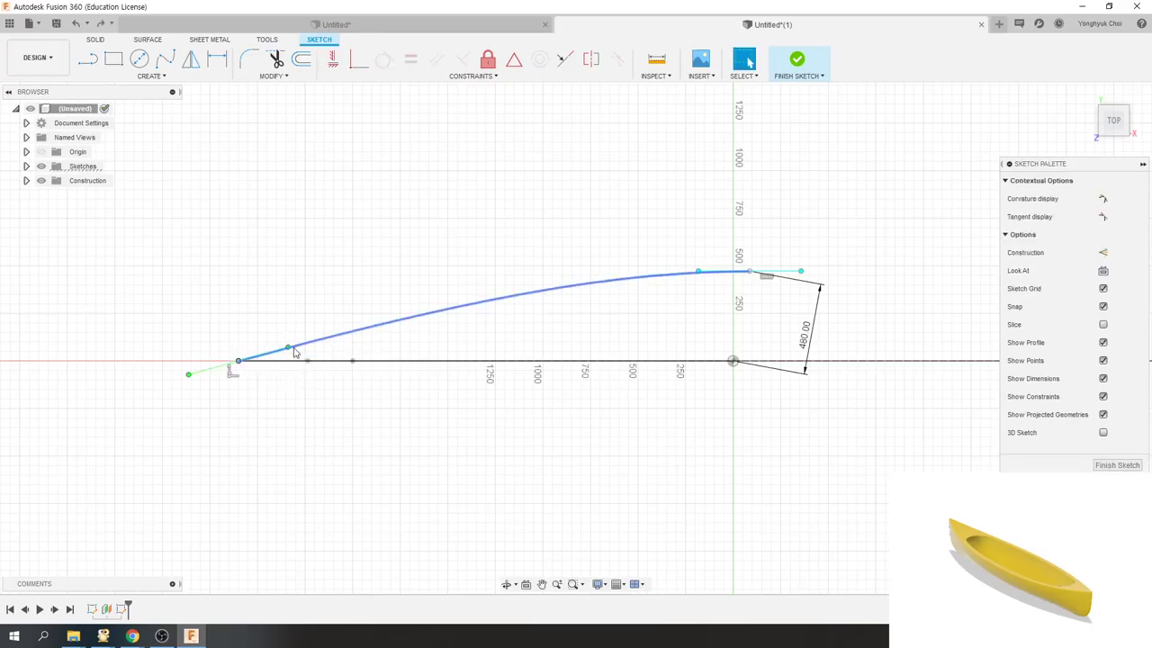
pyautogui.click(284, 344)
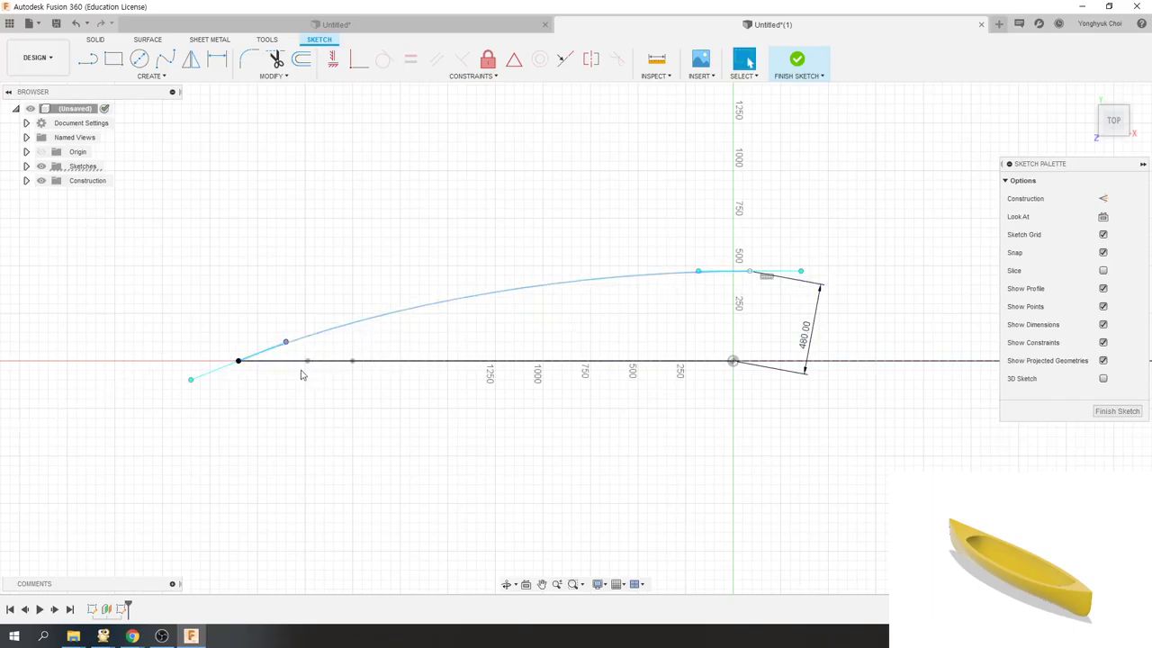
pyautogui.scroll(-1, 333, 378)
pyautogui.scroll(-1, 333, 378)
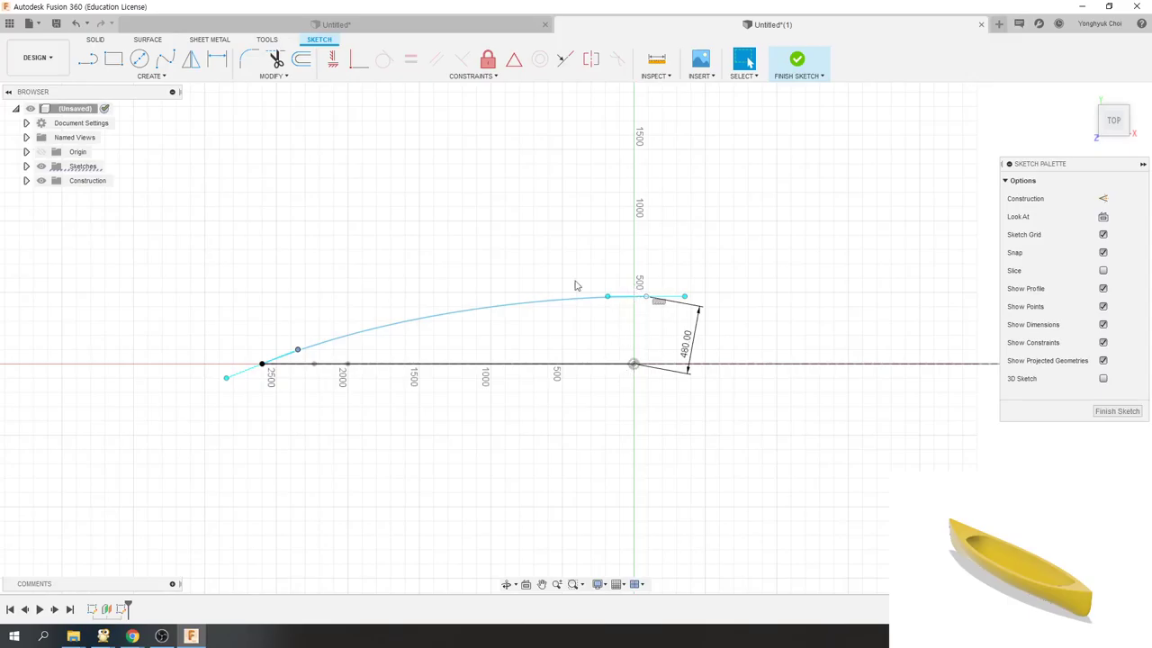
# - Constrain the spline's 480-high end point vertically above the origin and finish the sketch
pyautogui.click(333, 59)
pyautogui.click(645, 299)
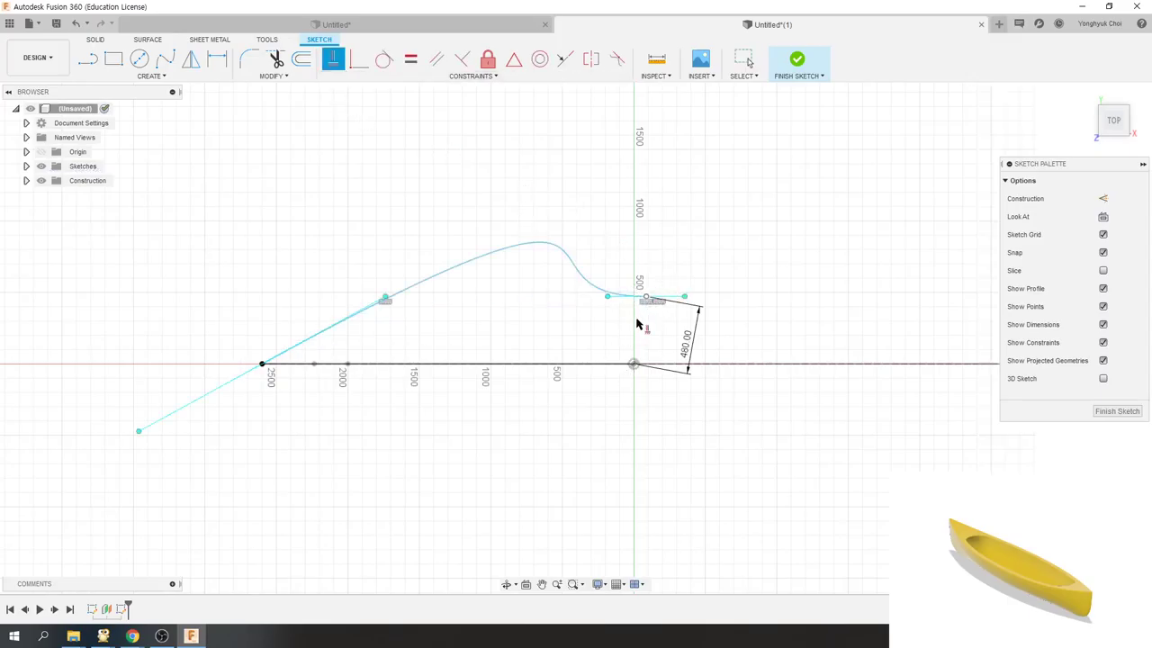
pyautogui.click(635, 366)
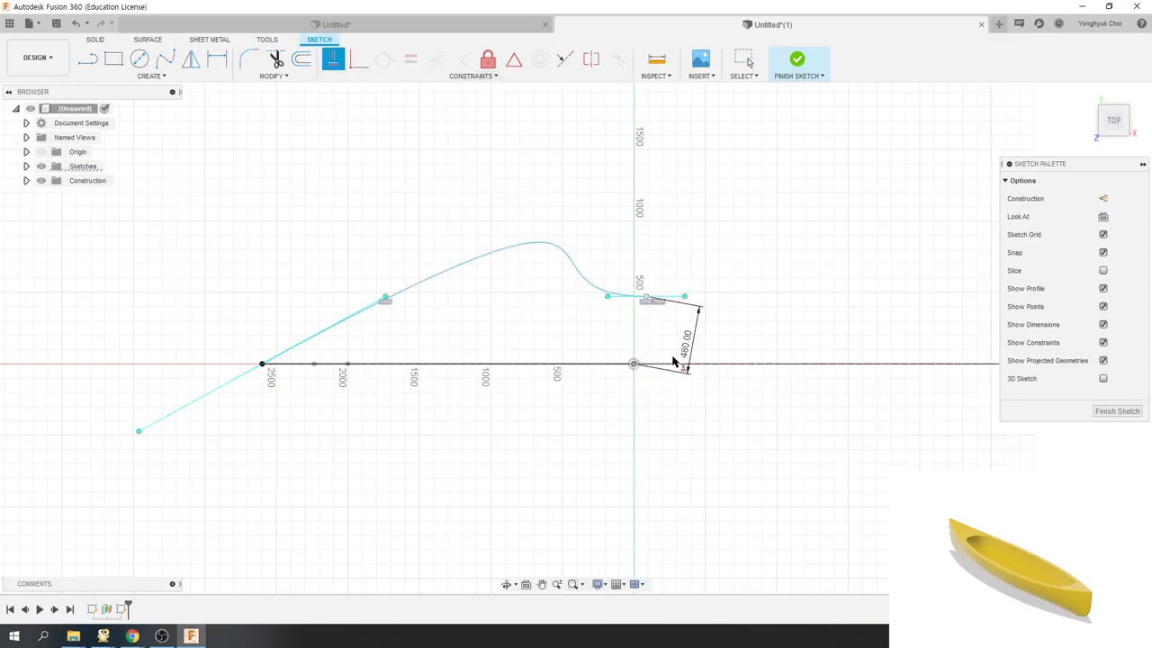
pyautogui.press('Escape')
pyautogui.hotkey('ctrl', 'z')
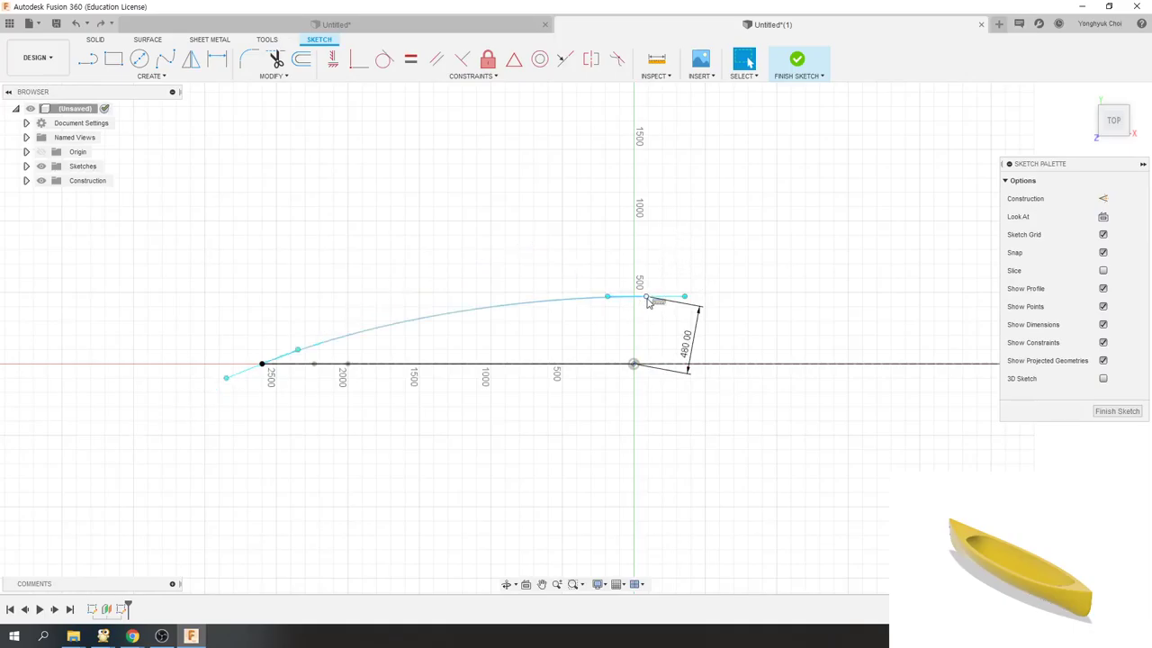
pyautogui.click(333, 58)
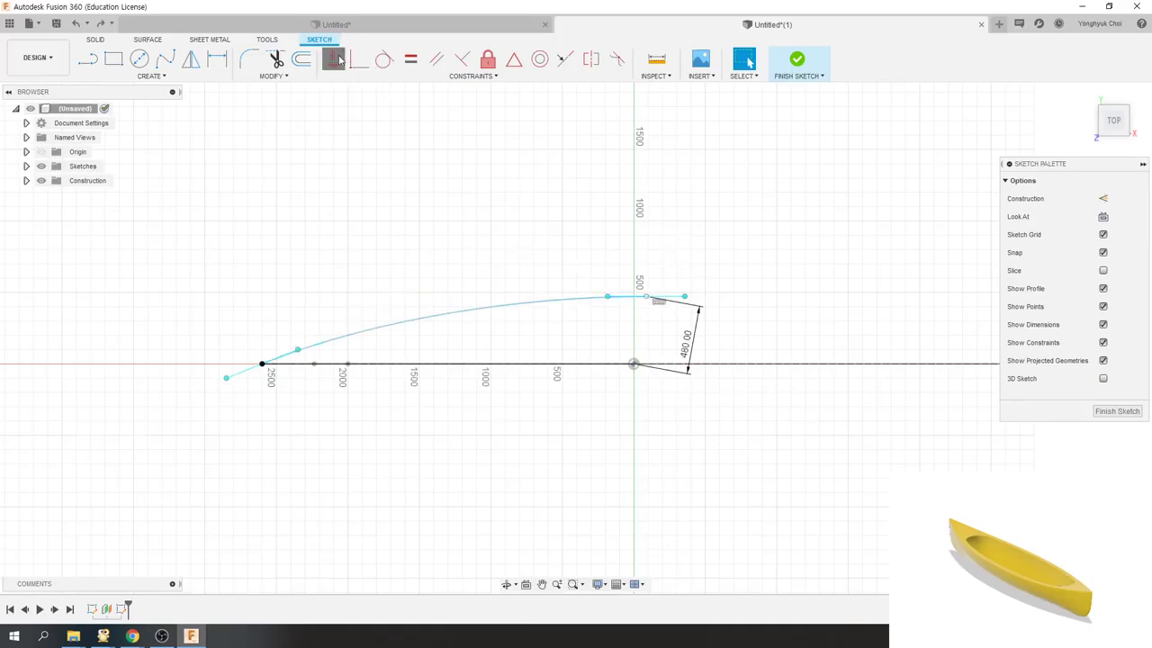
pyautogui.click(634, 366)
pyautogui.click(646, 297)
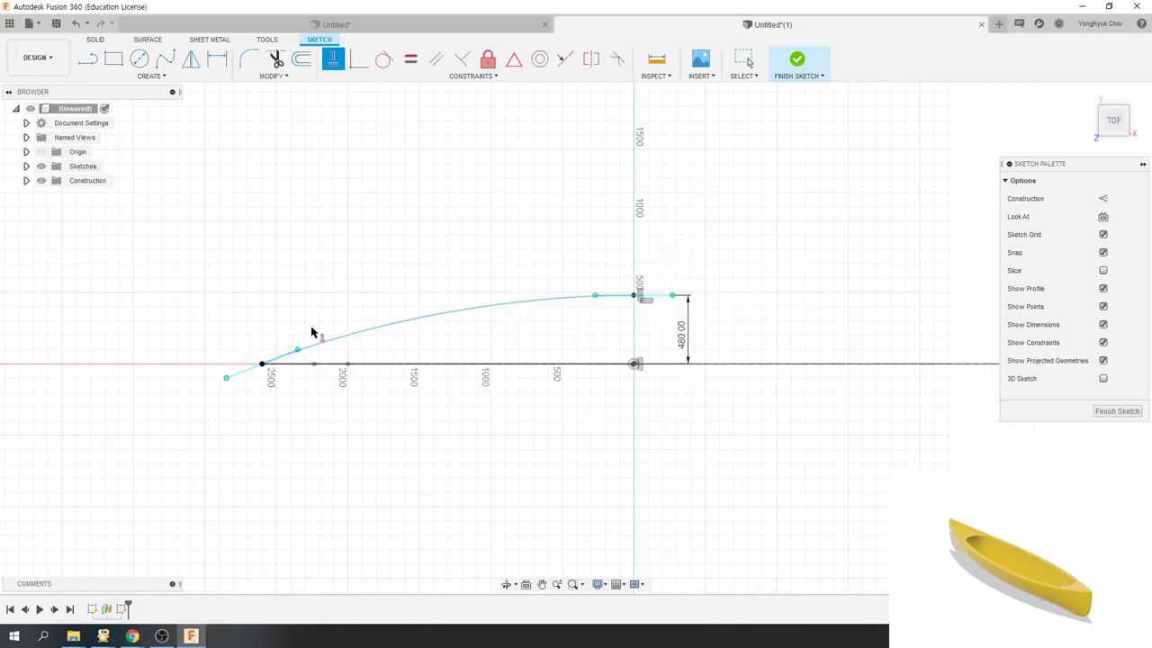
pyautogui.click(797, 60)
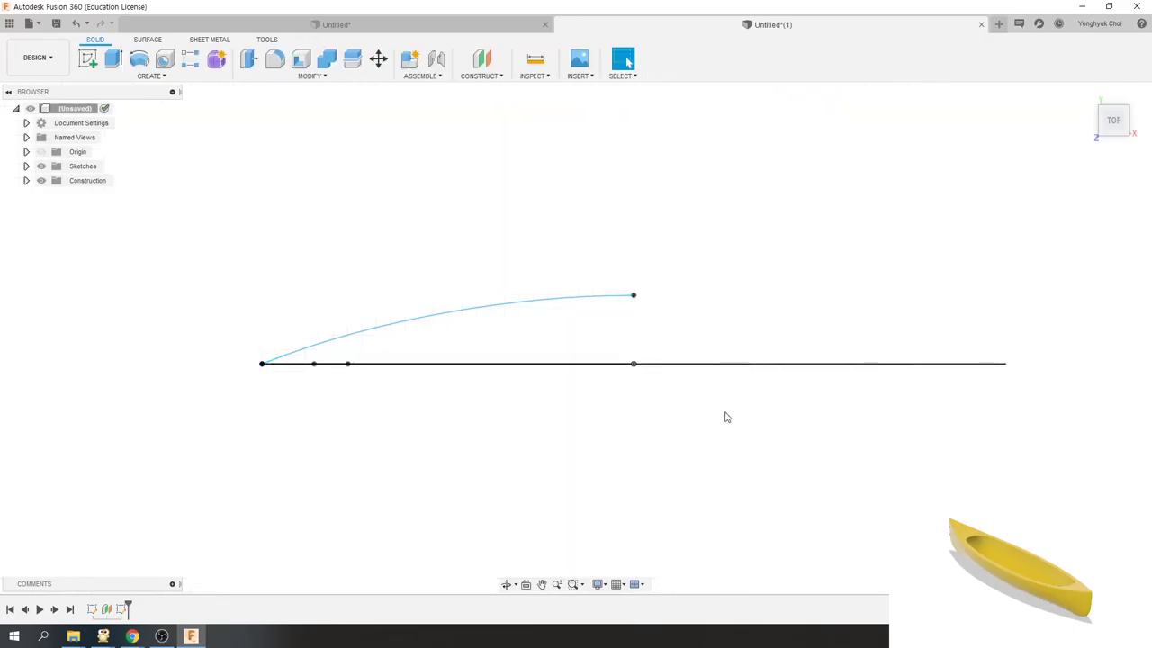
# - Expand Sketches and reopen Sketch2 for editing
pyautogui.moveTo(727, 417)
pyautogui.keyDown('shift'); pyautogui.mouseDown(button='middle')
pyautogui.moveTo(718, 368)
pyautogui.moveTo(813, 329)
pyautogui.moveTo(725, 366)
pyautogui.moveTo(646, 281)
pyautogui.mouseUp(button='middle'); pyautogui.keyUp('shift')
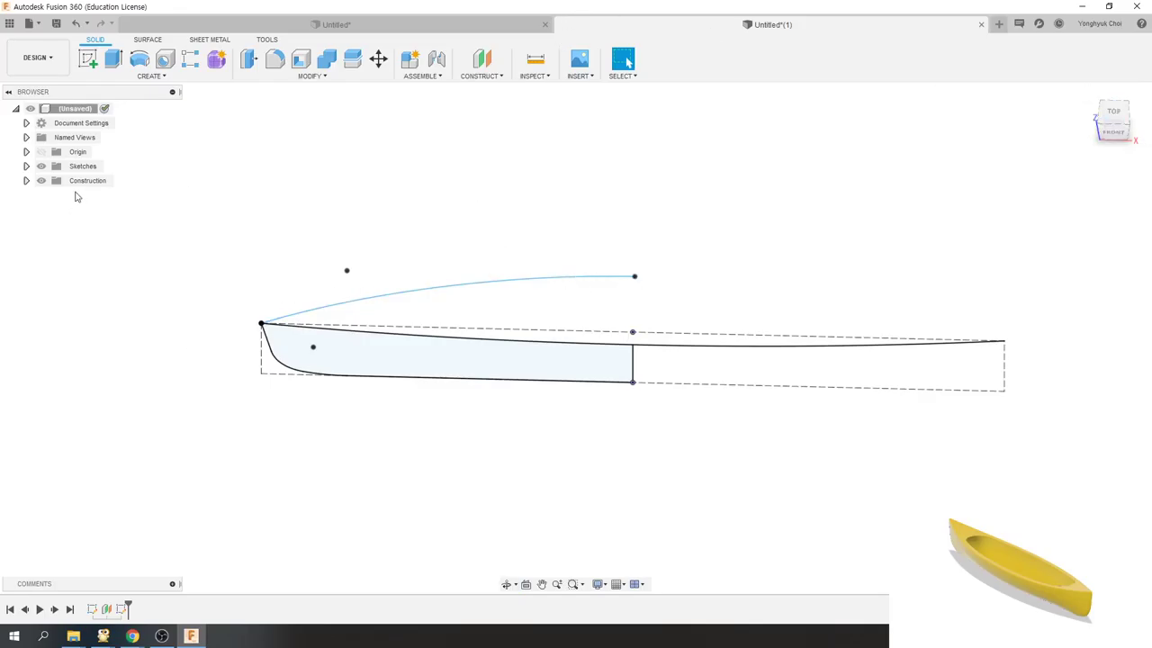
pyautogui.click(26, 166)
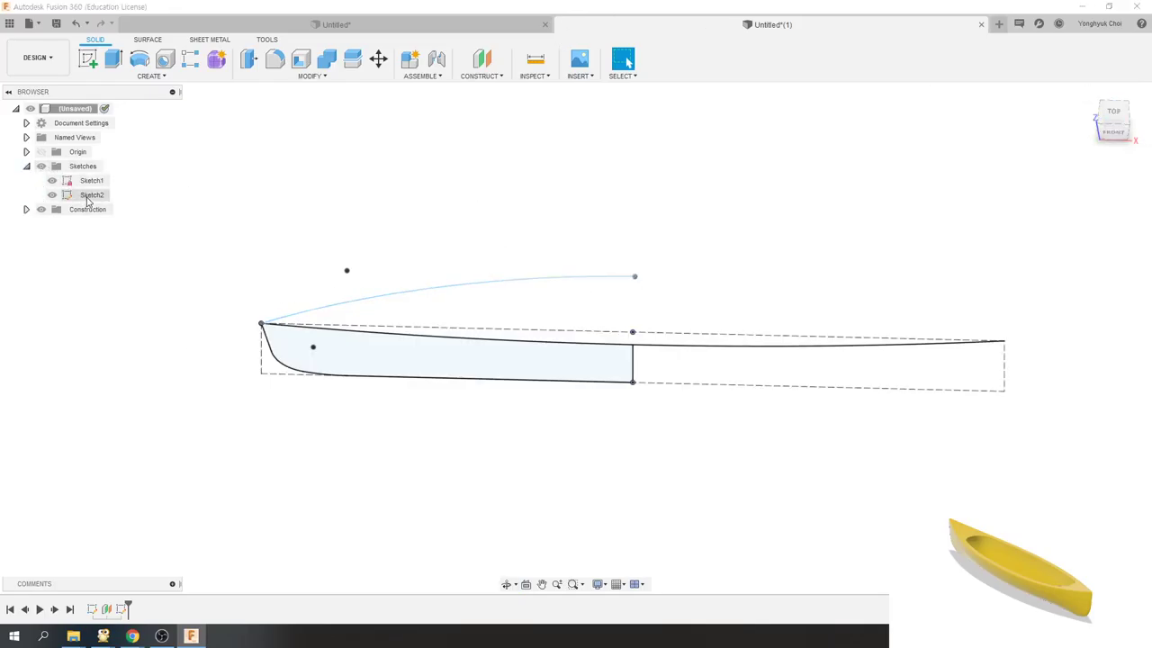
pyautogui.rightClick(77, 197)
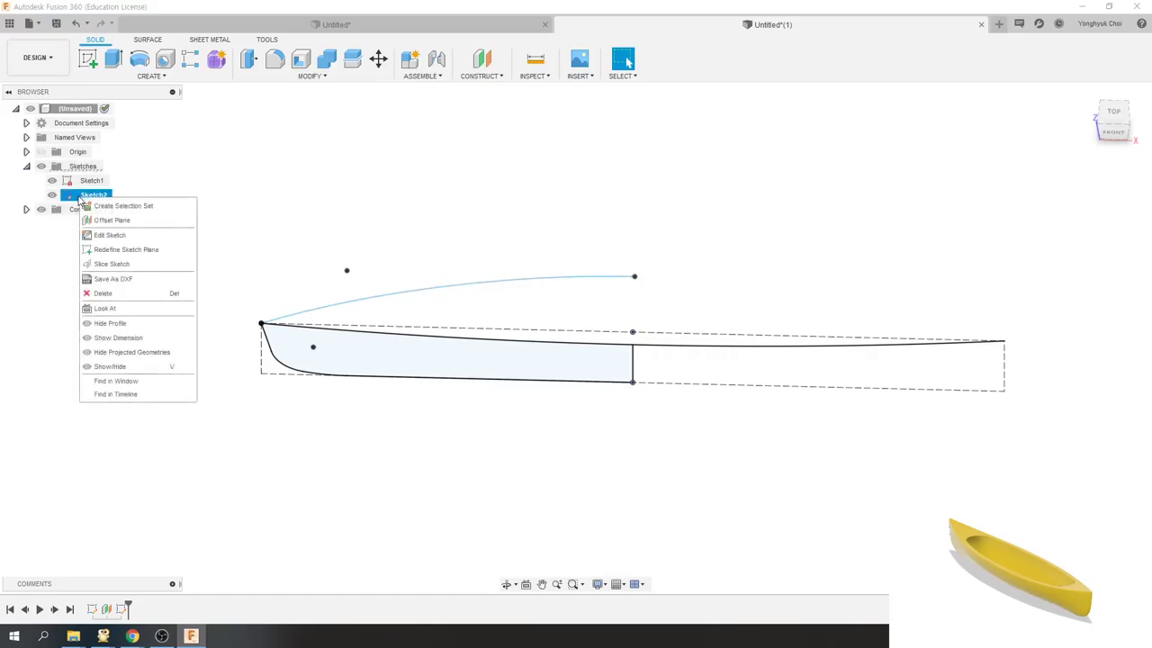
pyautogui.click(115, 236)
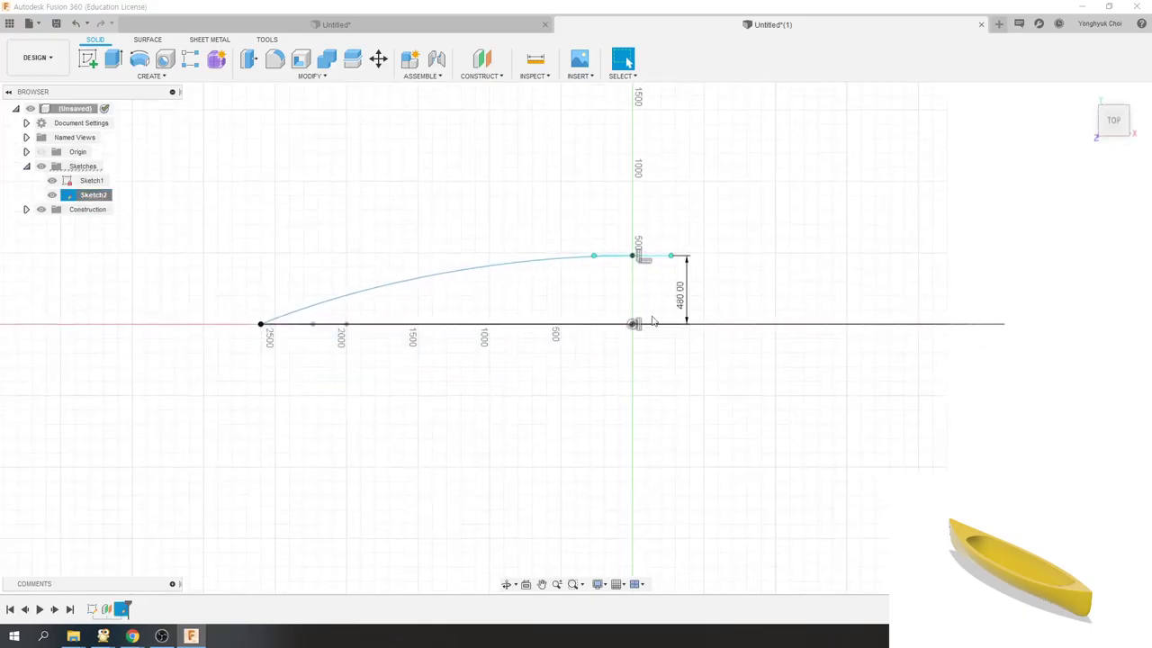
# - Draw a vertical construction line from the origin up to the spline's end
pyautogui.click(90, 60)
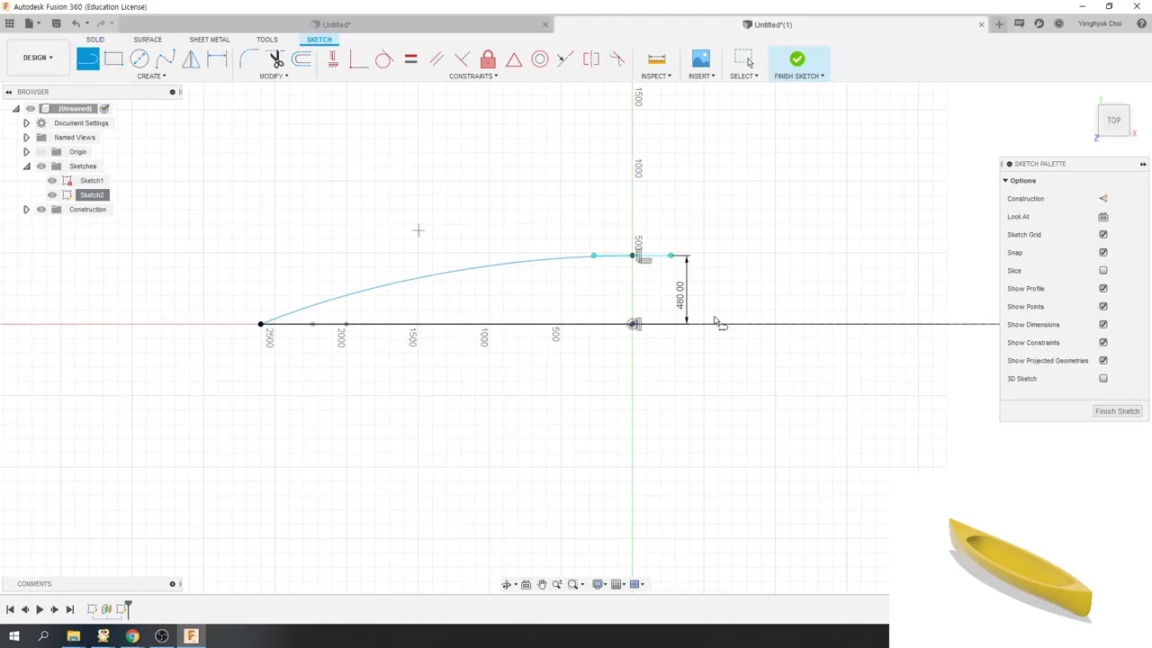
pyautogui.click(633, 324)
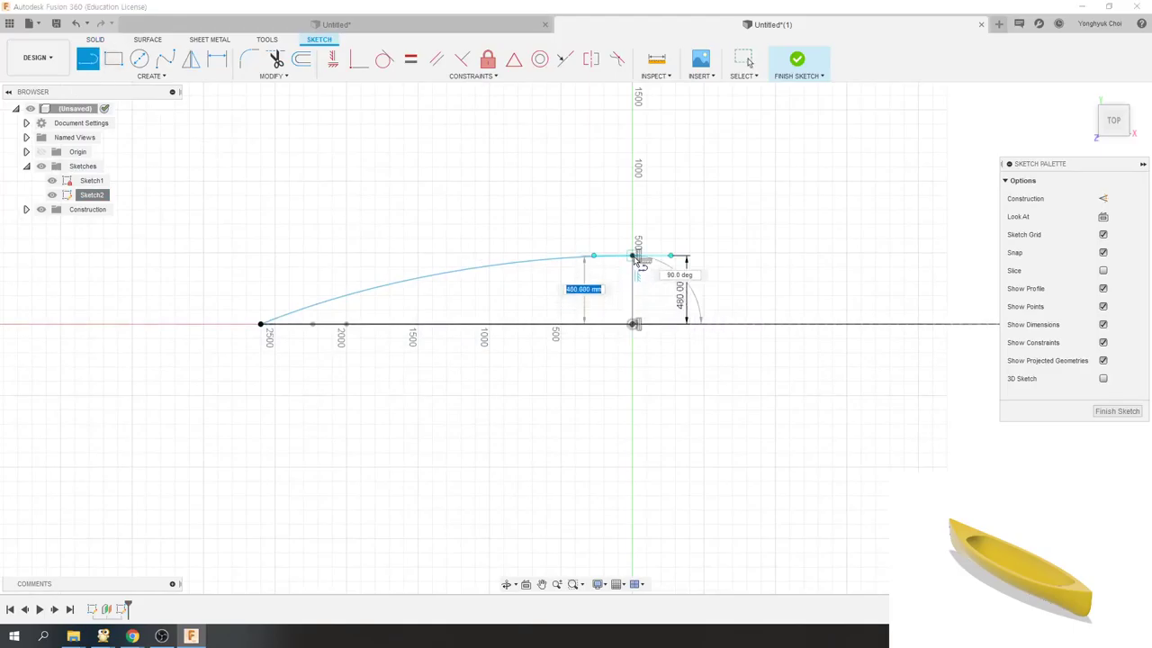
pyautogui.click(633, 257)
pyautogui.press('Escape')
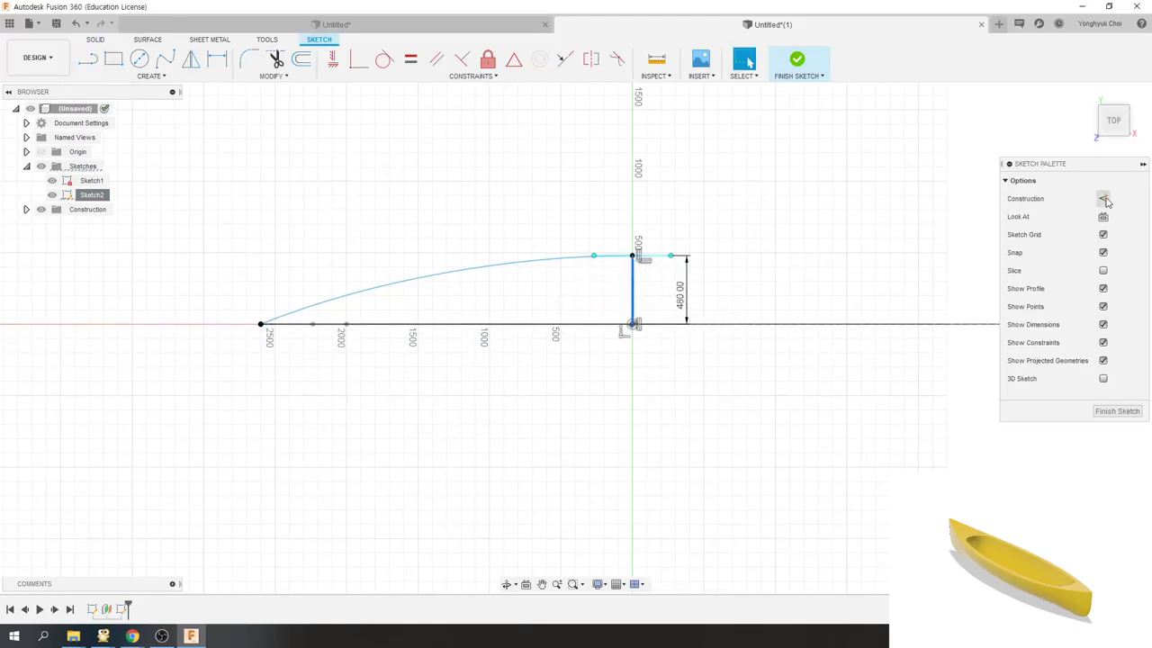
pyautogui.click(1103, 198)
pyautogui.click(931, 290)
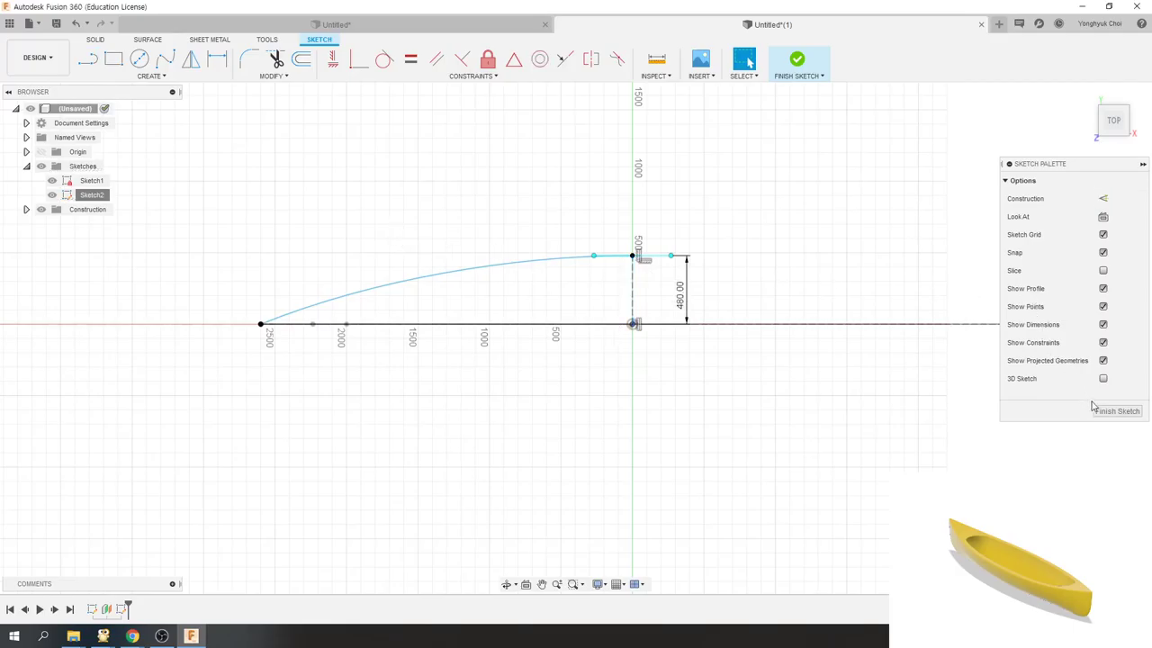
pyautogui.click(190, 59)
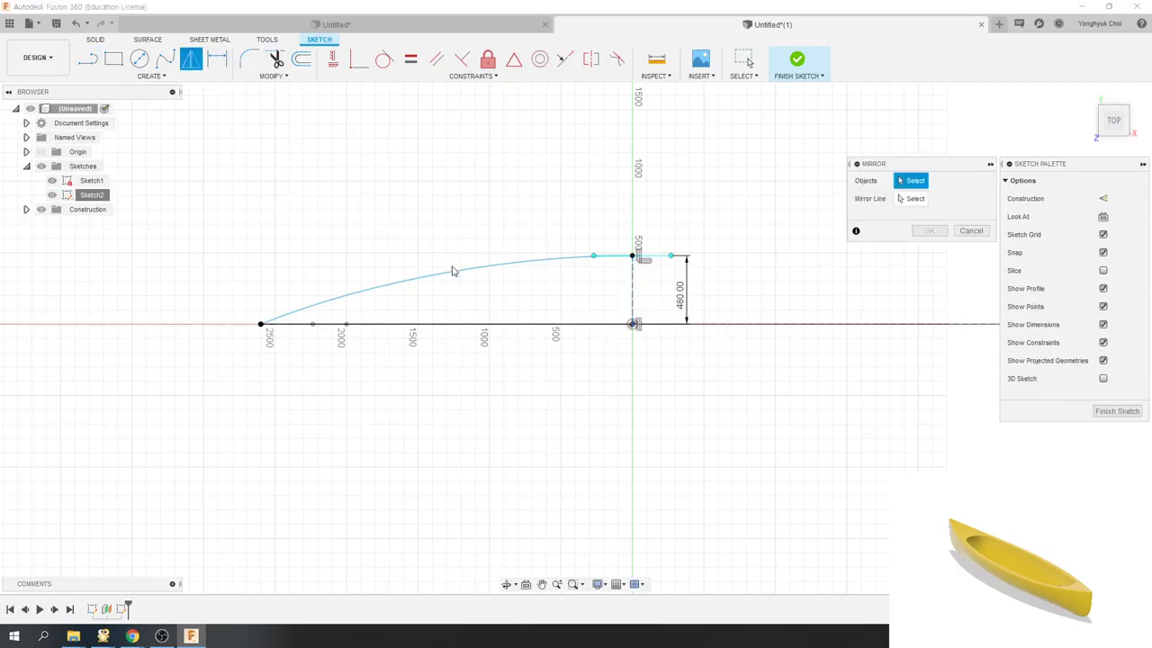
# - Mirror the half-breadth spline across the vertical construction line and finish Sketch2
pyautogui.click(456, 270)
pyautogui.click(631, 306)
pyautogui.click(929, 230)
pyautogui.scroll(-1, 436, 388)
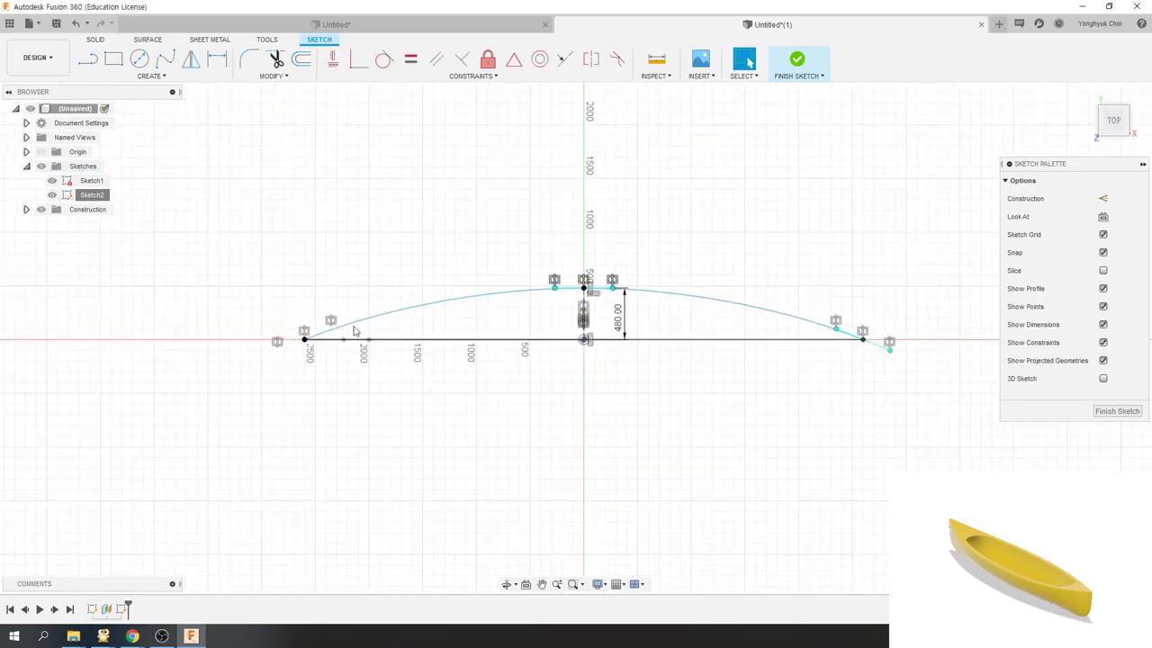
pyautogui.moveTo(679, 444)
pyautogui.keyDown('shift'); pyautogui.mouseDown(button='middle')
pyautogui.moveTo(725, 424)
pyautogui.moveTo(684, 442)
pyautogui.mouseUp(button='middle'); pyautogui.keyUp('shift')
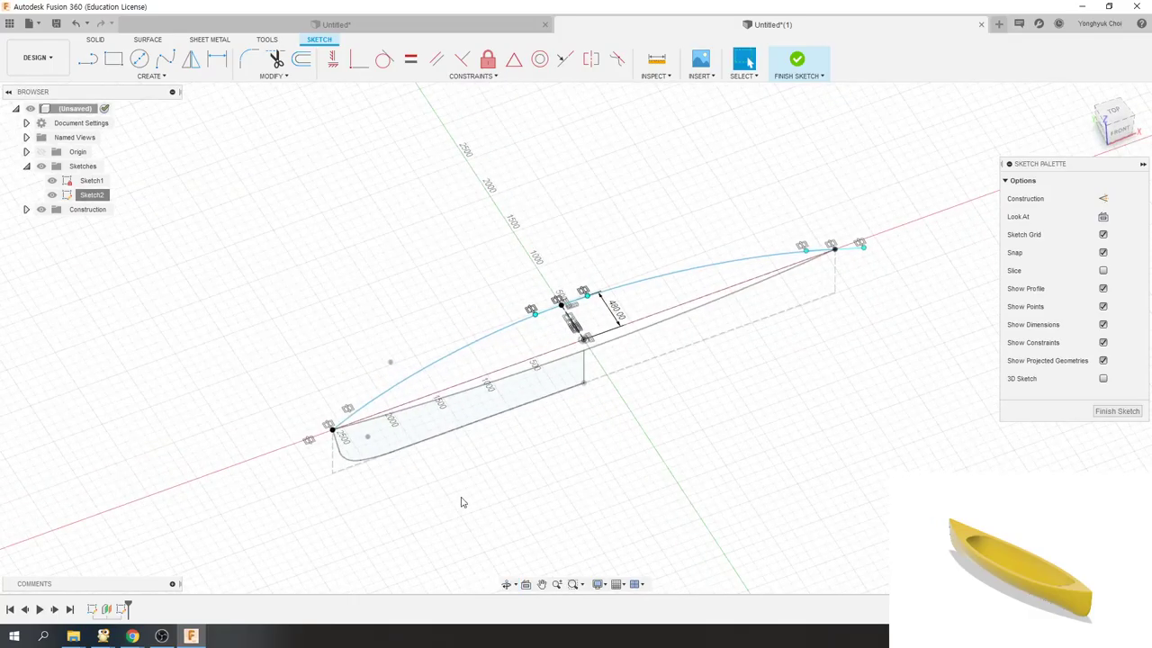
pyautogui.press('F6')
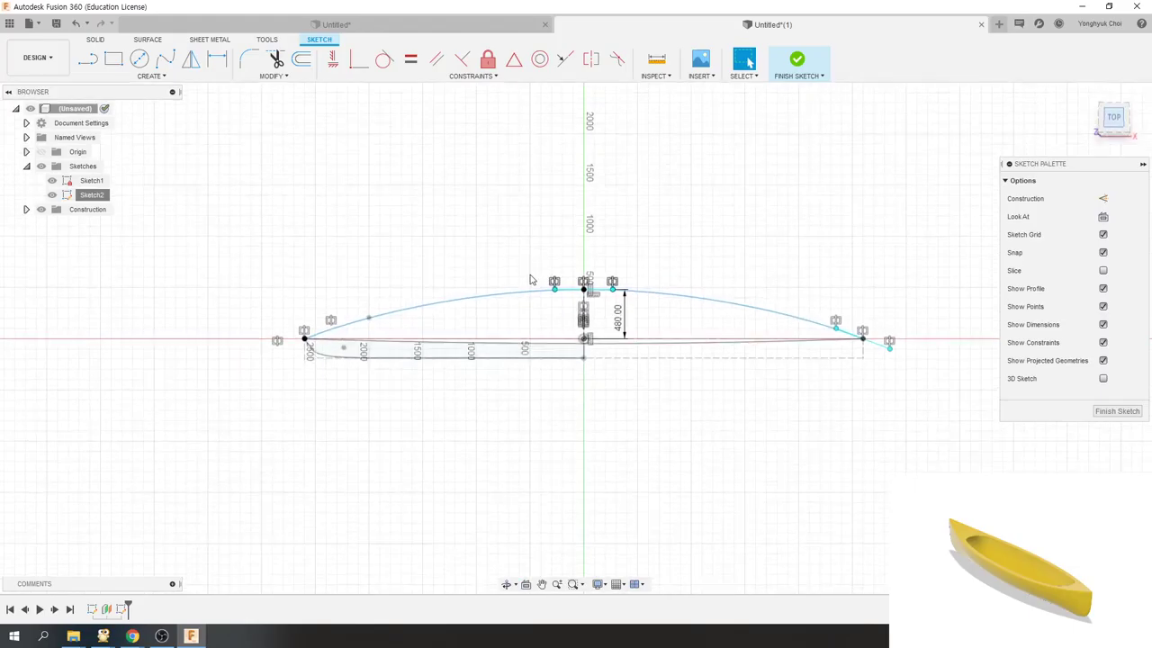
pyautogui.moveTo(1114, 123)
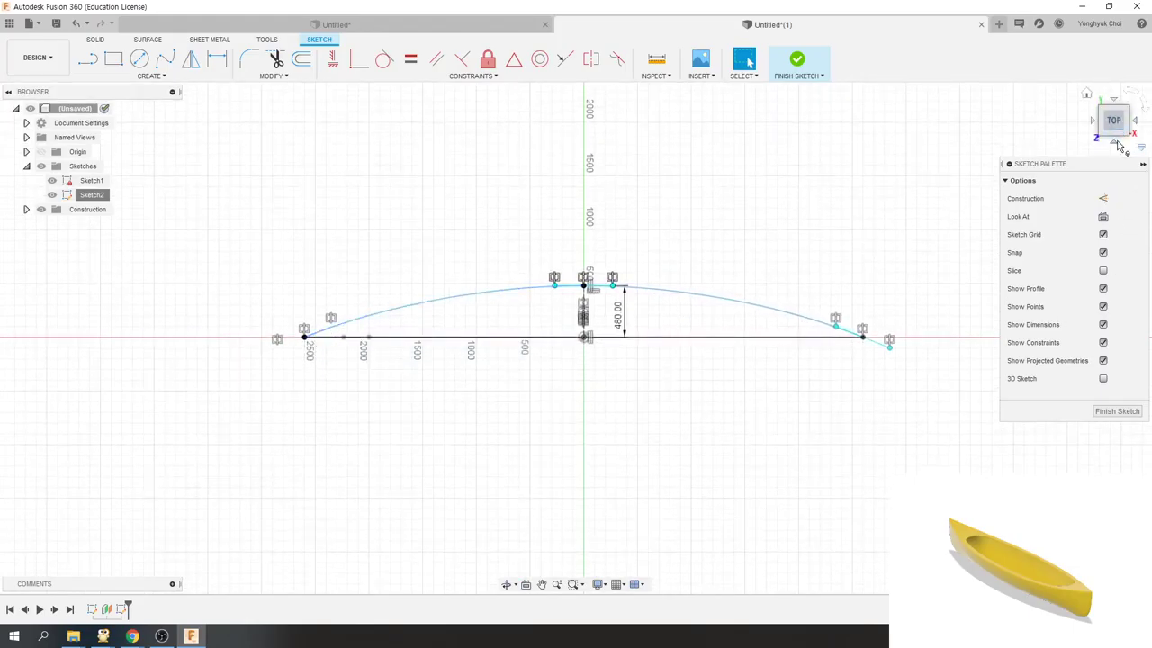
pyautogui.click(1116, 145)
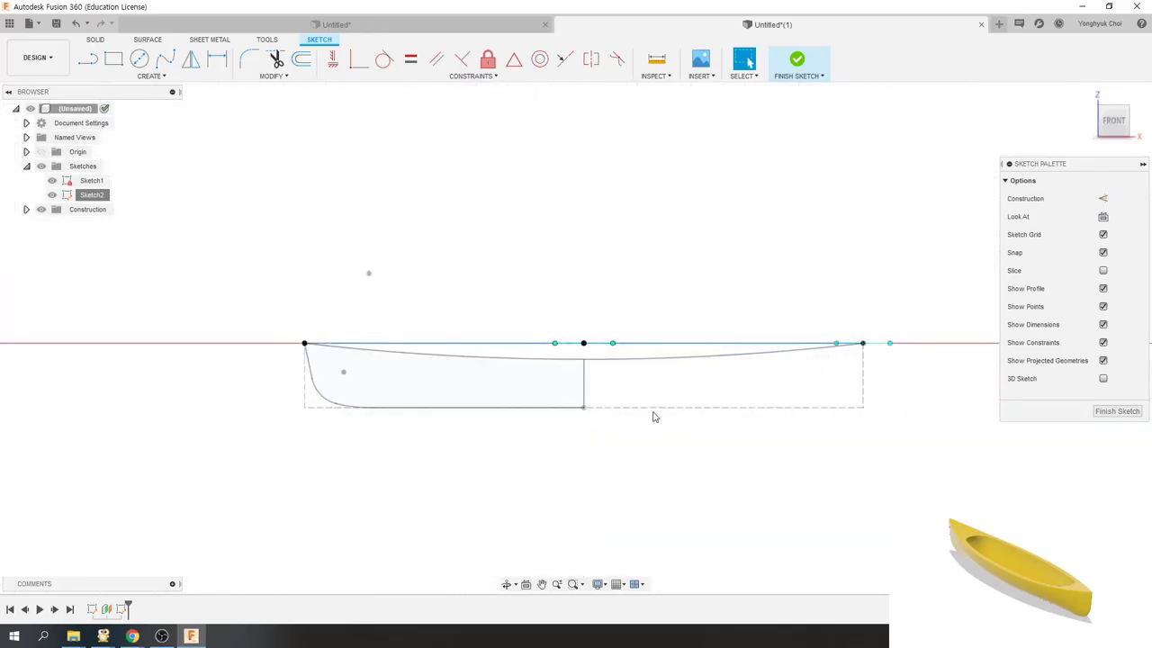
pyautogui.click(796, 60)
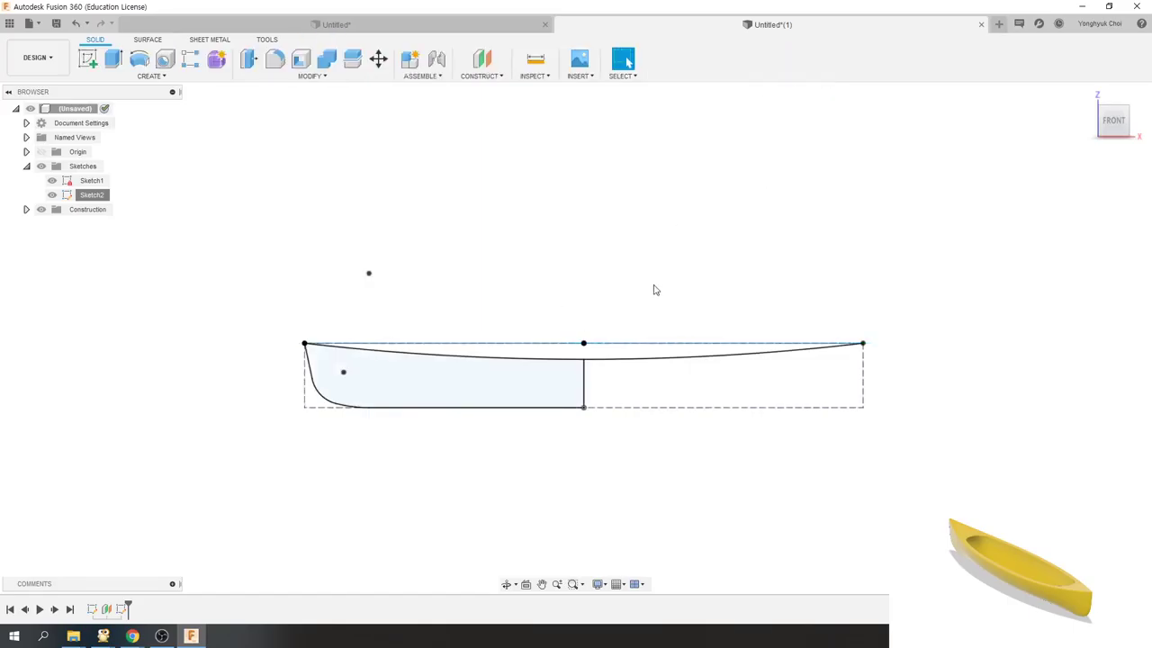
pyautogui.moveTo(655, 290)
pyautogui.keyDown('shift'); pyautogui.mouseDown(button='middle')
pyautogui.moveTo(625, 296)
pyautogui.moveTo(653, 304)
pyautogui.mouseUp(button='middle'); pyautogui.keyUp('shift')
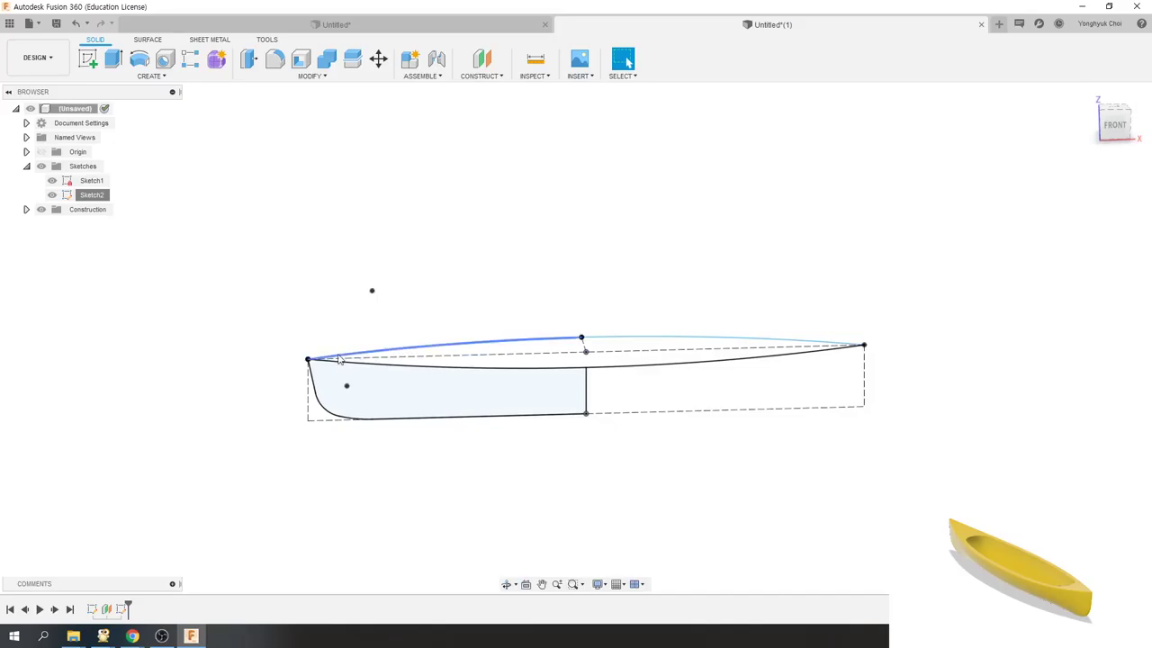
pyautogui.keyDown('shift'); pyautogui.moveTo(404, 333); pyautogui.dragTo(433, 359, button='middle'); pyautogui.keyUp('shift')
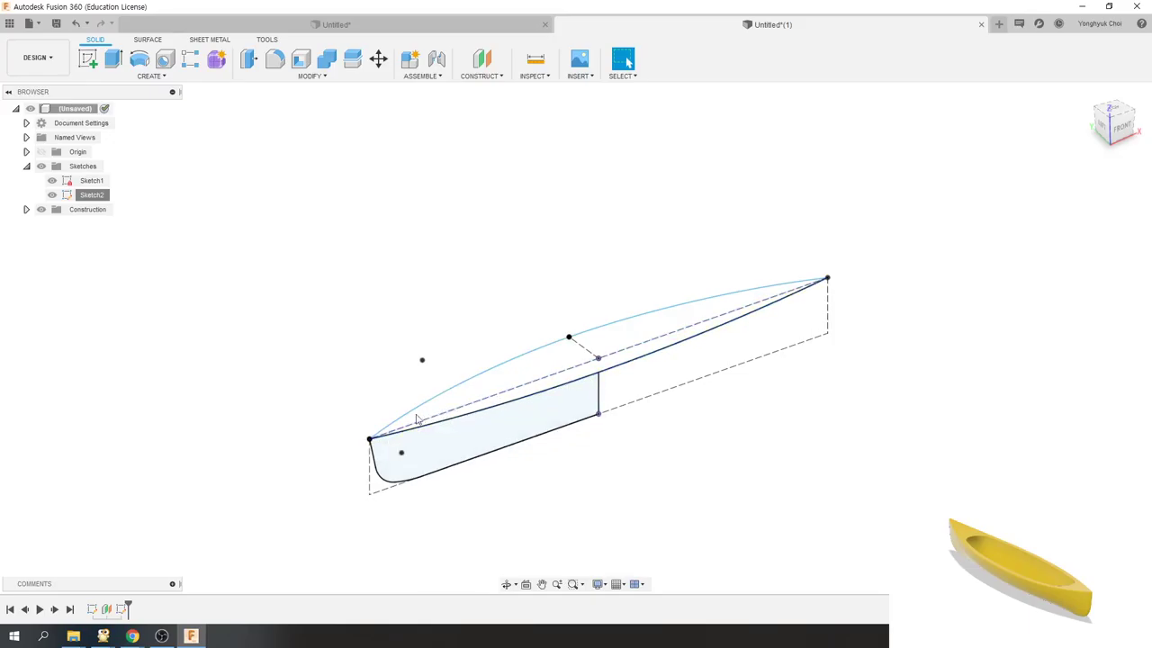
pyautogui.moveTo(777, 424)
pyautogui.keyDown('shift'); pyautogui.mouseDown(button='middle')
pyautogui.moveTo(710, 420)
pyautogui.moveTo(720, 421)
pyautogui.mouseUp(button='middle'); pyautogui.keyUp('shift')
pyautogui.moveTo(655, 261)
pyautogui.keyDown('shift'); pyautogui.mouseDown(button='middle')
pyautogui.moveTo(633, 265)
pyautogui.moveTo(636, 255)
pyautogui.mouseUp(button='middle'); pyautogui.keyUp('shift')
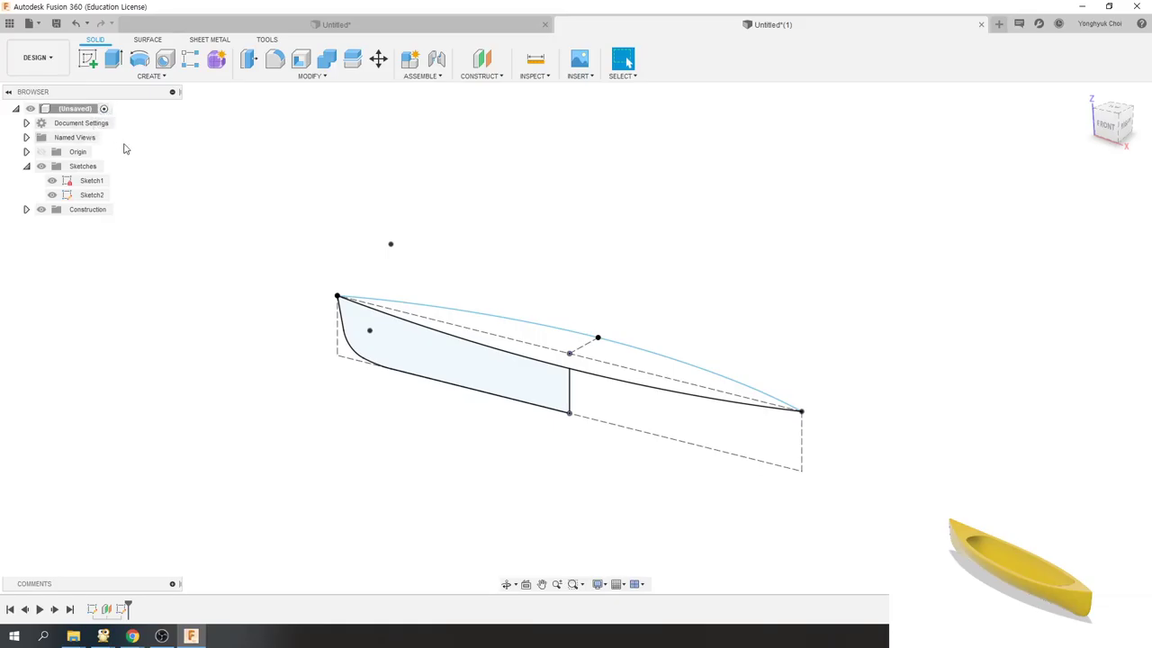
# - Create Sketch3 on the vertical plane crossing the hull at midsection
pyautogui.click(90, 61)
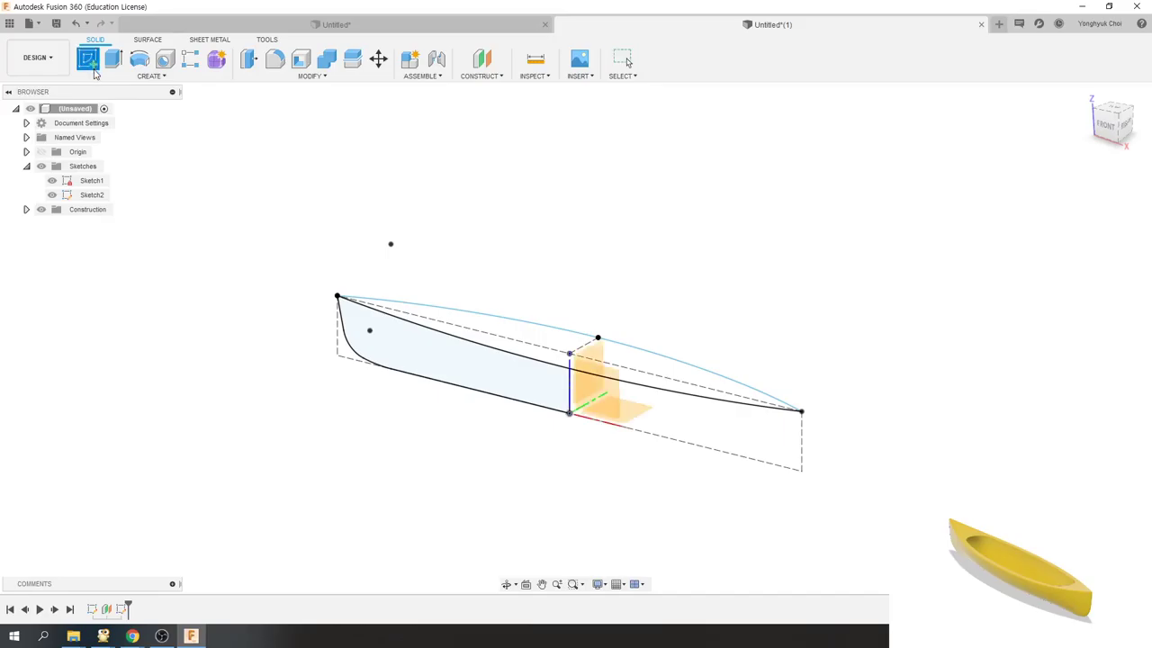
pyautogui.click(642, 417)
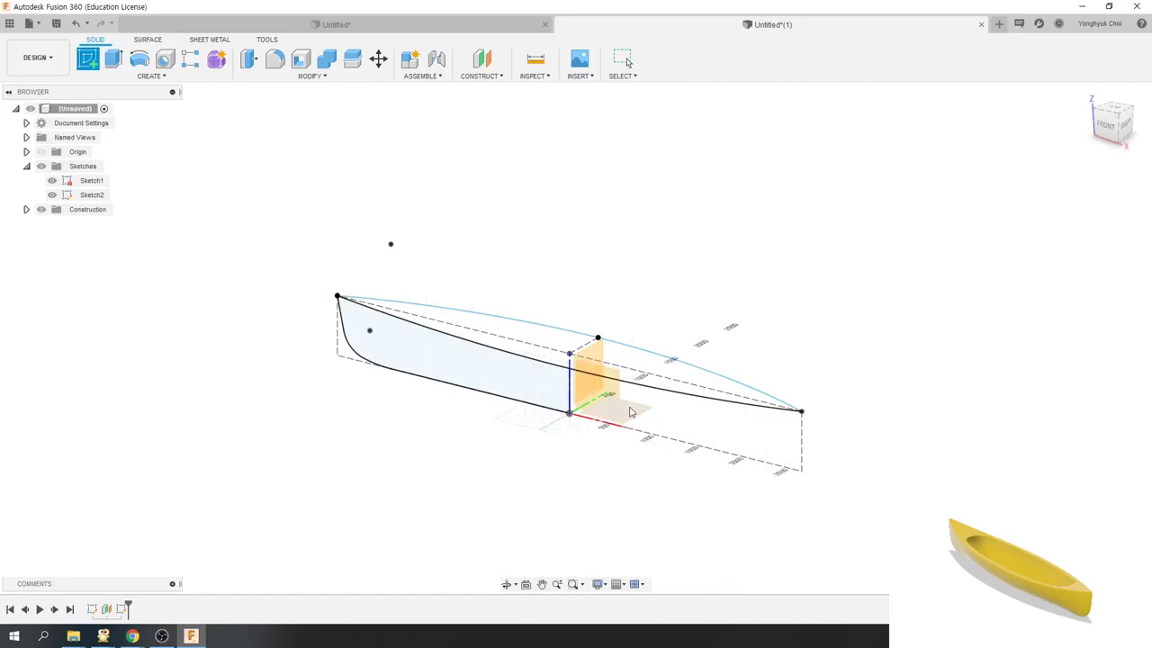
pyautogui.click(594, 349)
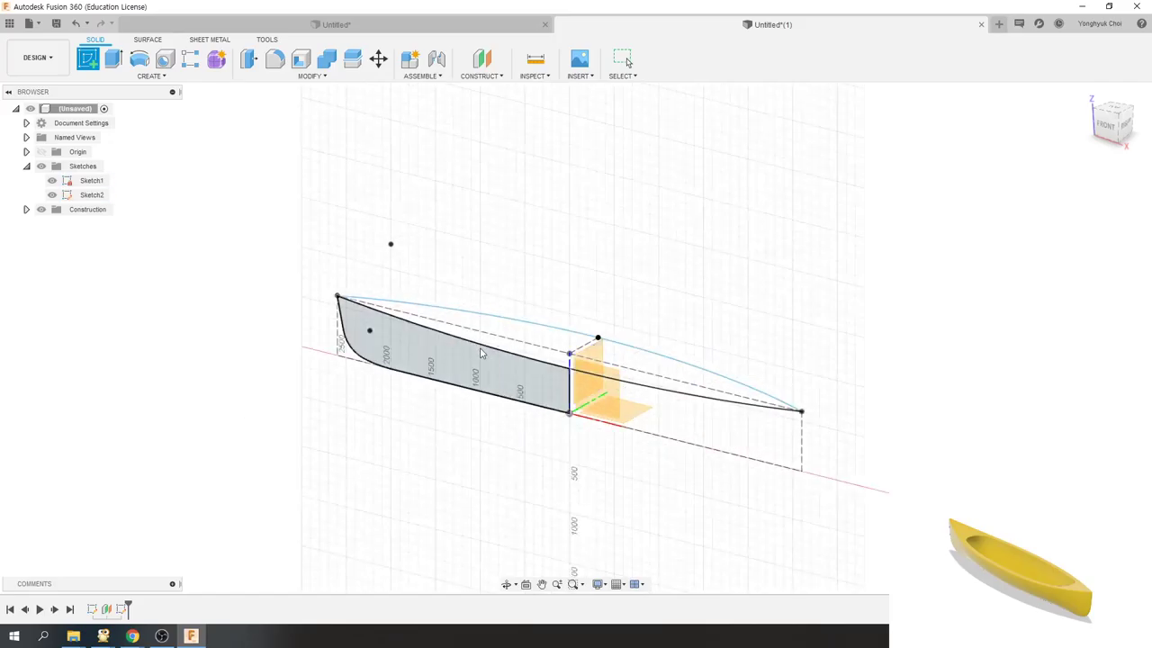
pyautogui.click(490, 337)
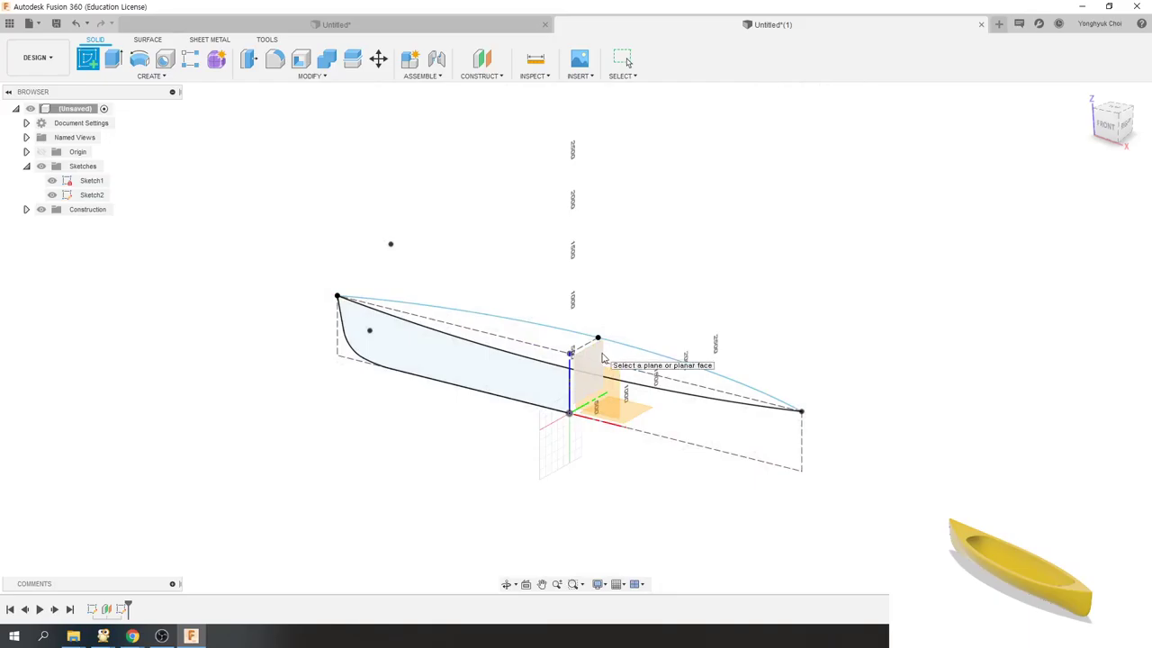
pyautogui.click(603, 358)
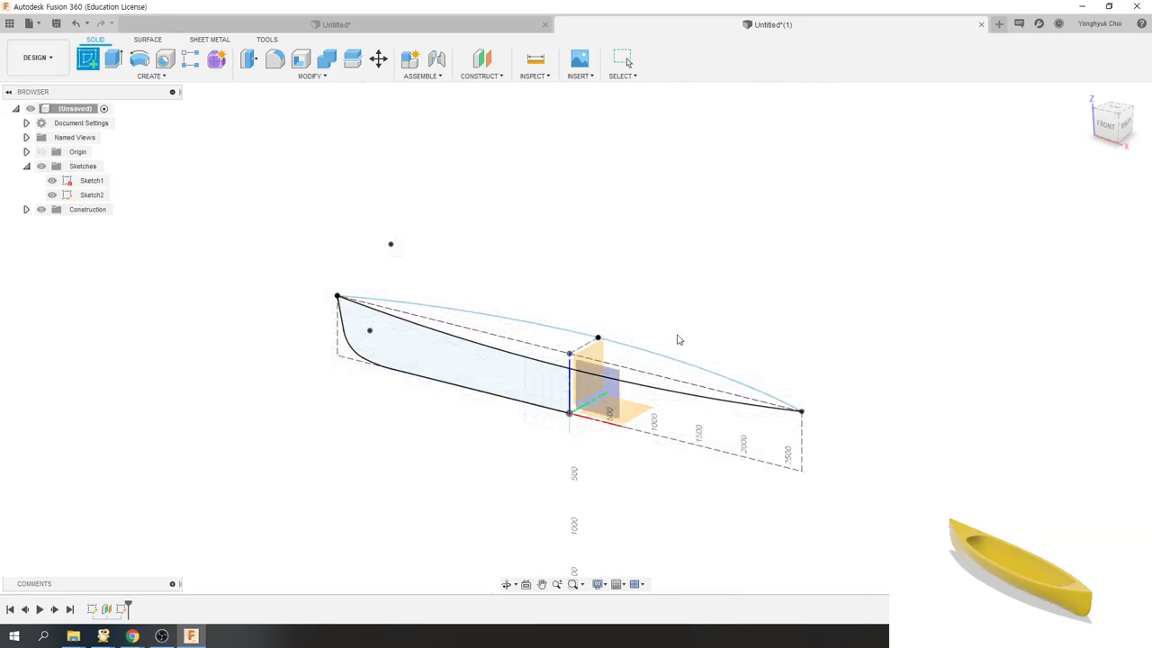
pyautogui.keyDown('shift'); pyautogui.moveTo(772, 377); pyautogui.dragTo(690, 375, button='middle'); pyautogui.keyUp('shift')
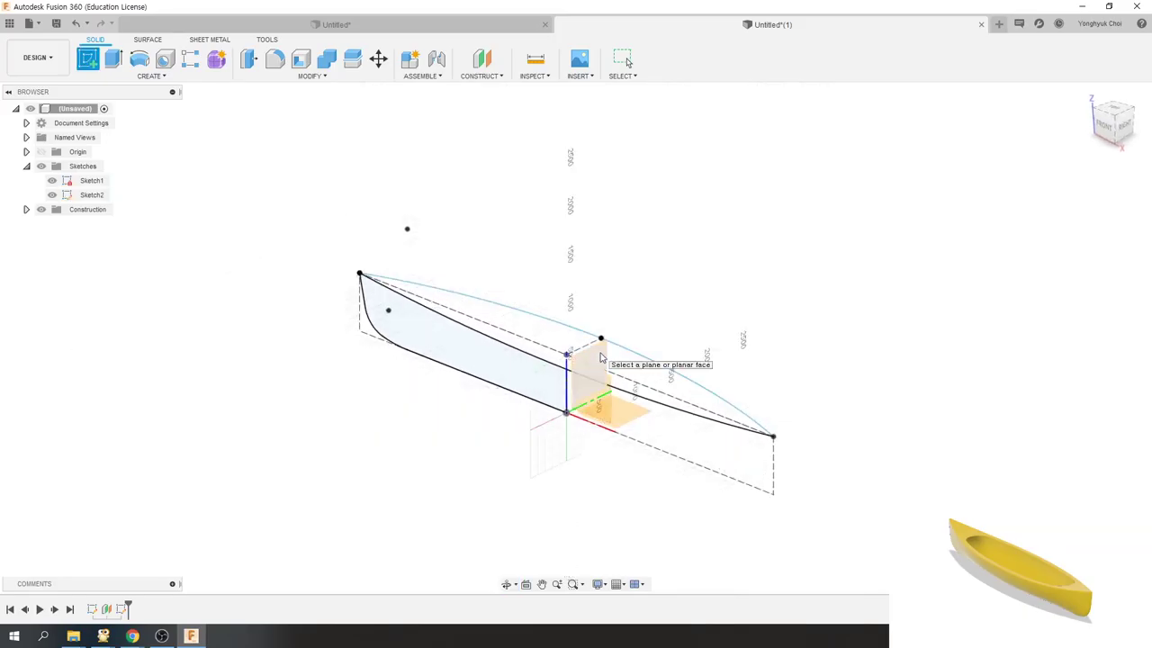
pyautogui.click(602, 357)
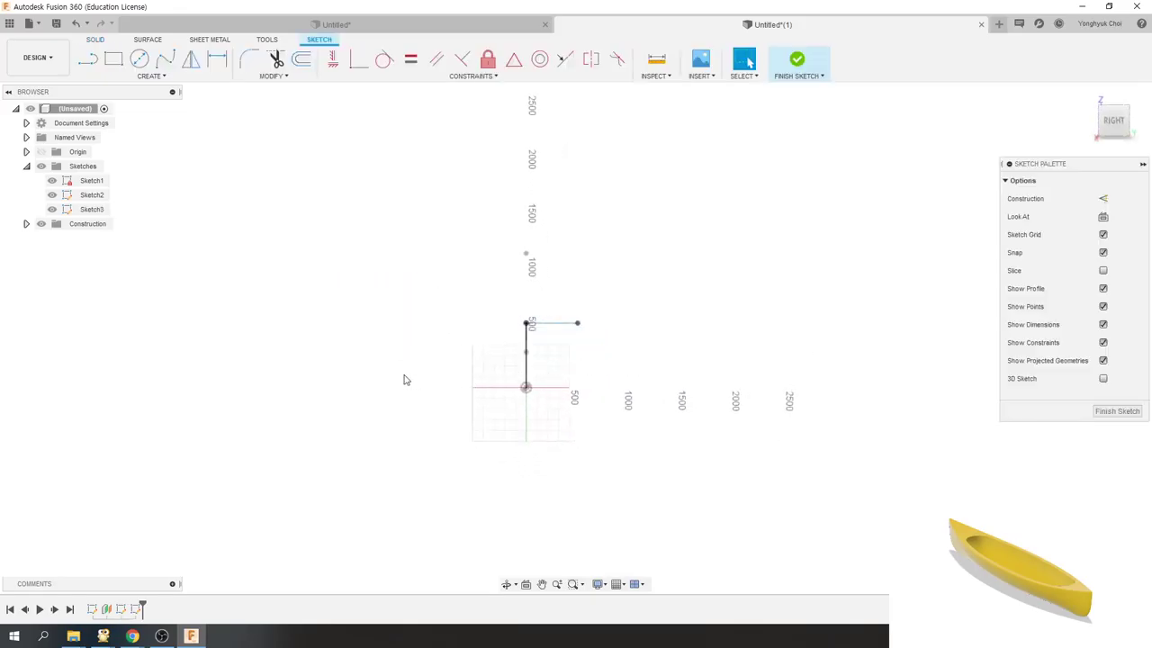
# - Add an intersection curve from the half-breadth curve and the profile's sheer line to Sketch3
pyautogui.keyDown('shift'); pyautogui.moveTo(403, 378); pyautogui.dragTo(458, 396, button='middle'); pyautogui.keyUp('shift')
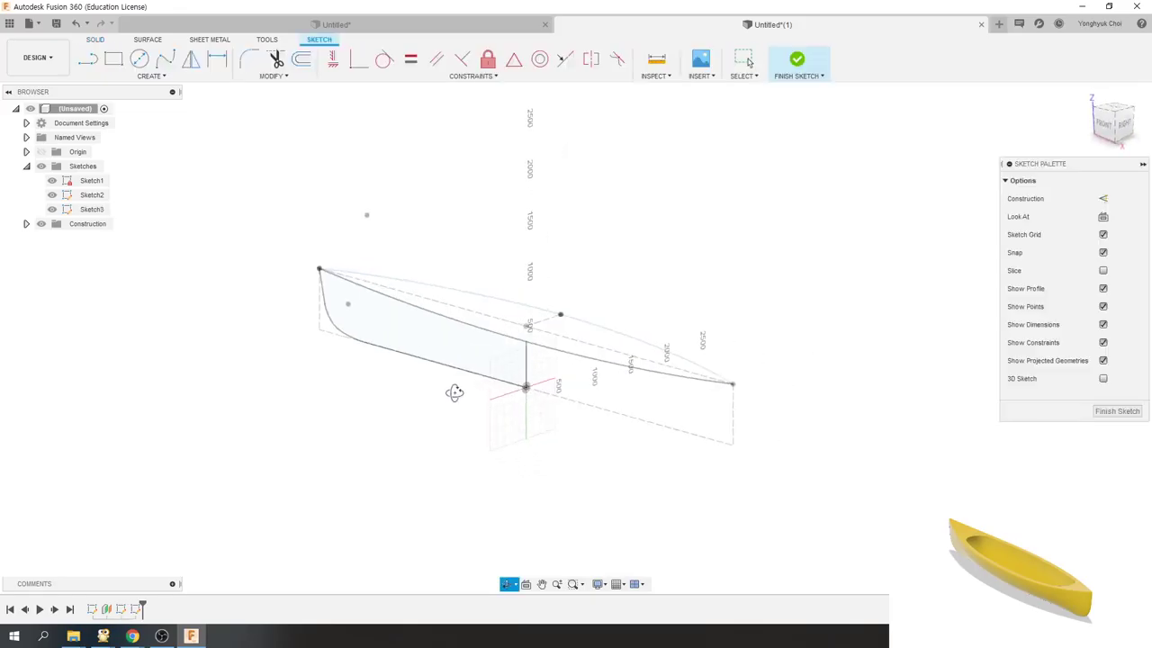
pyautogui.click(150, 75)
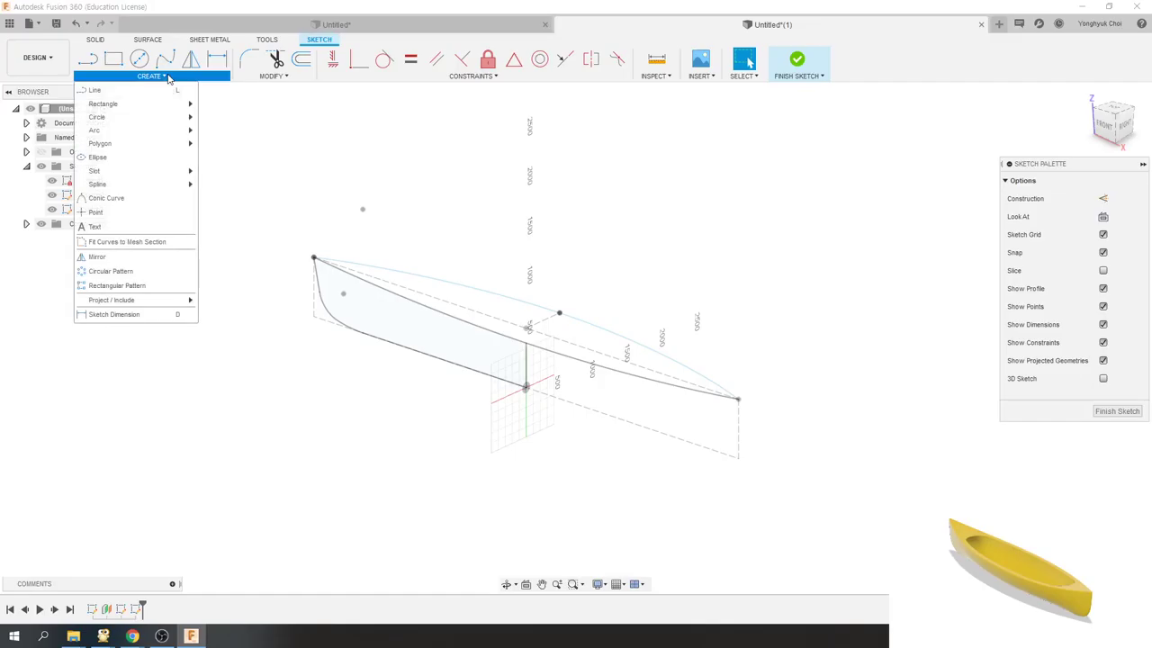
pyautogui.moveTo(117, 300)
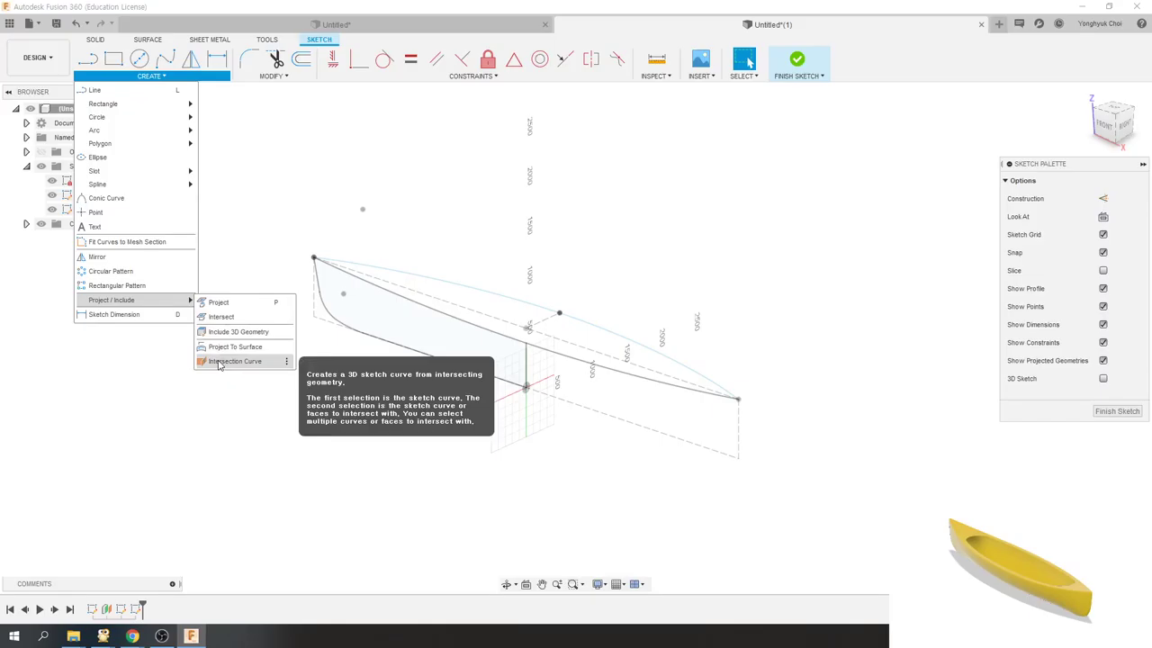
pyautogui.click(219, 361)
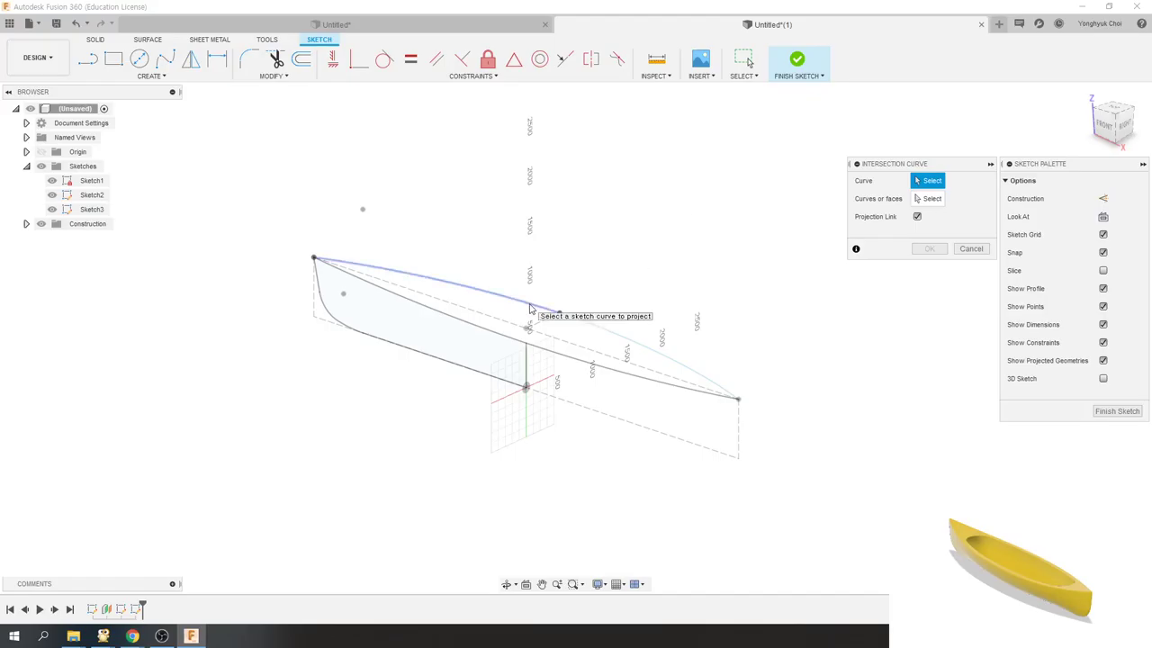
pyautogui.click(531, 309)
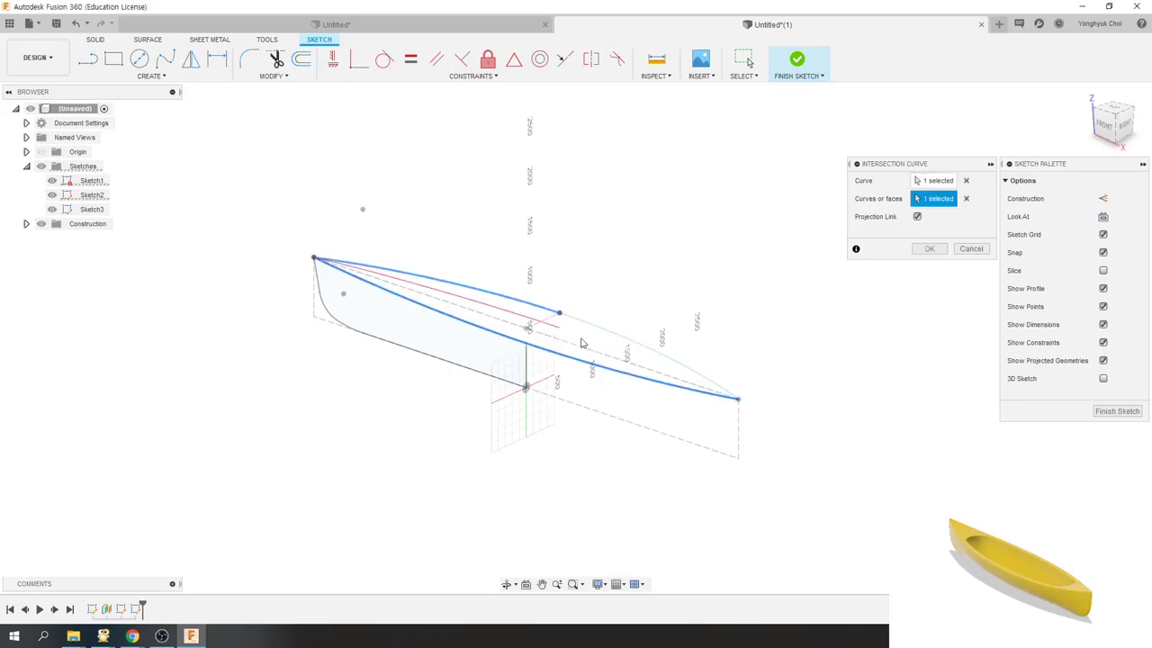
pyautogui.moveTo(671, 353)
pyautogui.keyDown('shift'); pyautogui.mouseDown(button='middle')
pyautogui.moveTo(592, 339)
pyautogui.moveTo(576, 352)
pyautogui.mouseUp(button='middle'); pyautogui.keyUp('shift')
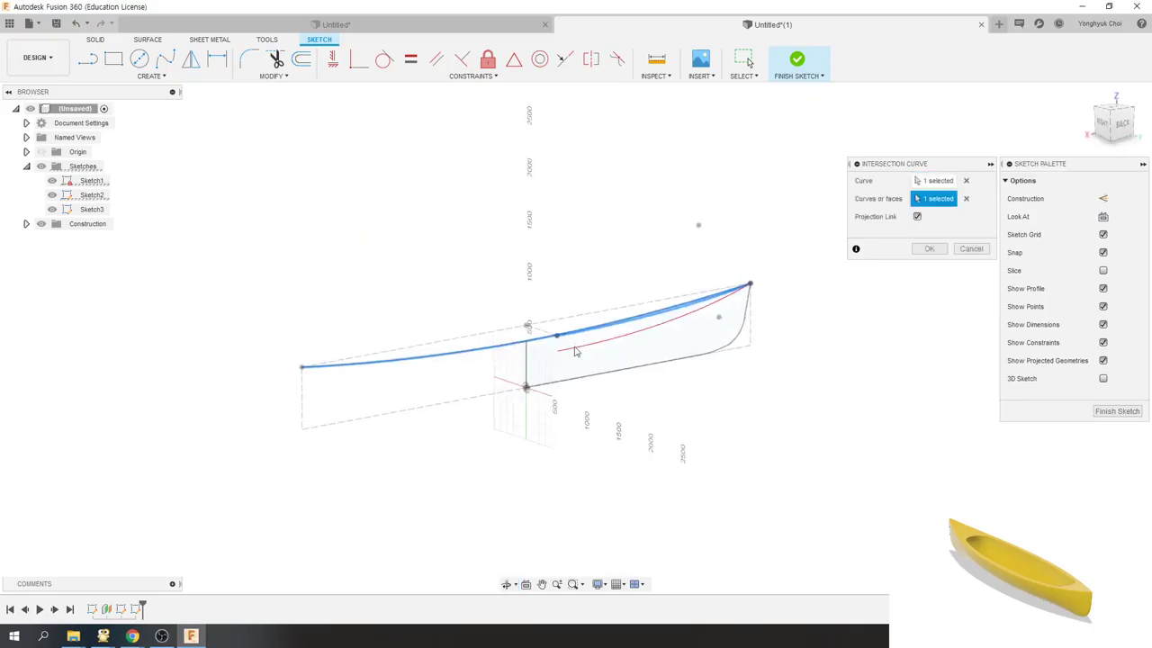
pyautogui.click(930, 248)
pyautogui.moveTo(798, 330)
pyautogui.keyDown('shift'); pyautogui.mouseDown(button='middle')
pyautogui.moveTo(776, 327)
pyautogui.moveTo(810, 315)
pyautogui.mouseUp(button='middle'); pyautogui.keyUp('shift')
pyautogui.click(1125, 122)
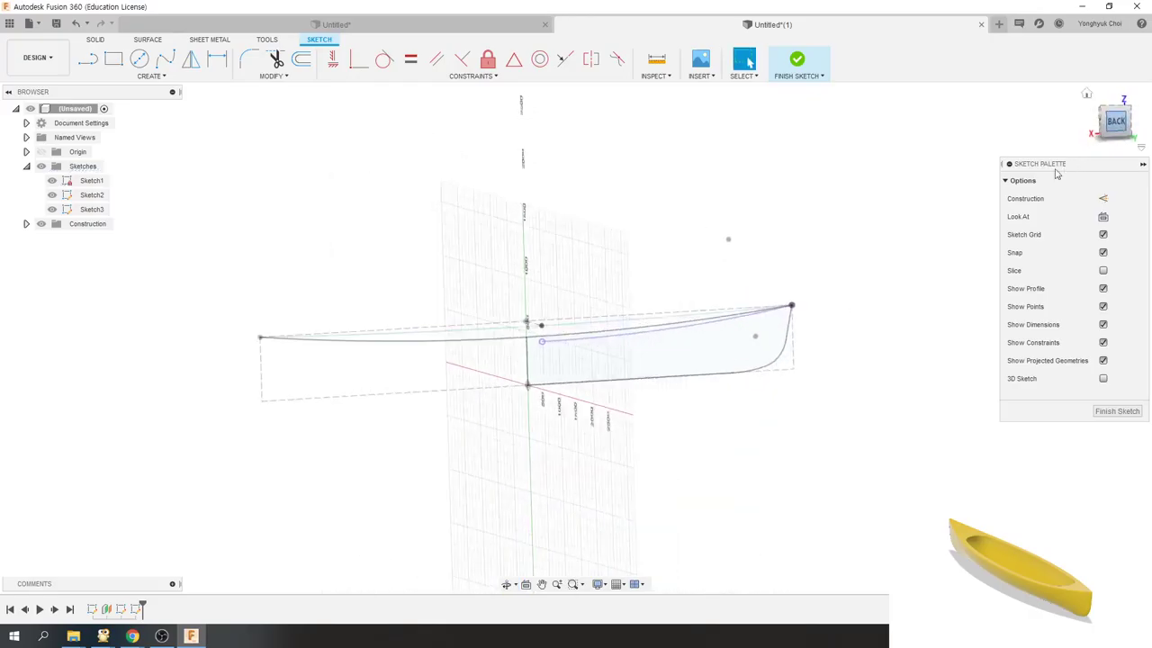
pyautogui.click(566, 340)
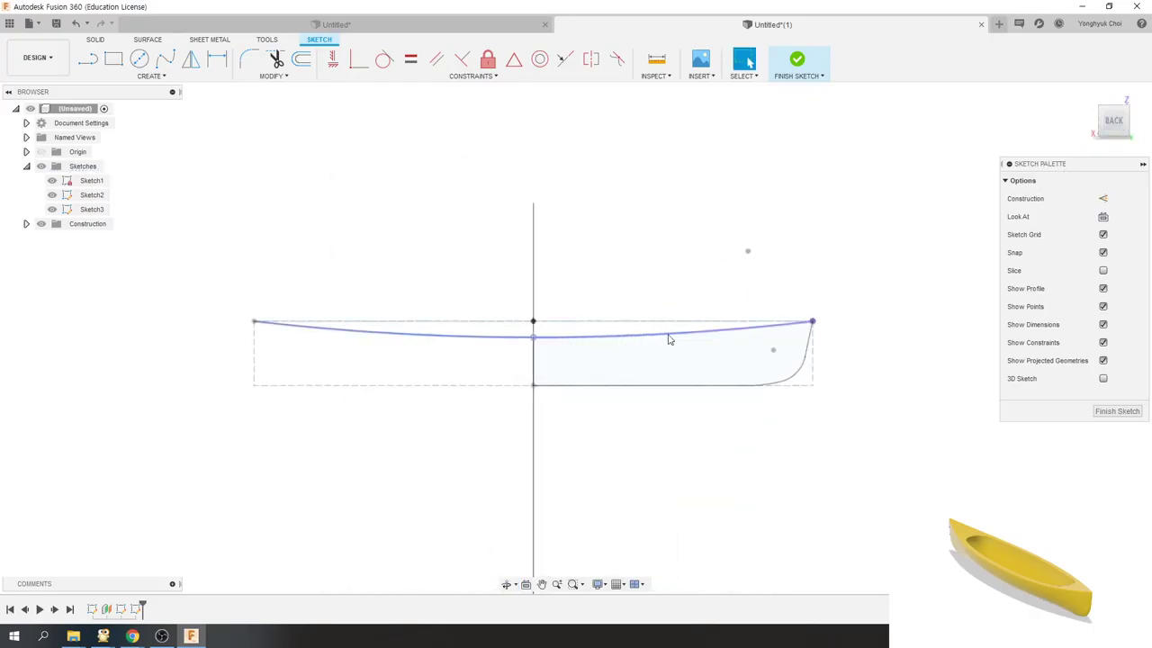
pyautogui.moveTo(1114, 120)
pyautogui.click(1114, 102)
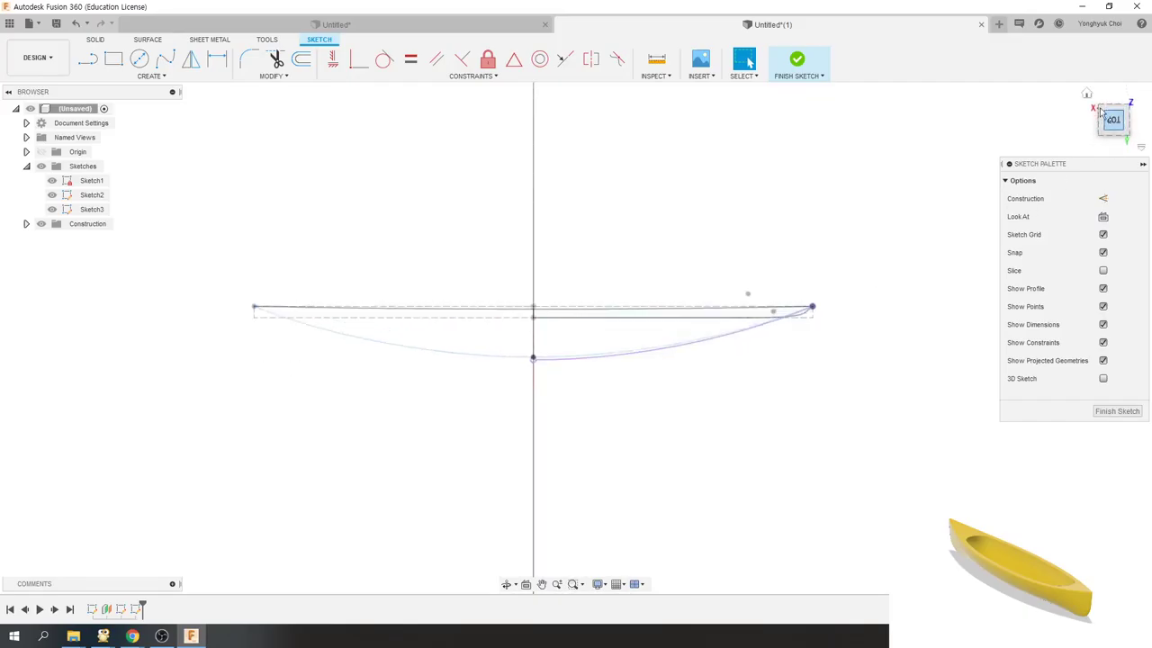
pyautogui.moveTo(630, 386)
pyautogui.keyDown('shift'); pyautogui.mouseDown(button='middle')
pyautogui.moveTo(663, 337)
pyautogui.moveTo(744, 312)
pyautogui.moveTo(774, 315)
pyautogui.moveTo(357, 216)
pyautogui.mouseUp(button='middle'); pyautogui.keyUp('shift')
pyautogui.keyDown('shift'); pyautogui.moveTo(323, 300); pyautogui.dragTo(489, 257, button='middle'); pyautogui.keyUp('shift')
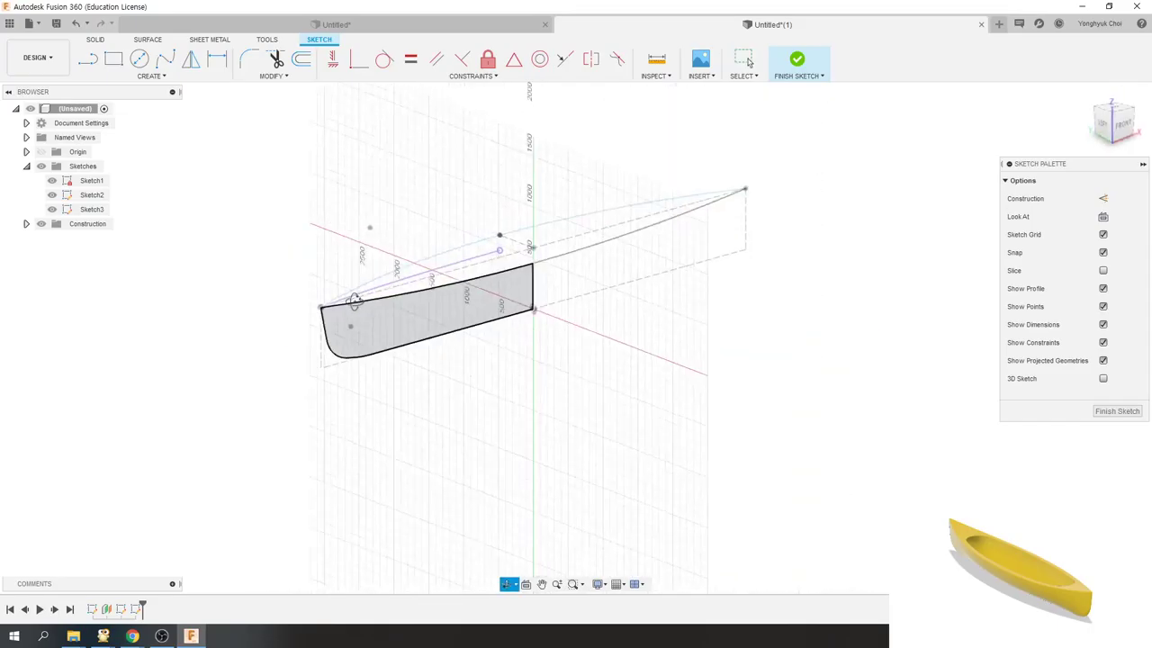
pyautogui.click(489, 257)
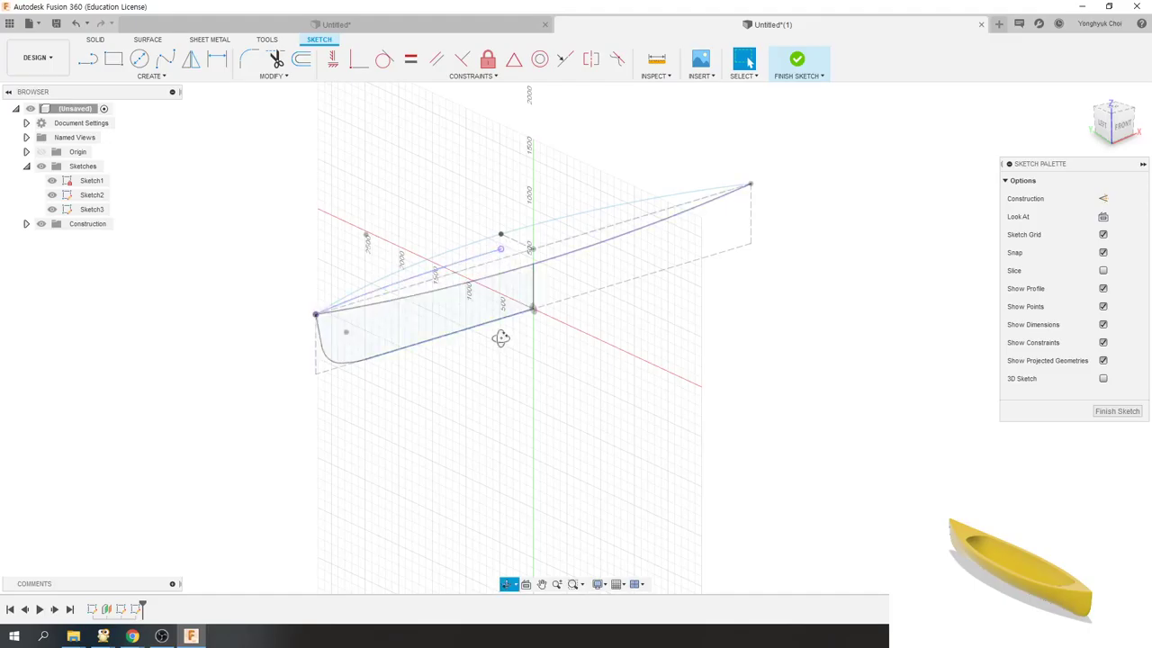
pyautogui.moveTo(501, 334)
pyautogui.keyDown('shift'); pyautogui.mouseDown(button='middle')
pyautogui.moveTo(540, 316)
pyautogui.moveTo(565, 323)
pyautogui.mouseUp(button='middle'); pyautogui.keyUp('shift')
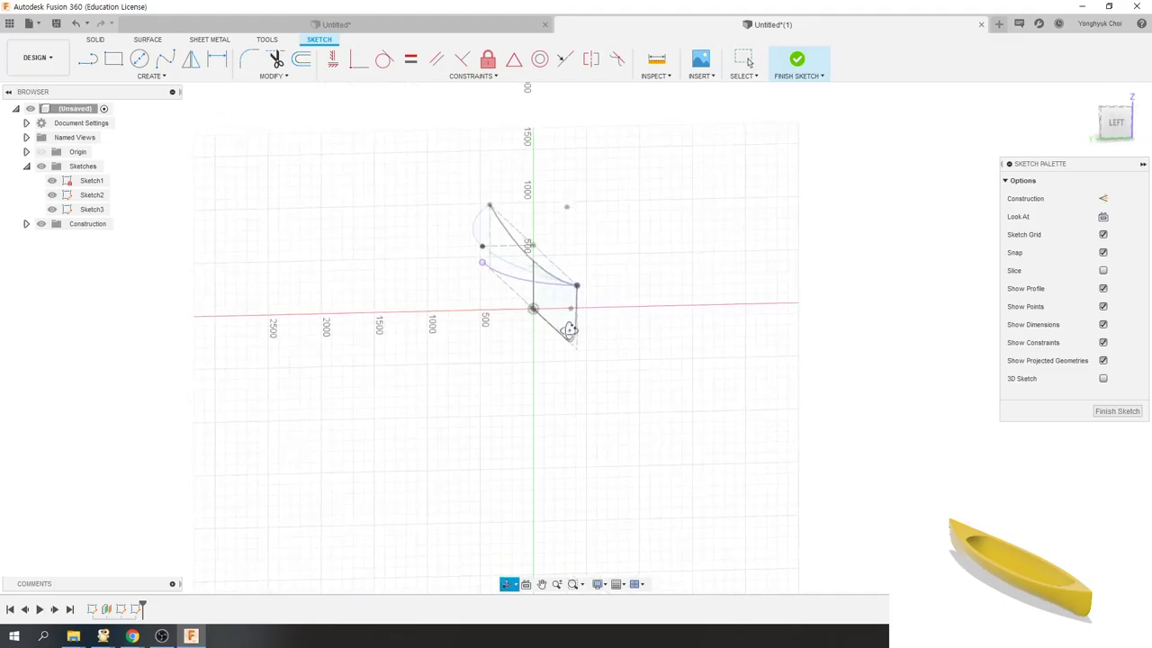
pyautogui.scroll(2, 564, 323)
pyautogui.scroll(3, 436, 335)
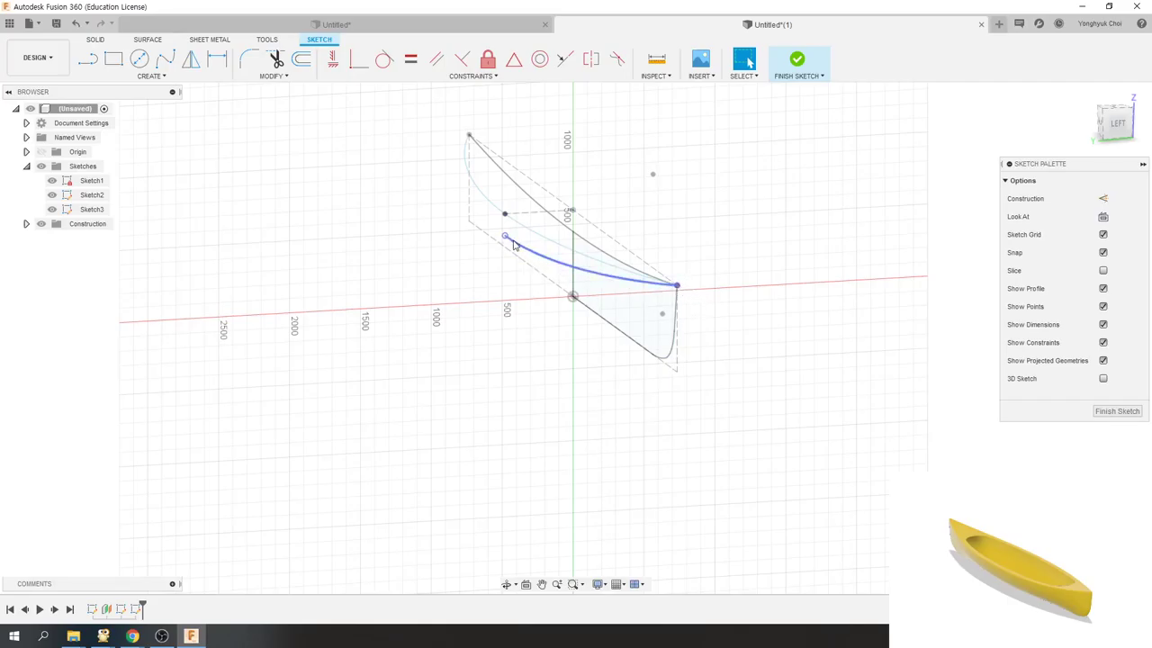
pyautogui.click(1117, 124)
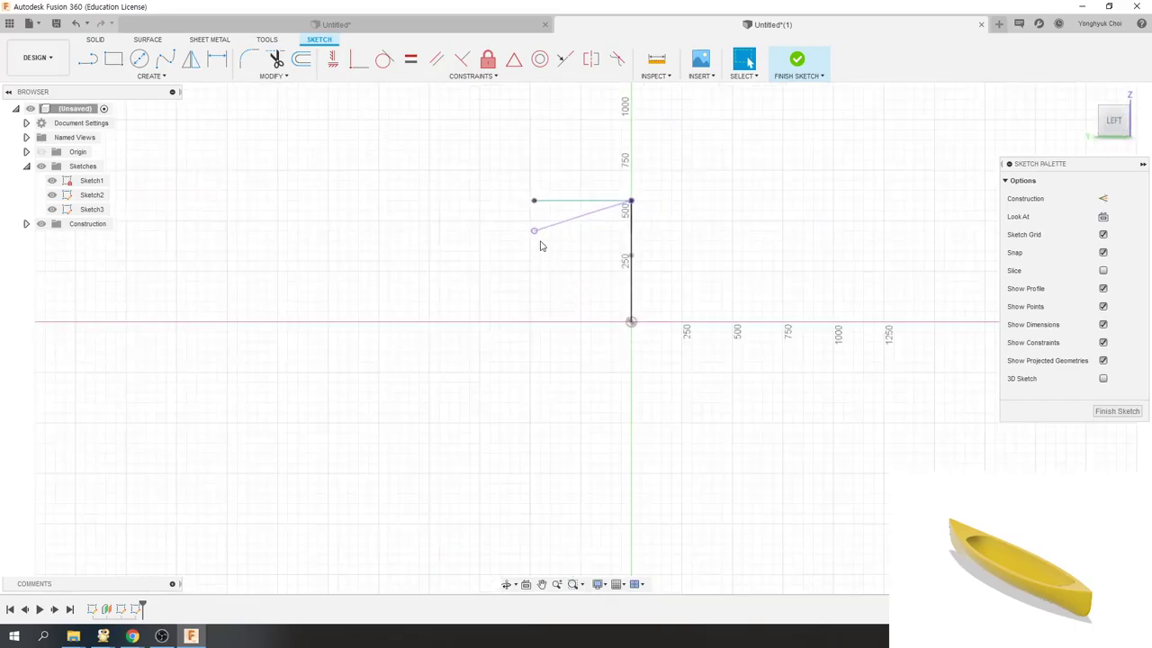
pyautogui.click(166, 78)
pyautogui.moveTo(94, 129)
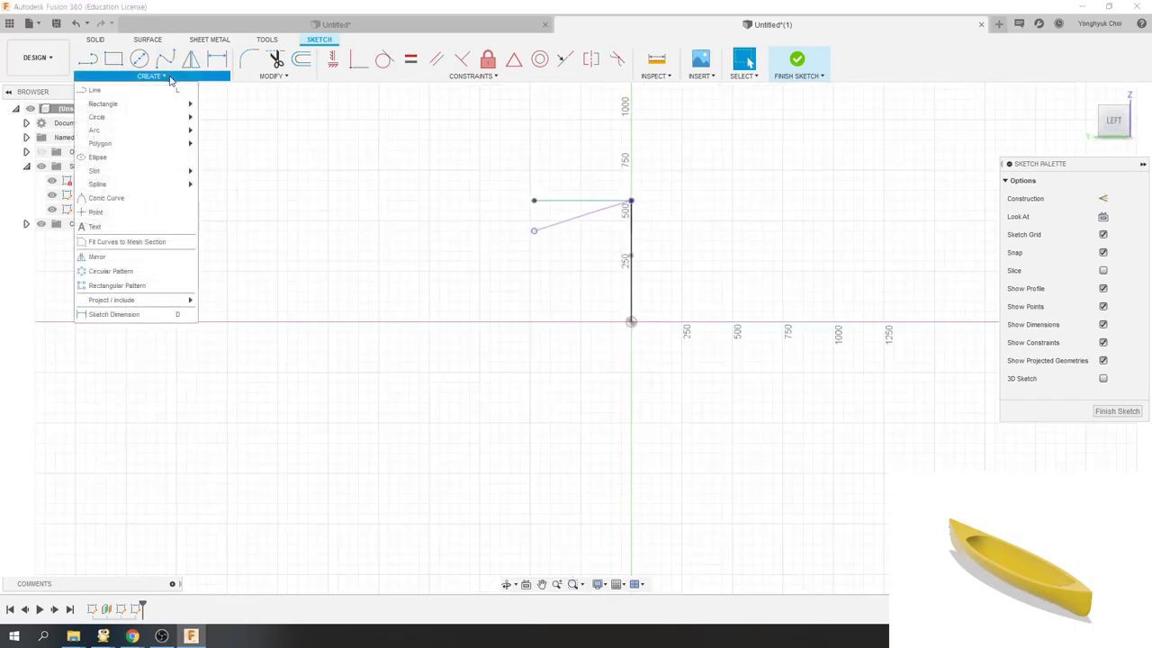
# - Draw a 3-point arc from the sheer-line endpoint down to the origin
pyautogui.click(224, 132)
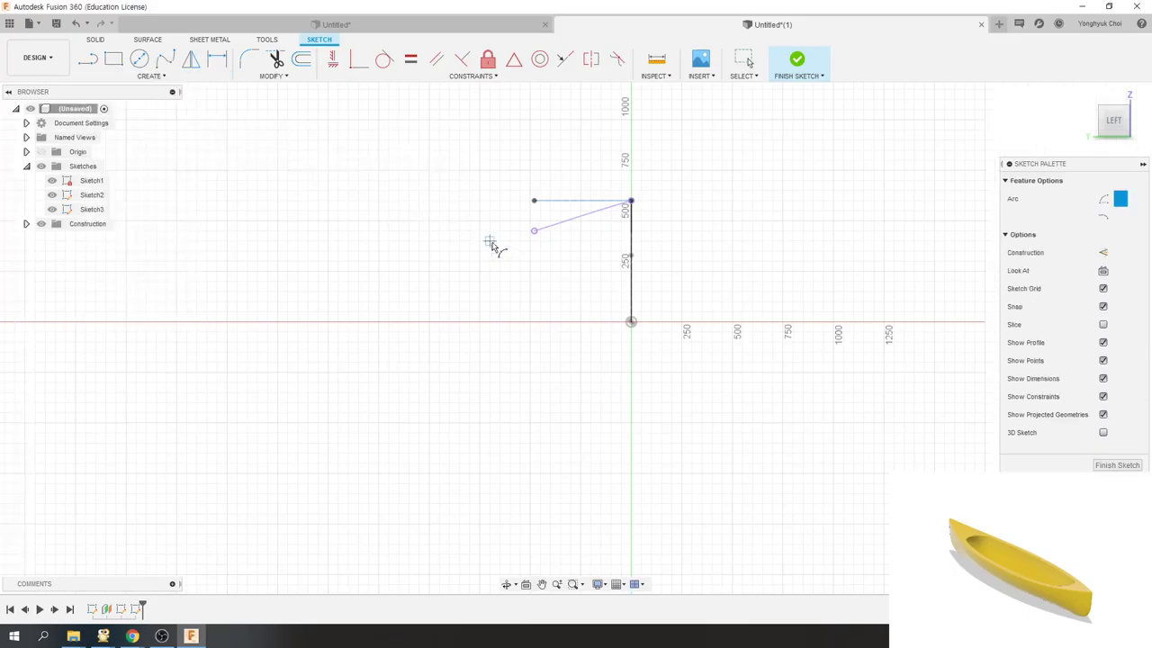
pyautogui.click(535, 231)
pyautogui.click(631, 322)
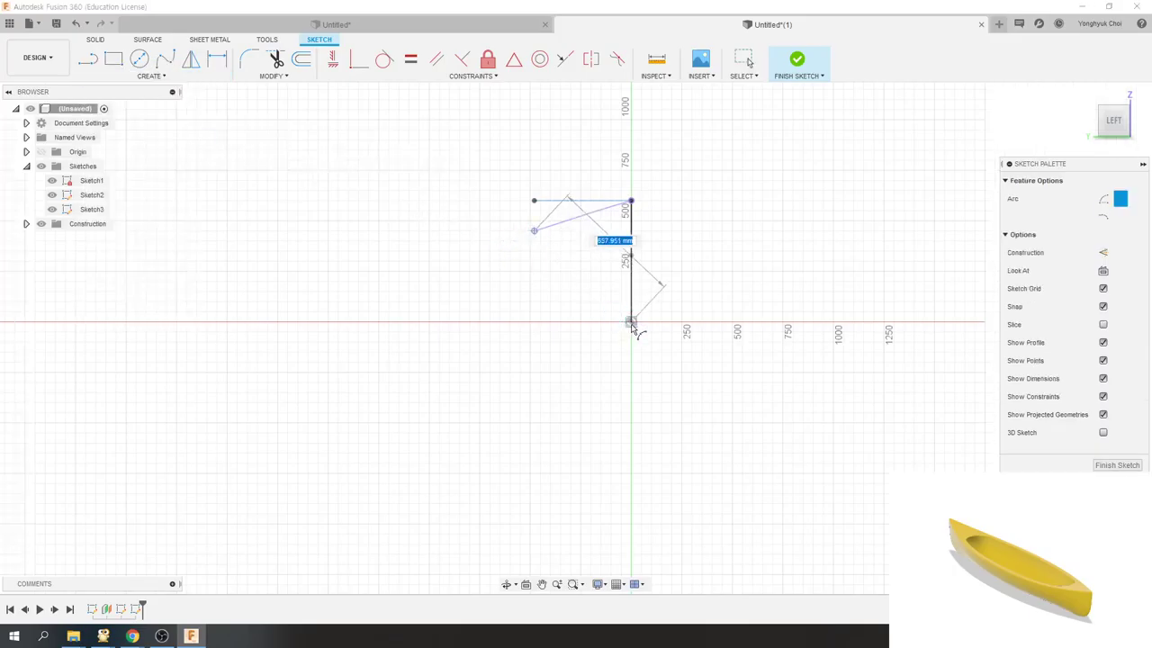
pyautogui.click(570, 286)
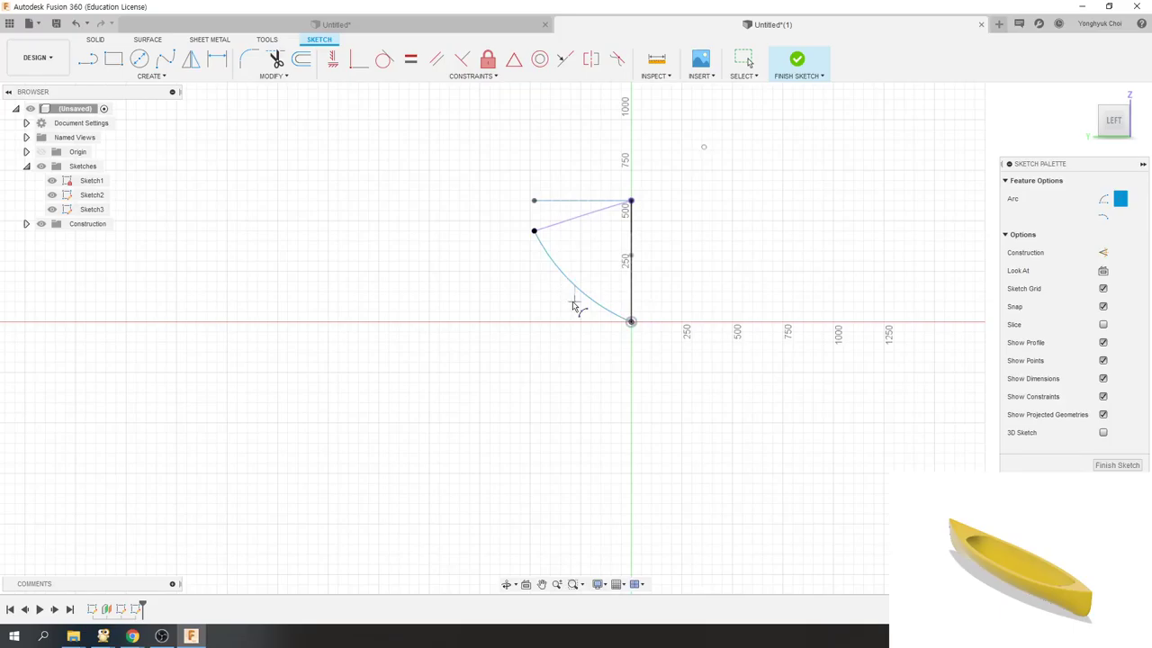
pyautogui.press('Escape')
# - Dimension the midship arc with a 600 mm radius
pyautogui.press('d')
pyautogui.click(594, 302)
pyautogui.click(540, 307)
pyautogui.write('600')
pyautogui.press('Return')
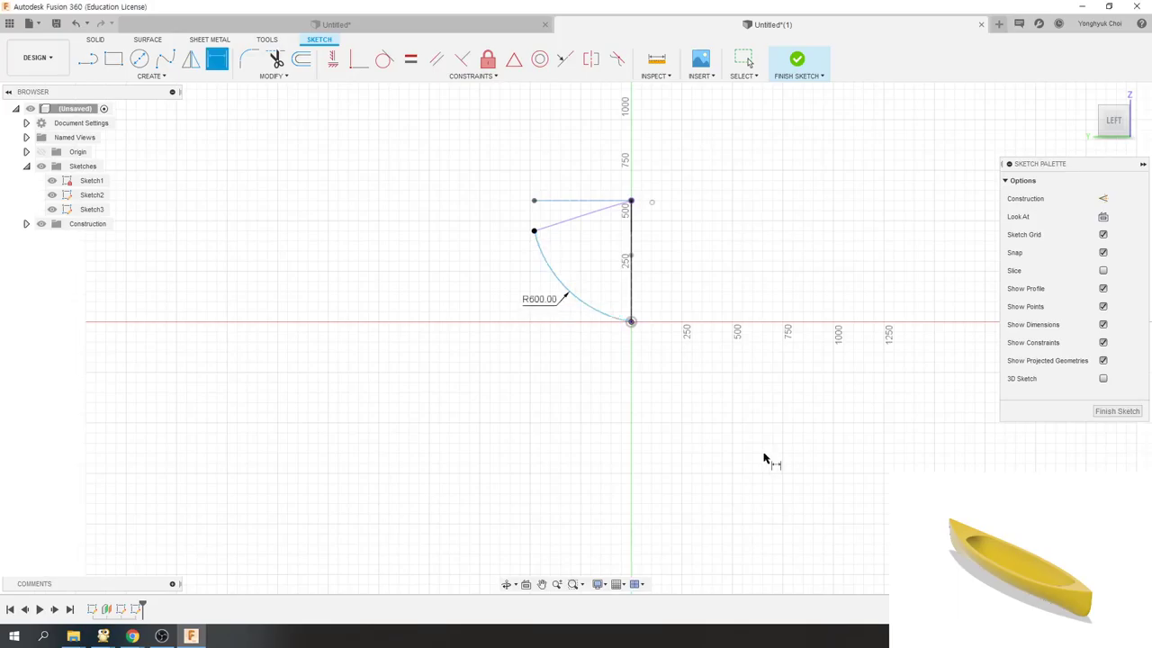
pyautogui.moveTo(432, 340)
pyautogui.mouseDown()
pyautogui.moveTo(465, 347)
pyautogui.moveTo(453, 339)
pyautogui.mouseUp()
pyautogui.press('d')
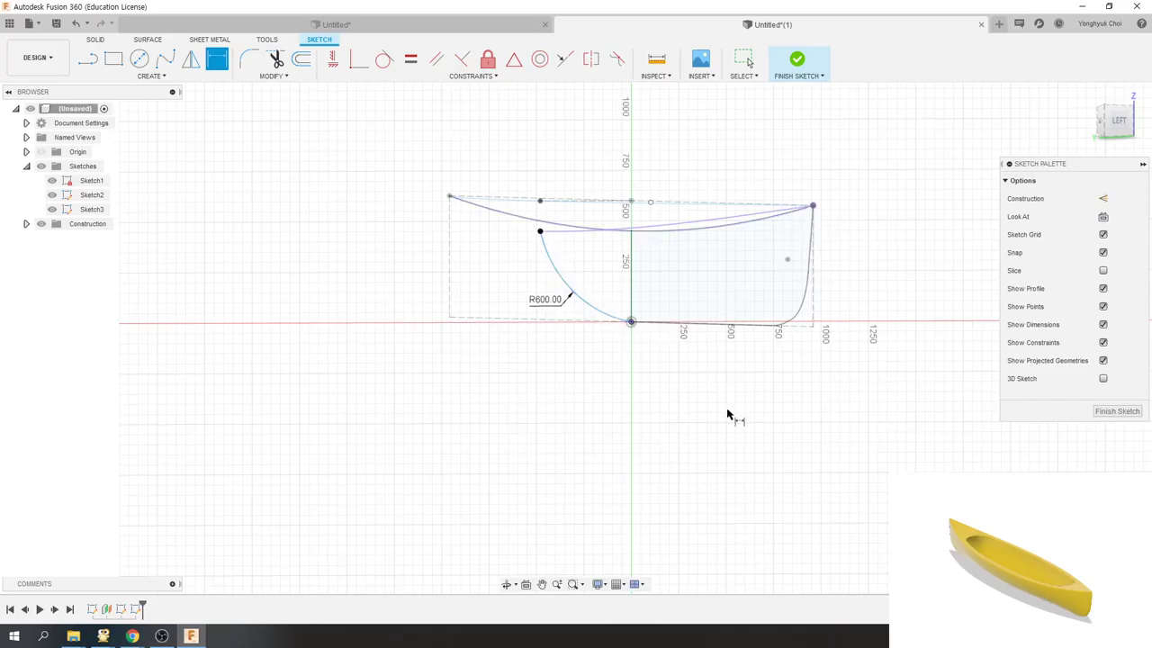
pyautogui.moveTo(727, 417)
pyautogui.keyDown('shift'); pyautogui.mouseDown(button='middle')
pyautogui.moveTo(670, 424)
pyautogui.moveTo(766, 254)
pyautogui.mouseUp(button='middle'); pyautogui.keyUp('shift')
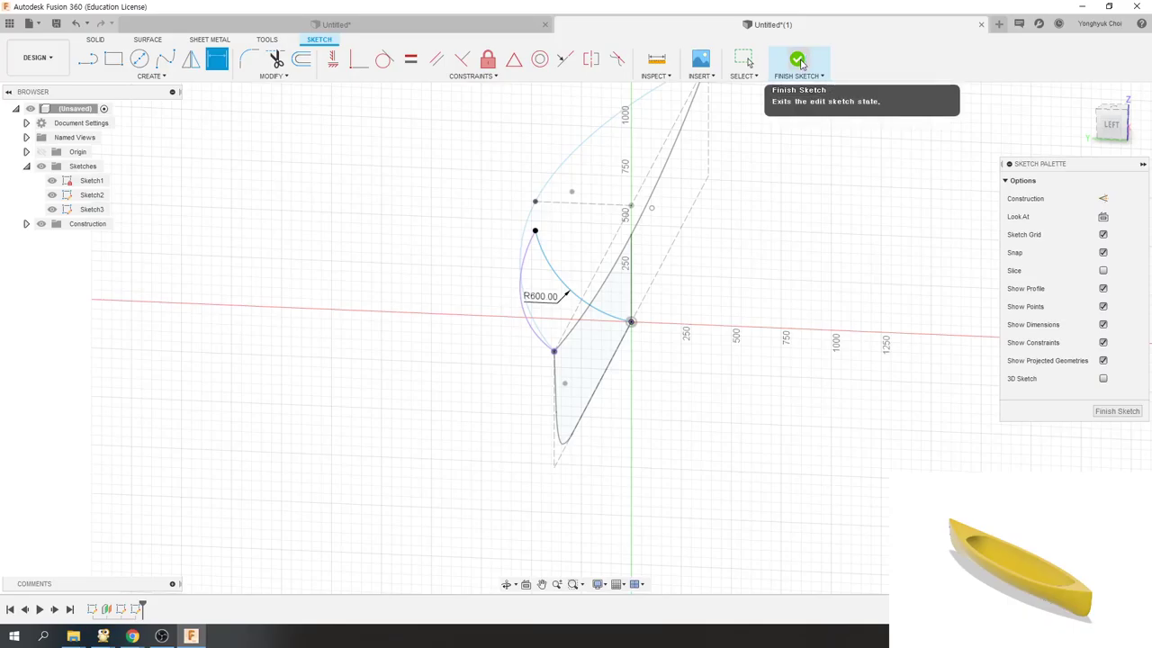
# - Finish Sketch3 and switch to the Surface tools
pyautogui.click(797, 60)
pyautogui.keyDown('shift'); pyautogui.moveTo(440, 329); pyautogui.dragTo(481, 309, button='middle'); pyautogui.keyUp('shift')
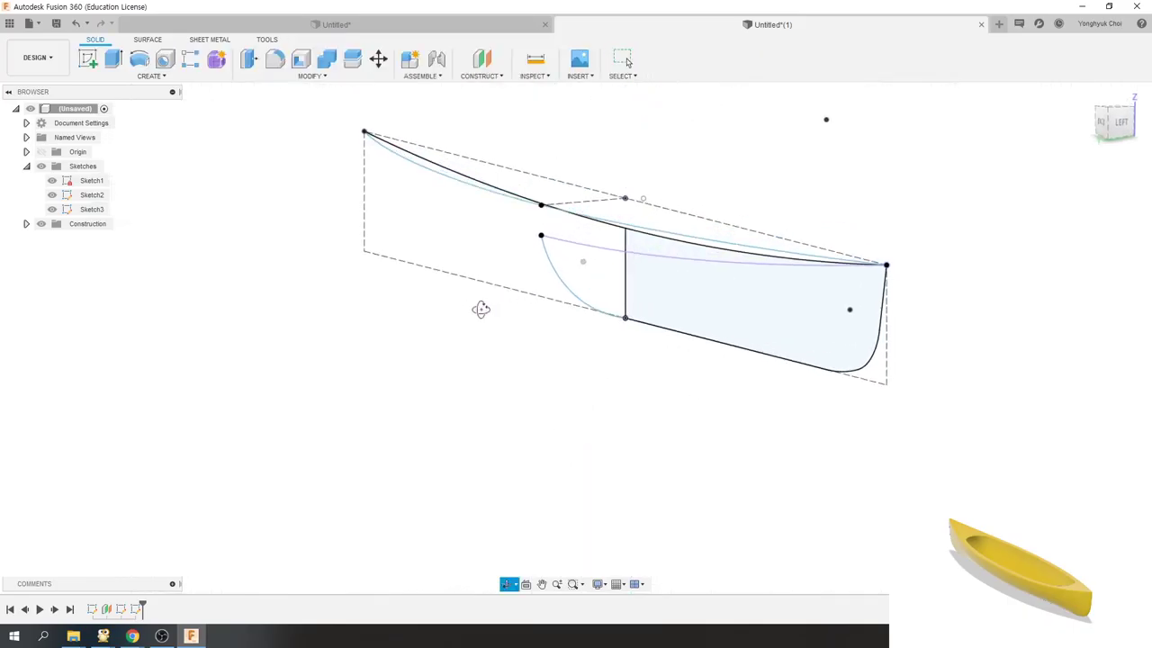
pyautogui.click(148, 40)
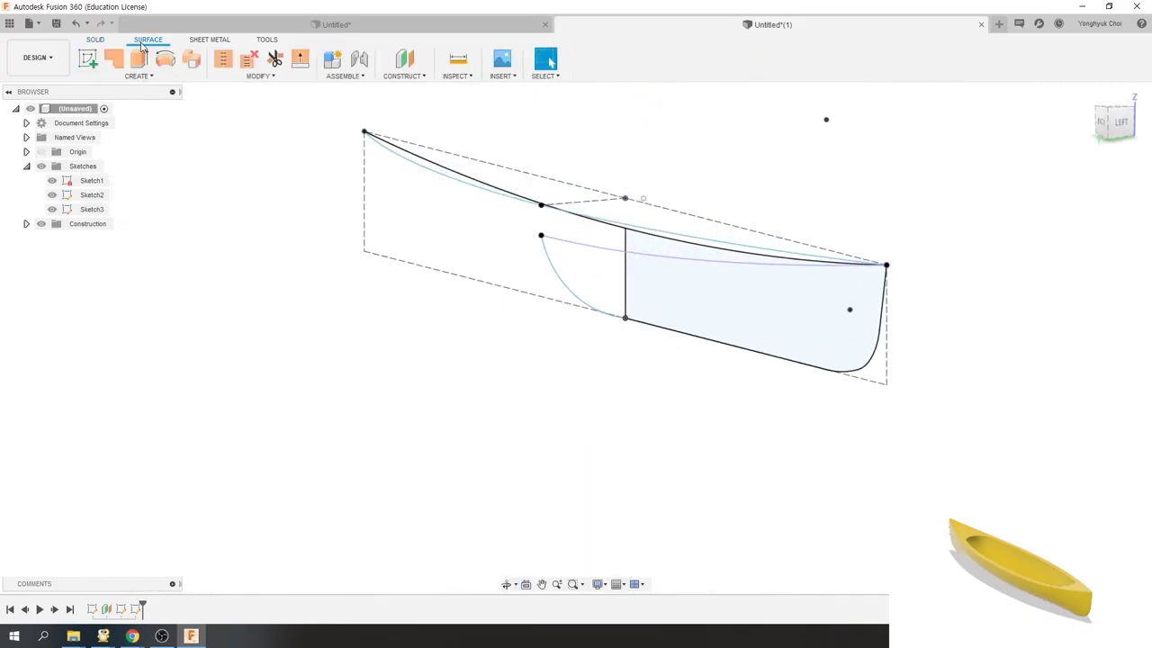
# - Trial a loft from the midship arc to the hull's end point with a bottom rail, then abandon it
pyautogui.click(143, 75)
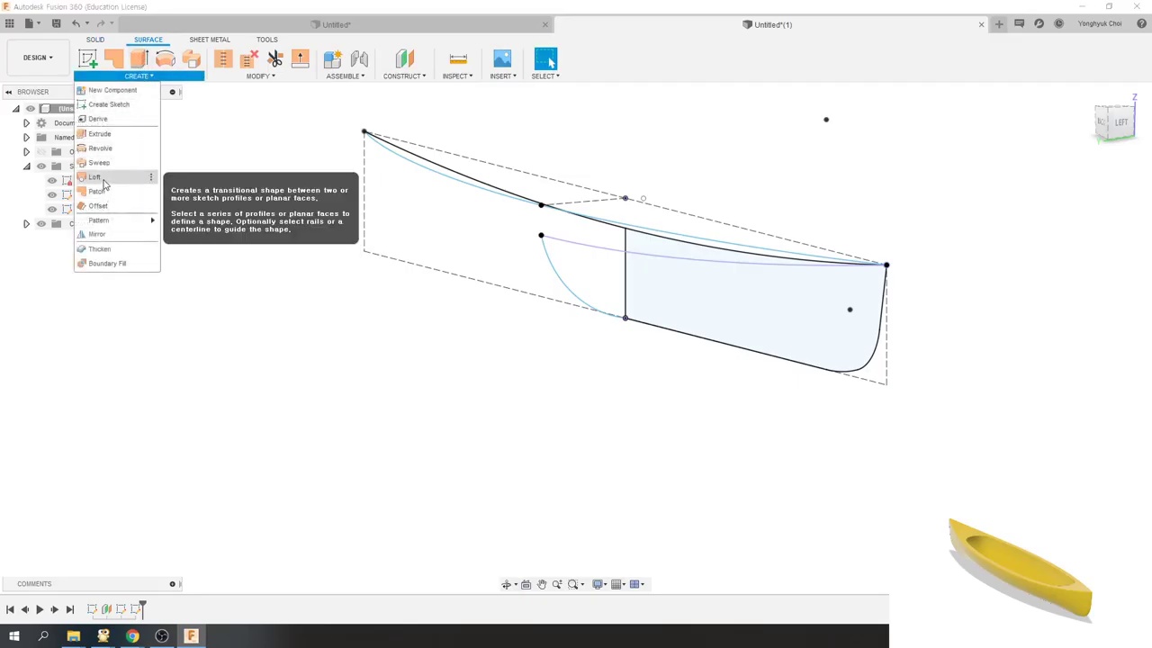
pyautogui.click(94, 176)
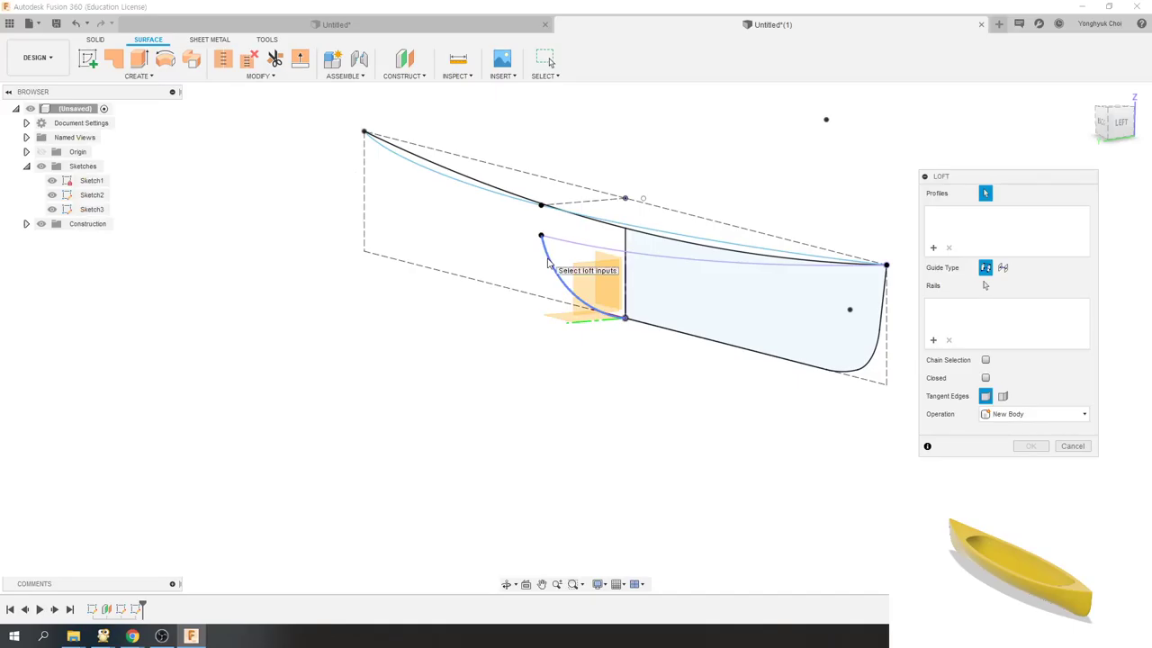
pyautogui.click(548, 262)
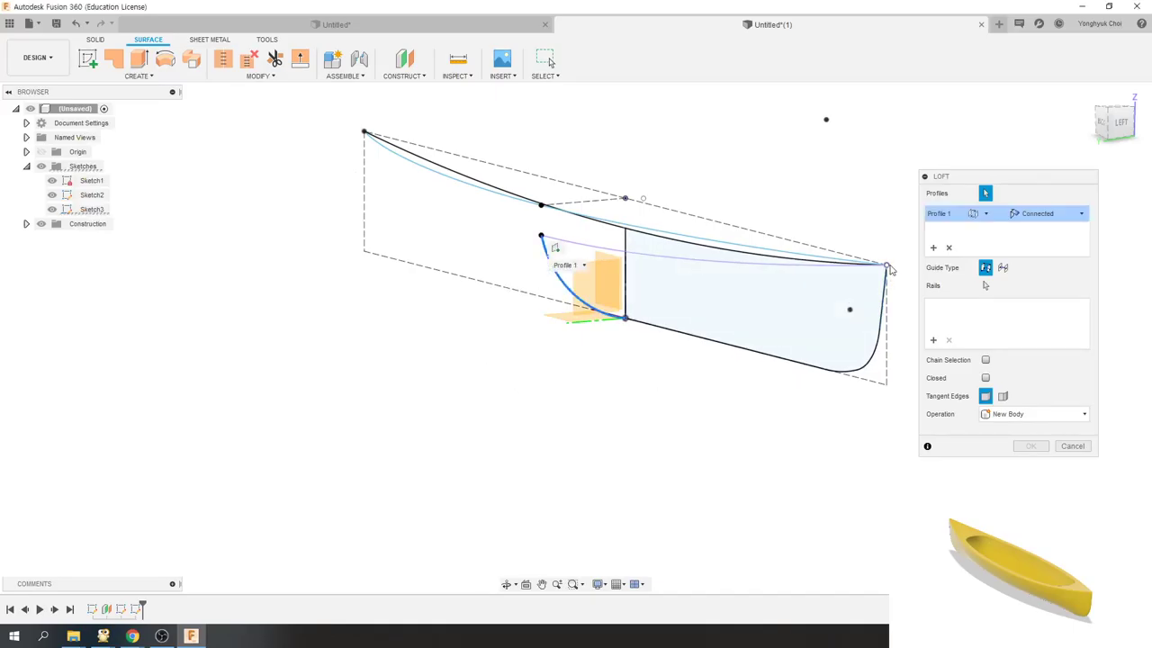
pyautogui.click(887, 267)
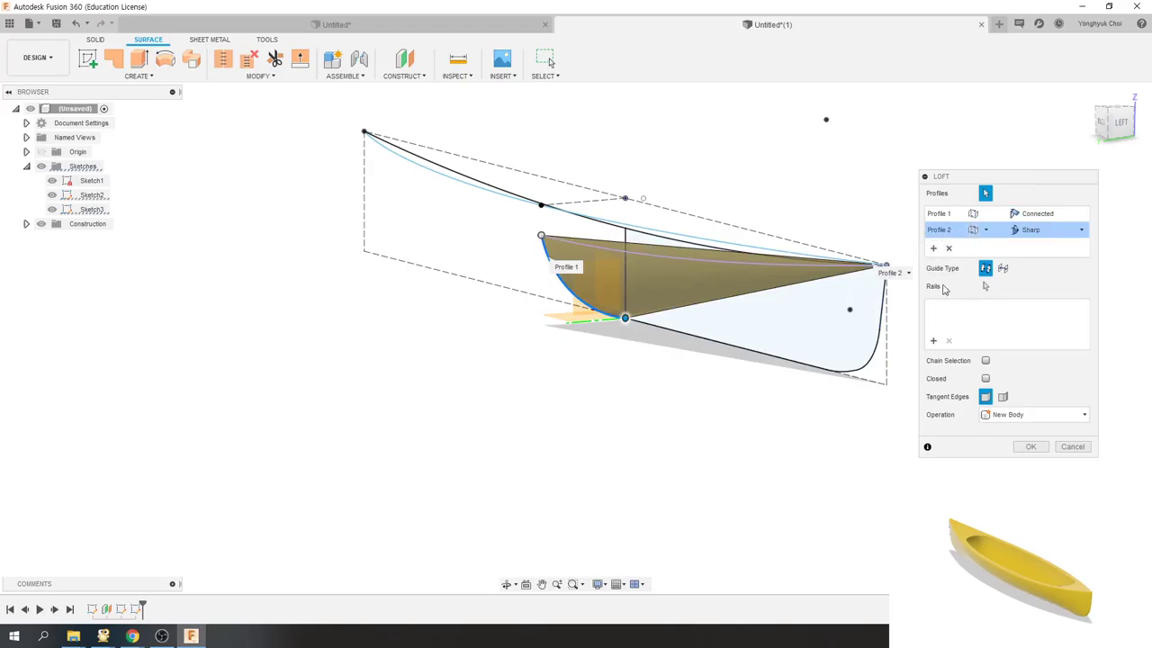
pyautogui.click(684, 268)
pyautogui.click(986, 286)
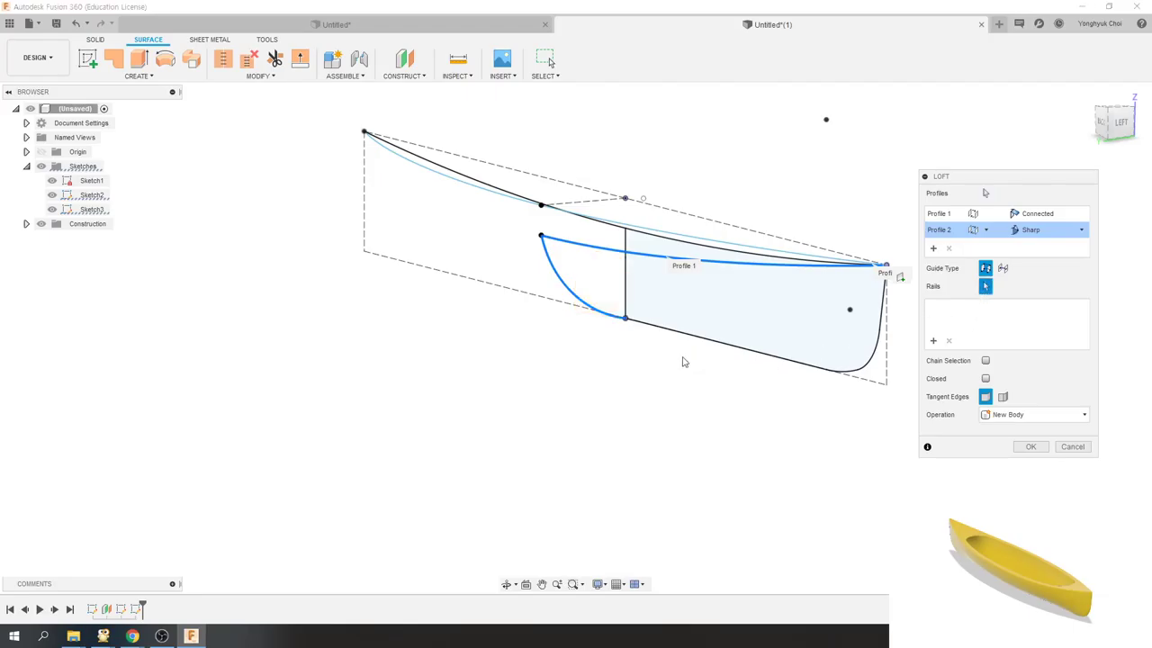
pyautogui.click(660, 332)
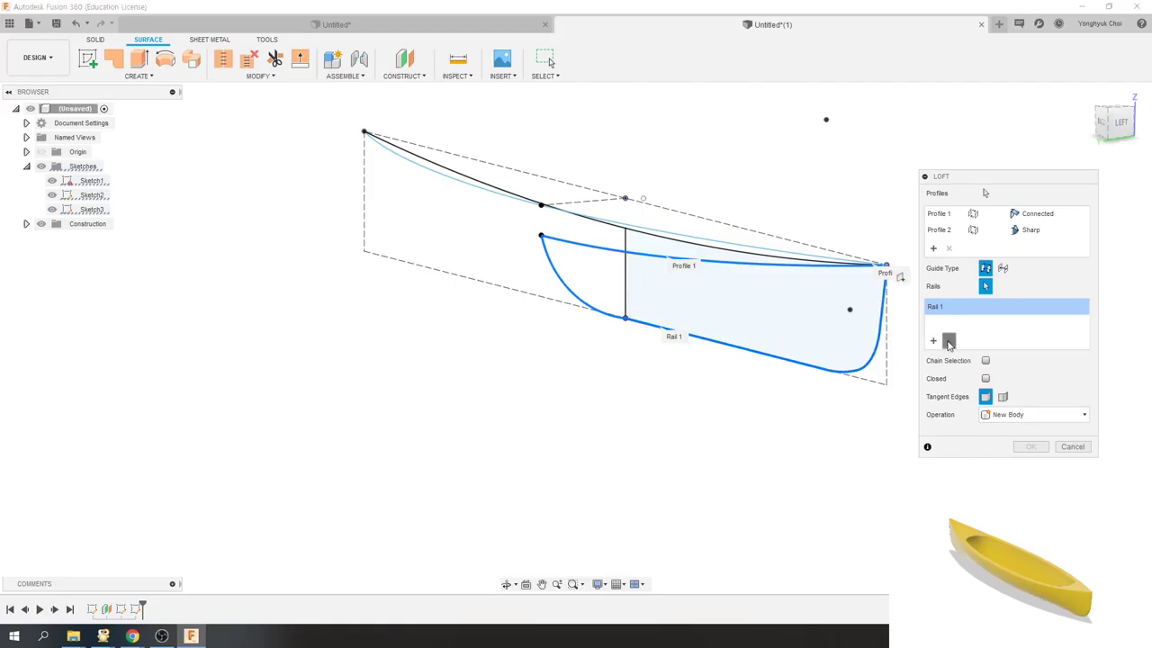
pyautogui.click(949, 340)
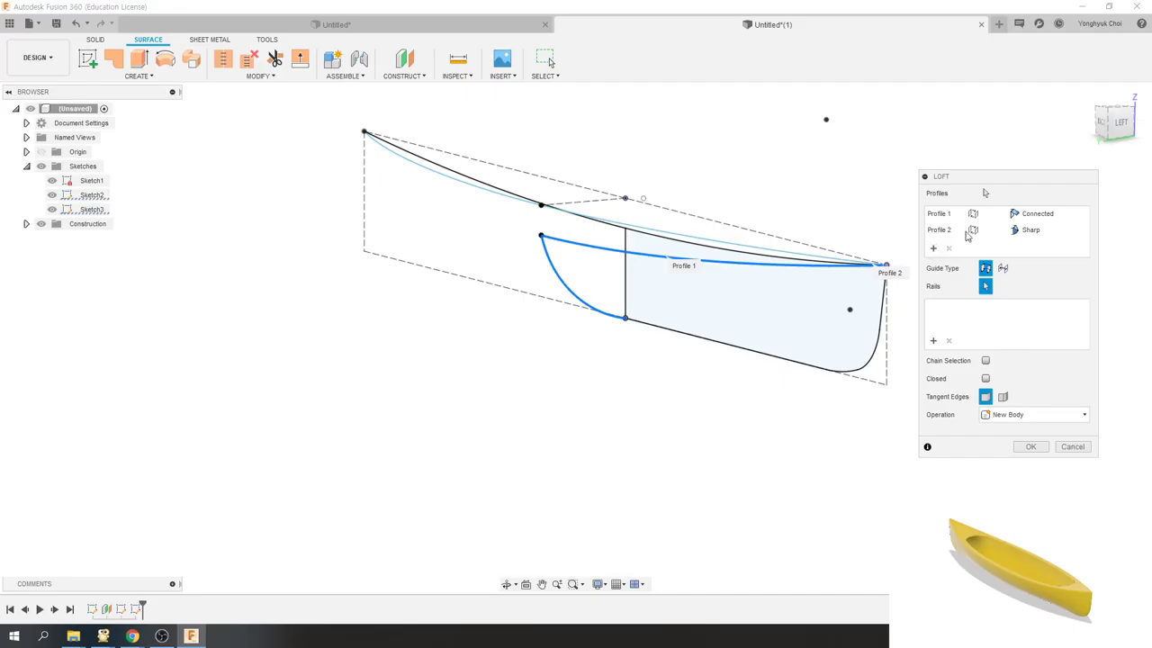
# - Loft a surface from the midship arc to the stern point, railed by the top and keel curves
pyautogui.click(139, 75)
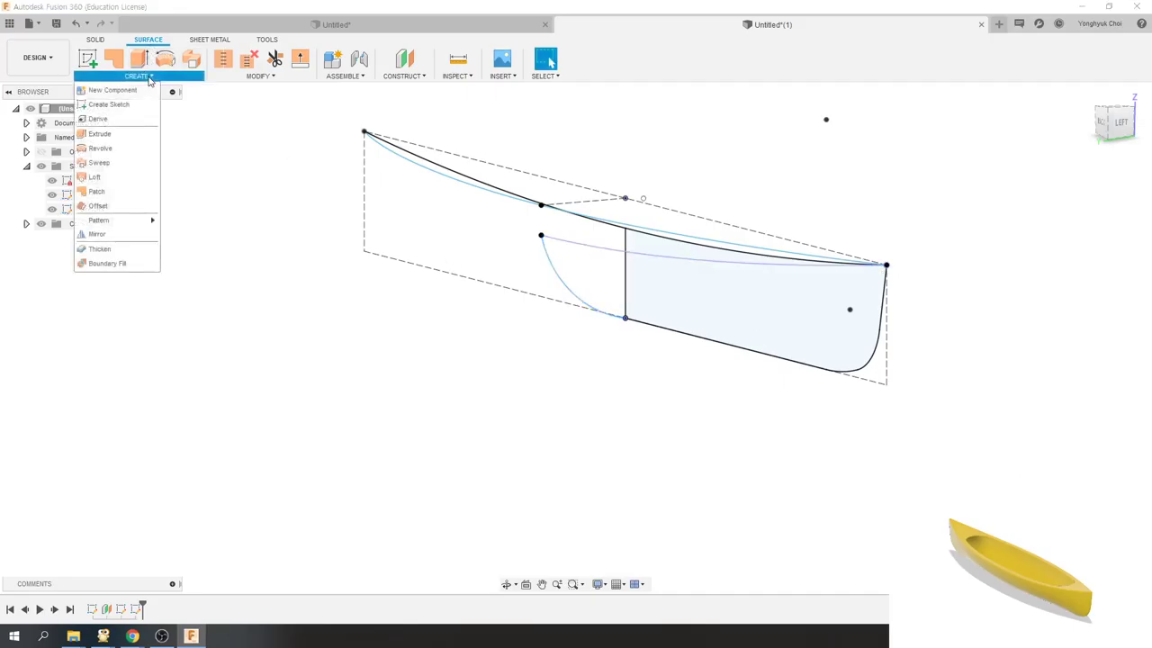
pyautogui.click(95, 178)
pyautogui.click(551, 255)
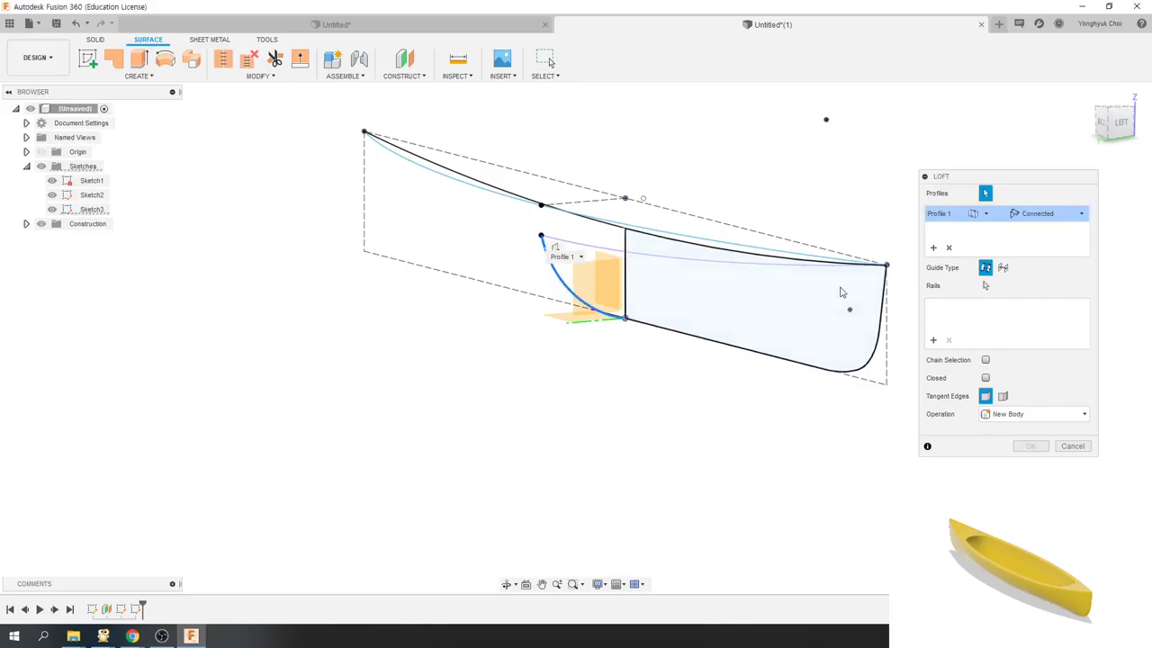
pyautogui.click(889, 269)
pyautogui.click(985, 286)
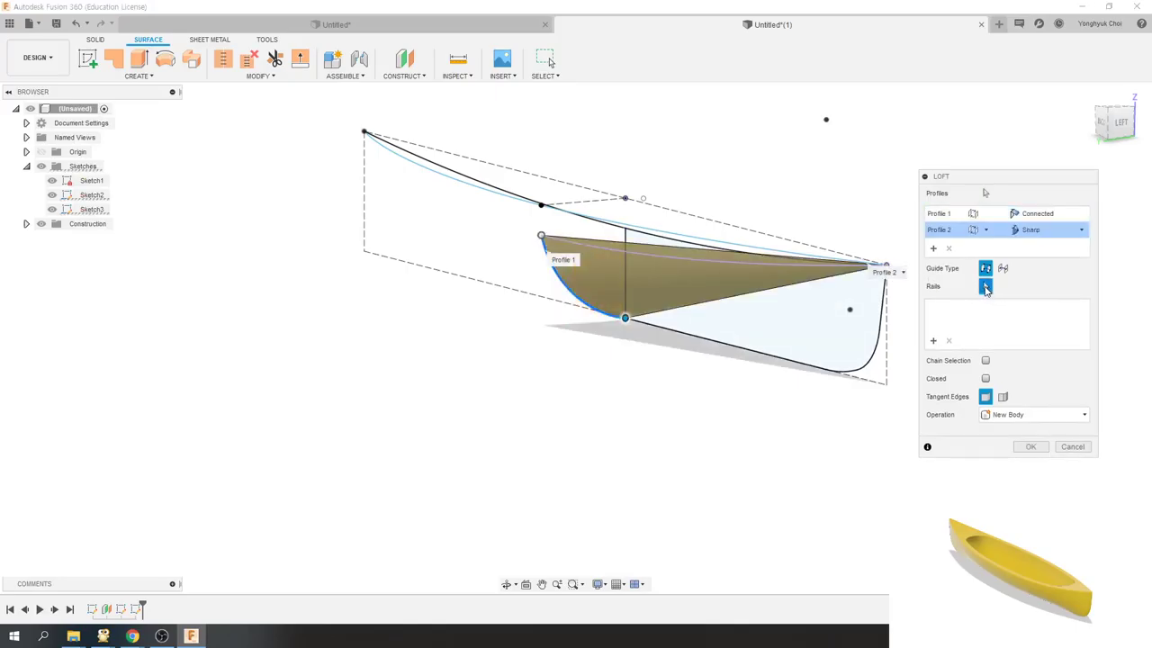
pyautogui.click(704, 259)
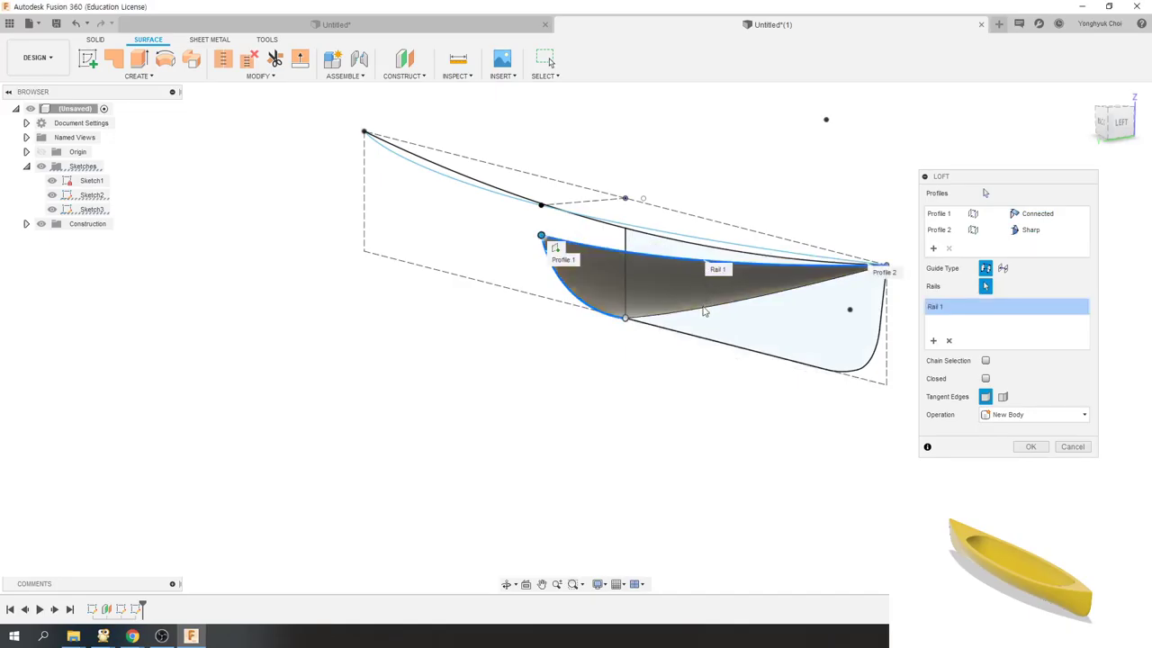
pyautogui.click(934, 341)
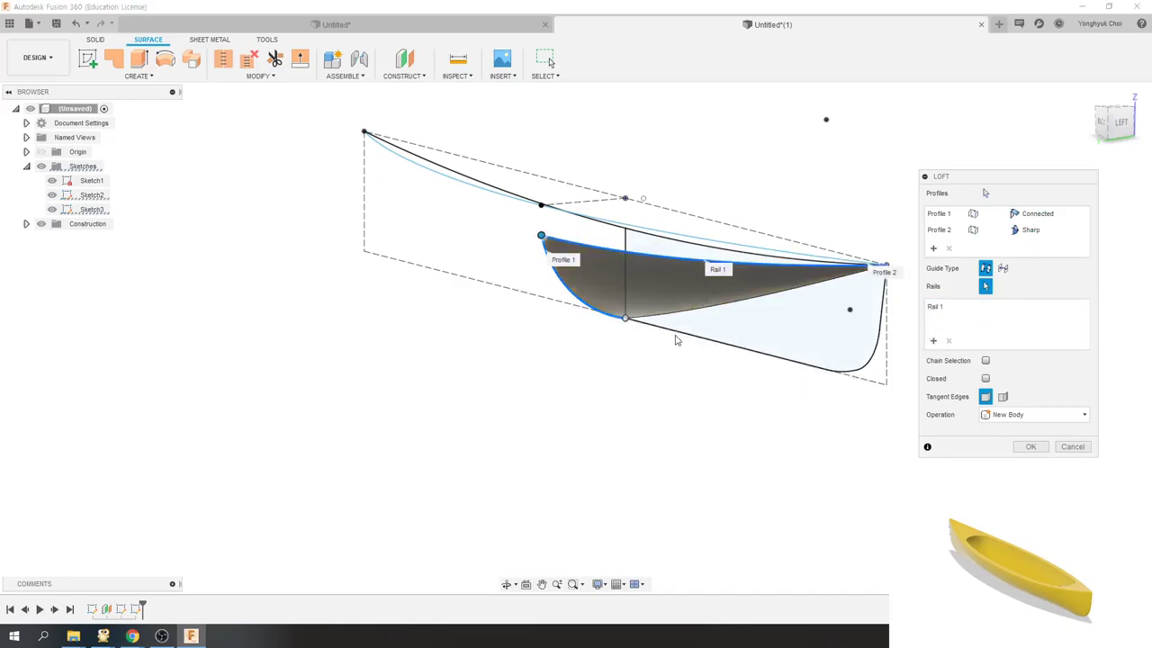
pyautogui.click(689, 338)
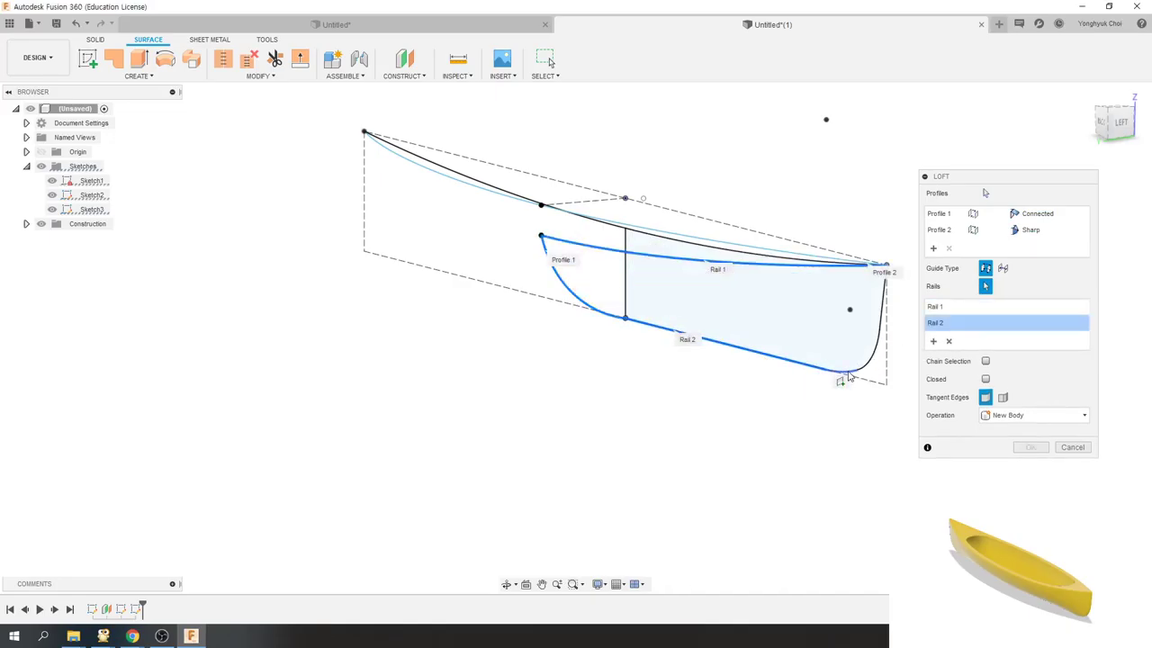
pyautogui.keyDown('shift'); pyautogui.moveTo(562, 427); pyautogui.dragTo(504, 406, button='middle'); pyautogui.keyUp('shift')
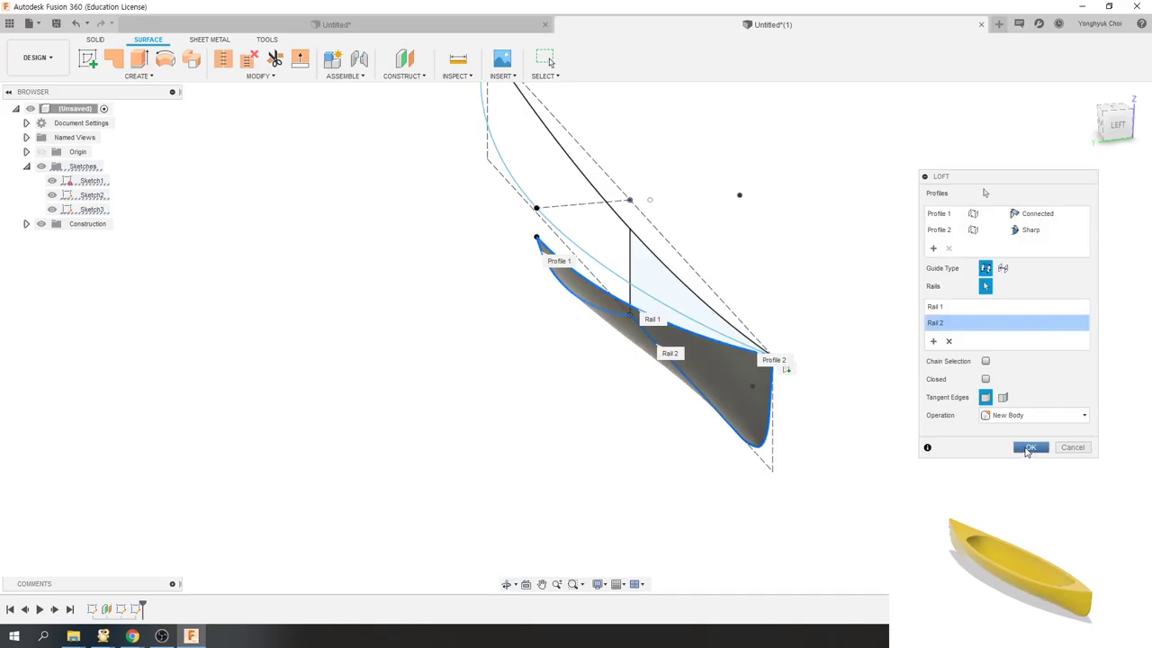
pyautogui.click(1026, 450)
pyautogui.moveTo(550, 426)
pyautogui.keyDown('shift'); pyautogui.mouseDown(button='middle')
pyautogui.moveTo(685, 430)
pyautogui.moveTo(702, 337)
pyautogui.mouseUp(button='middle'); pyautogui.keyUp('shift')
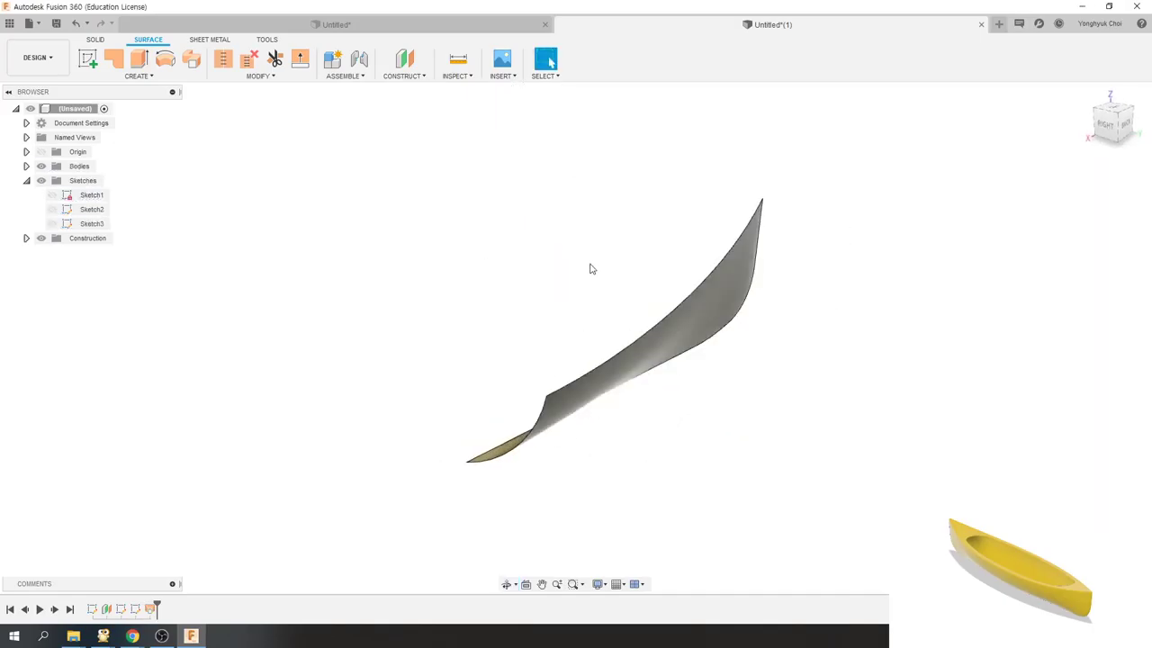
# - Mirror the lofted surface across the midship origin plane, then switch to the Untitled* design
pyautogui.scroll(-2, 591, 268)
pyautogui.click(138, 75)
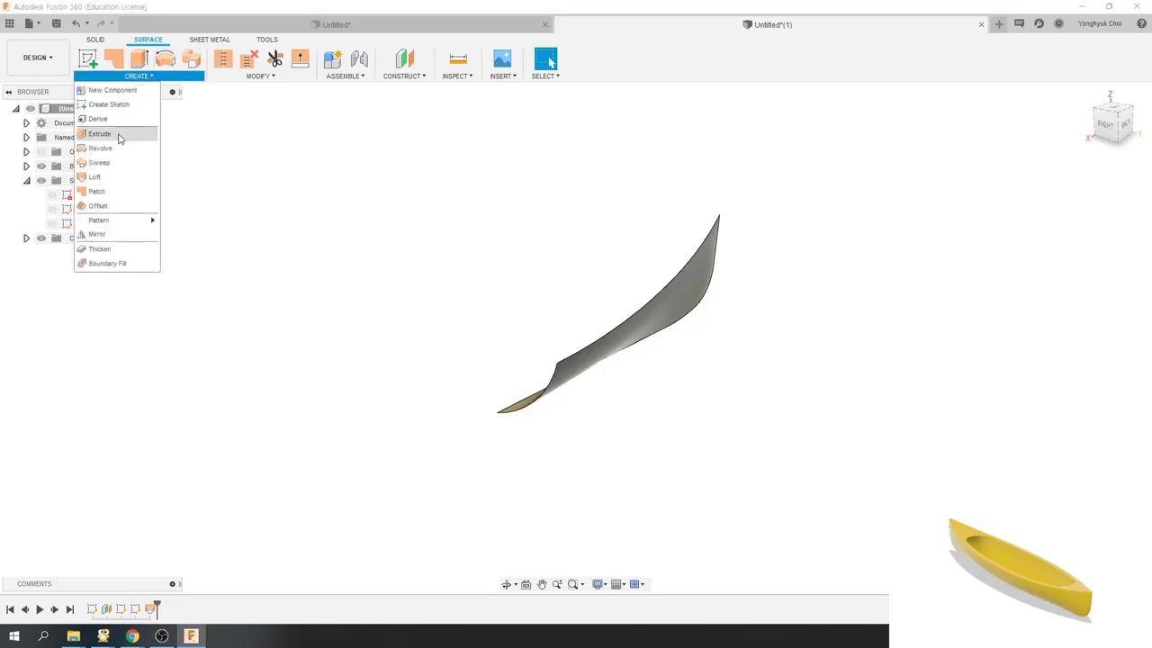
pyautogui.click(93, 235)
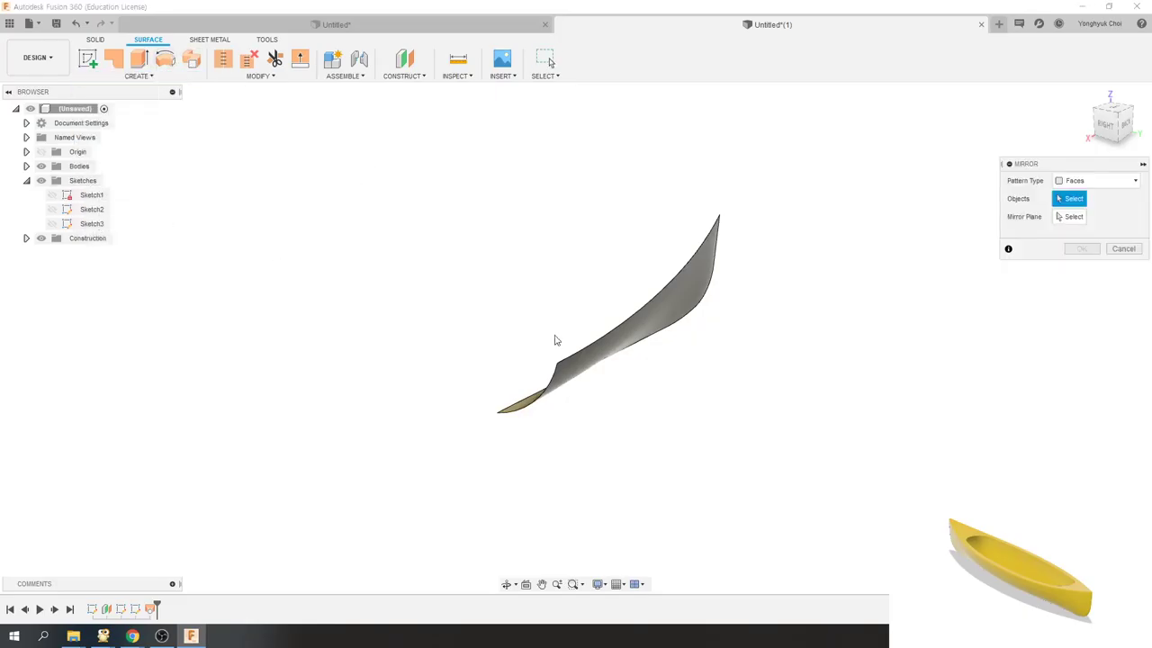
pyautogui.click(586, 364)
pyautogui.click(1084, 216)
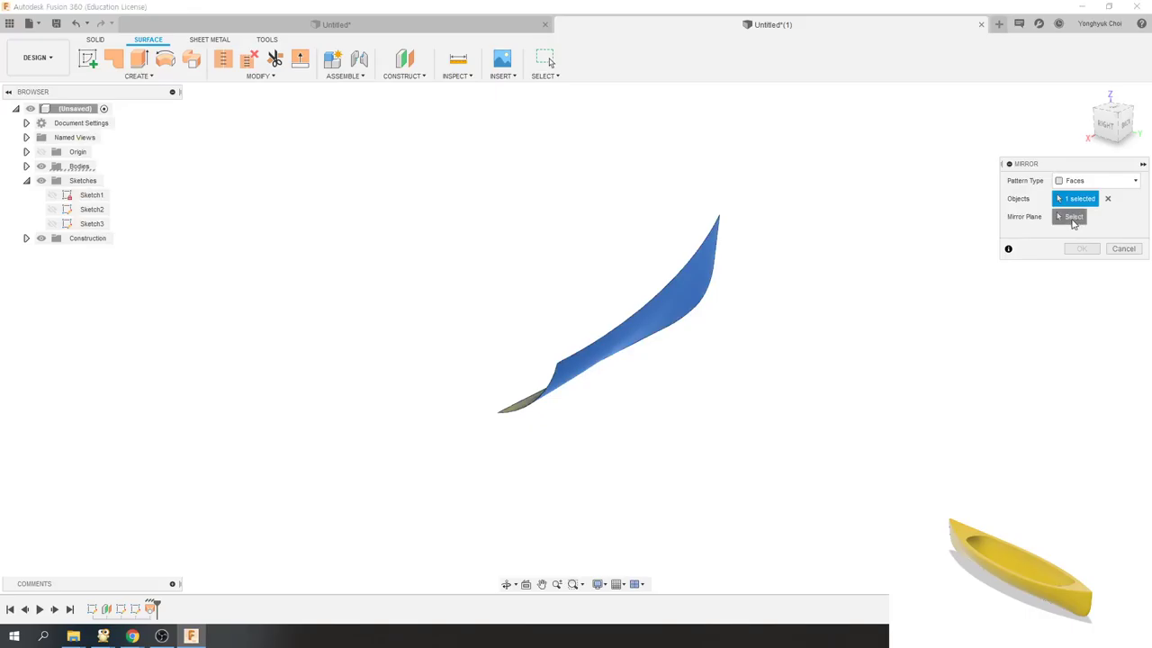
pyautogui.click(539, 385)
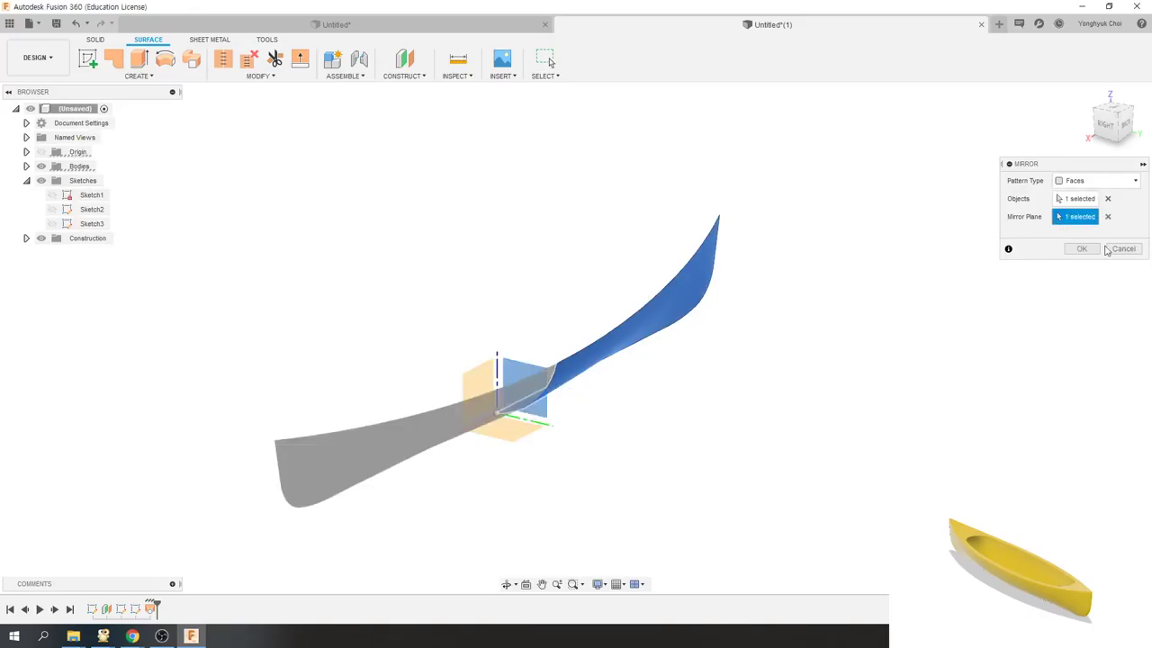
pyautogui.click(1081, 248)
pyautogui.moveTo(804, 376)
pyautogui.keyDown('shift'); pyautogui.mouseDown(button='middle')
pyautogui.moveTo(709, 353)
pyautogui.moveTo(688, 367)
pyautogui.moveTo(540, 250)
pyautogui.mouseUp(button='middle'); pyautogui.keyUp('shift')
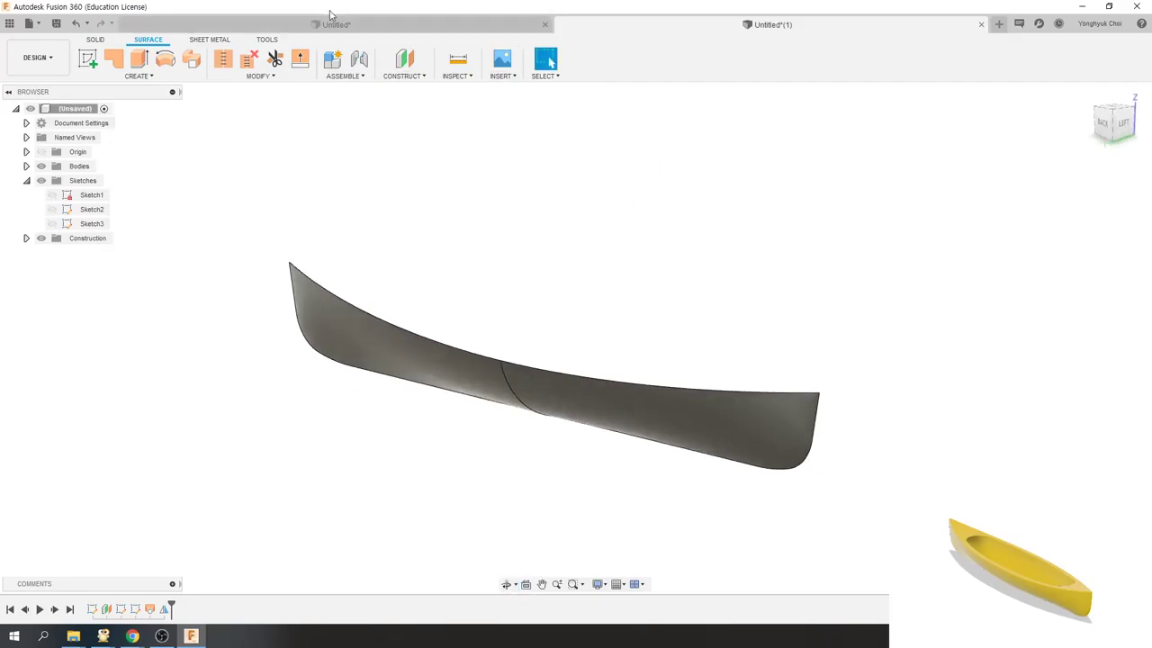
pyautogui.click(338, 24)
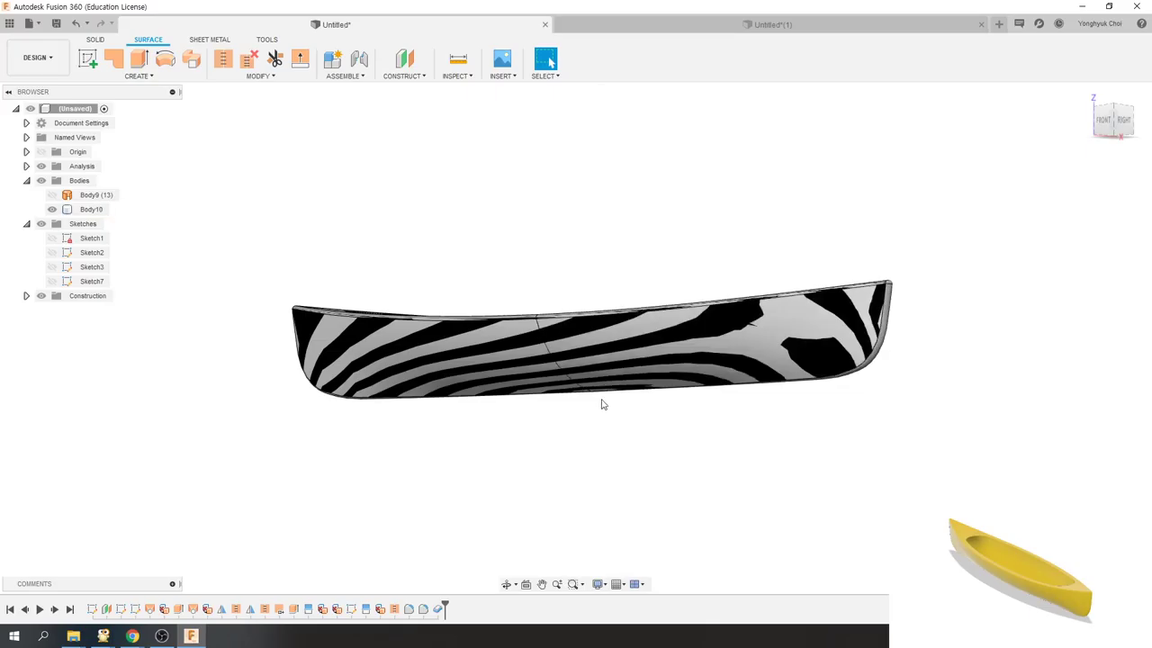
# - Inspect the zebra-striped reference canoe, then return to the Untitled*(1) design
pyautogui.keyDown('shift'); pyautogui.moveTo(603, 404); pyautogui.dragTo(579, 347, button='middle'); pyautogui.keyUp('shift')
pyautogui.scroll(3, 441, 404)
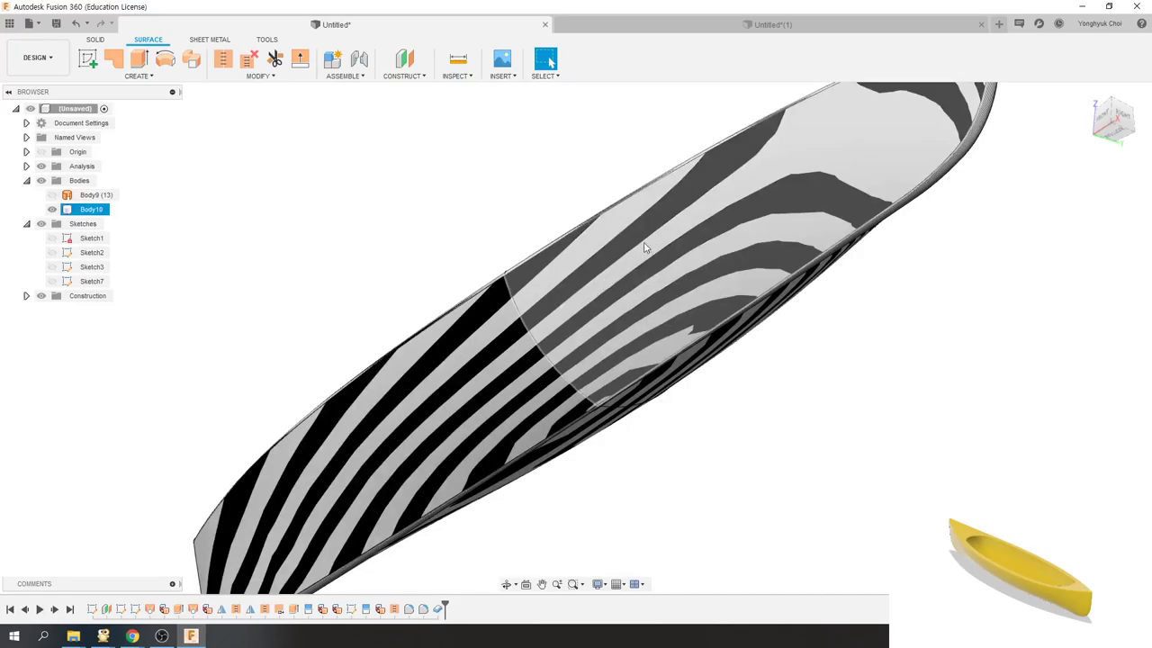
pyautogui.click(684, 32)
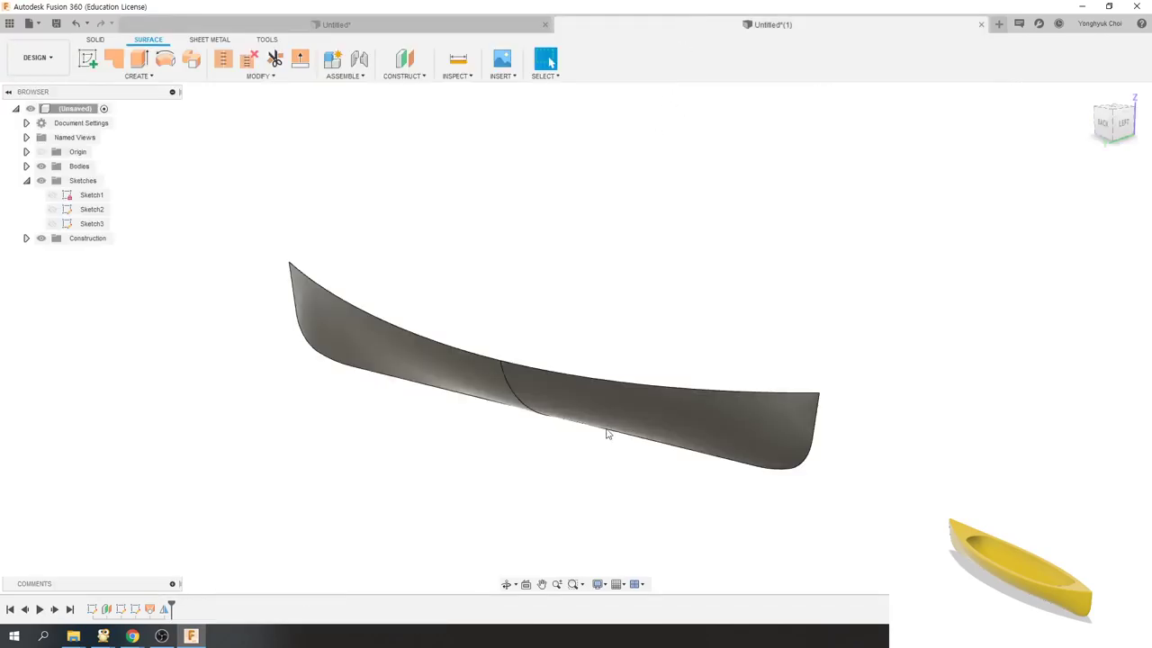
pyautogui.click(611, 408)
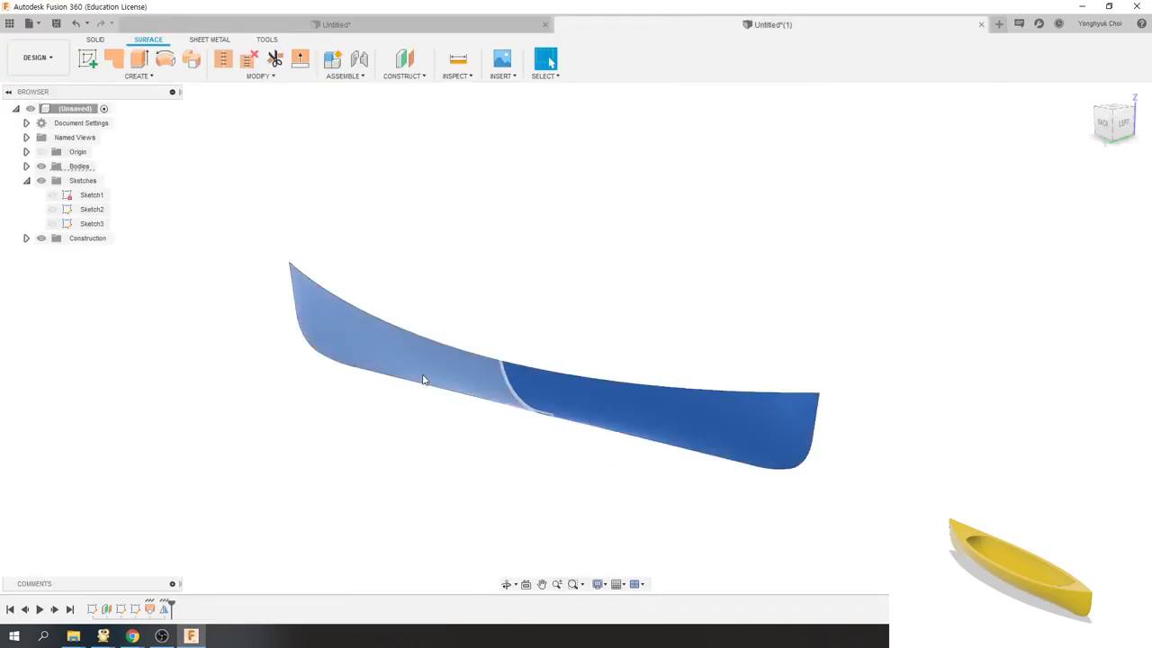
pyautogui.click(472, 77)
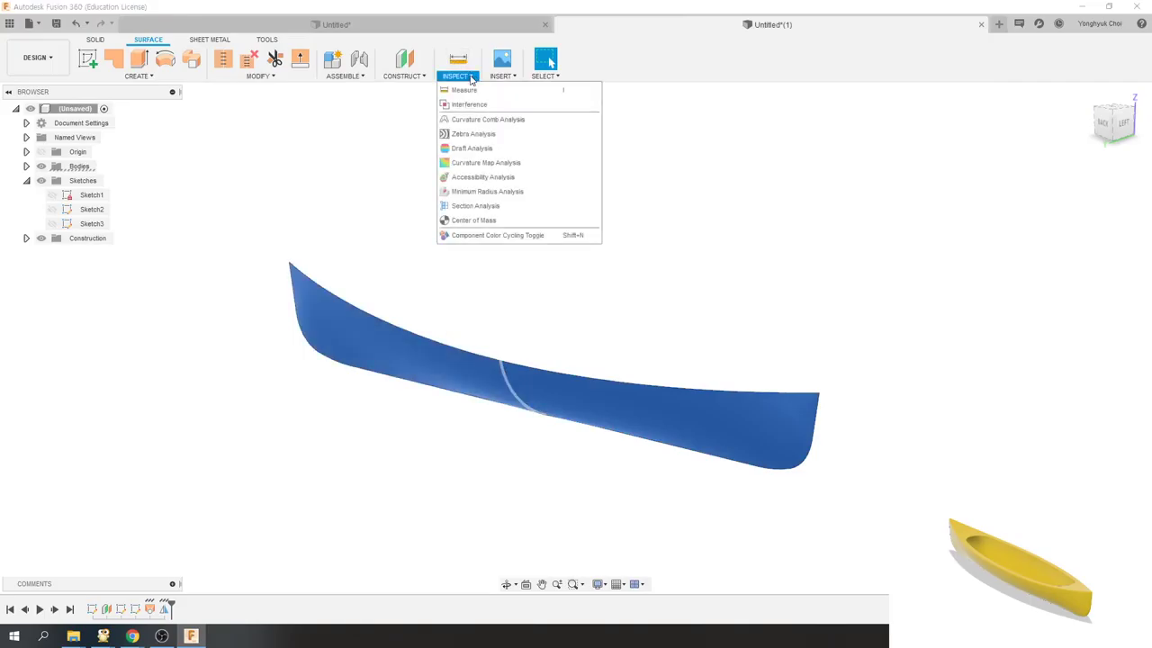
pyautogui.click(459, 133)
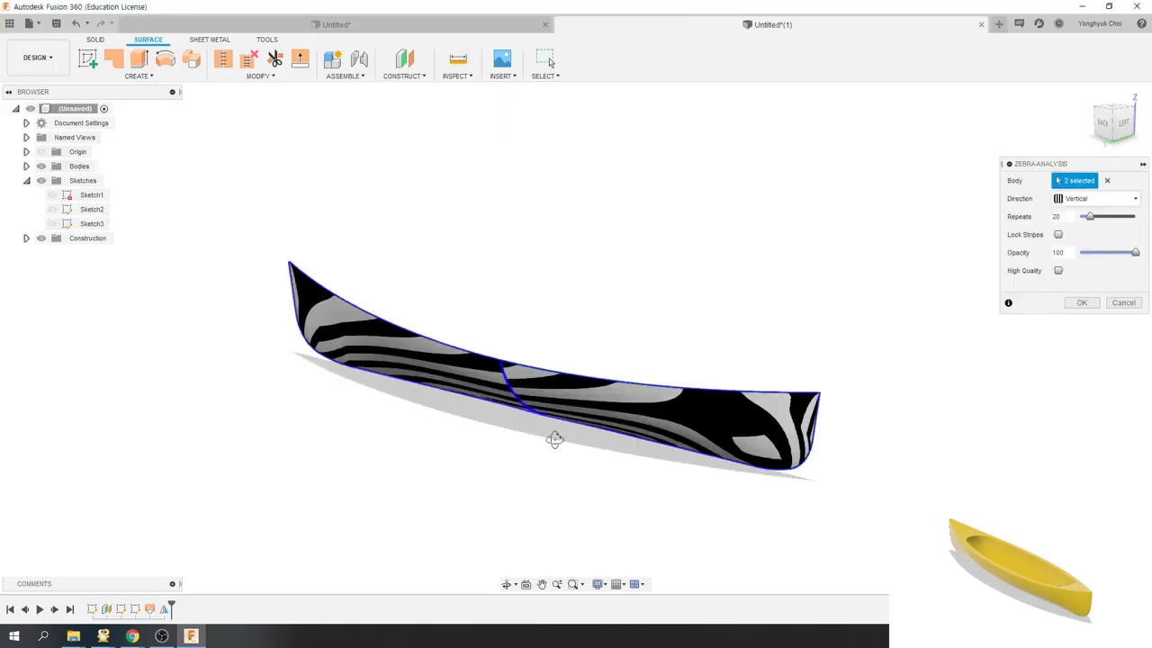
pyautogui.keyDown('shift'); pyautogui.moveTo(555, 439); pyautogui.dragTo(547, 442, button='middle'); pyautogui.keyUp('shift')
pyautogui.scroll(3, 540, 453)
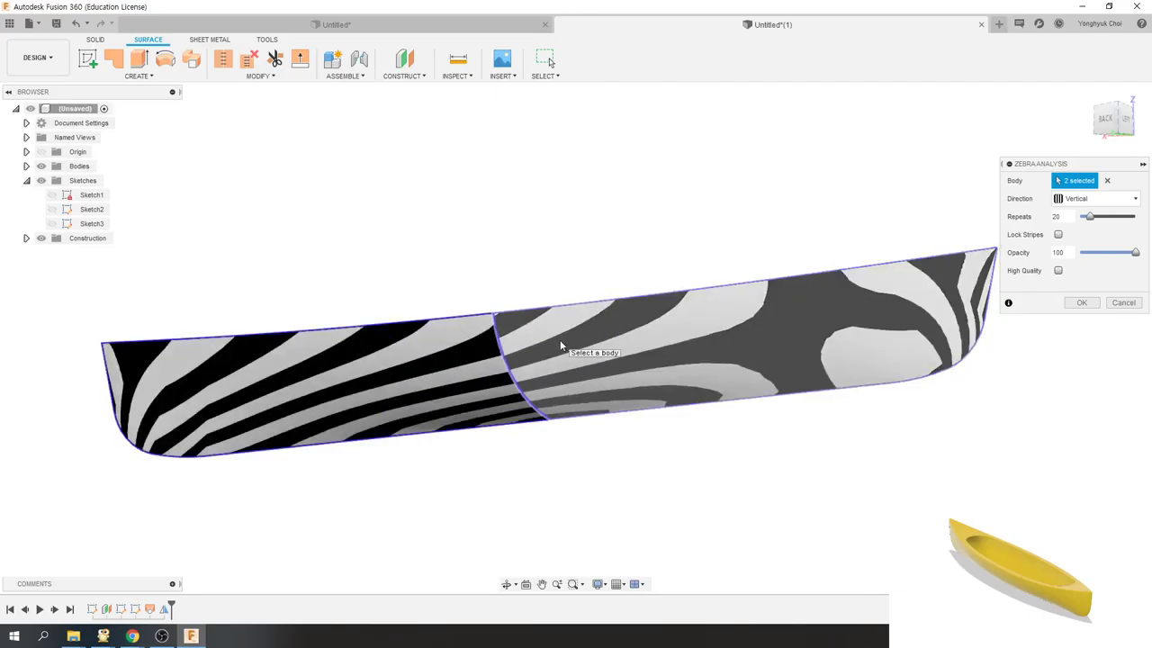
pyautogui.click(1081, 303)
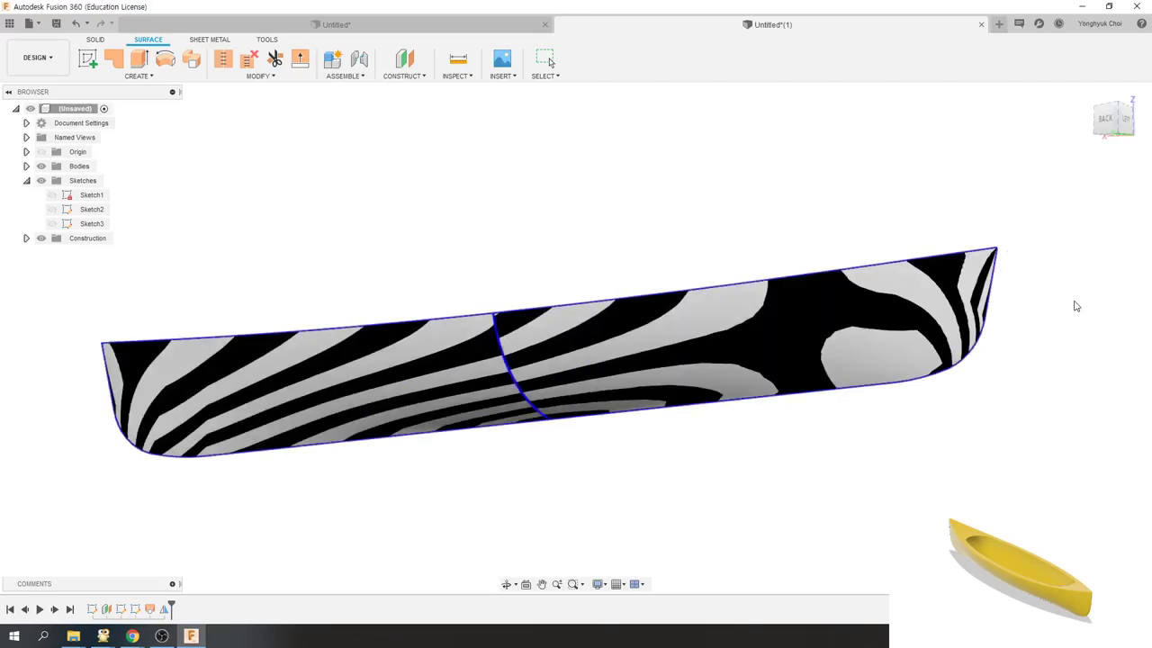
pyautogui.hotkey('ctrl', 'z')
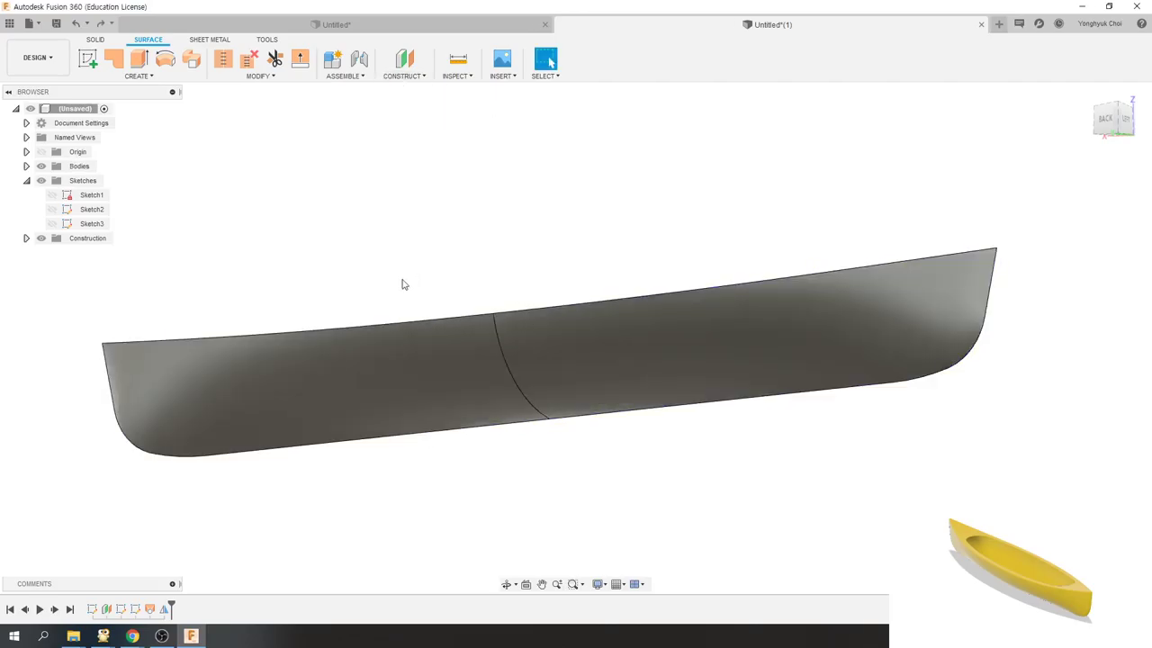
# - Switch the model to the Shaded visual style and orbit to look along the hull edge
pyautogui.click(599, 585)
pyautogui.moveTo(622, 475)
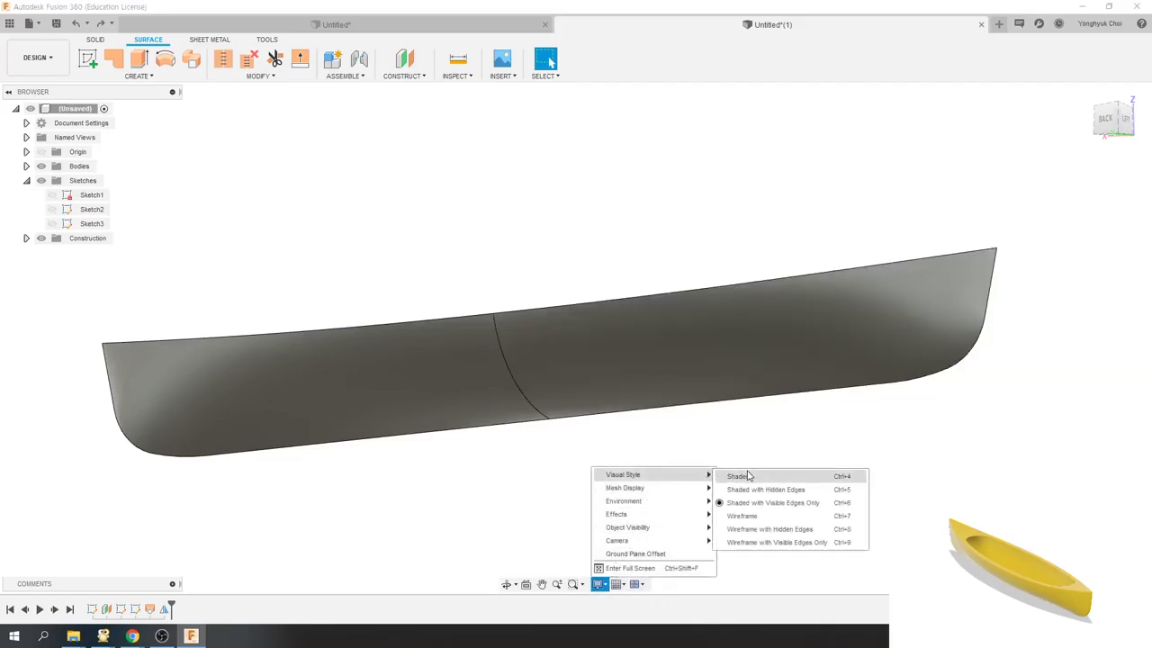
pyautogui.click(747, 475)
pyautogui.press('F4')
pyautogui.moveTo(653, 442)
pyautogui.mouseDown()
pyautogui.moveTo(639, 399)
pyautogui.moveTo(615, 387)
pyautogui.moveTo(615, 321)
pyautogui.mouseUp()
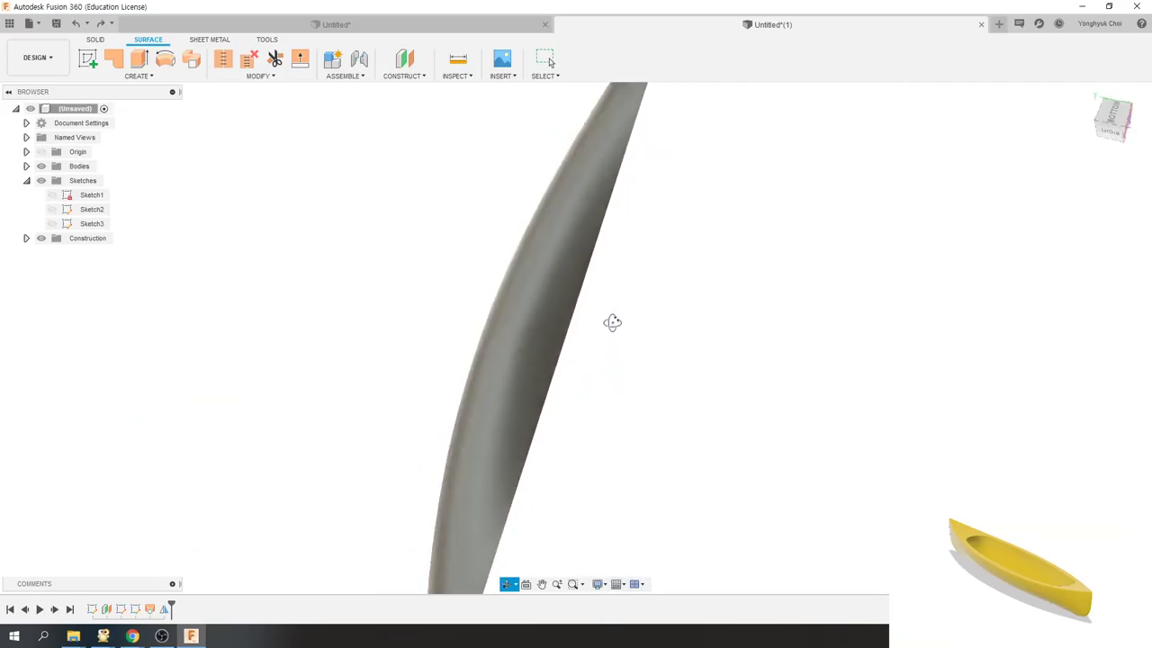
pyautogui.press('Escape')
# - Inspect the seam from both sides, then undo the mirror and loft surfaces
pyautogui.scroll(3, 495, 333)
pyautogui.scroll(3, 566, 326)
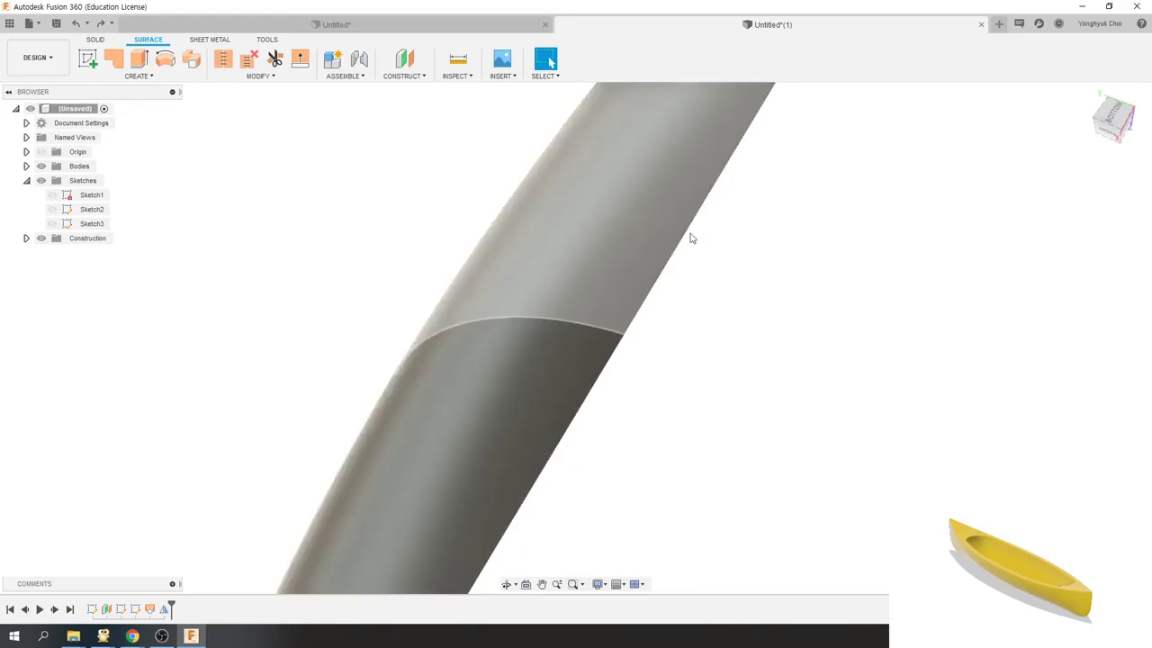
pyautogui.scroll(2, 581, 298)
pyautogui.scroll(-3, 684, 327)
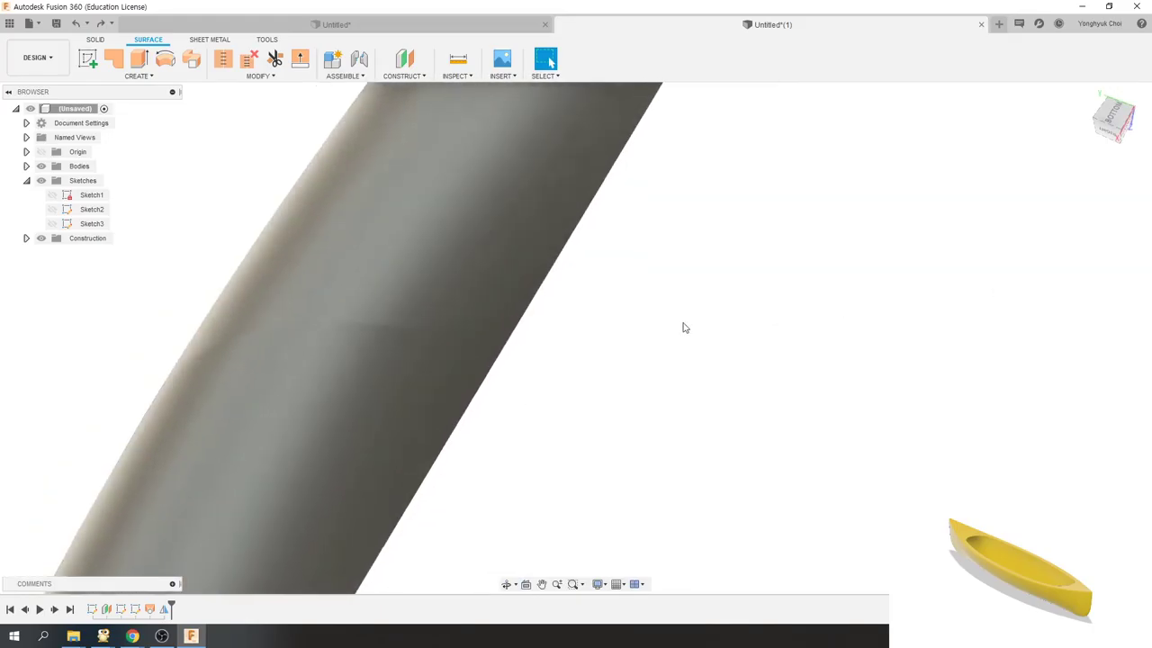
pyautogui.scroll(-2, 693, 328)
pyautogui.scroll(-2, 693, 329)
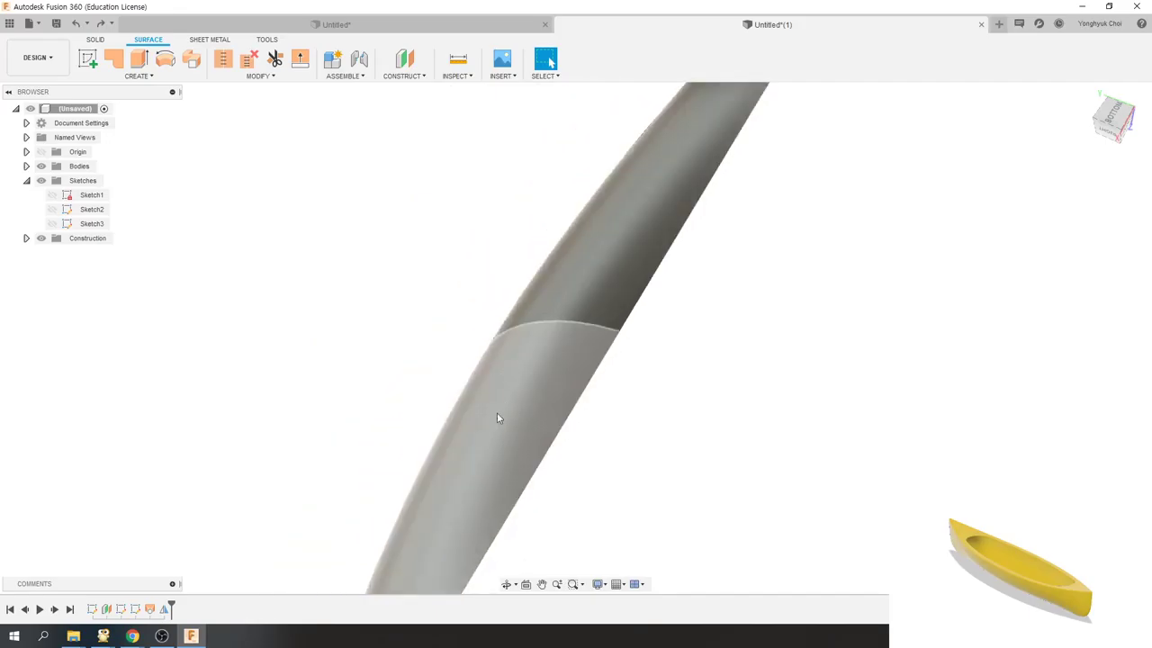
pyautogui.scroll(-3, 625, 376)
pyautogui.keyDown('shift'); pyautogui.moveTo(680, 362); pyautogui.dragTo(616, 498, button='middle'); pyautogui.keyUp('shift')
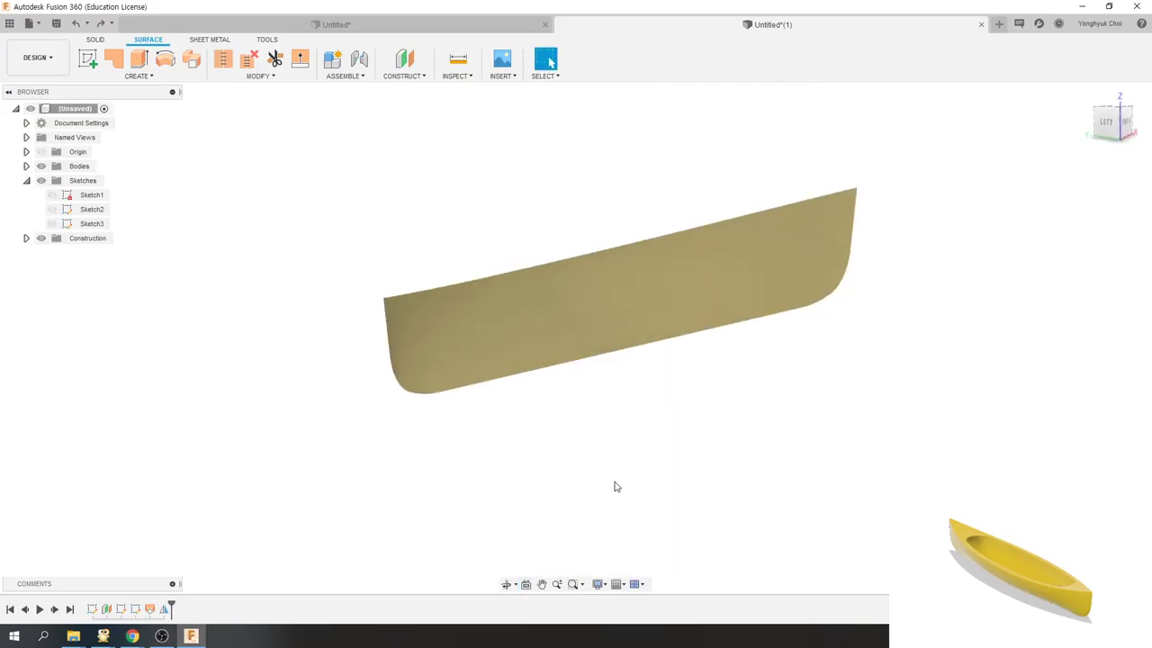
pyautogui.keyDown('shift'); pyautogui.moveTo(443, 414); pyautogui.dragTo(501, 396, button='middle'); pyautogui.keyUp('shift')
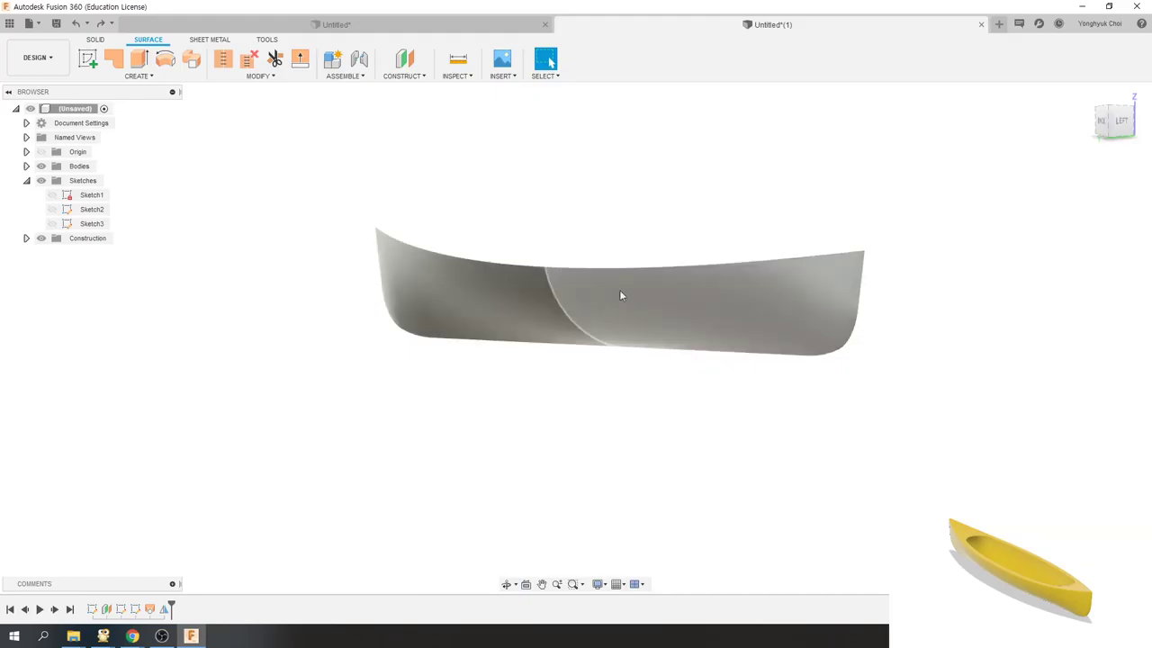
pyautogui.hotkey('ctrl', 'z')
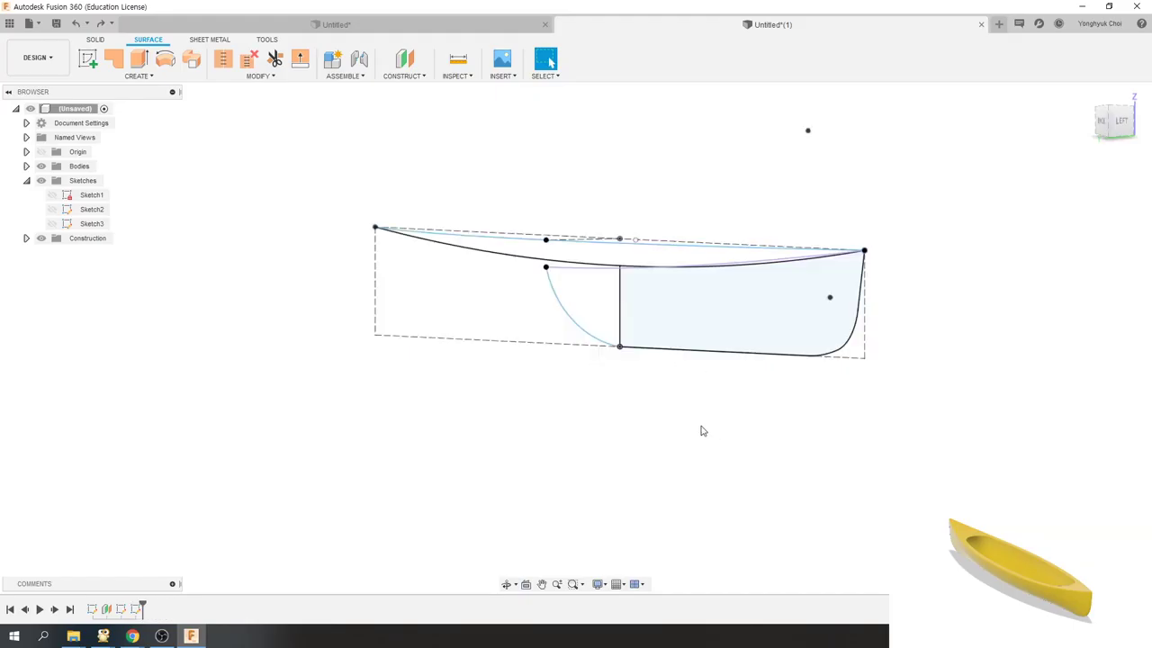
# - Surface-extrude the curved midship section arc 300 mm as a new body
pyautogui.keyDown('shift'); pyautogui.moveTo(840, 442); pyautogui.dragTo(554, 405, button='middle'); pyautogui.keyUp('shift')
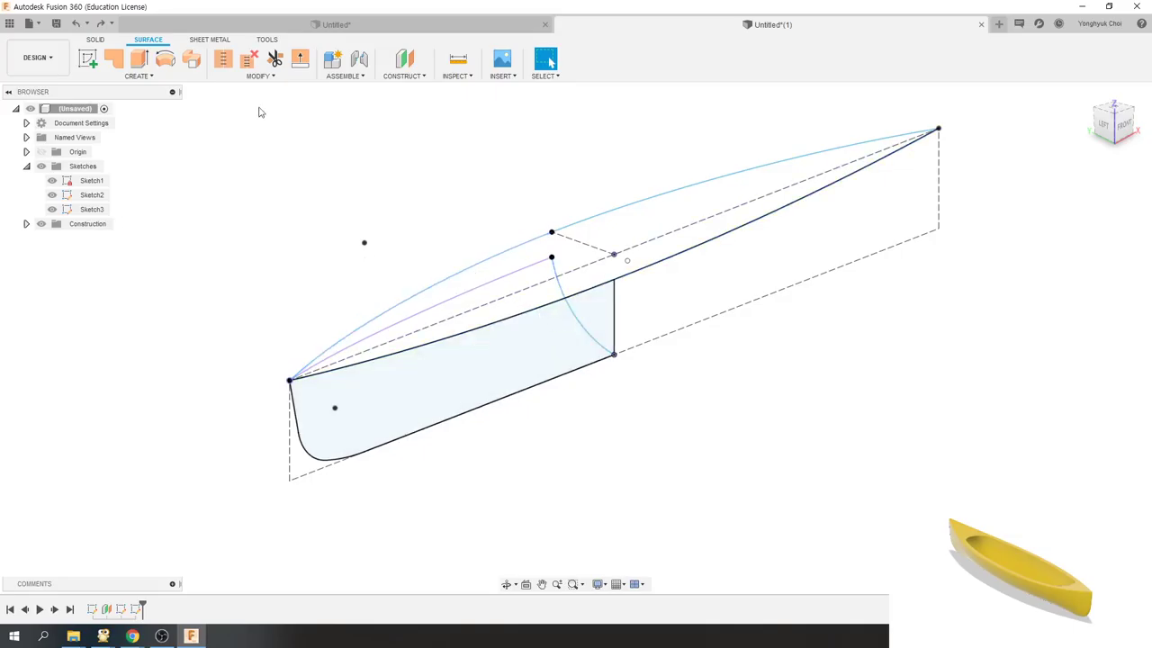
pyautogui.click(139, 58)
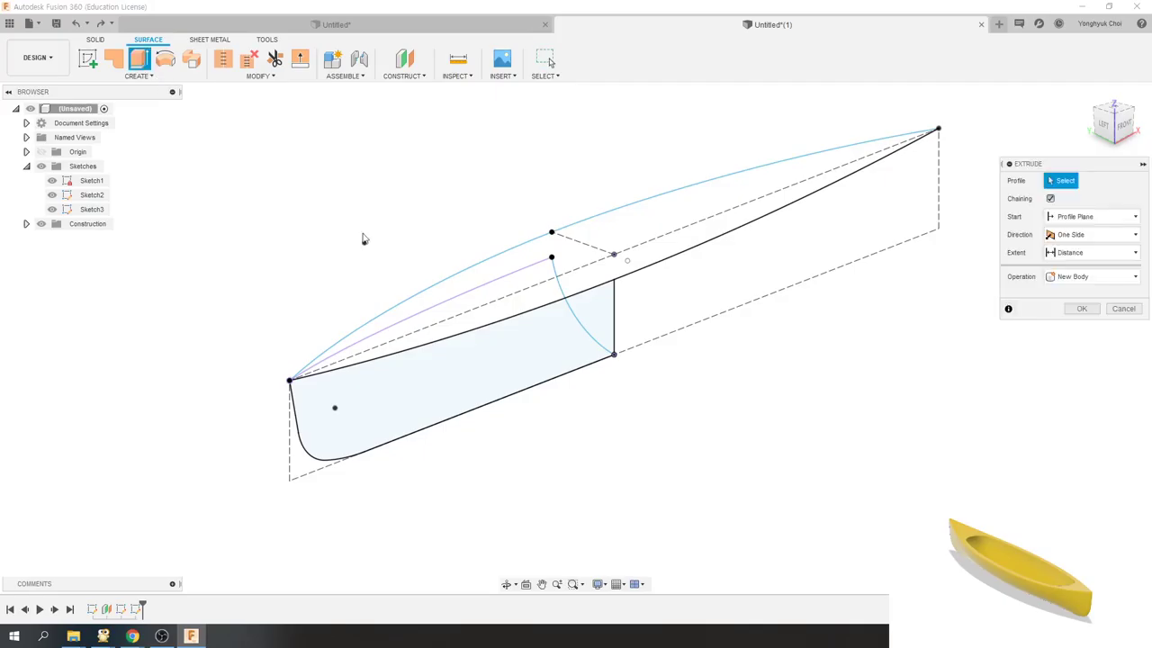
pyautogui.click(585, 321)
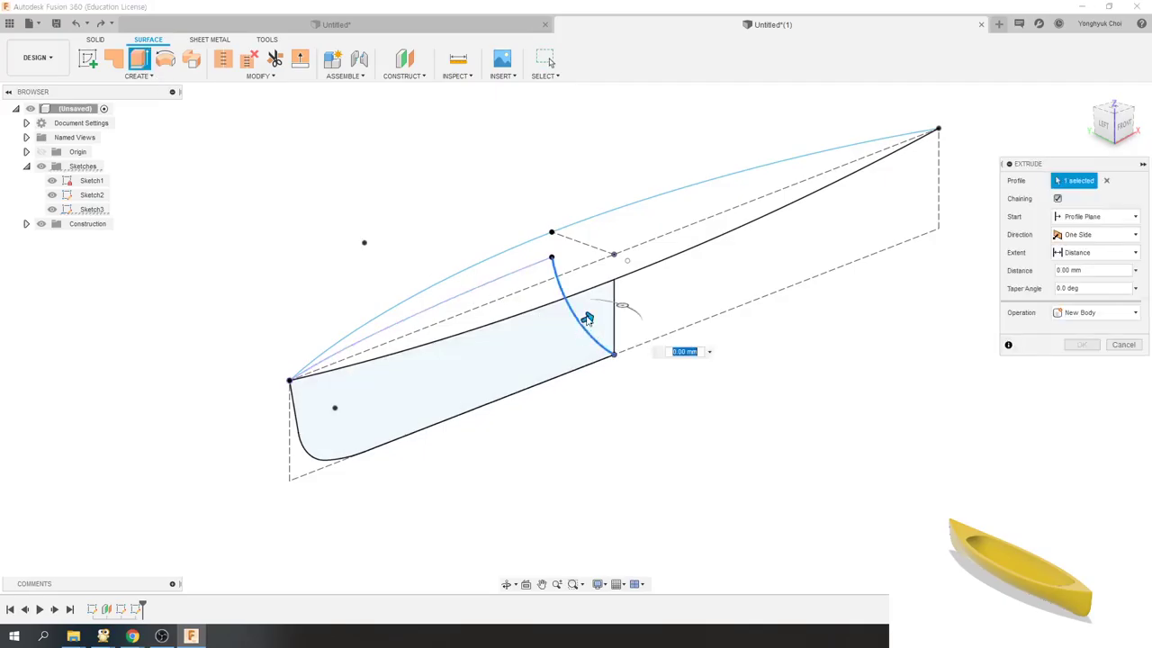
pyautogui.moveTo(585, 319); pyautogui.dragTo(662, 288)
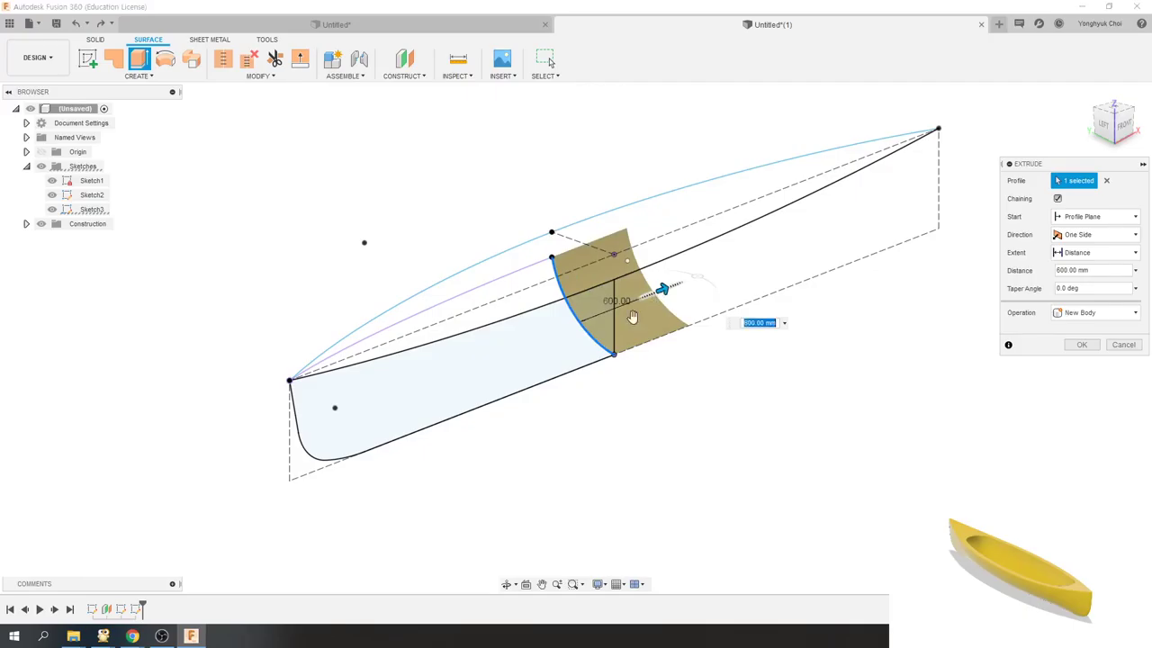
pyautogui.keyDown('shift'); pyautogui.moveTo(510, 391); pyautogui.dragTo(569, 315, button='middle'); pyautogui.keyUp('shift')
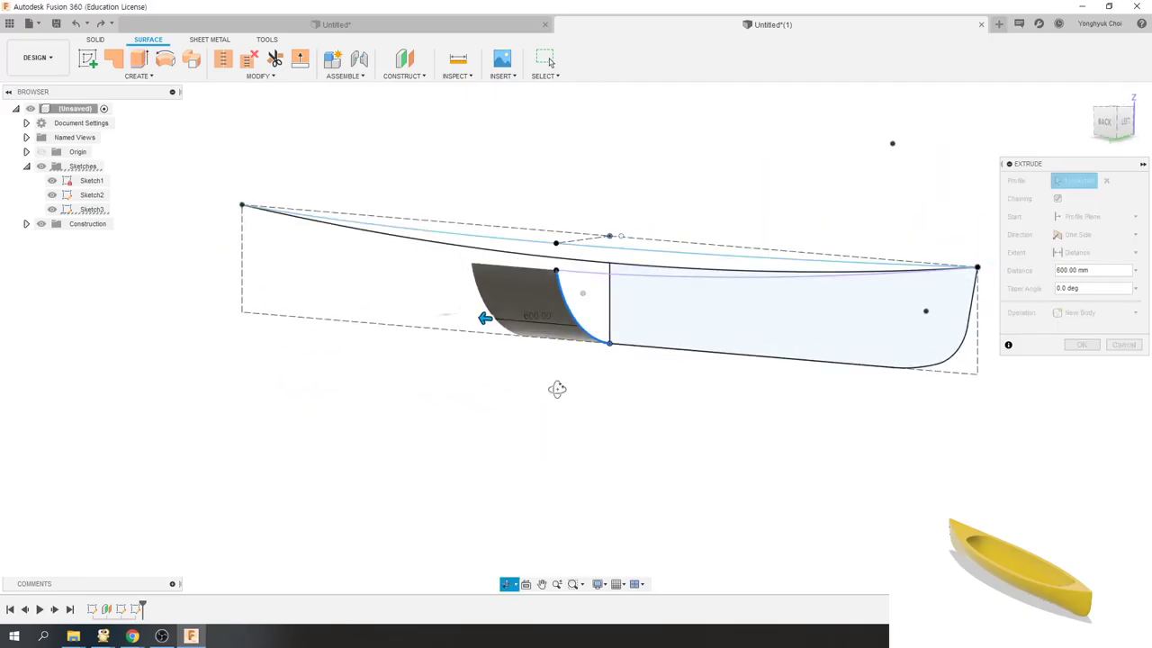
pyautogui.moveTo(477, 320)
pyautogui.mouseDown()
pyautogui.moveTo(536, 323)
pyautogui.moveTo(526, 319)
pyautogui.mouseUp()
pyautogui.keyDown('shift'); pyautogui.moveTo(607, 427); pyautogui.dragTo(485, 442, button='middle'); pyautogui.keyUp('shift')
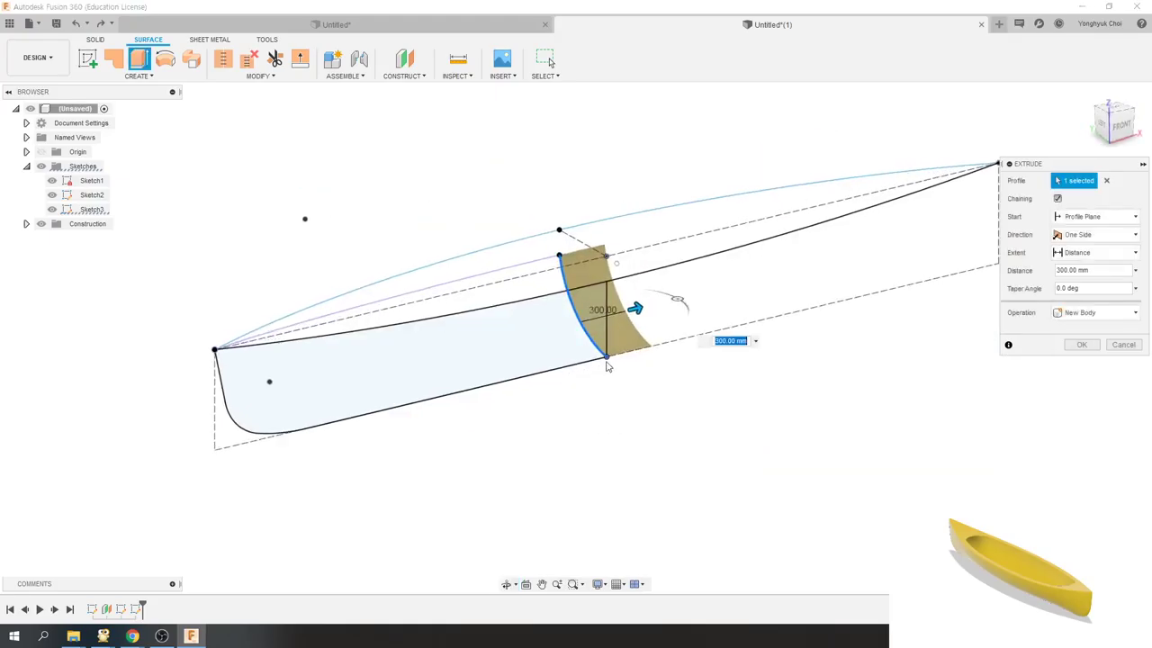
pyautogui.scroll(2, 618, 248)
pyautogui.keyDown('shift'); pyautogui.moveTo(600, 424); pyautogui.dragTo(620, 438, button='middle'); pyautogui.keyUp('shift')
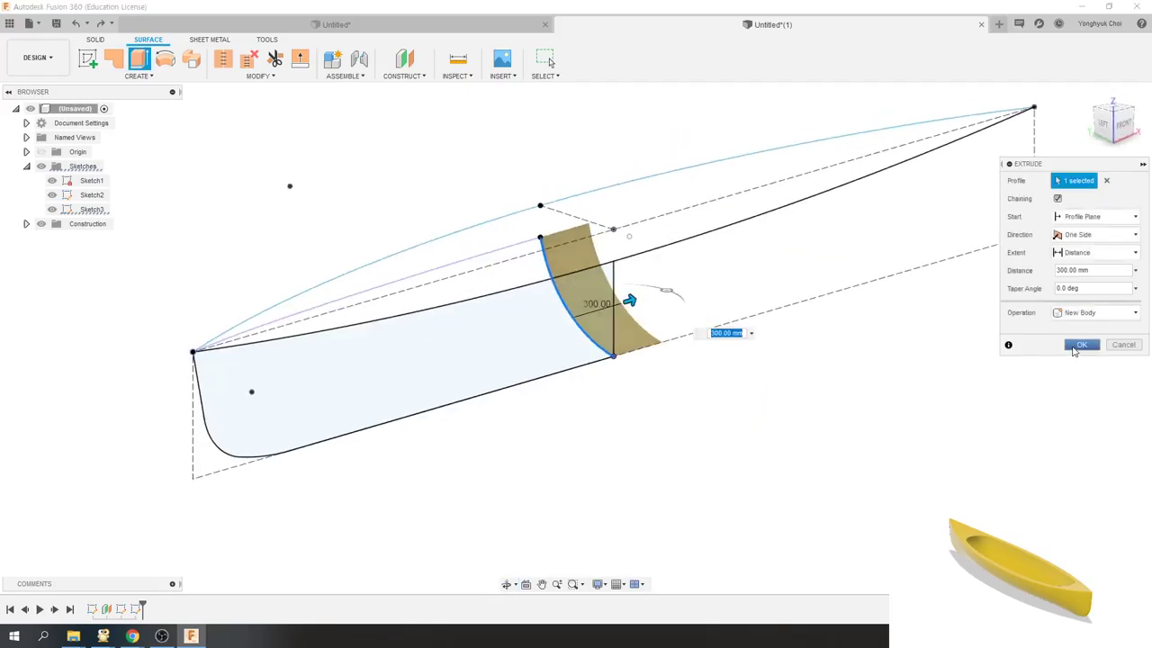
pyautogui.click(1080, 345)
pyautogui.keyDown('shift'); pyautogui.moveTo(629, 496); pyautogui.dragTo(694, 466, button='middle'); pyautogui.keyUp('shift')
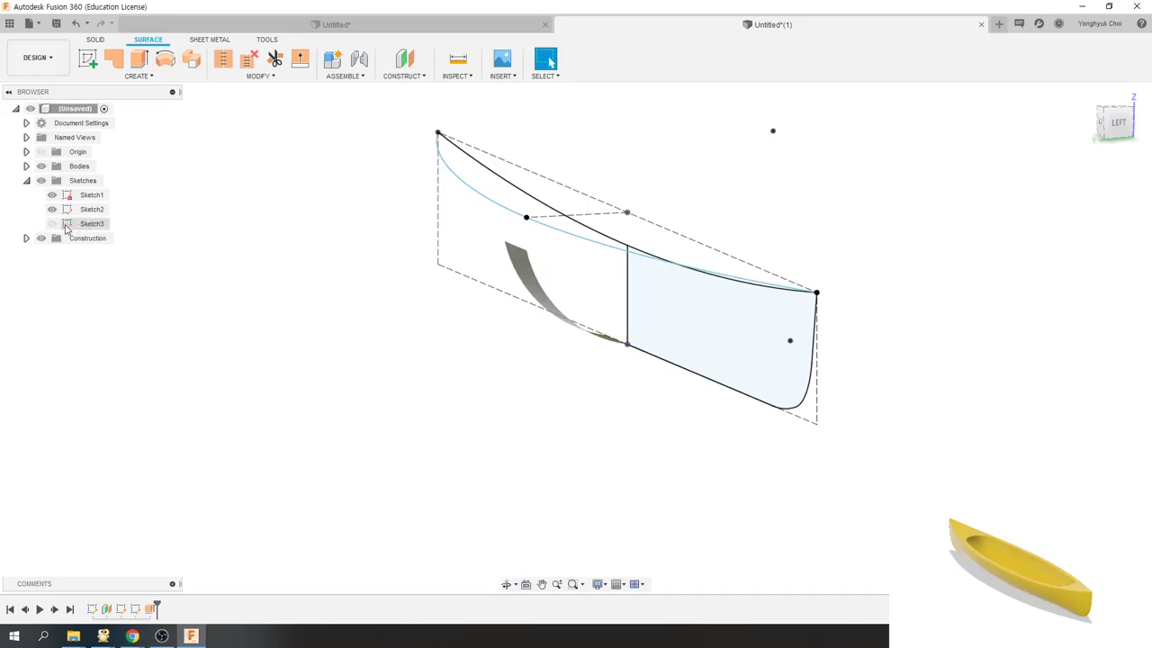
# - Show Sketch3 and start a loft from the end point to the patch's curved edge
pyautogui.click(51, 223)
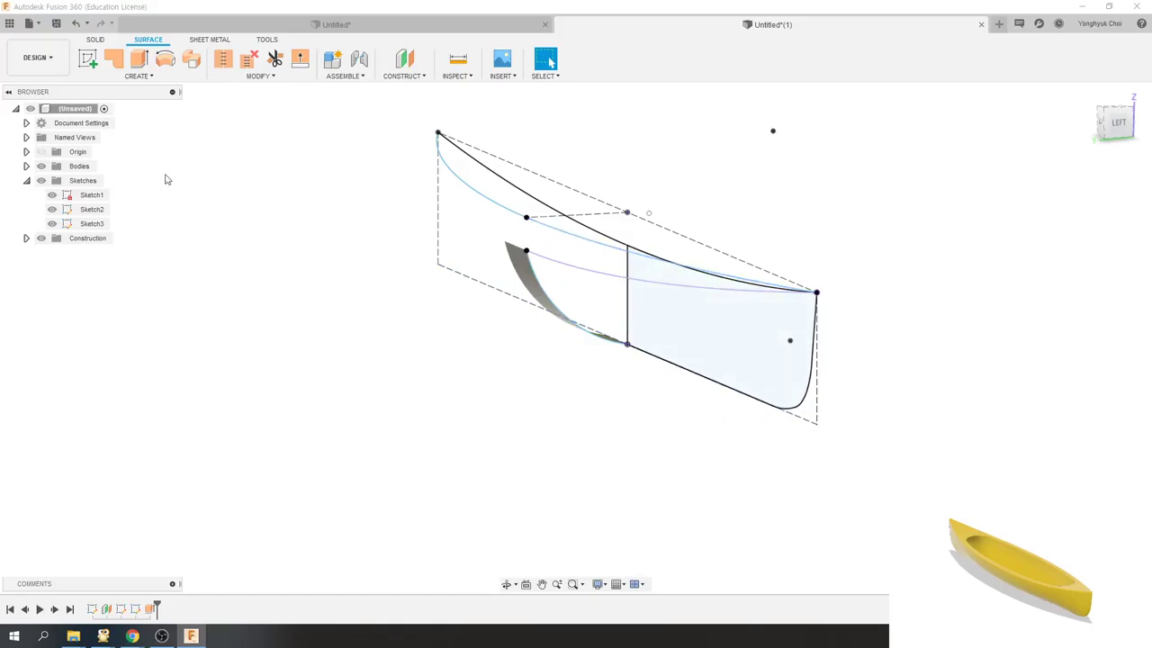
pyautogui.click(142, 78)
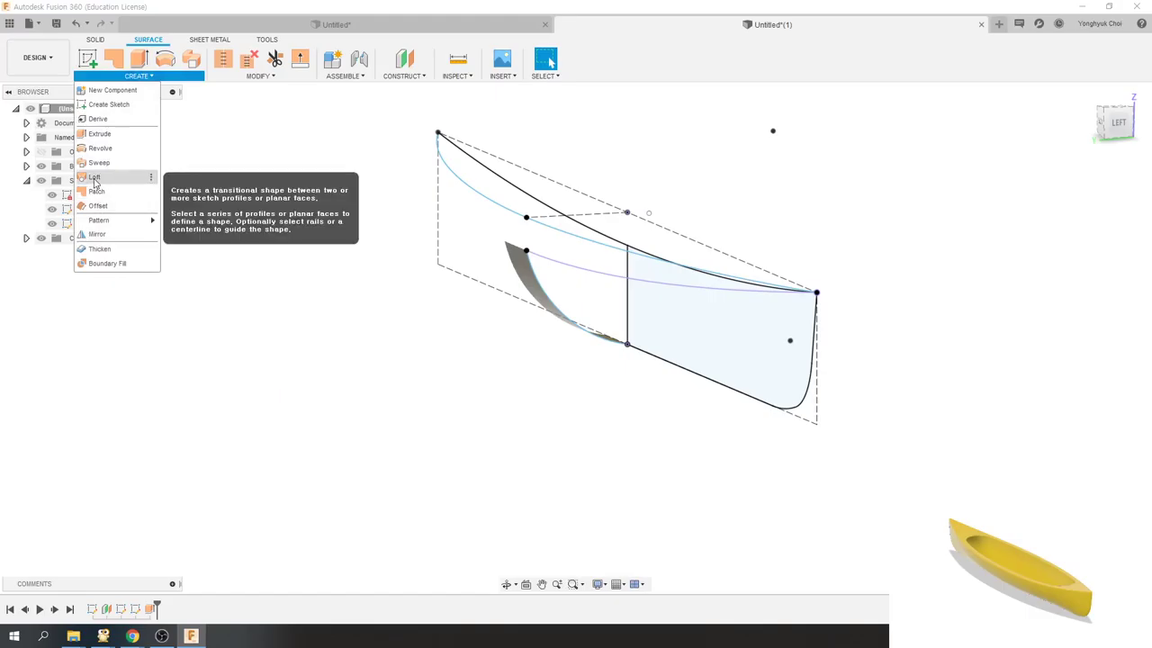
pyautogui.click(96, 178)
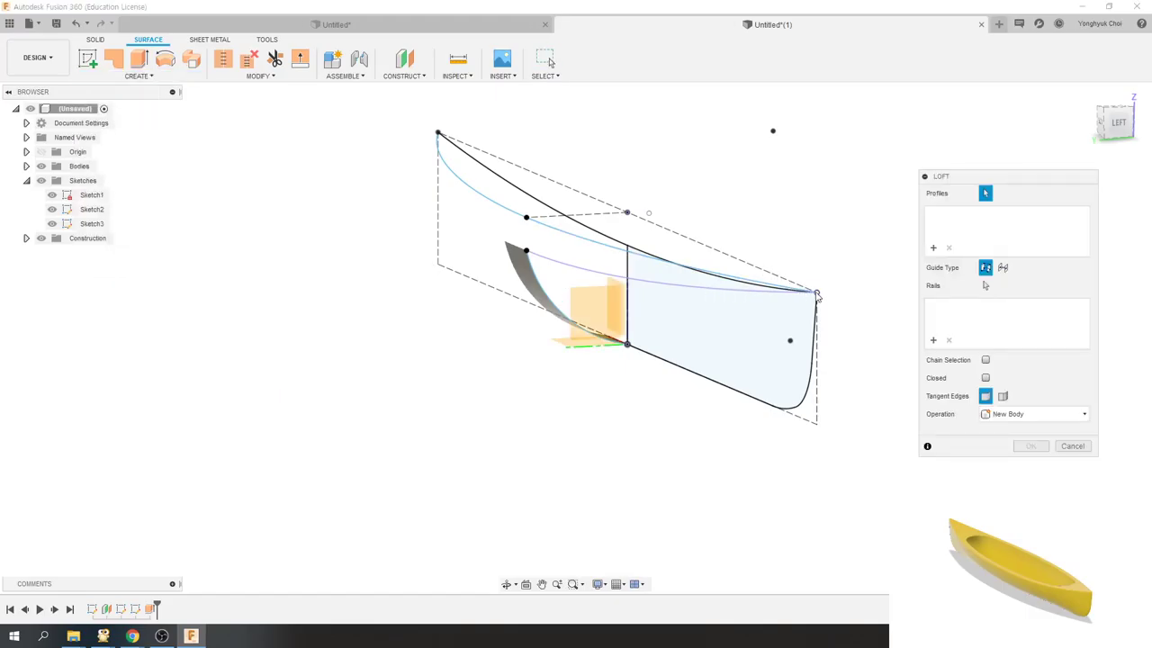
pyautogui.click(817, 293)
pyautogui.click(40, 182)
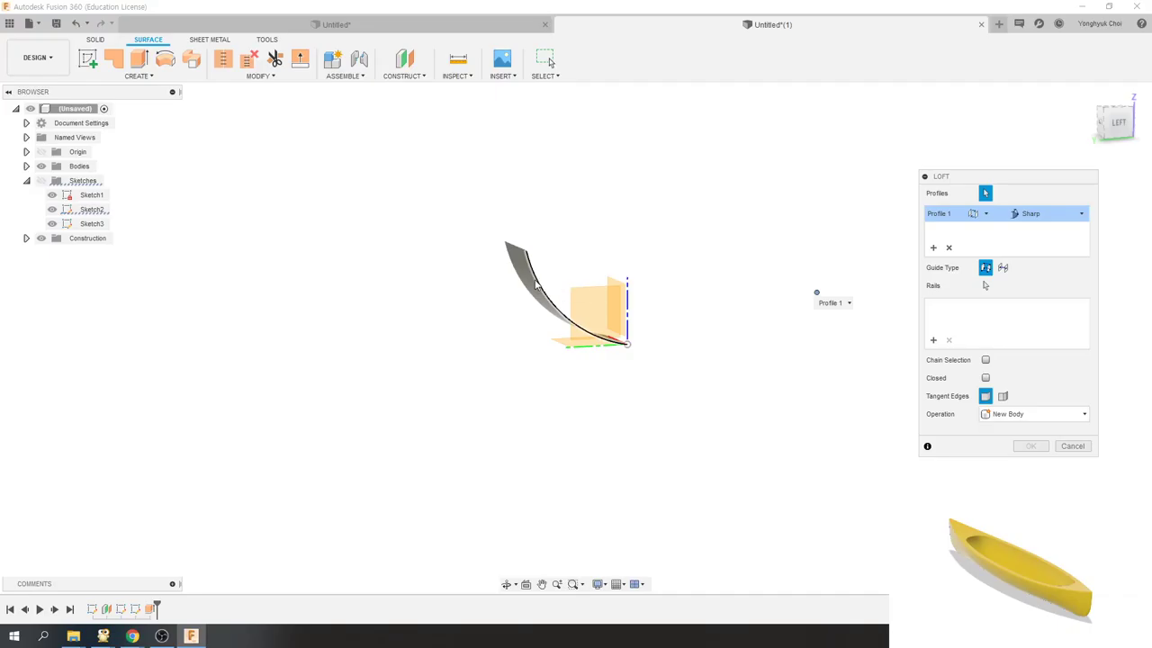
pyautogui.click(536, 286)
pyautogui.keyDown('shift'); pyautogui.moveTo(708, 358); pyautogui.dragTo(733, 348, button='middle'); pyautogui.keyUp('shift')
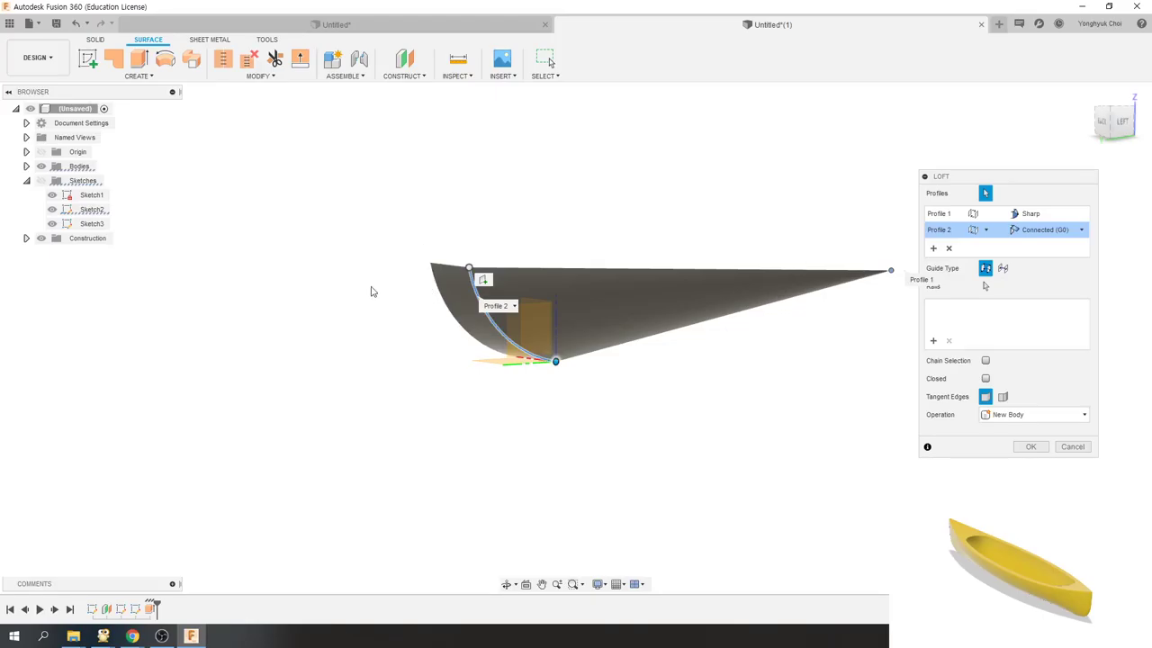
pyautogui.click(40, 180)
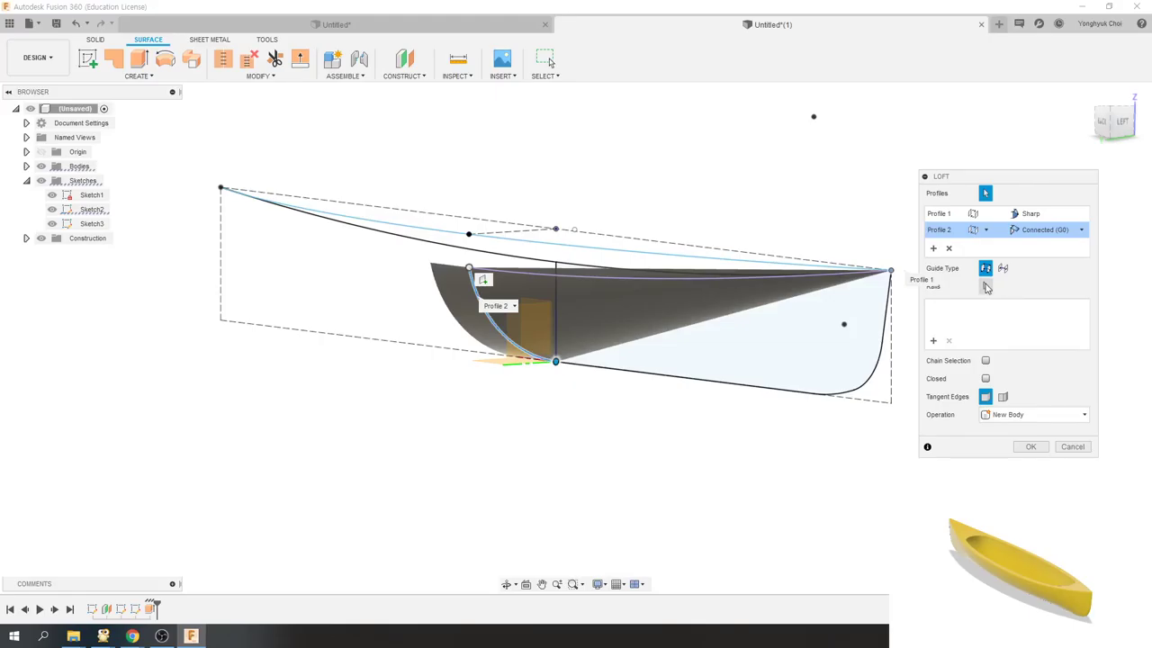
# - Guide the loft with the sheer and bottom curves, make Profile 2 Tangent (G1), and finish it
pyautogui.click(986, 286)
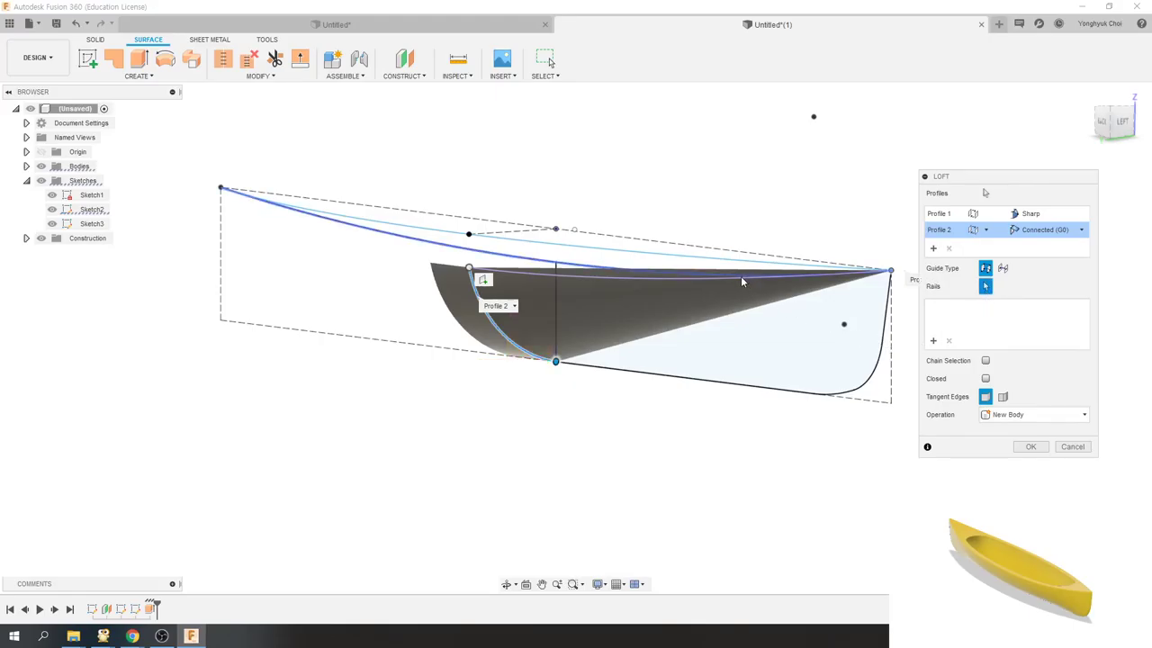
pyautogui.click(696, 278)
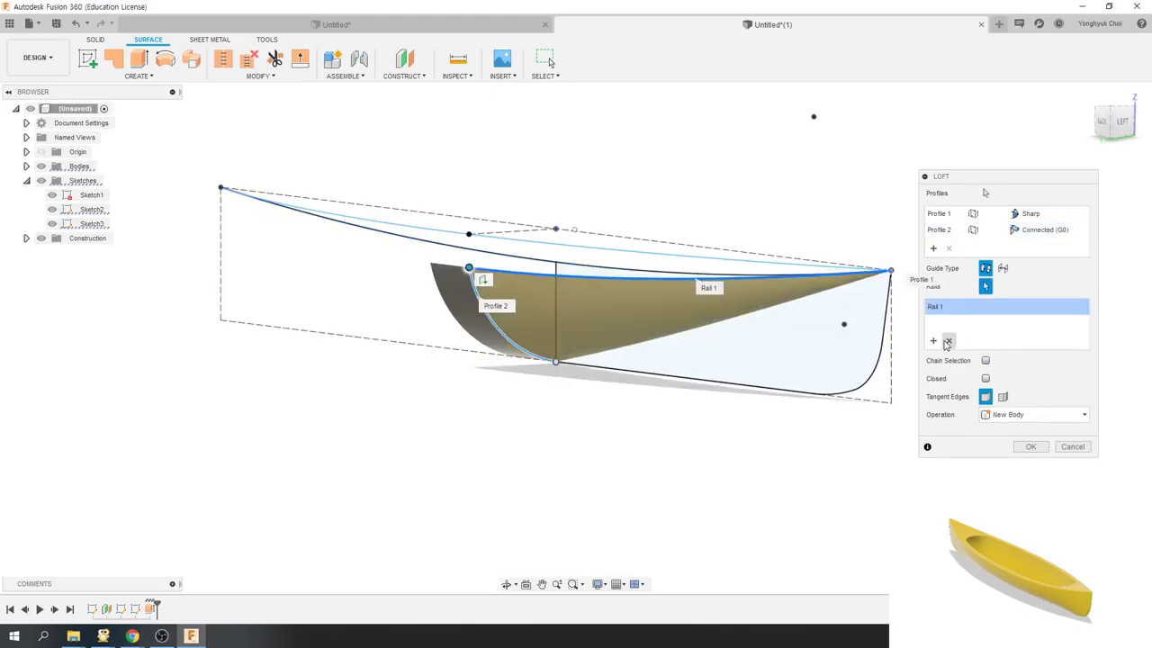
pyautogui.click(889, 333)
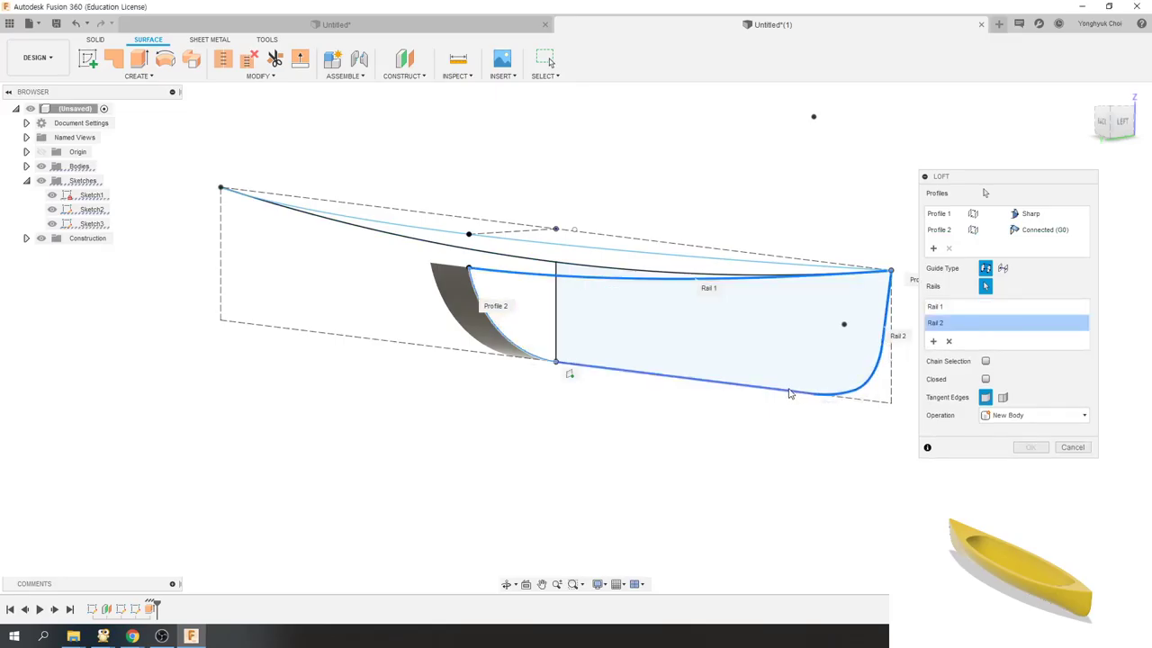
pyautogui.keyDown('shift'); pyautogui.moveTo(729, 462); pyautogui.dragTo(679, 449, button='middle'); pyautogui.keyUp('shift')
pyautogui.moveTo(540, 391)
pyautogui.keyDown('shift'); pyautogui.mouseDown(button='middle')
pyautogui.moveTo(525, 420)
pyautogui.moveTo(578, 436)
pyautogui.mouseUp(button='middle'); pyautogui.keyUp('shift')
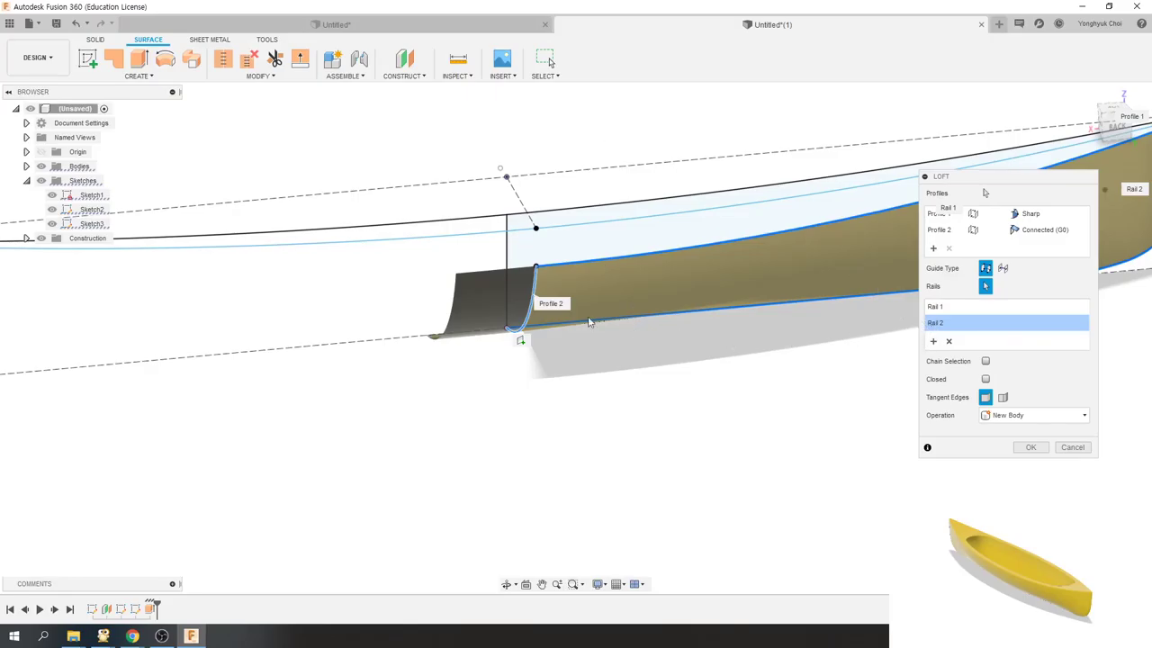
pyautogui.keyDown('shift'); pyautogui.moveTo(632, 374); pyautogui.dragTo(571, 333, button='middle'); pyautogui.keyUp('shift')
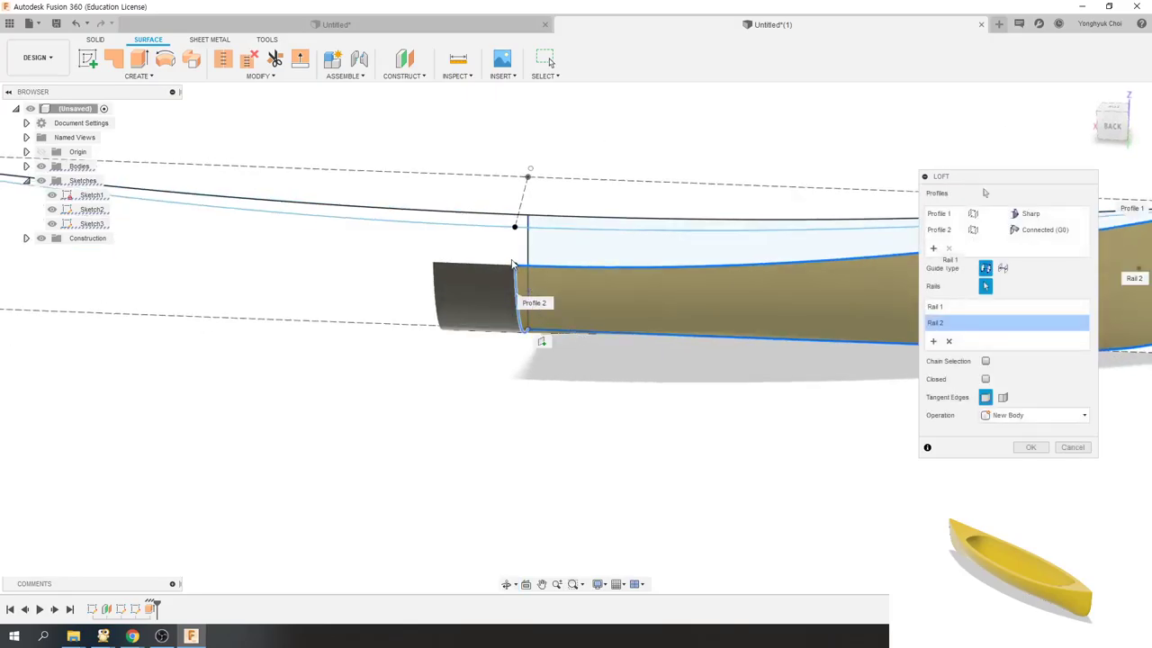
pyautogui.click(1080, 232)
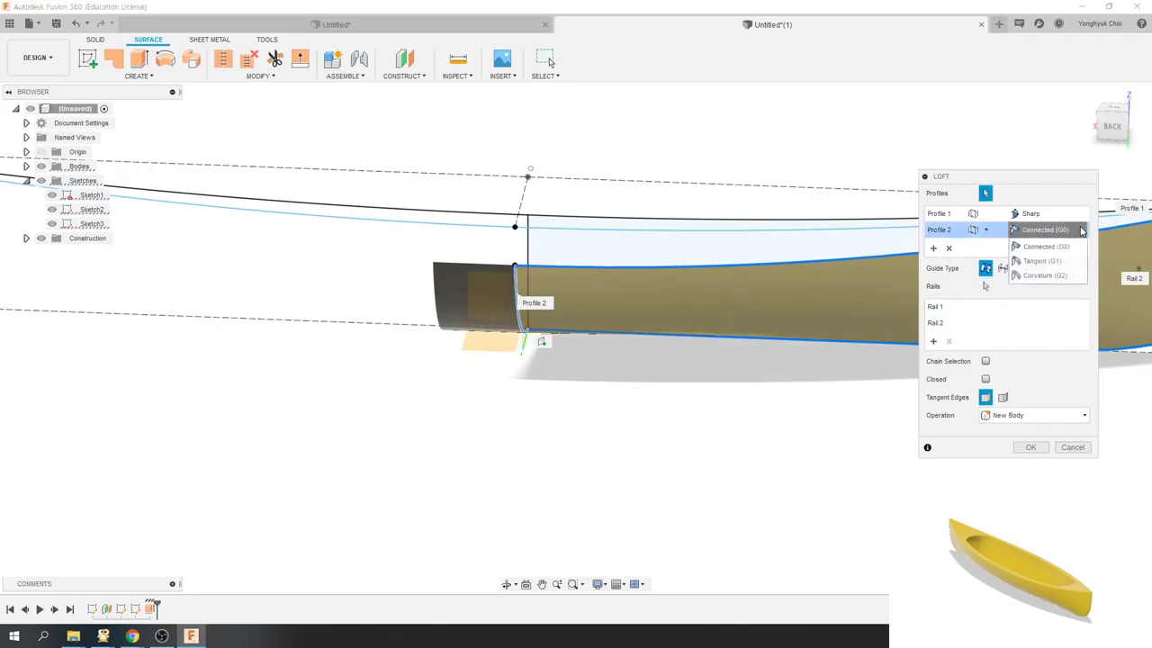
pyautogui.click(1036, 260)
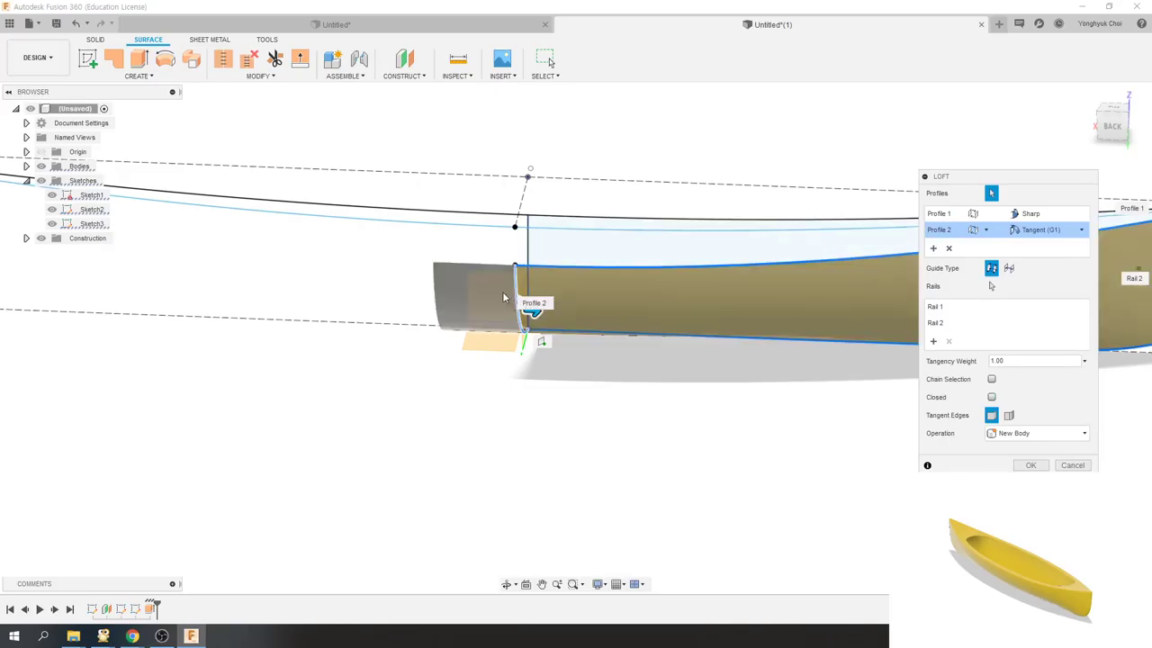
pyautogui.click(1033, 466)
pyautogui.moveTo(624, 391)
pyautogui.keyDown('shift'); pyautogui.mouseDown(button='middle')
pyautogui.moveTo(637, 367)
pyautogui.moveTo(669, 364)
pyautogui.mouseUp(button='middle'); pyautogui.keyUp('shift')
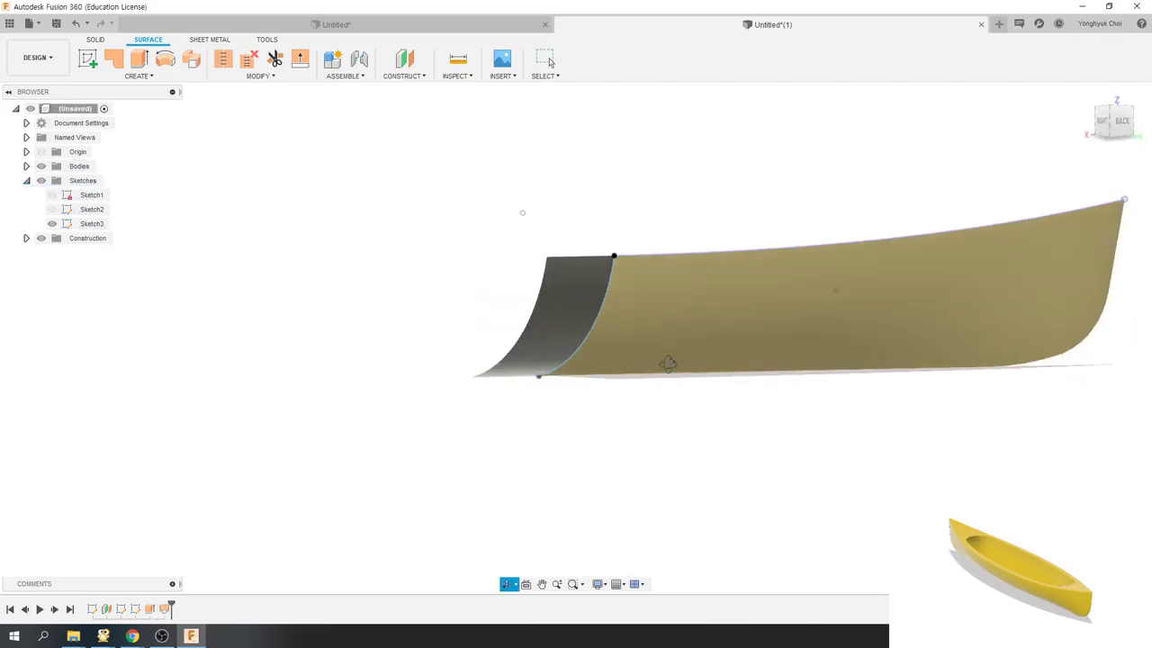
# - Run Zebra Analysis on the hull surfaces and keep the stripes shown
pyautogui.press('Escape')
pyautogui.click(573, 290)
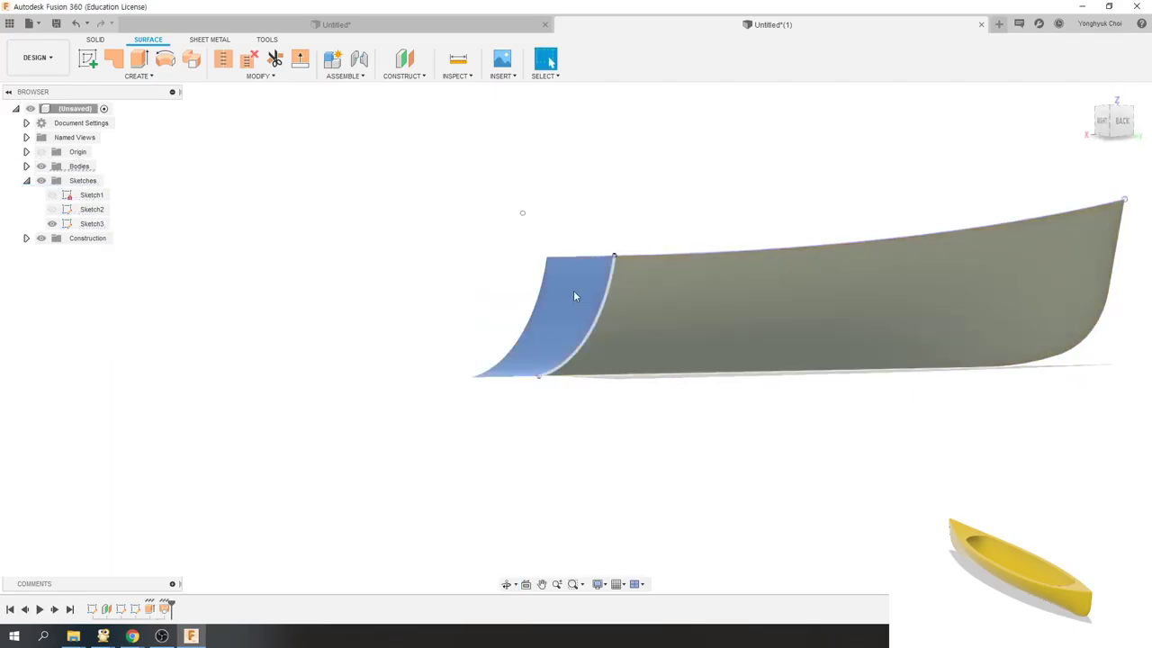
pyautogui.click(415, 78)
pyautogui.click(457, 75)
pyautogui.click(459, 135)
pyautogui.keyDown('shift'); pyautogui.moveTo(748, 420); pyautogui.dragTo(693, 400, button='middle'); pyautogui.keyUp('shift')
pyautogui.moveTo(691, 397)
pyautogui.keyDown('shift'); pyautogui.mouseDown(button='middle')
pyautogui.moveTo(699, 404)
pyautogui.moveTo(453, 324)
pyautogui.mouseUp(button='middle'); pyautogui.keyUp('shift')
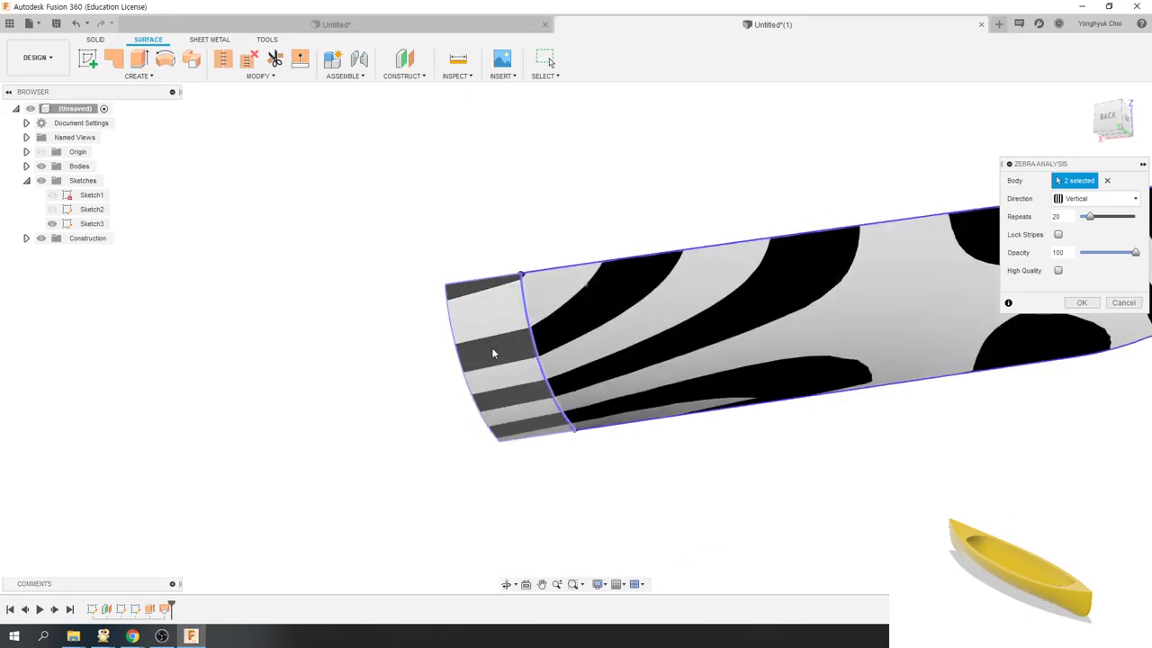
pyautogui.click(1081, 307)
# - Delete the short extruded end patch, leaving only the lofted hull
pyautogui.moveTo(642, 437)
pyautogui.keyDown('shift'); pyautogui.mouseDown(button='middle')
pyautogui.moveTo(638, 429)
pyautogui.moveTo(644, 480)
pyautogui.mouseUp(button='middle'); pyautogui.keyUp('shift')
pyautogui.press('Escape')
pyautogui.click(556, 379)
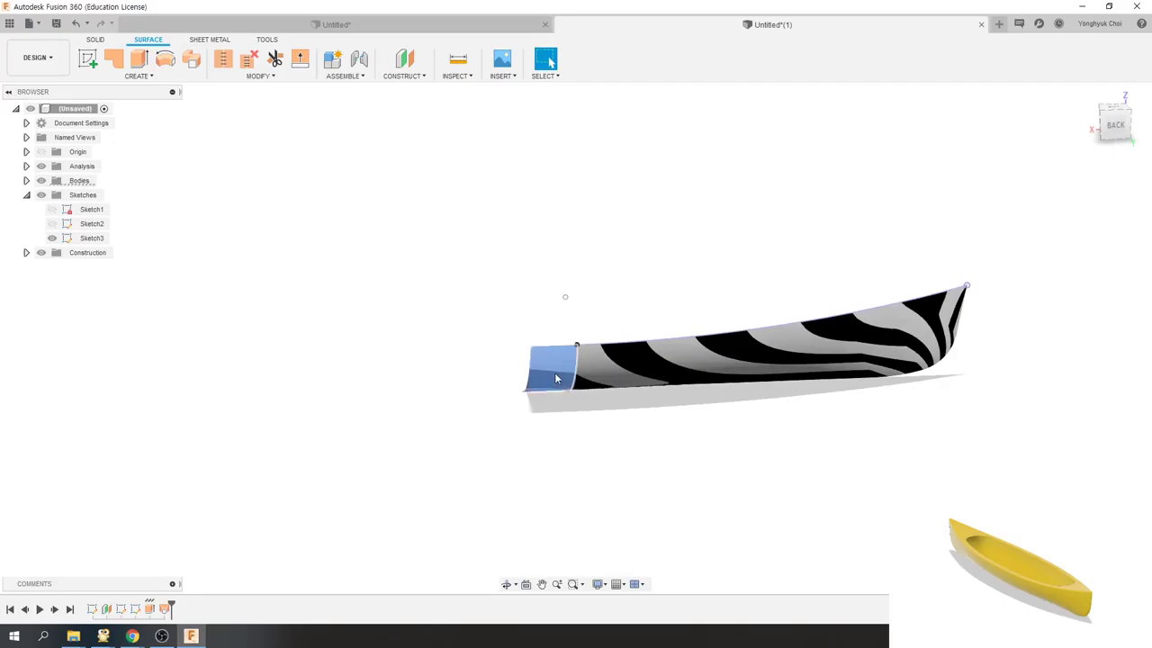
pyautogui.press('Delete')
pyautogui.moveTo(828, 408)
pyautogui.keyDown('shift'); pyautogui.mouseDown(button='middle')
pyautogui.moveTo(714, 442)
pyautogui.moveTo(570, 321)
pyautogui.mouseUp(button='middle'); pyautogui.keyUp('shift')
pyautogui.scroll(2, 571, 321)
pyautogui.scroll(-3, 330, 321)
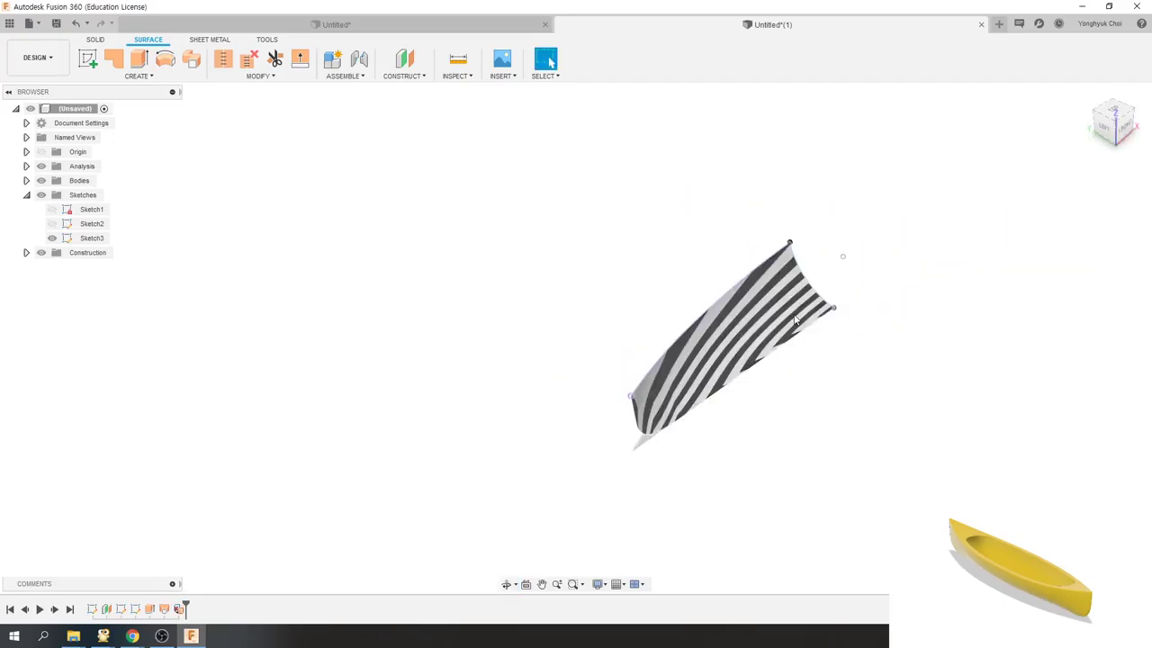
pyautogui.scroll(2, 869, 297)
pyautogui.scroll(2, 869, 297)
# - Mirror the lofted hull surface across the plane at its cut end
pyautogui.click(140, 76)
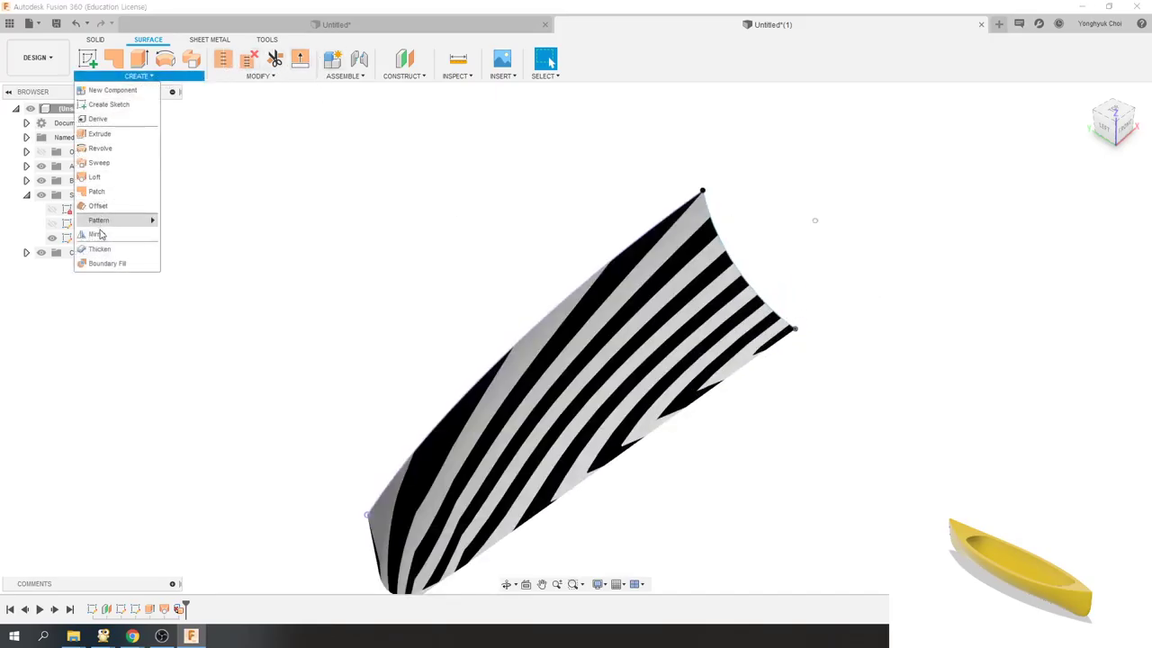
pyautogui.click(96, 234)
pyautogui.click(684, 317)
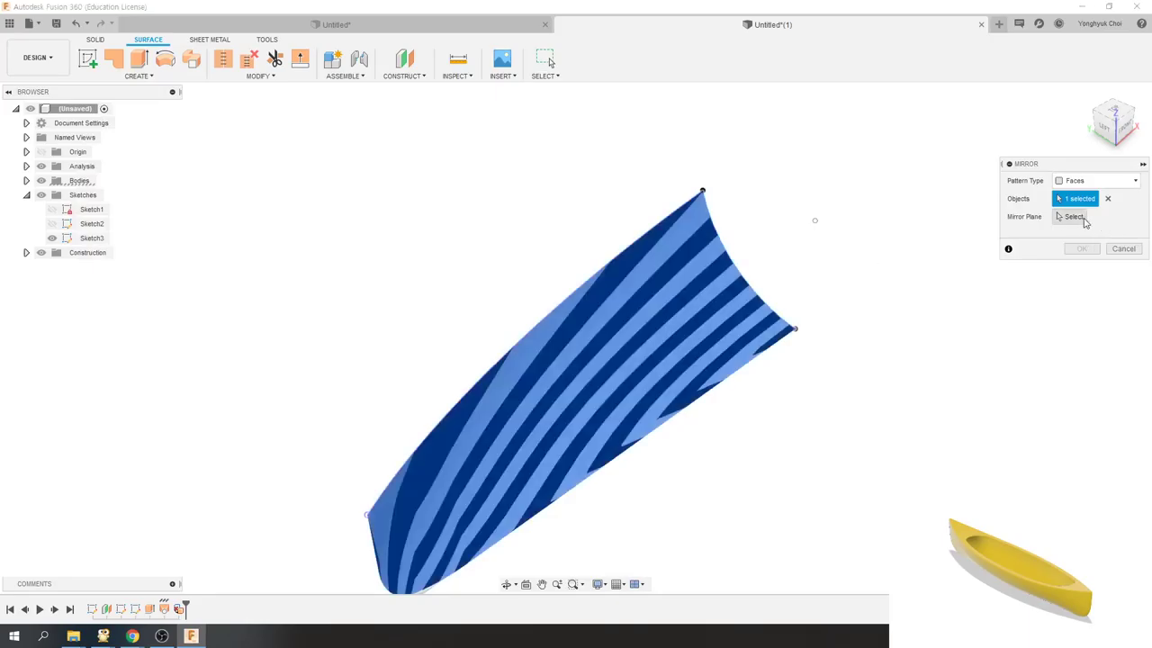
pyautogui.click(779, 290)
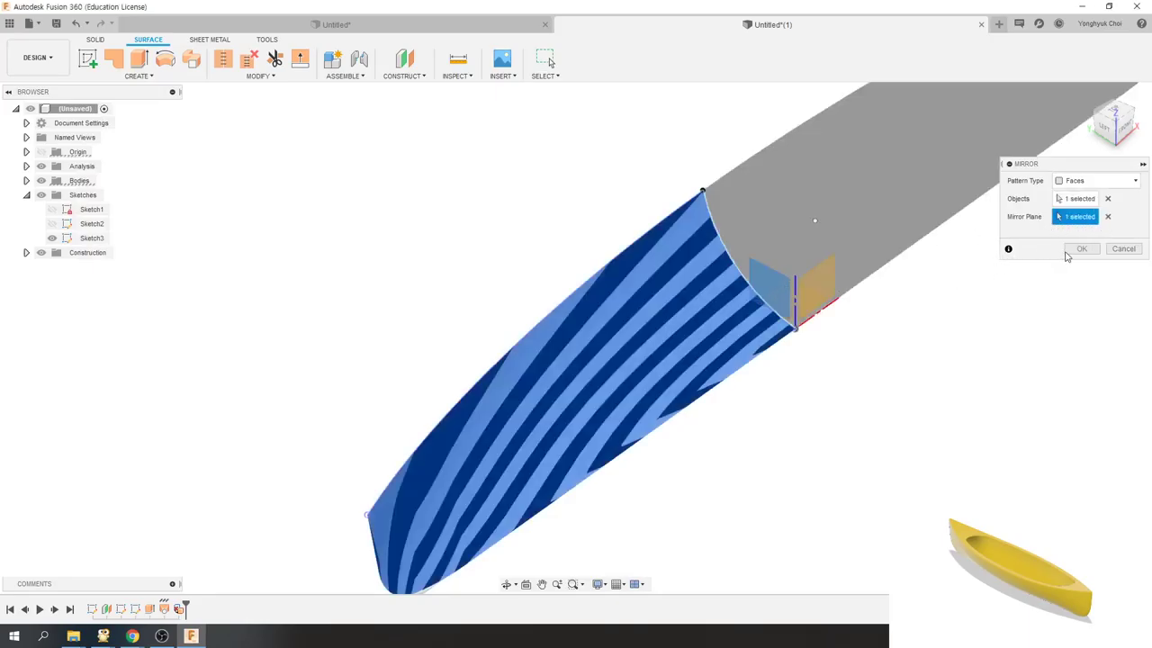
pyautogui.click(1080, 249)
pyautogui.keyDown('shift'); pyautogui.moveTo(680, 319); pyautogui.dragTo(635, 280, button='middle'); pyautogui.keyUp('shift')
pyautogui.click(729, 269)
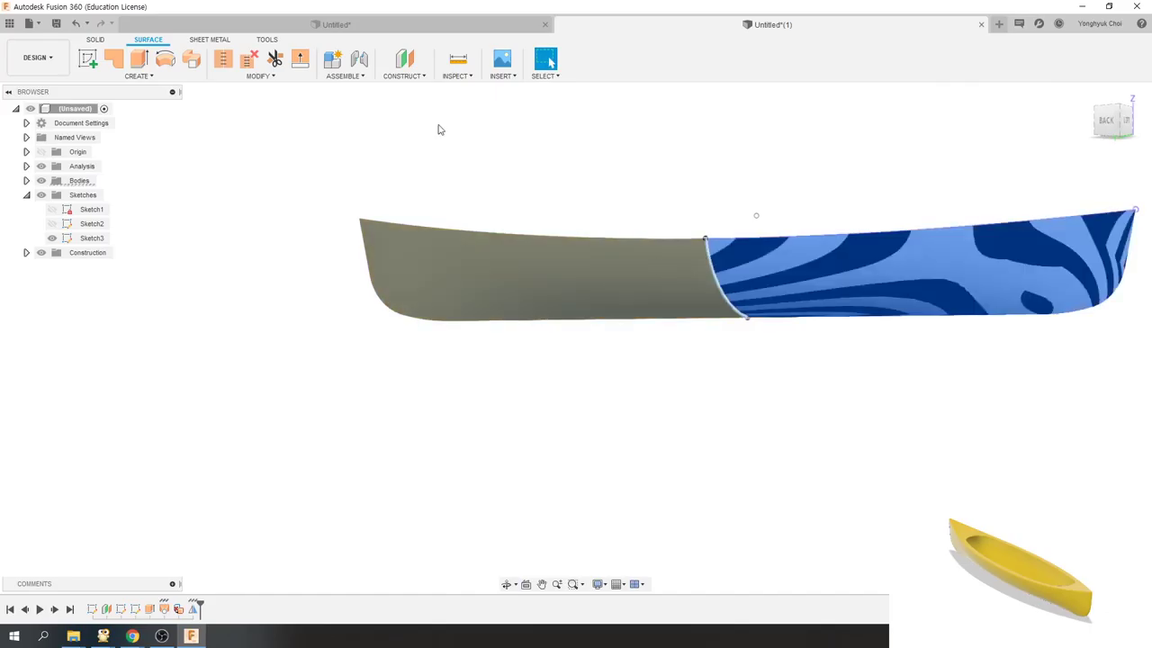
pyautogui.click(509, 77)
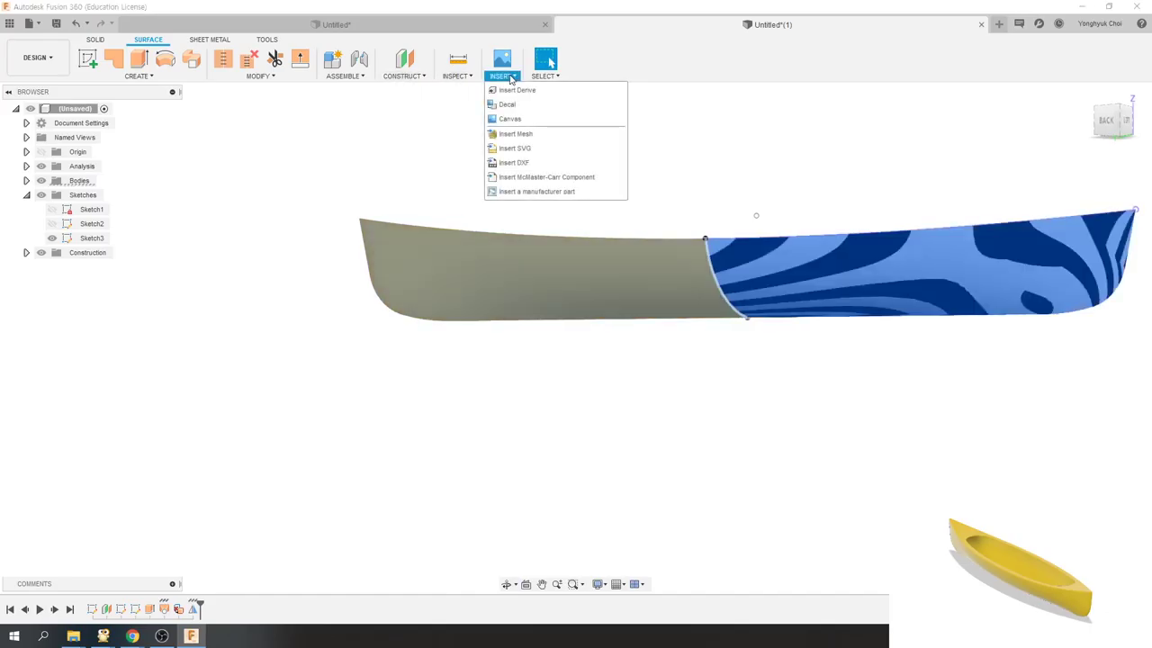
pyautogui.click(477, 132)
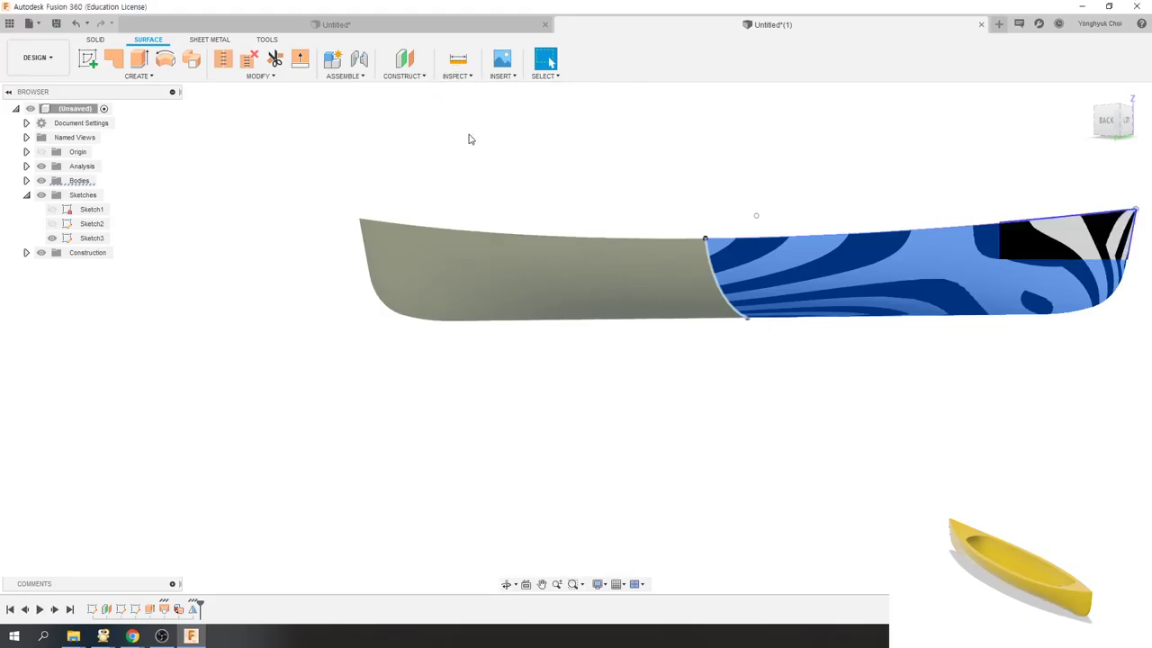
pyautogui.click(1082, 303)
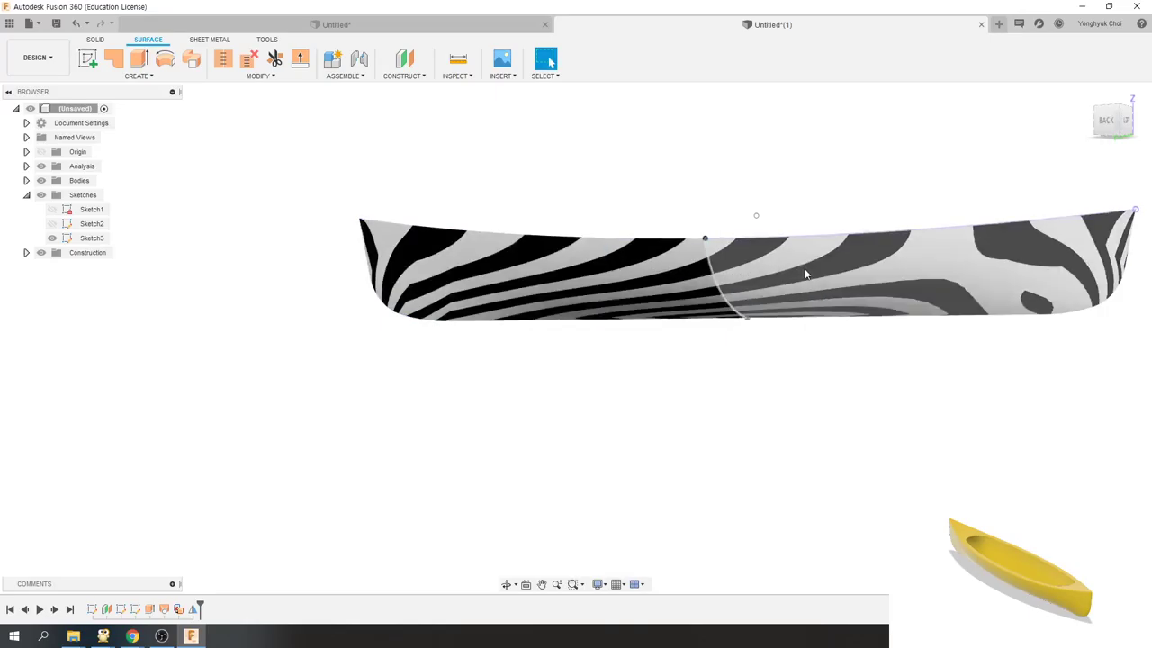
pyautogui.moveTo(836, 321)
pyautogui.keyDown('shift'); pyautogui.mouseDown(button='middle')
pyautogui.moveTo(918, 309)
pyautogui.moveTo(868, 402)
pyautogui.moveTo(838, 416)
pyautogui.moveTo(707, 413)
pyautogui.moveTo(792, 408)
pyautogui.mouseUp(button='middle'); pyautogui.keyUp('shift')
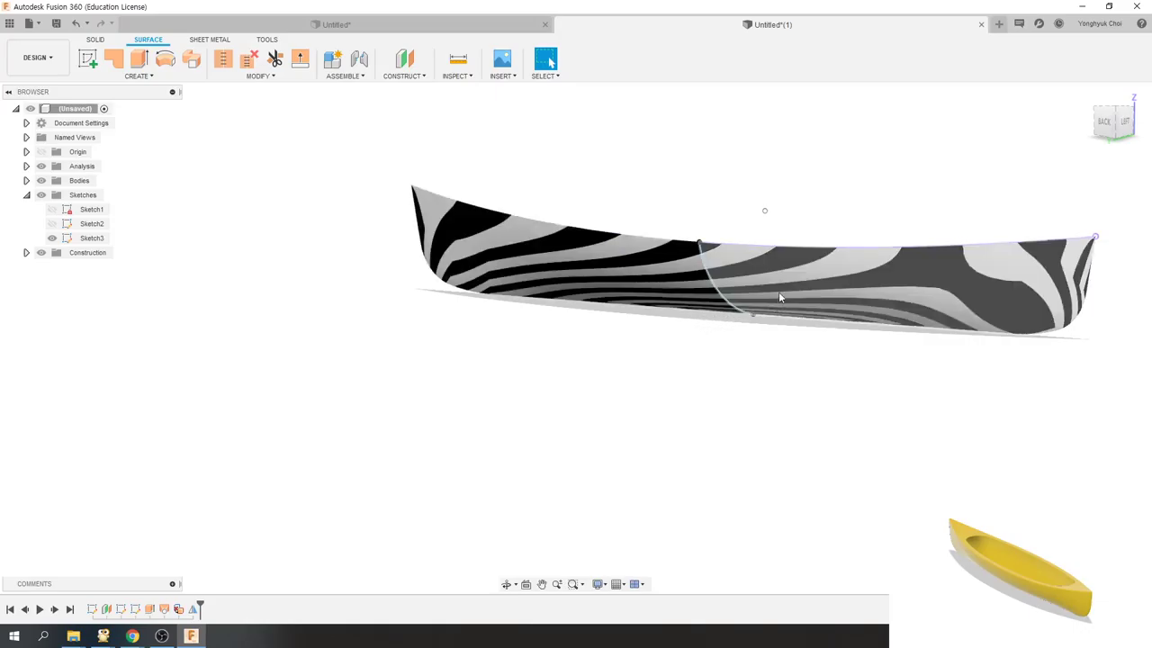
pyautogui.keyDown('shift'); pyautogui.moveTo(788, 300); pyautogui.dragTo(780, 260, button='middle'); pyautogui.keyUp('shift')
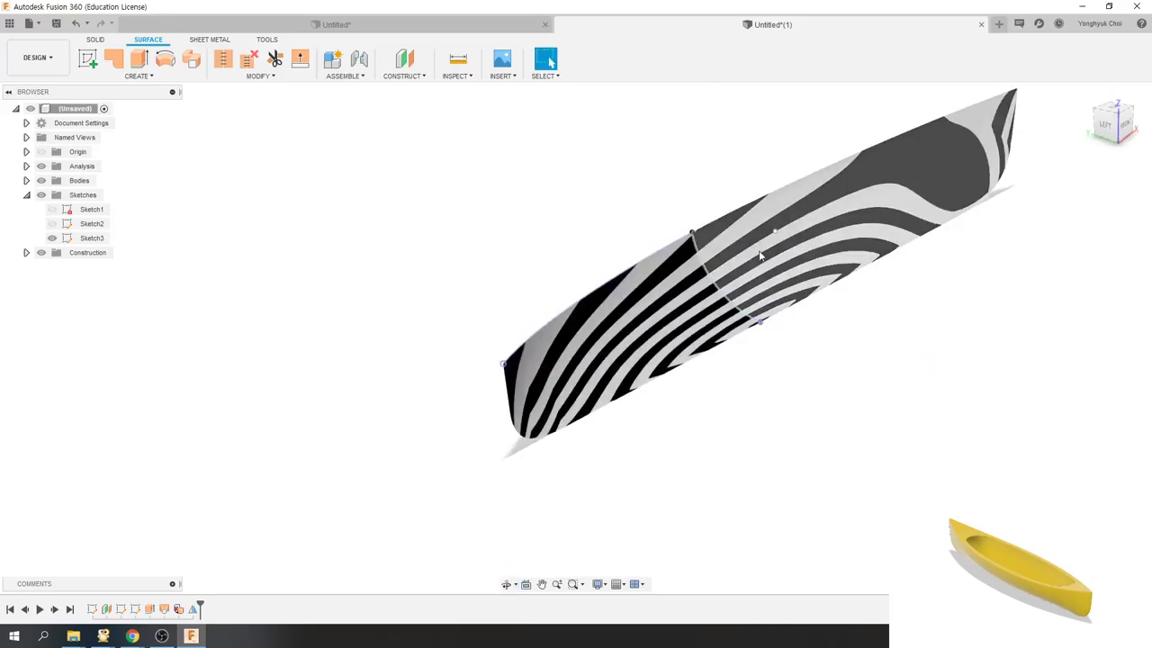
pyautogui.keyDown('shift'); pyautogui.moveTo(761, 398); pyautogui.dragTo(730, 400, button='middle'); pyautogui.keyUp('shift')
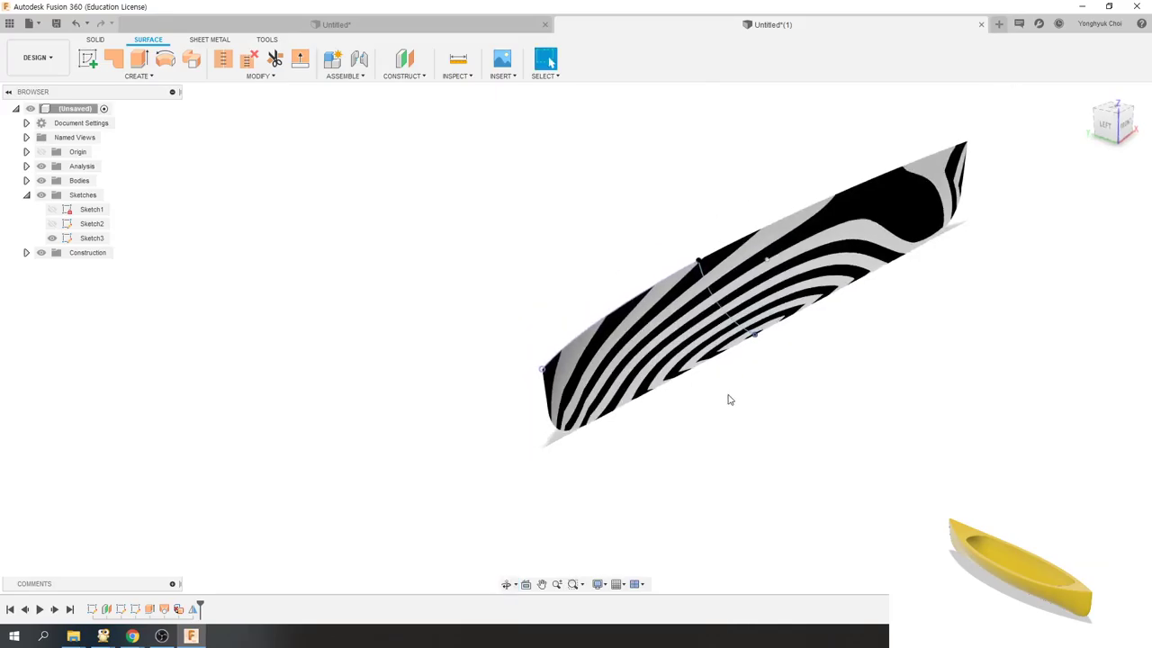
pyautogui.keyDown('shift'); pyautogui.moveTo(941, 301); pyautogui.dragTo(590, 326, button='middle'); pyautogui.keyUp('shift')
pyautogui.scroll(2, 589, 325)
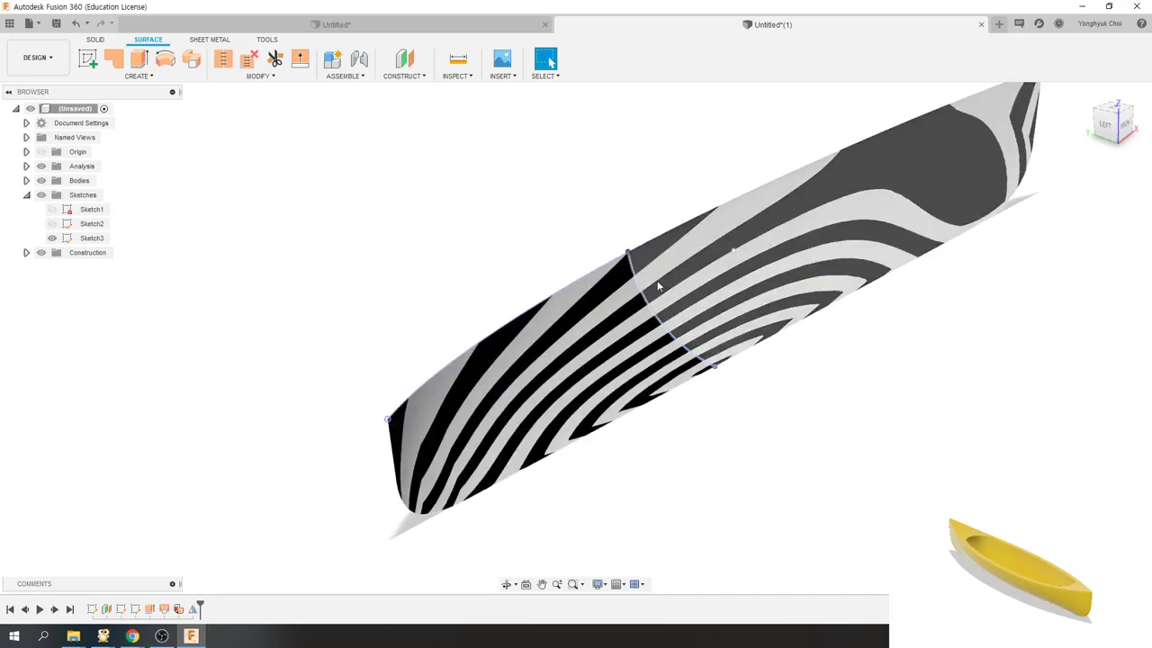
pyautogui.keyDown('shift'); pyautogui.moveTo(658, 277); pyautogui.dragTo(704, 329, button='middle'); pyautogui.keyUp('shift')
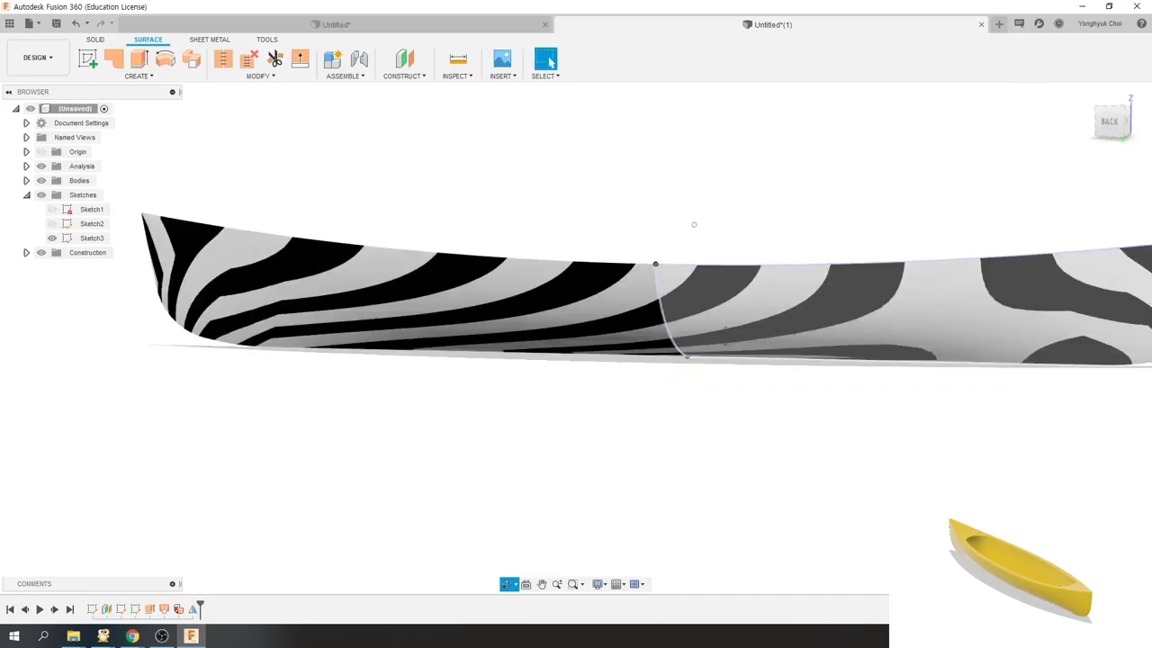
pyautogui.keyDown('shift'); pyautogui.moveTo(705, 329); pyautogui.dragTo(714, 349, button='middle'); pyautogui.keyUp('shift')
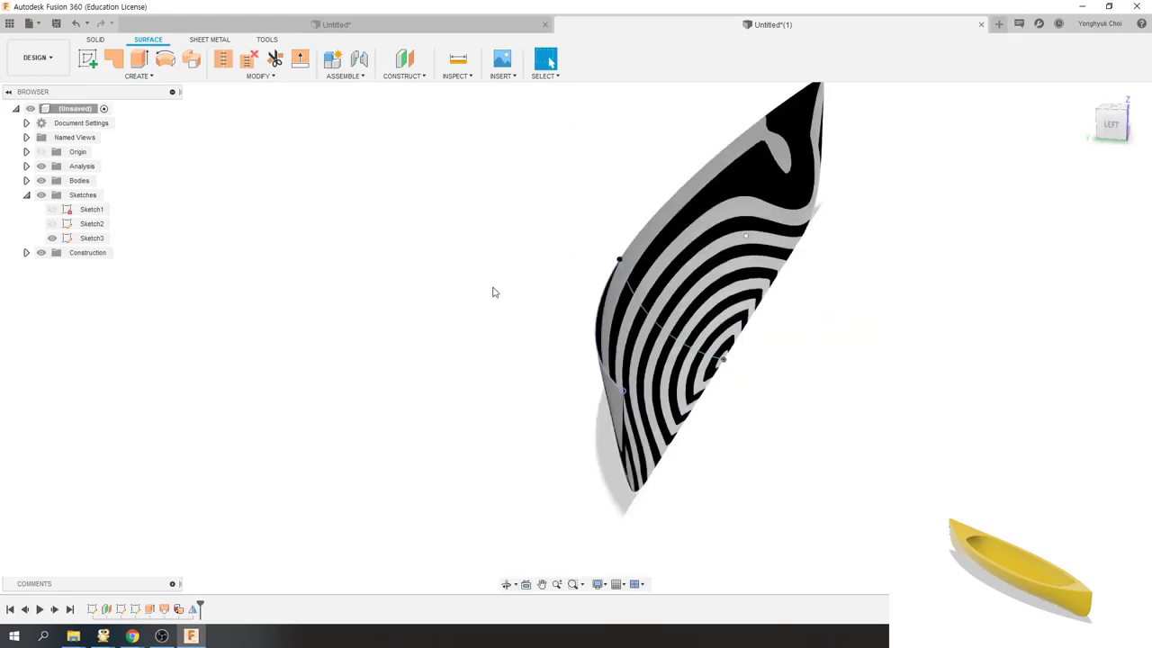
pyautogui.keyDown('shift'); pyautogui.moveTo(492, 291); pyautogui.dragTo(522, 282, button='middle'); pyautogui.keyUp('shift')
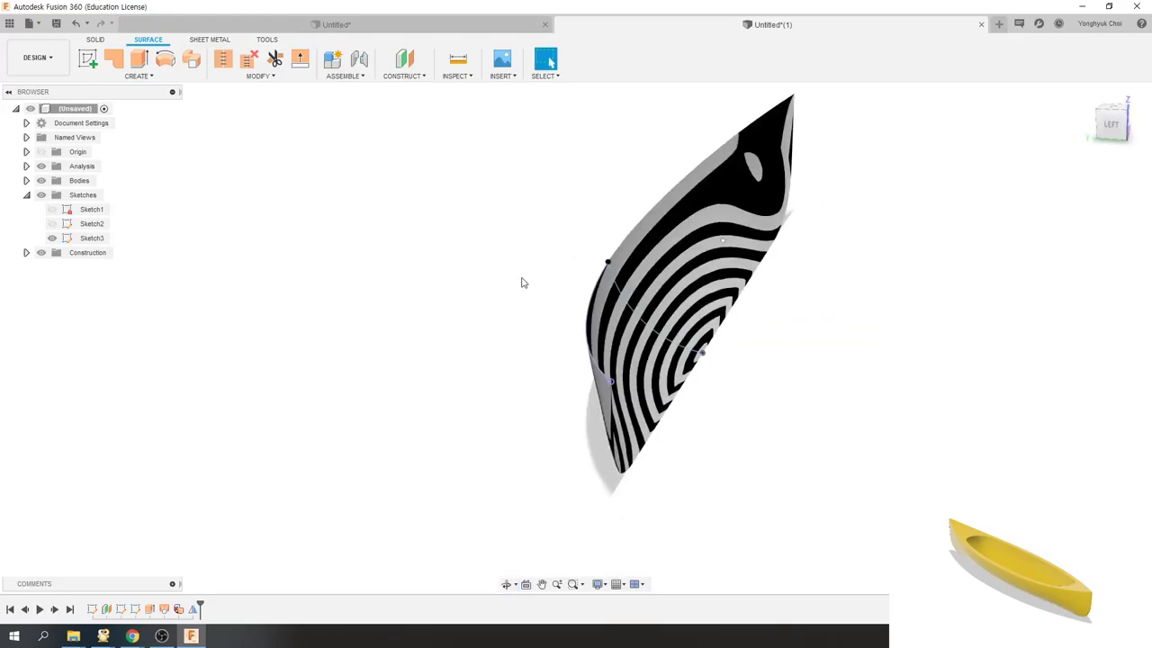
pyautogui.click(648, 270)
# - Mirror the upper and lower hull faces across the centre plane to form the other side
pyautogui.keyDown('shift'); pyautogui.click(608, 340); pyautogui.keyUp('shift')
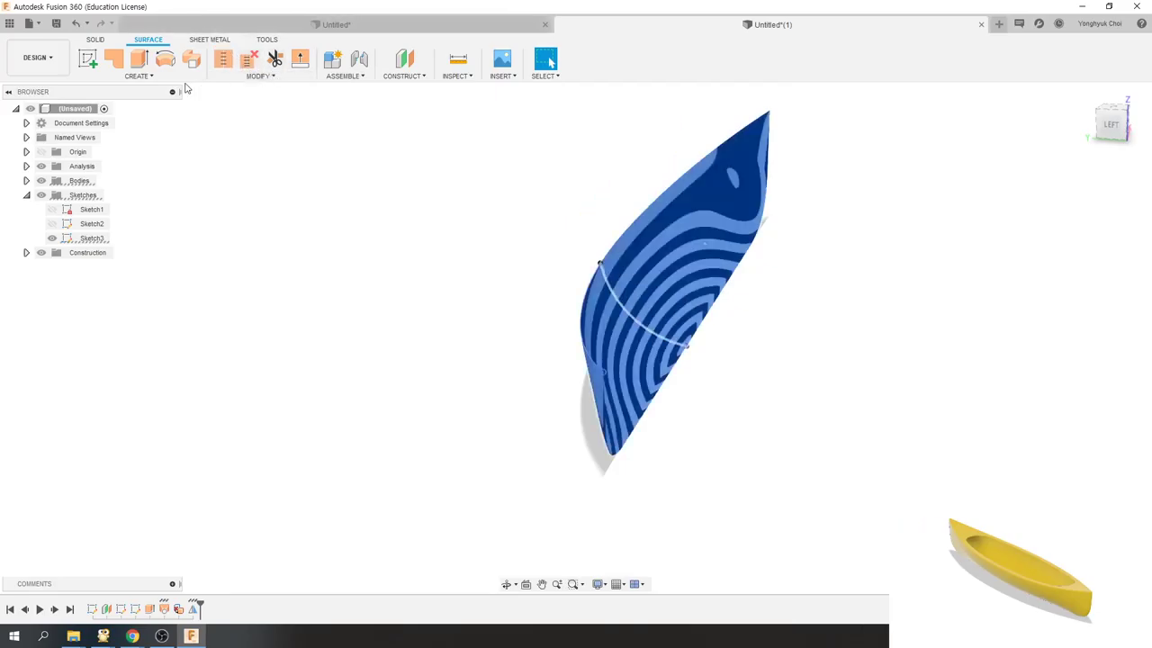
pyautogui.click(144, 76)
pyautogui.click(97, 234)
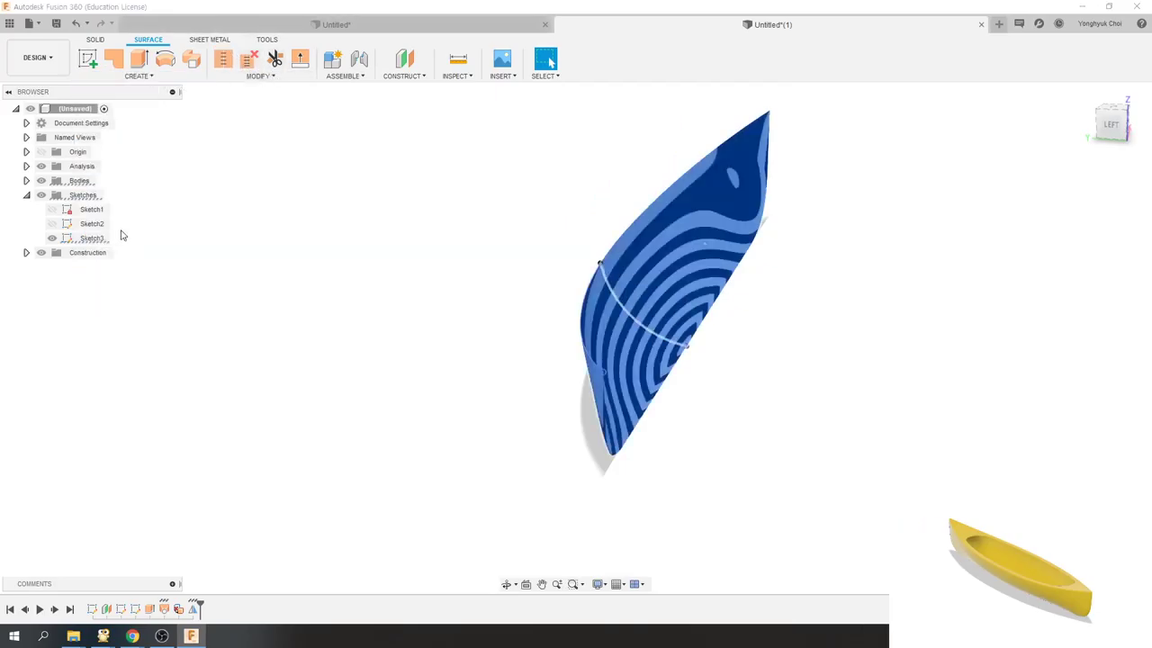
pyautogui.click(1065, 217)
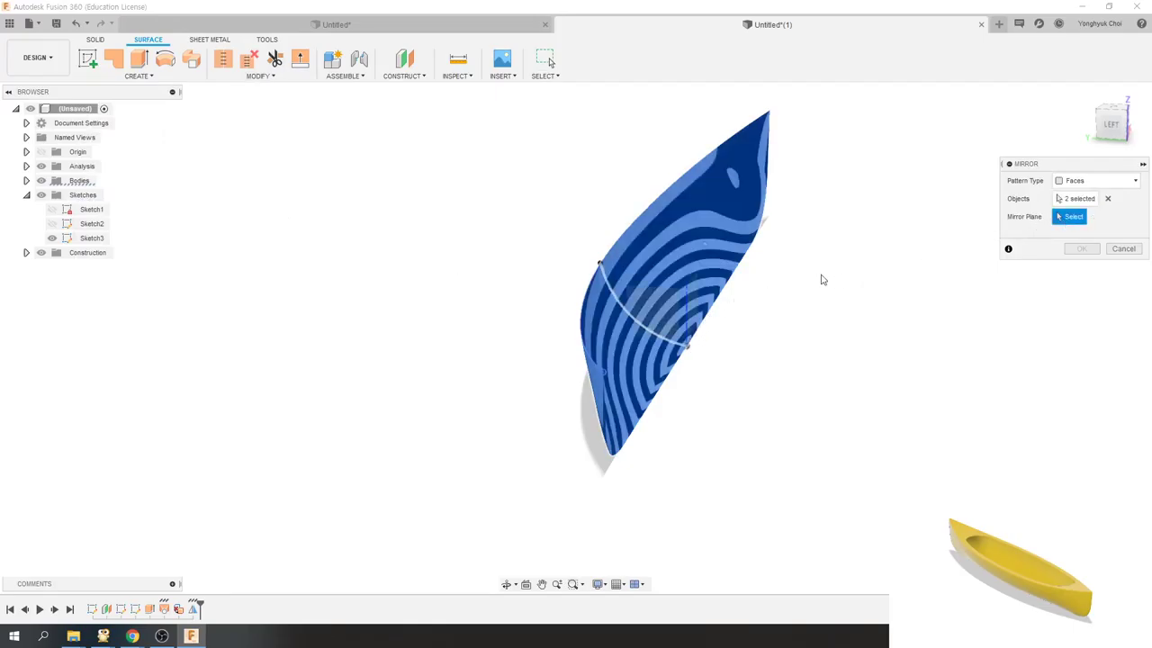
pyautogui.click(696, 300)
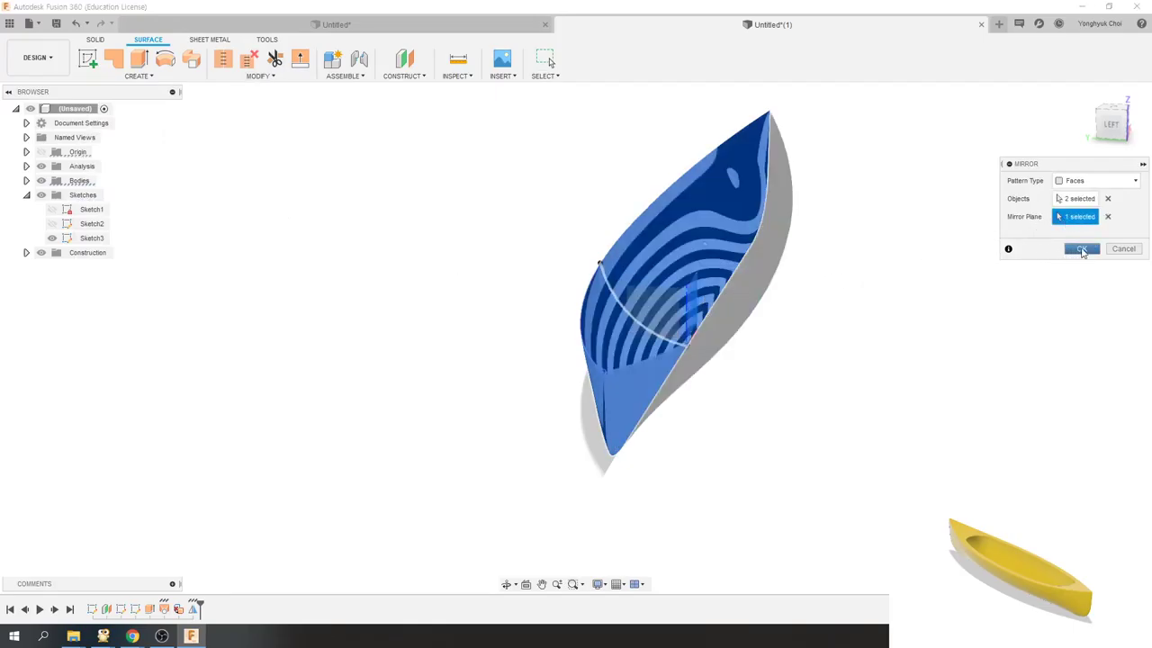
pyautogui.click(1081, 249)
pyautogui.moveTo(841, 321)
pyautogui.keyDown('shift'); pyautogui.mouseDown(button='middle')
pyautogui.moveTo(891, 320)
pyautogui.moveTo(774, 352)
pyautogui.mouseUp(button='middle'); pyautogui.keyUp('shift')
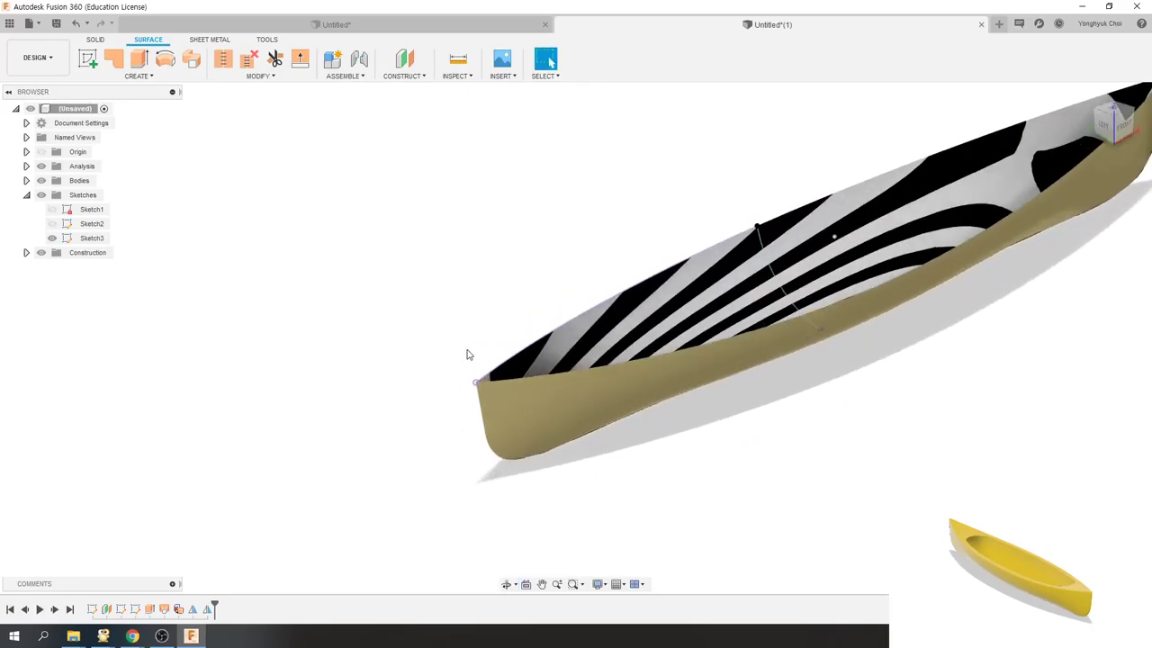
pyautogui.moveTo(1020, 124); pyautogui.dragTo(329, 494)
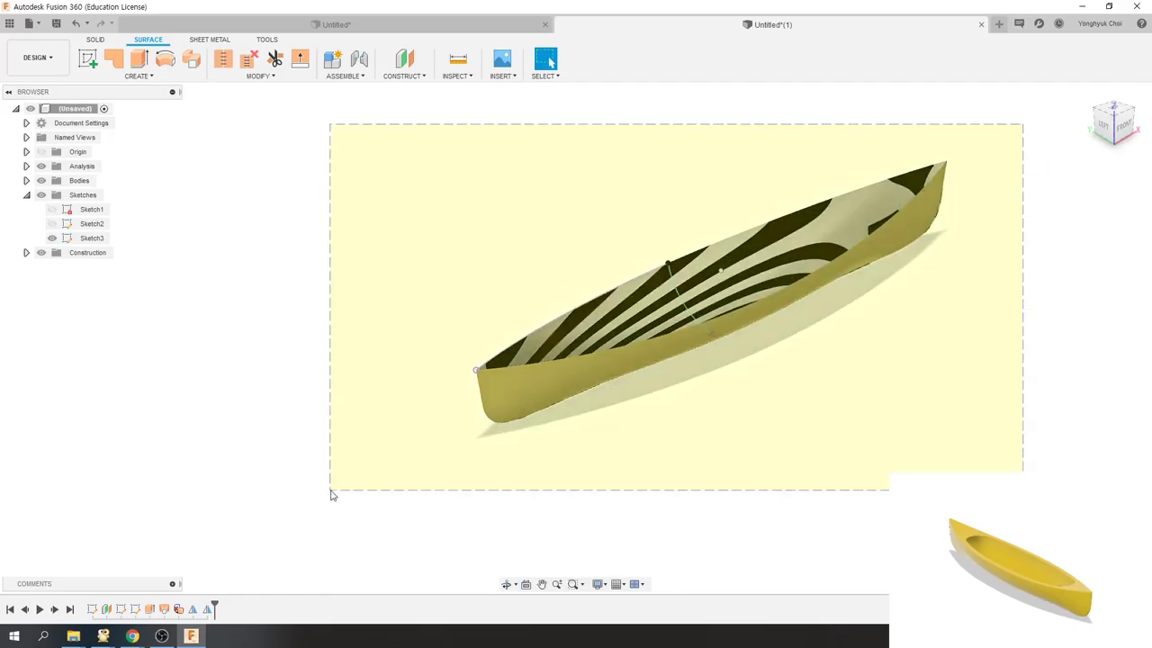
# - Stitch all four canoe surfaces into one body at the default 0.10 mm tolerance
pyautogui.click(58, 243)
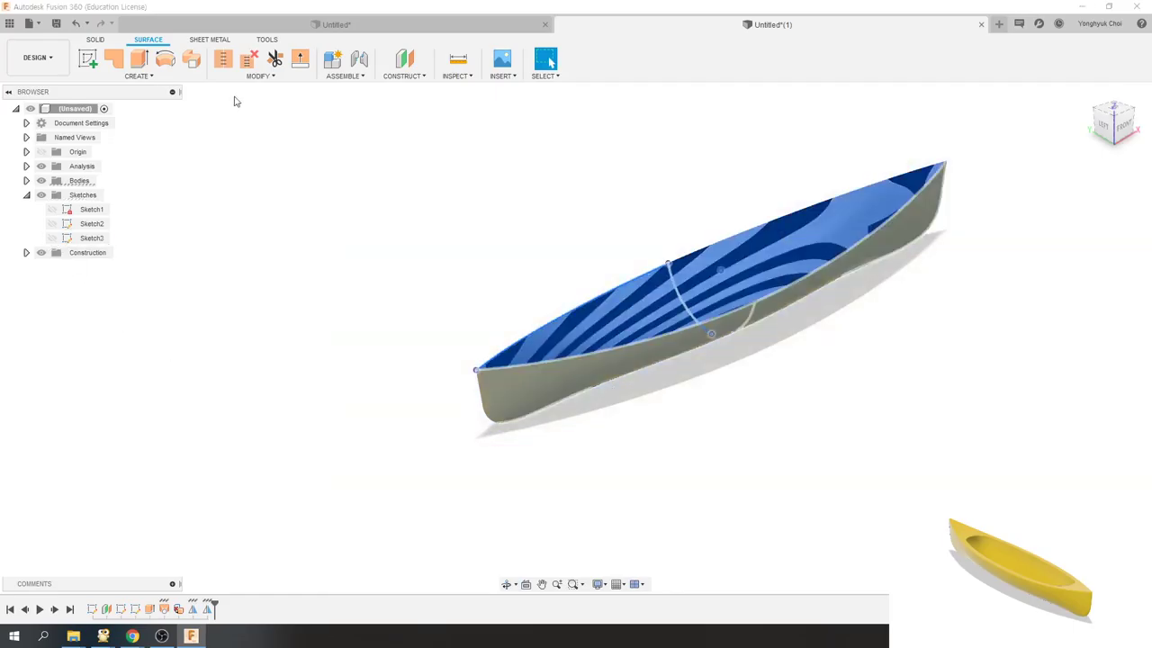
pyautogui.click(223, 60)
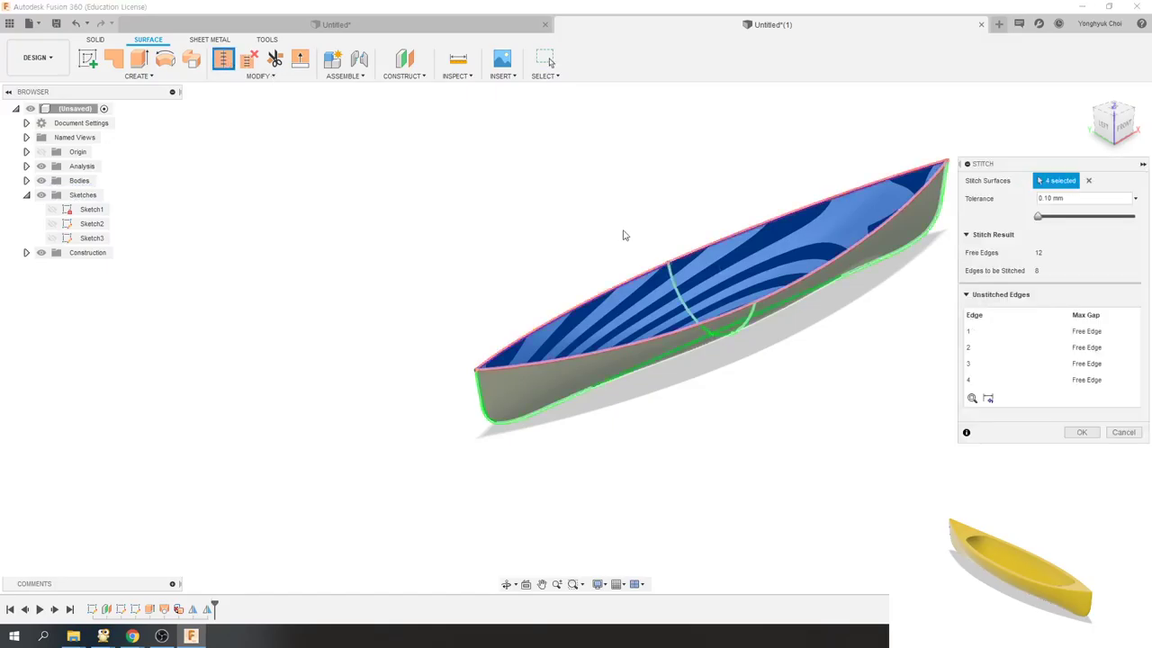
pyautogui.click(1081, 434)
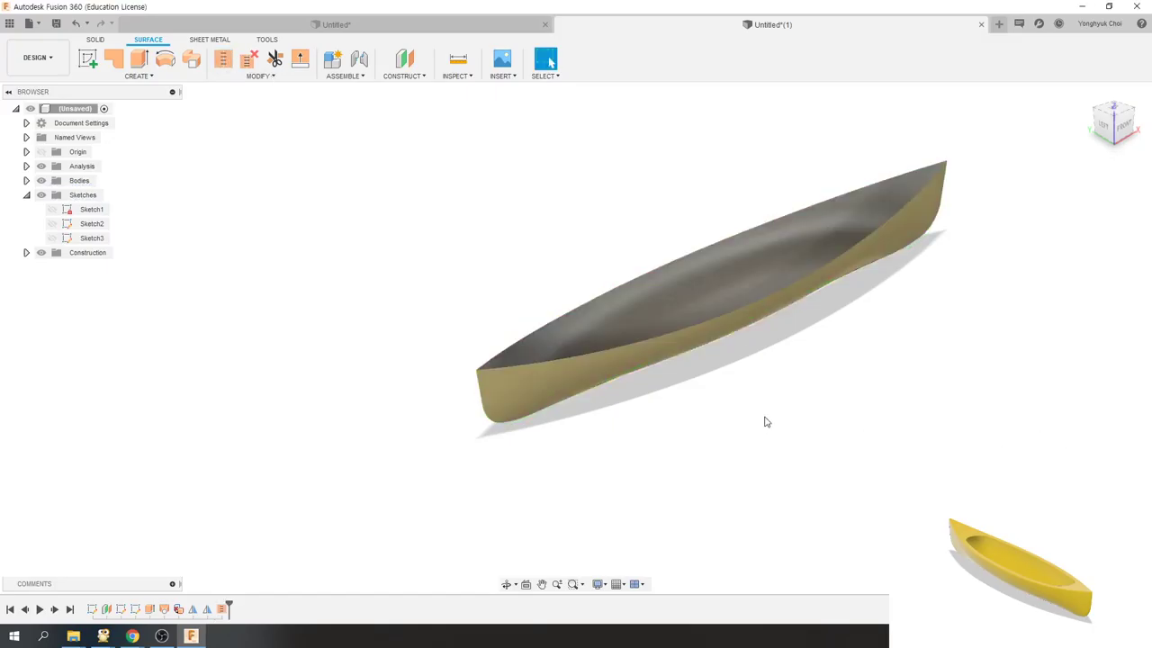
pyautogui.moveTo(799, 406)
pyautogui.keyDown('shift'); pyautogui.mouseDown(button='middle')
pyautogui.moveTo(810, 362)
pyautogui.moveTo(859, 316)
pyautogui.moveTo(817, 372)
pyautogui.moveTo(825, 358)
pyautogui.mouseUp(button='middle'); pyautogui.keyUp('shift')
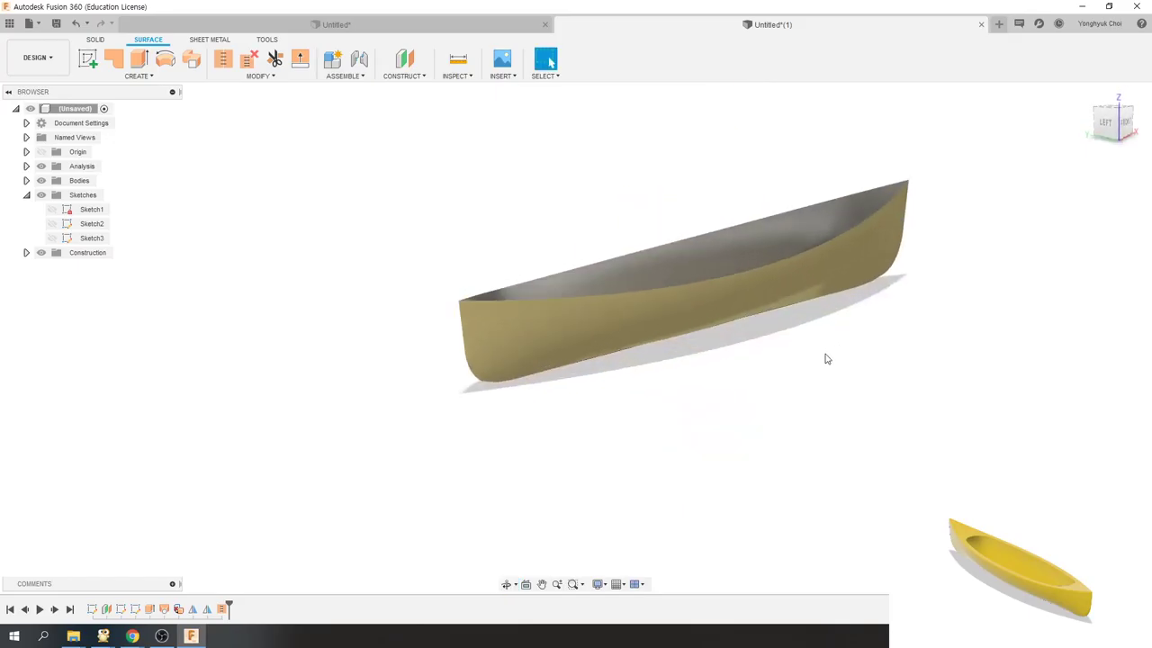
pyautogui.scroll(3, 731, 387)
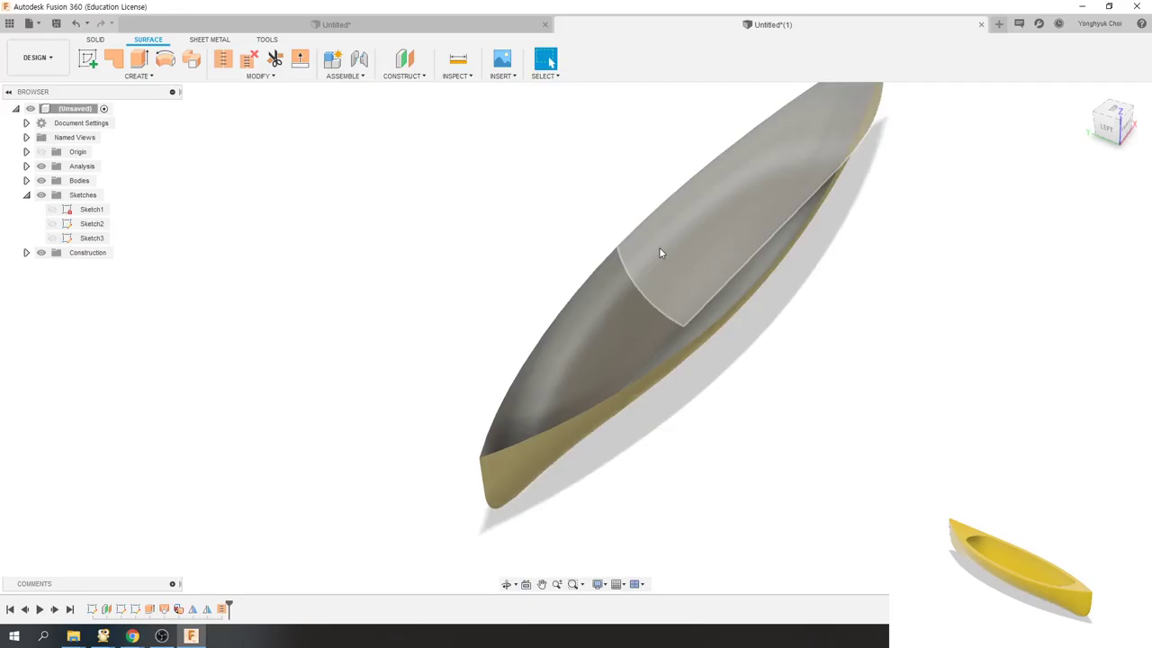
pyautogui.moveTo(762, 406)
pyautogui.keyDown('shift'); pyautogui.mouseDown(button='middle')
pyautogui.moveTo(717, 331)
pyautogui.moveTo(671, 399)
pyautogui.mouseUp(button='middle'); pyautogui.keyUp('shift')
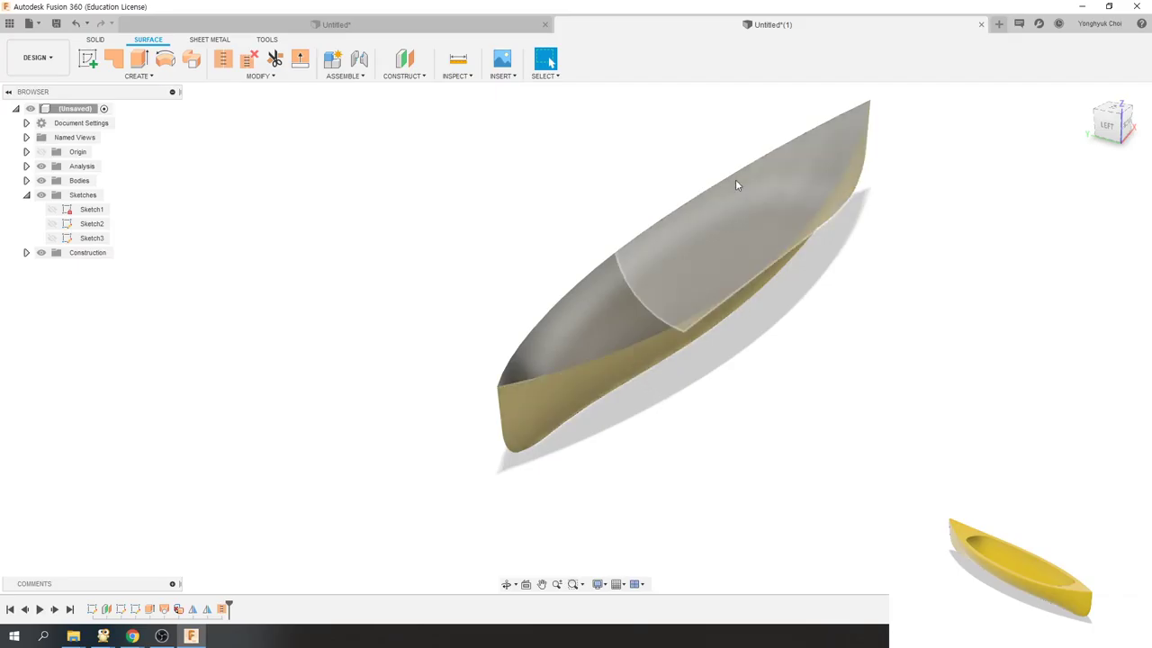
pyautogui.click(269, 77)
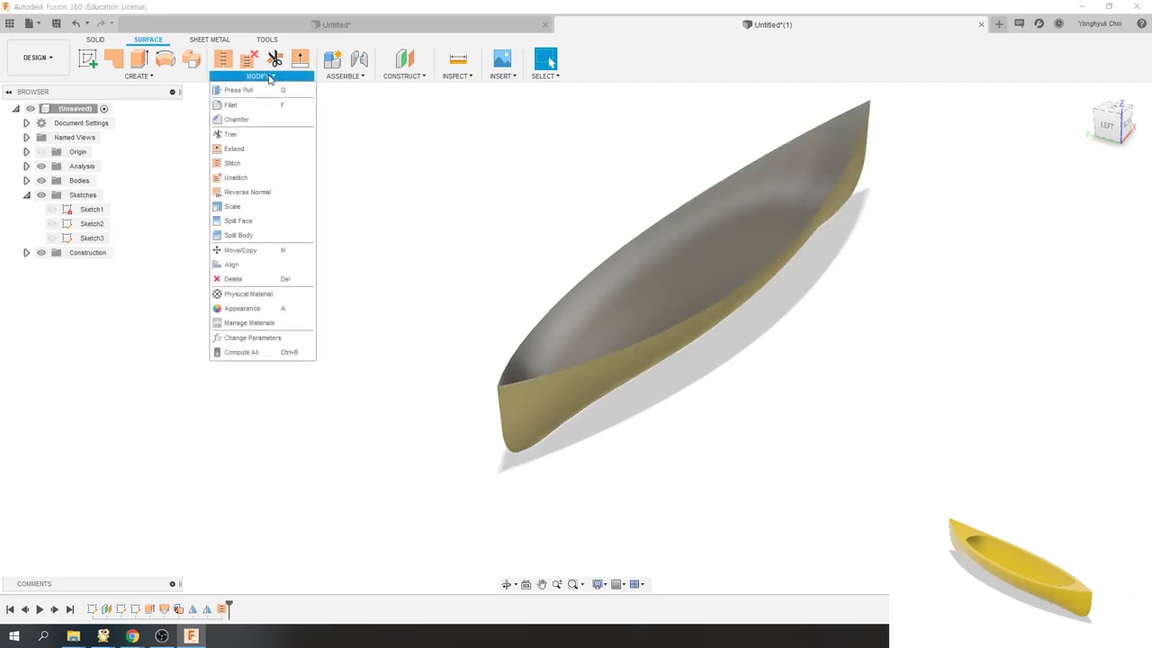
# - Apply Reverse Normal to the stitched canoe surface and check its flipped sides
pyautogui.click(249, 199)
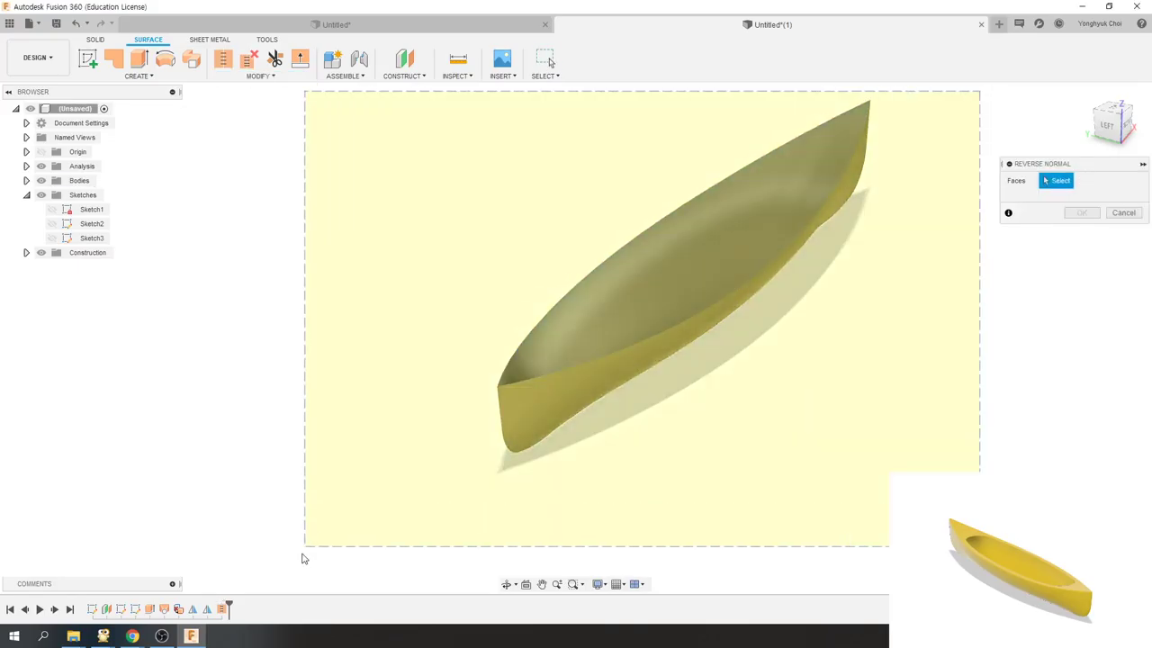
pyautogui.moveTo(482, 464); pyautogui.dragTo(302, 555)
pyautogui.click(1082, 214)
pyautogui.moveTo(766, 426)
pyautogui.keyDown('shift'); pyautogui.mouseDown(button='middle')
pyautogui.moveTo(754, 374)
pyautogui.moveTo(746, 422)
pyautogui.mouseUp(button='middle'); pyautogui.keyUp('shift')
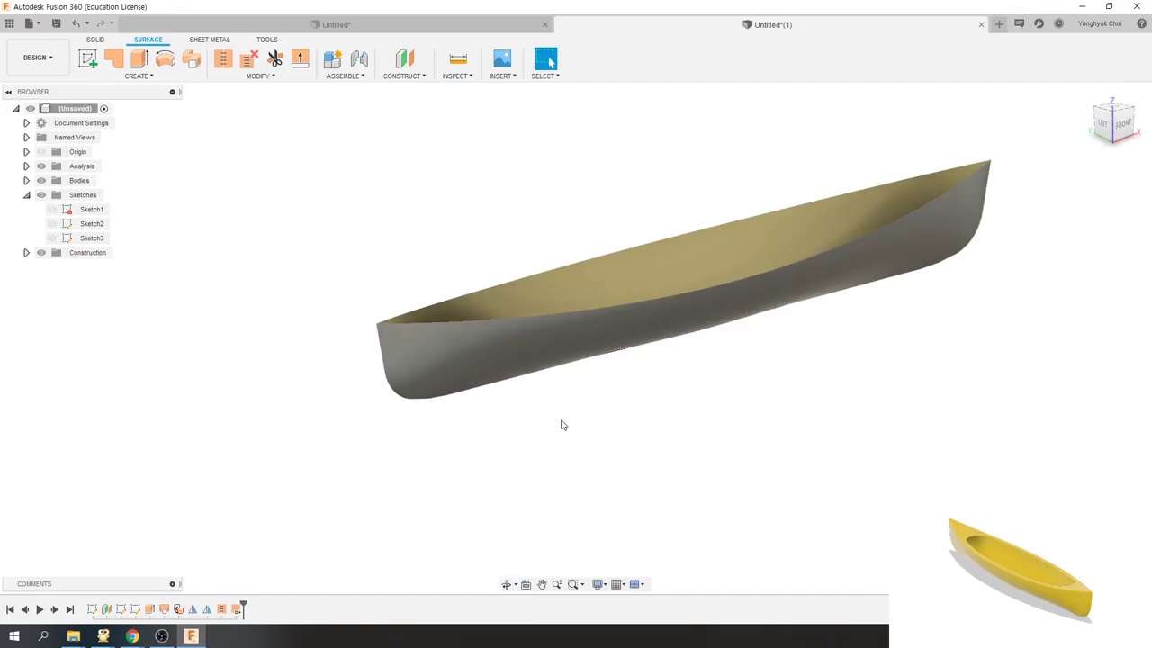
pyautogui.scroll(-2, 635, 410)
pyautogui.scroll(1, 754, 221)
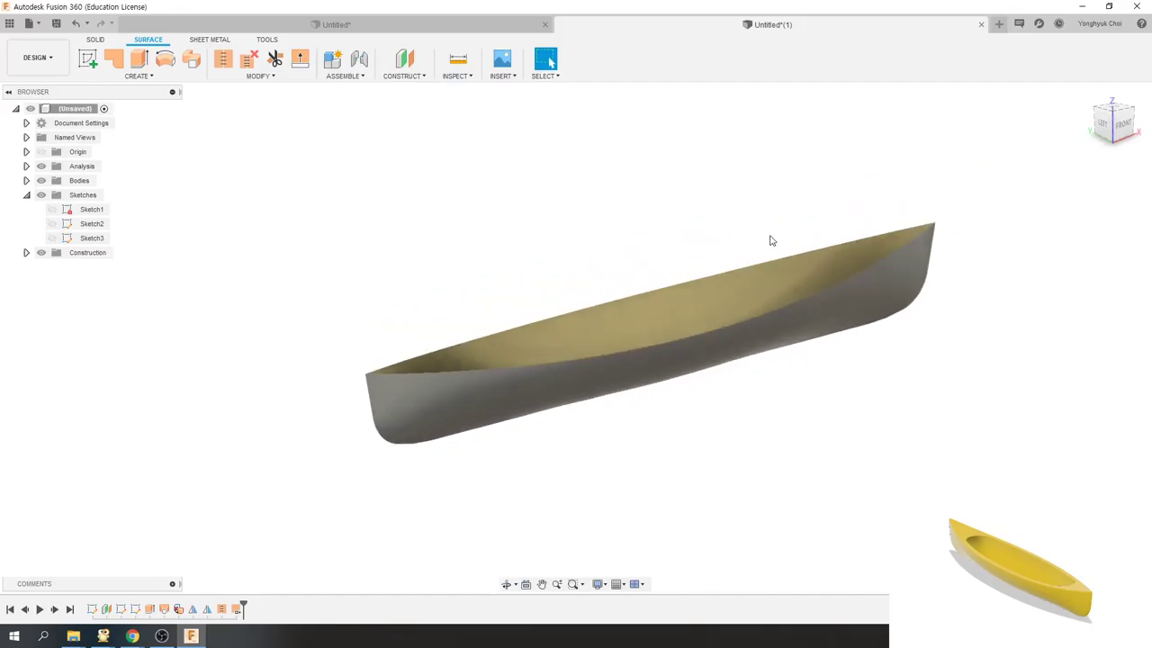
pyautogui.keyDown('shift'); pyautogui.moveTo(769, 239); pyautogui.dragTo(881, 190, button='middle'); pyautogui.keyUp('shift')
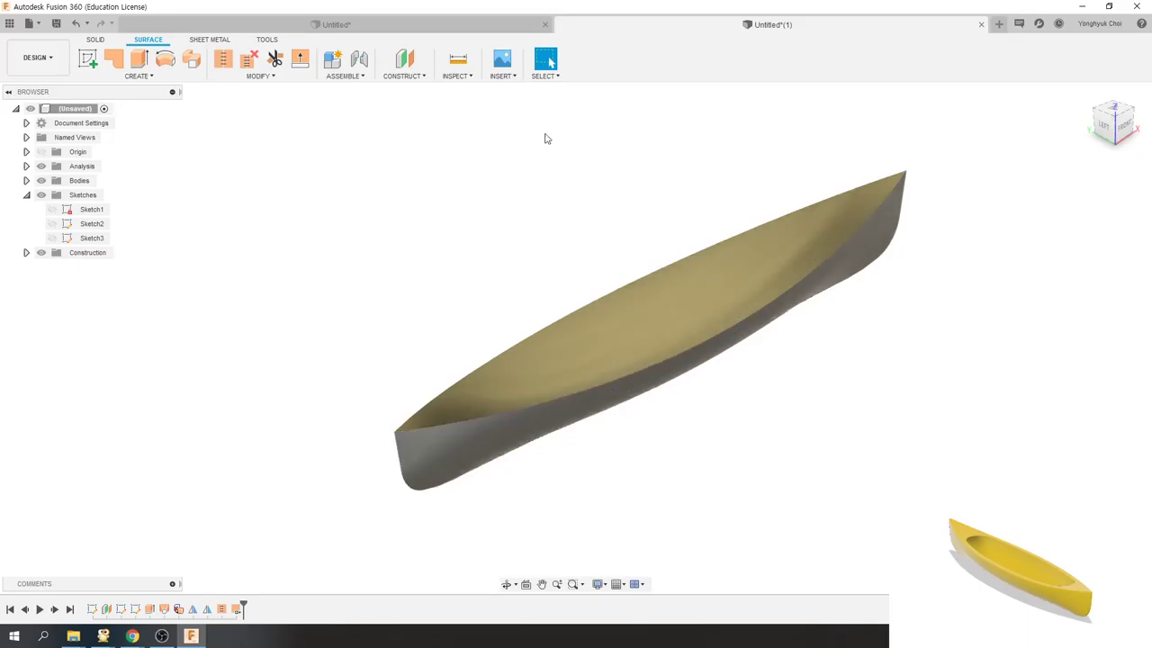
pyautogui.click(448, 25)
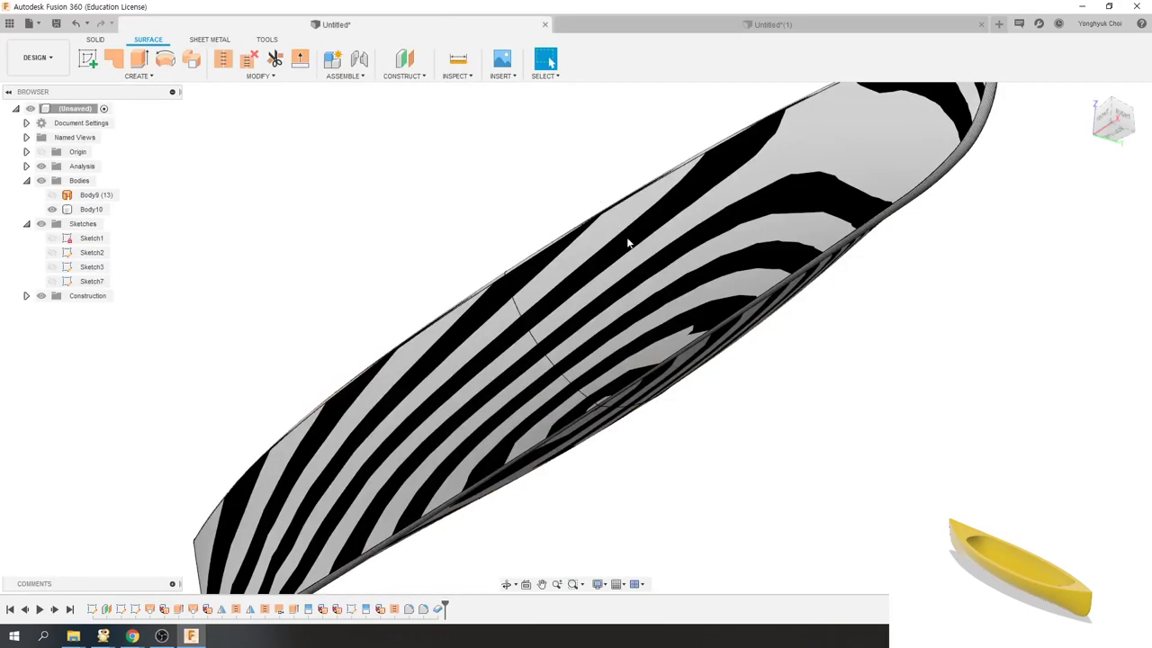
pyautogui.click(631, 312)
pyautogui.press('F6')
pyautogui.moveTo(631, 312)
pyautogui.keyDown('shift'); pyautogui.mouseDown(button='middle')
pyautogui.moveTo(759, 333)
pyautogui.moveTo(491, 158)
pyautogui.mouseUp(button='middle'); pyautogui.keyUp('shift')
pyautogui.press('Escape')
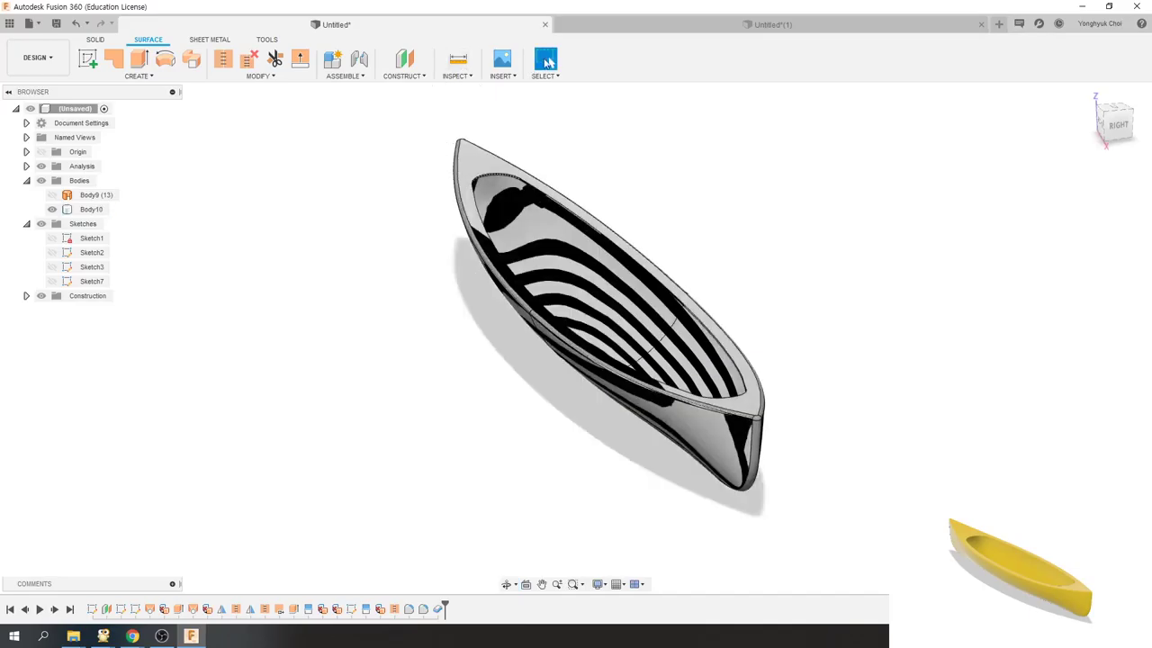
pyautogui.click(598, 26)
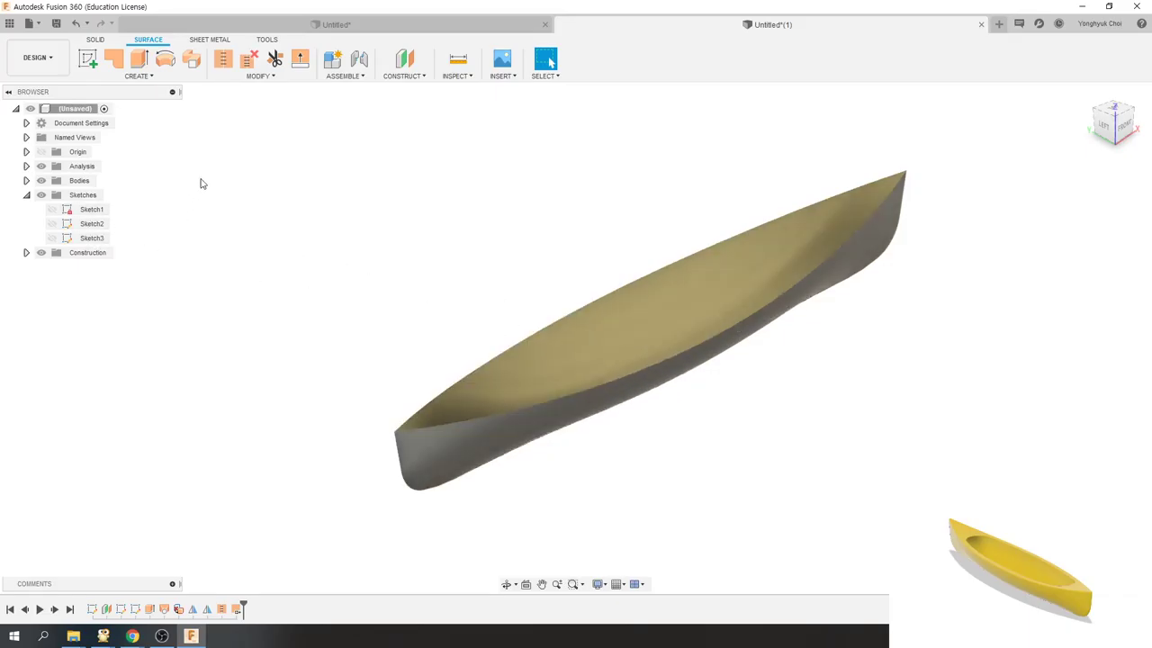
# - Show Sketch1 and extrude its sheer-line profile 700 mm as a new body
pyautogui.click(52, 210)
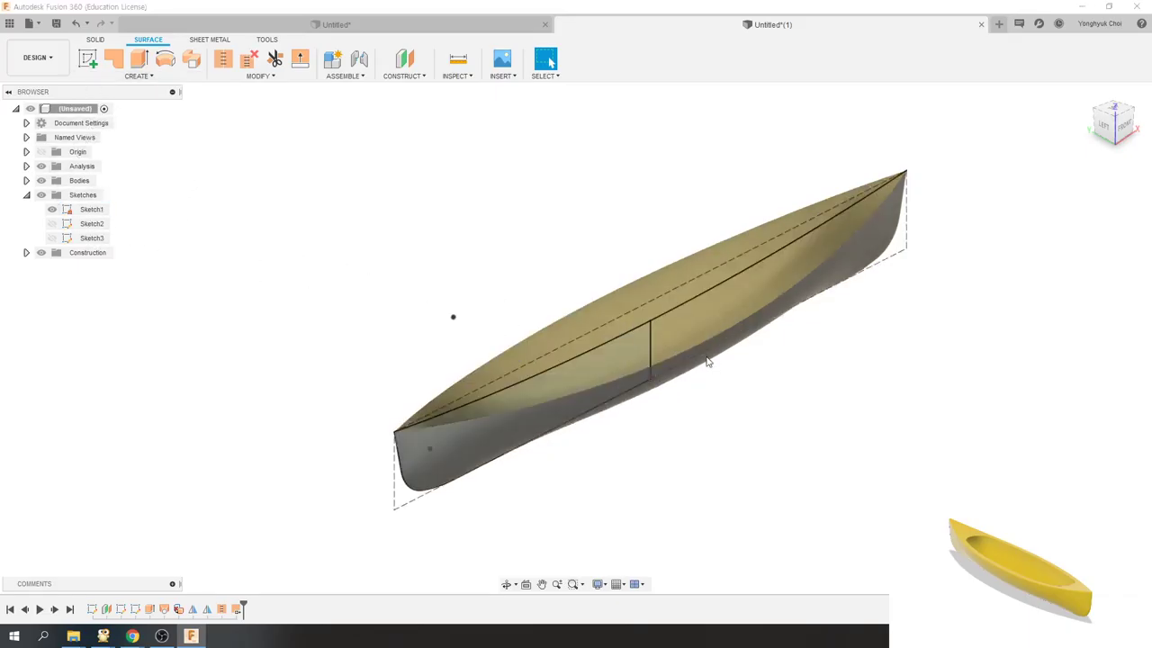
pyautogui.keyDown('shift'); pyautogui.moveTo(708, 361); pyautogui.dragTo(682, 324, button='middle'); pyautogui.keyUp('shift')
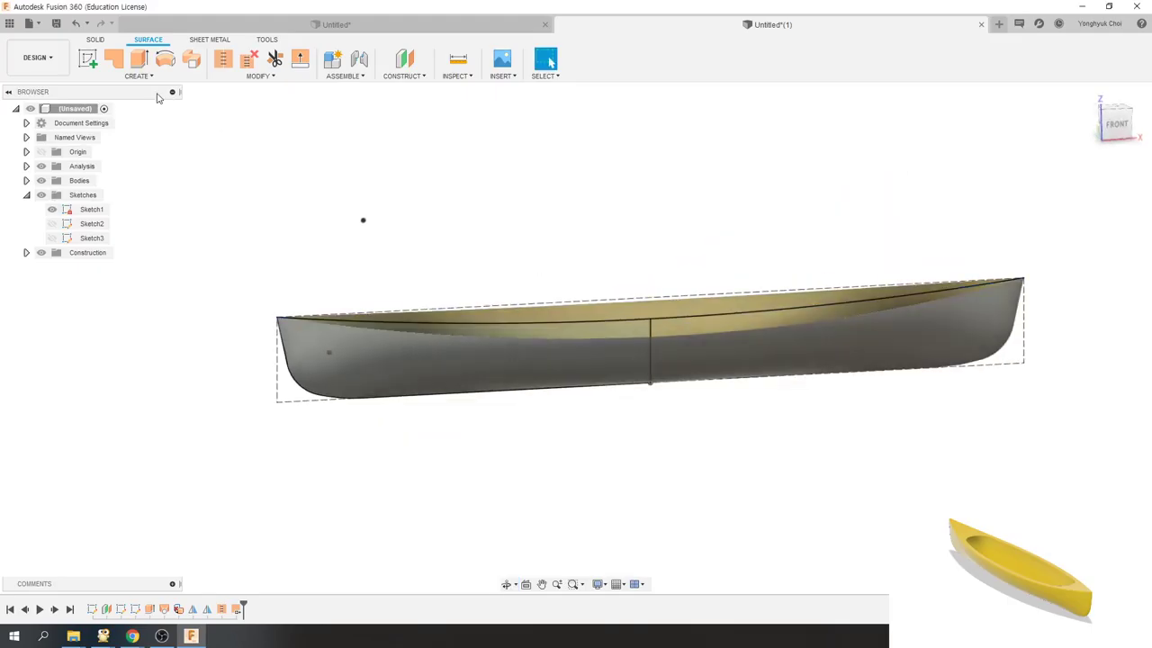
pyautogui.click(138, 59)
pyautogui.click(732, 312)
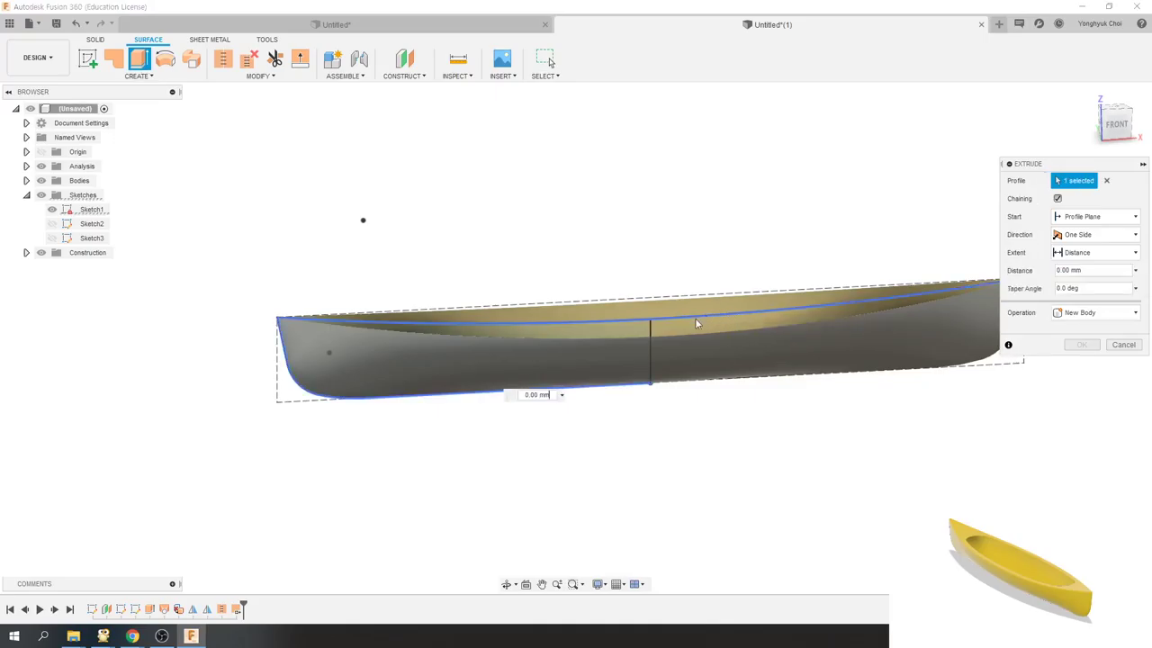
pyautogui.moveTo(552, 420)
pyautogui.keyDown('shift'); pyautogui.mouseDown(button='middle')
pyautogui.moveTo(573, 487)
pyautogui.moveTo(624, 493)
pyautogui.mouseUp(button='middle'); pyautogui.keyUp('shift')
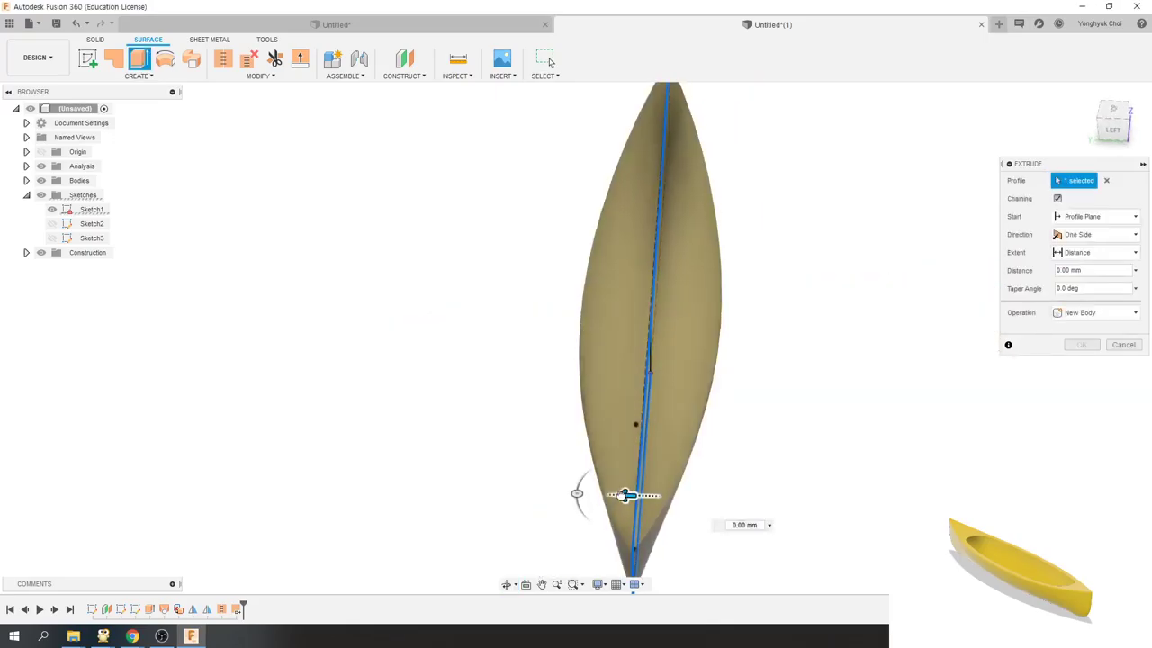
pyautogui.moveTo(624, 494); pyautogui.dragTo(519, 486)
pyautogui.moveTo(520, 486)
pyautogui.keyDown('shift'); pyautogui.mouseDown(button='middle')
pyautogui.moveTo(635, 379)
pyautogui.moveTo(485, 367)
pyautogui.moveTo(583, 319)
pyautogui.mouseUp(button='middle'); pyautogui.keyUp('shift')
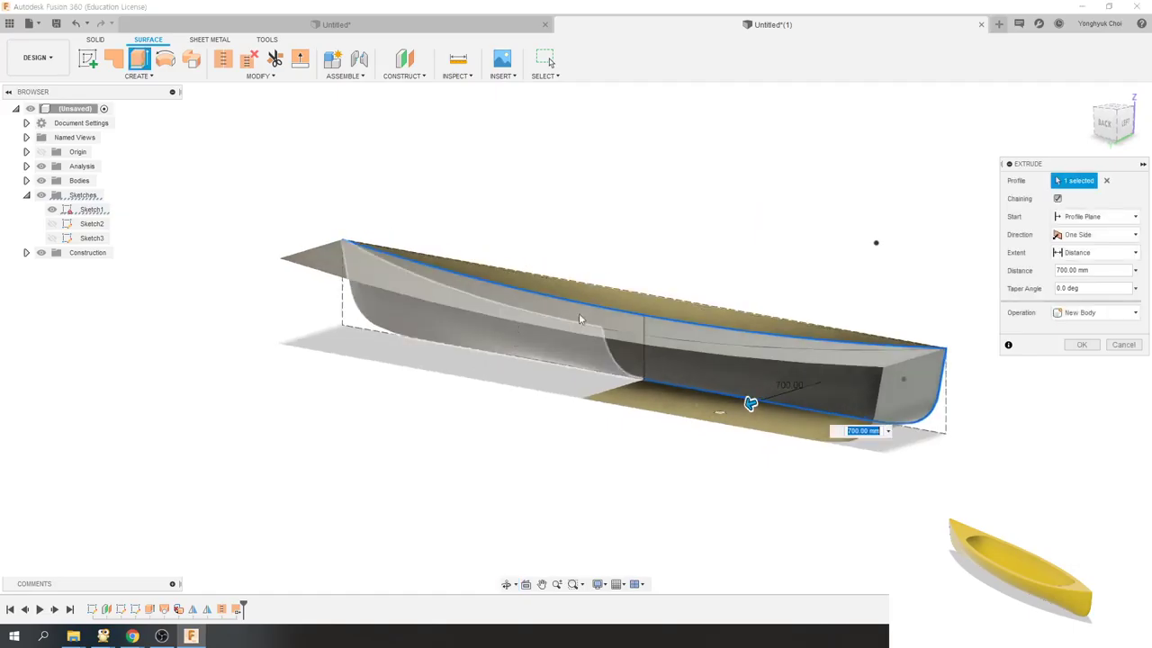
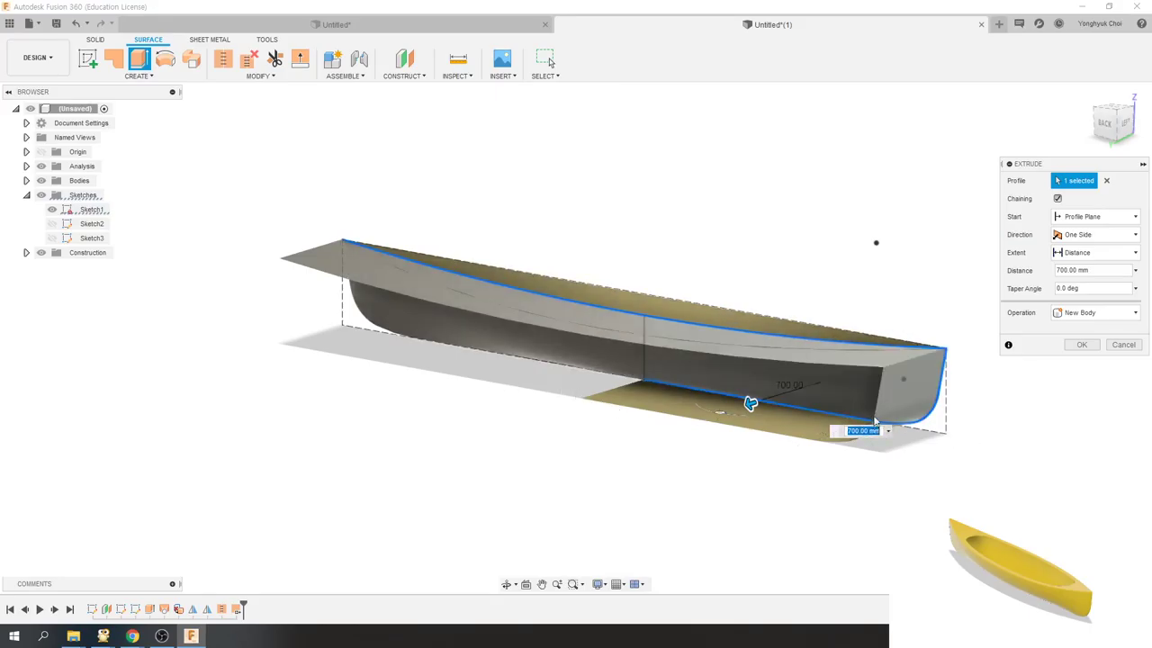
# - Replace the 700 mm extrusion with a symmetric 900 mm surface extrusion of the hull's top edge
pyautogui.click(1123, 344)
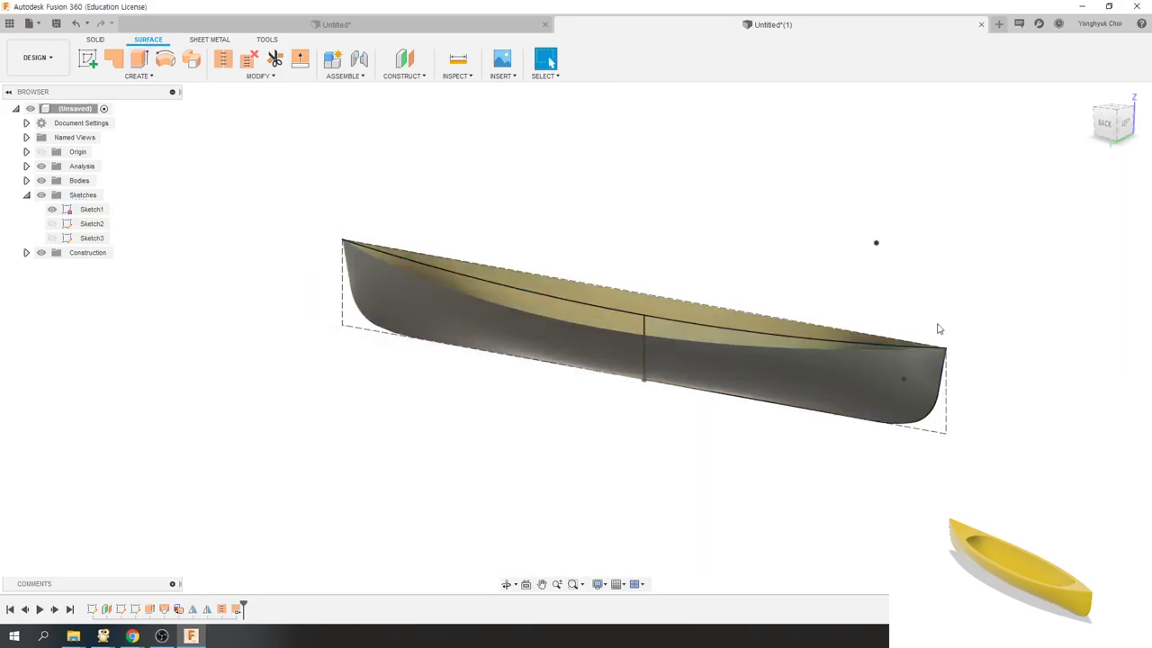
pyautogui.click(139, 59)
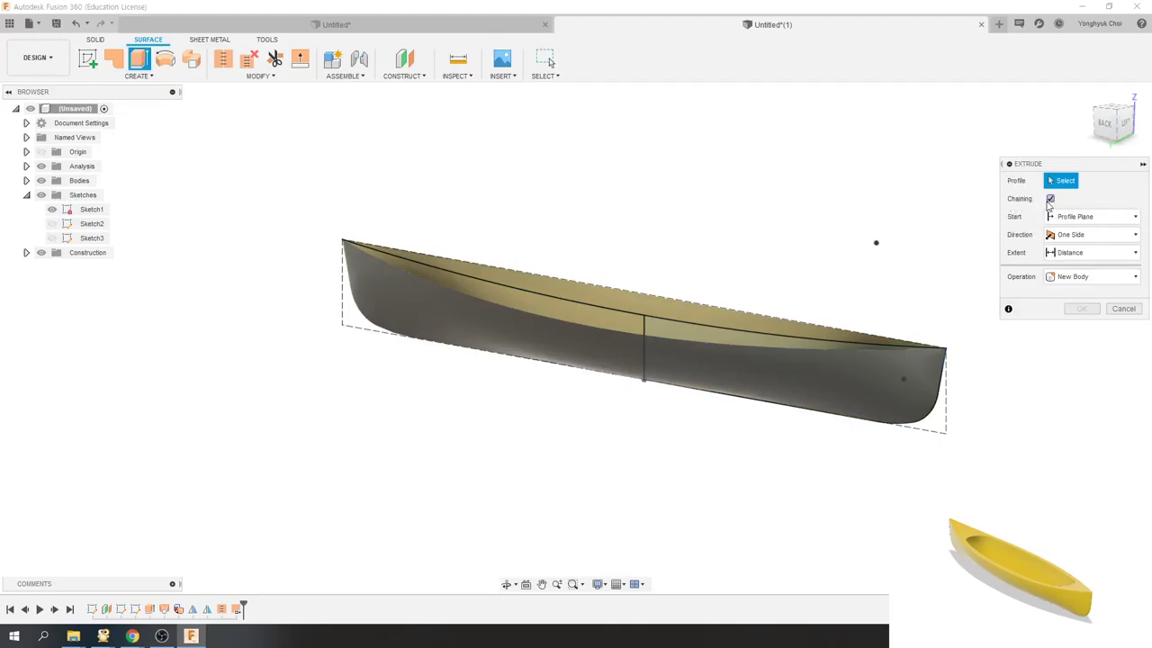
pyautogui.click(774, 334)
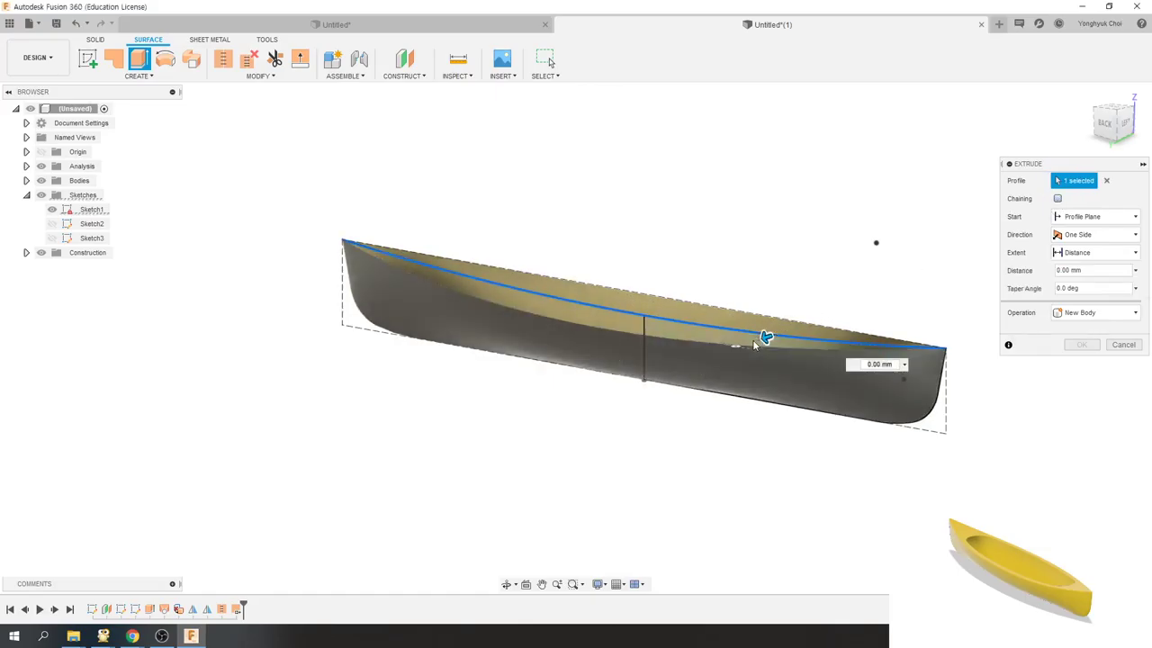
pyautogui.moveTo(760, 335); pyautogui.dragTo(685, 362)
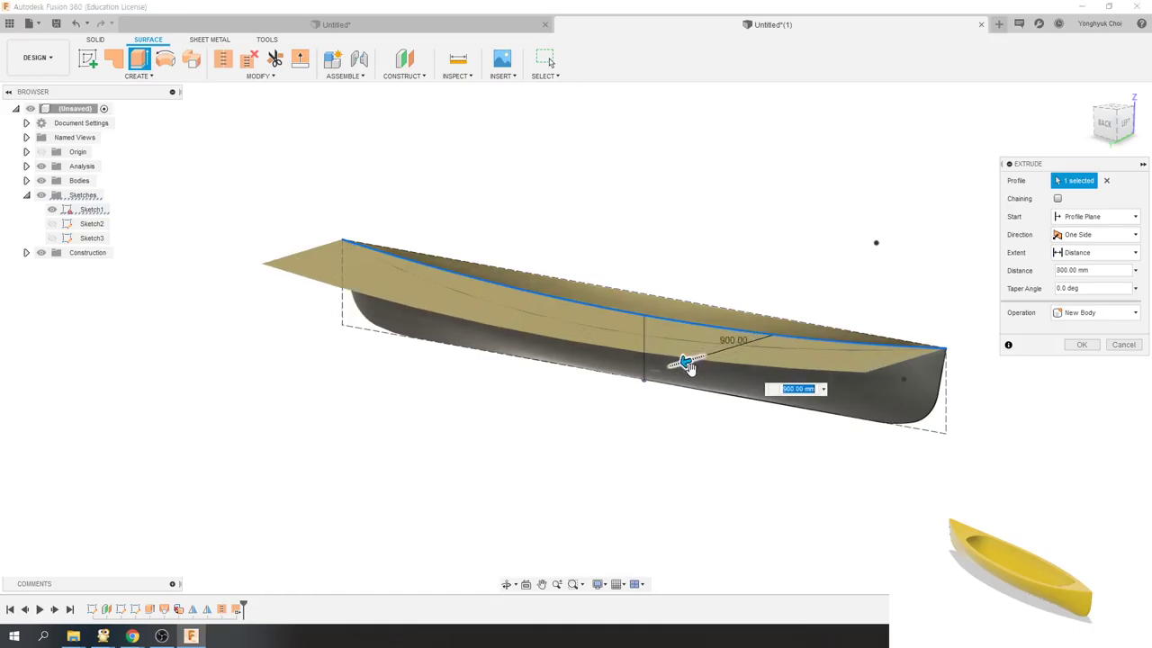
pyautogui.click(1072, 237)
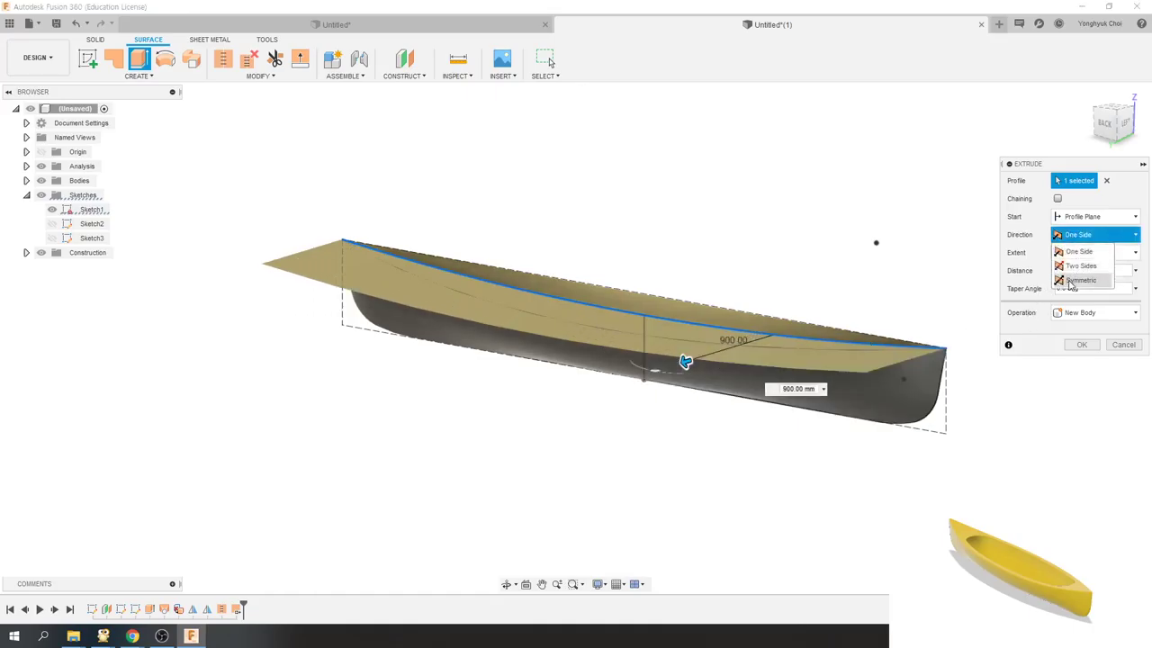
pyautogui.click(1076, 279)
pyautogui.click(1084, 363)
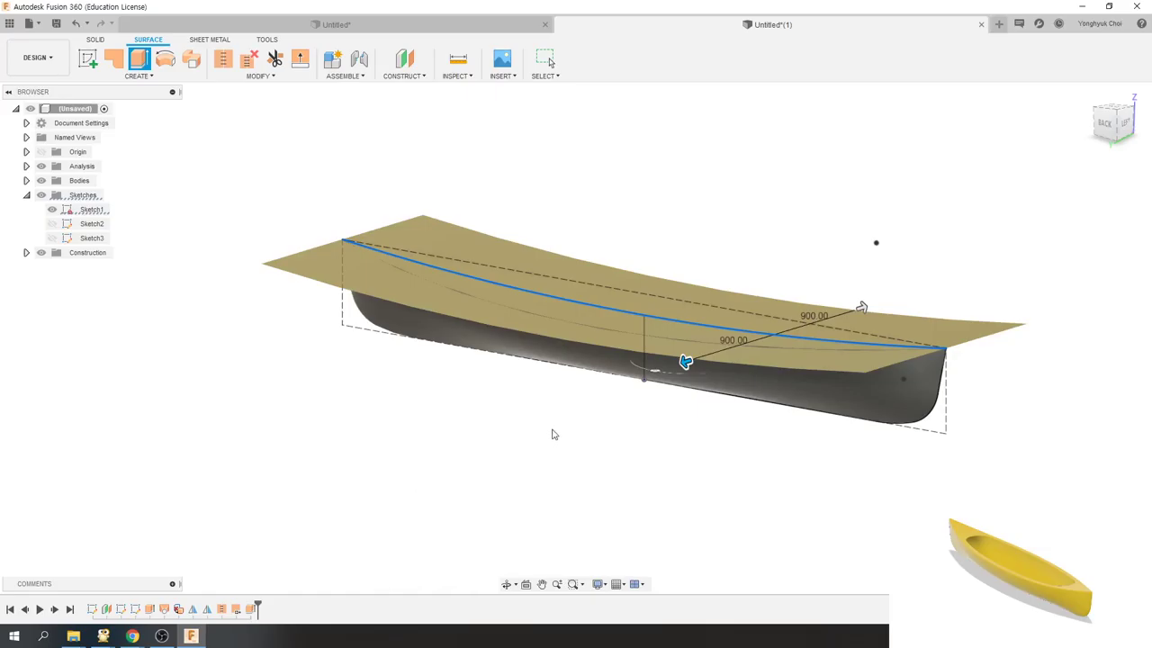
pyautogui.keyDown('shift'); pyautogui.moveTo(553, 438); pyautogui.dragTo(569, 438, button='middle'); pyautogui.keyUp('shift')
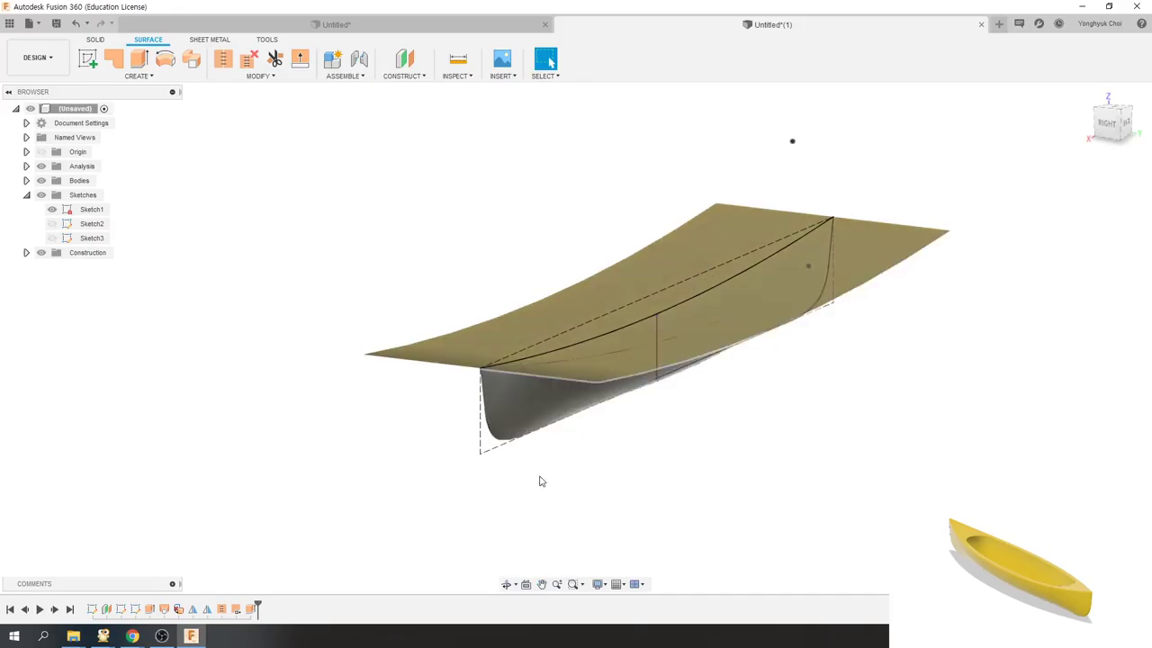
# - Split the extruded sheet with the extended hull as splitting tool, then undo the split
pyautogui.click(257, 78)
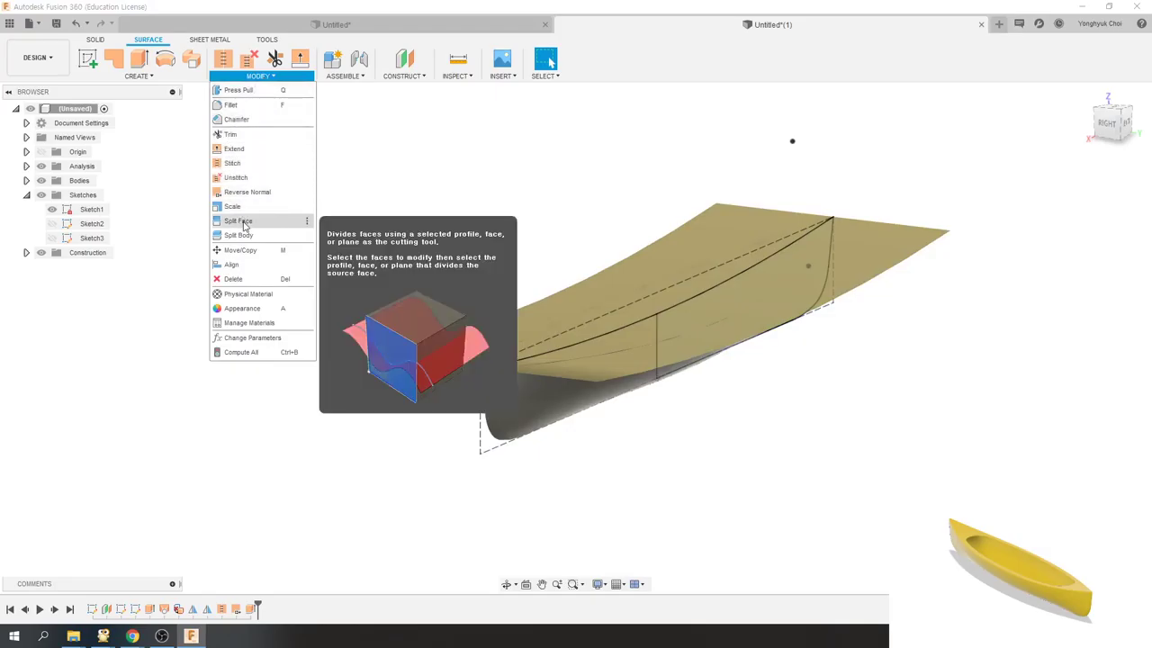
pyautogui.click(241, 221)
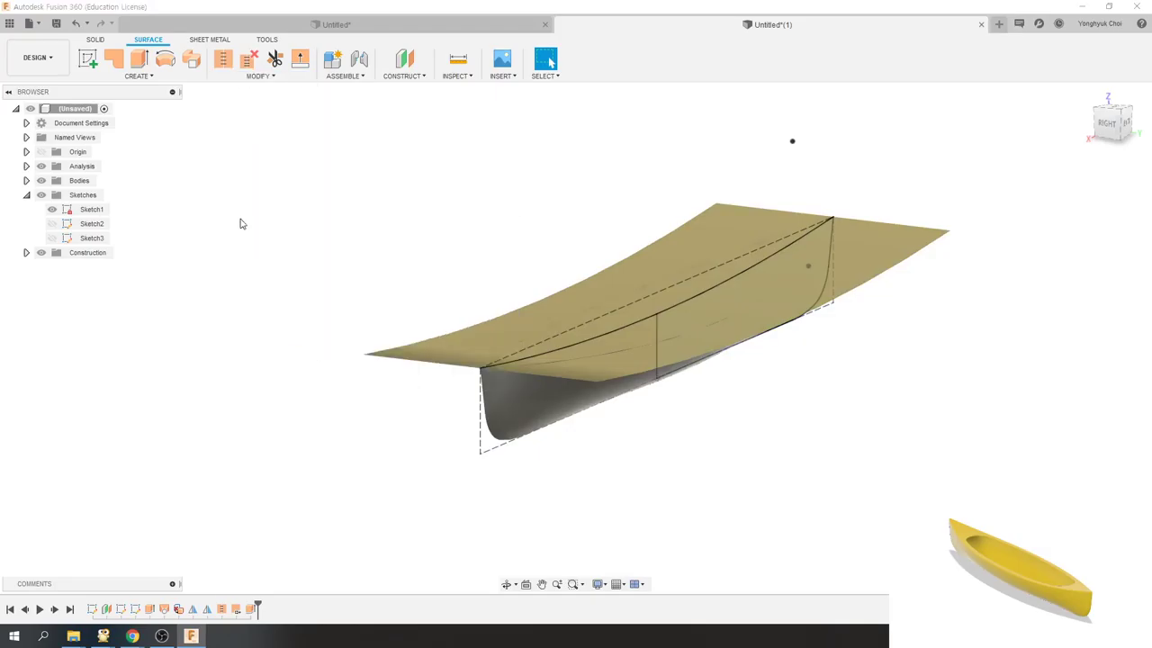
pyautogui.click(749, 240)
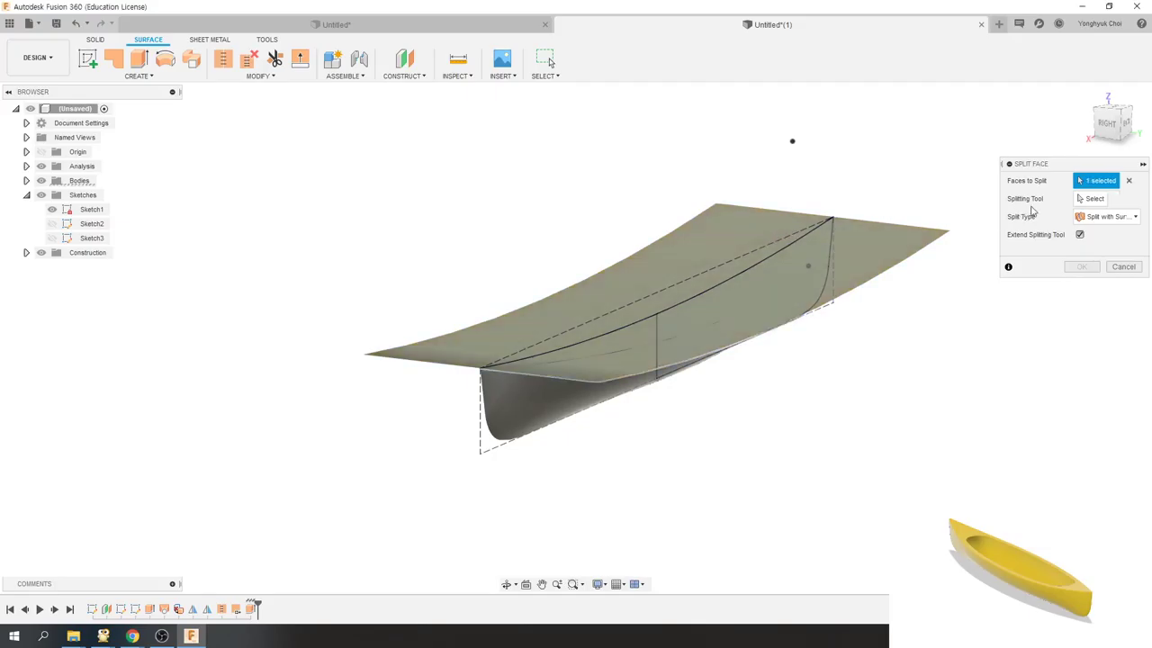
pyautogui.click(1093, 198)
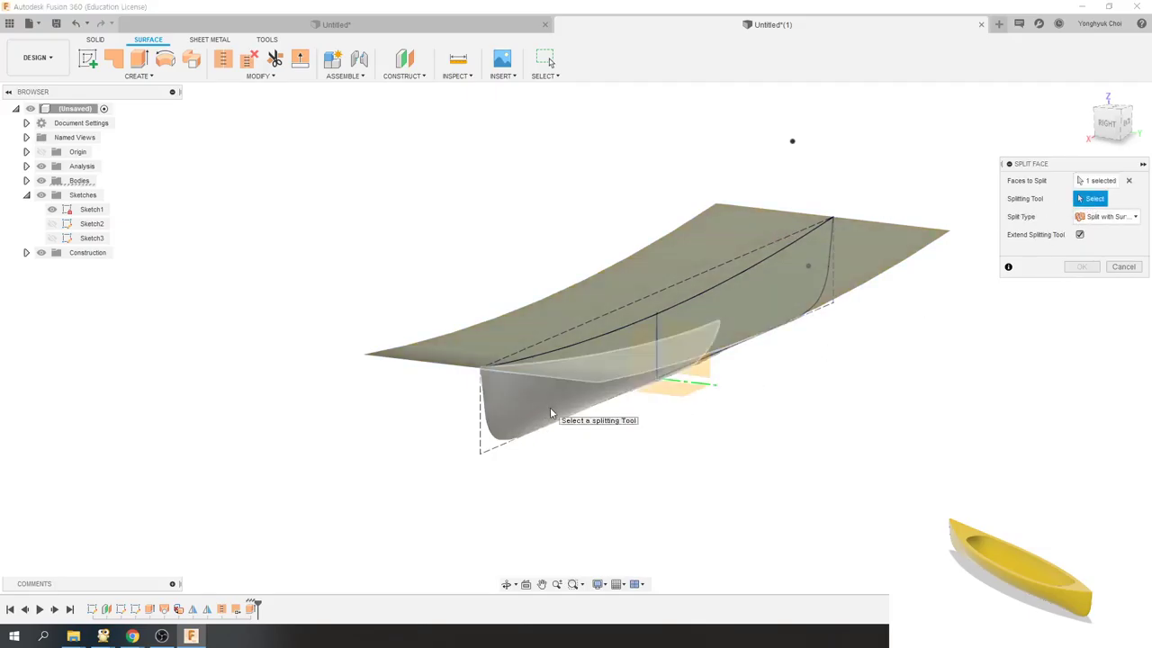
pyautogui.click(610, 357)
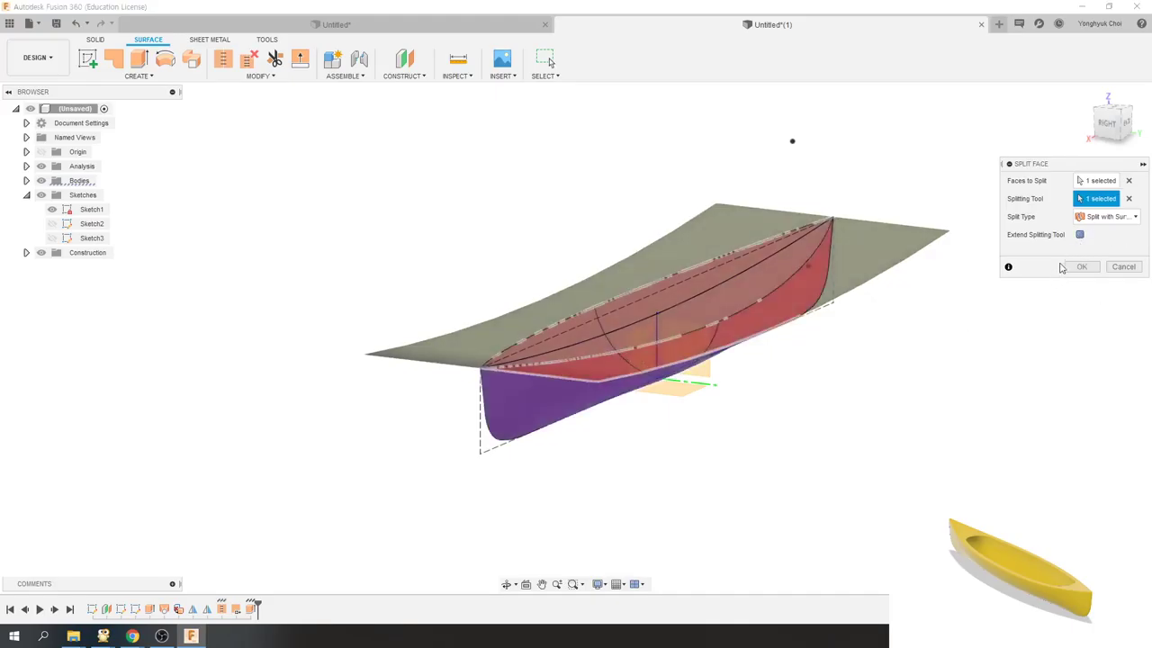
pyautogui.click(1079, 235)
pyautogui.keyDown('shift'); pyautogui.moveTo(790, 339); pyautogui.dragTo(473, 324, button='middle'); pyautogui.keyUp('shift')
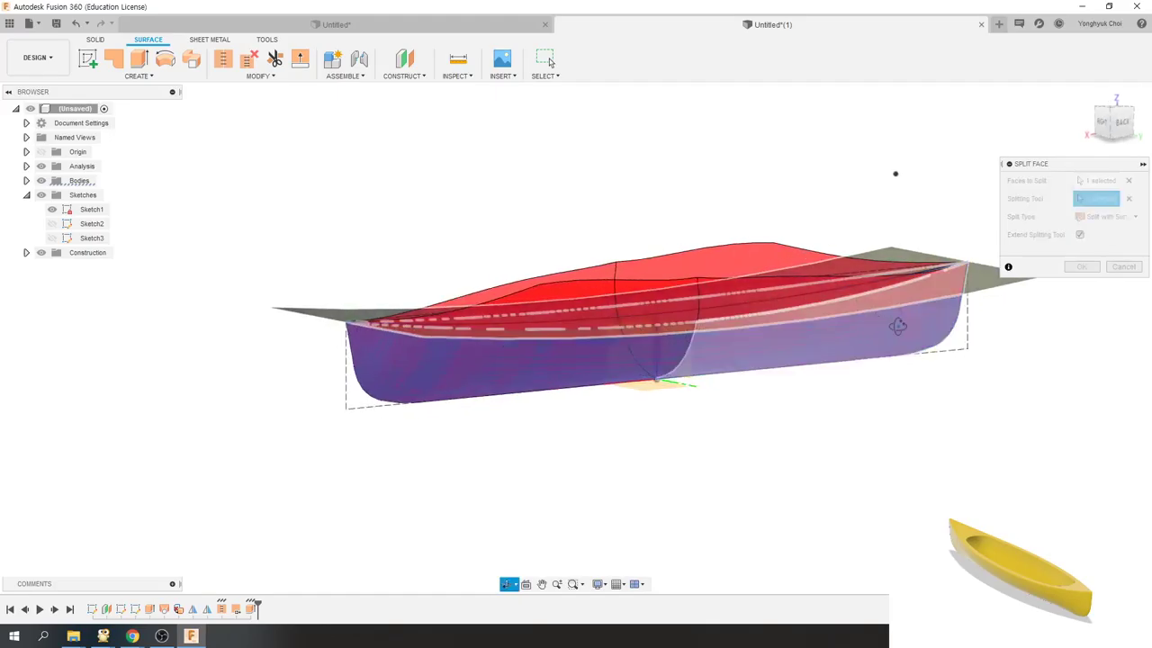
pyautogui.keyDown('shift'); pyautogui.moveTo(898, 327); pyautogui.dragTo(984, 278, button='middle'); pyautogui.keyUp('shift')
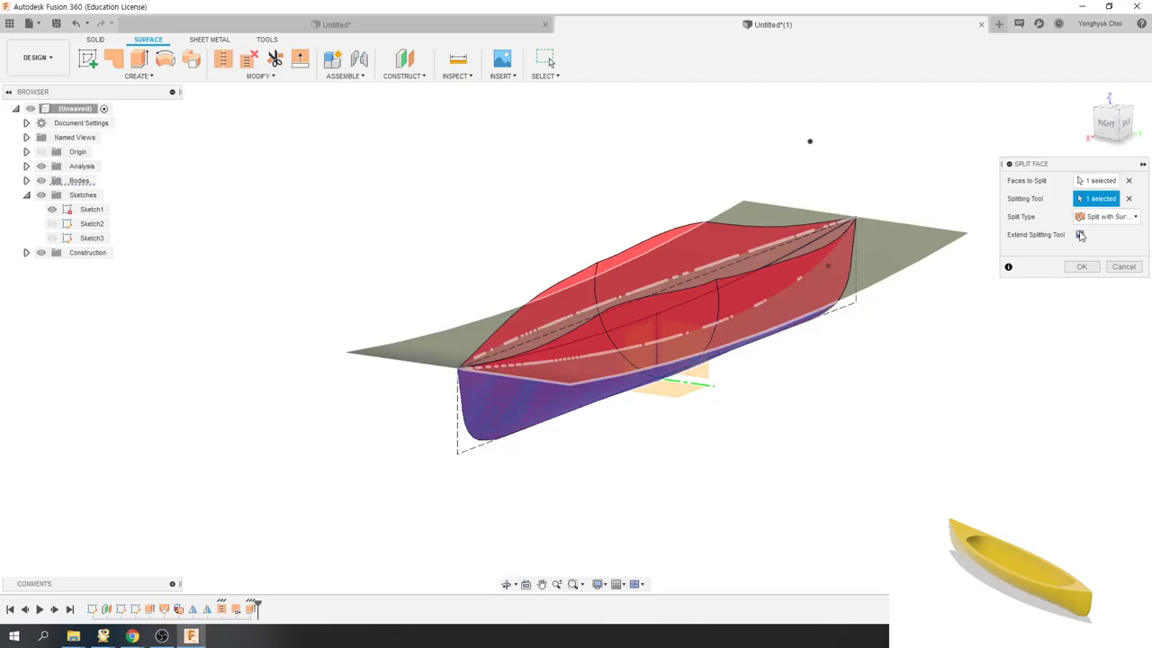
pyautogui.click(1081, 267)
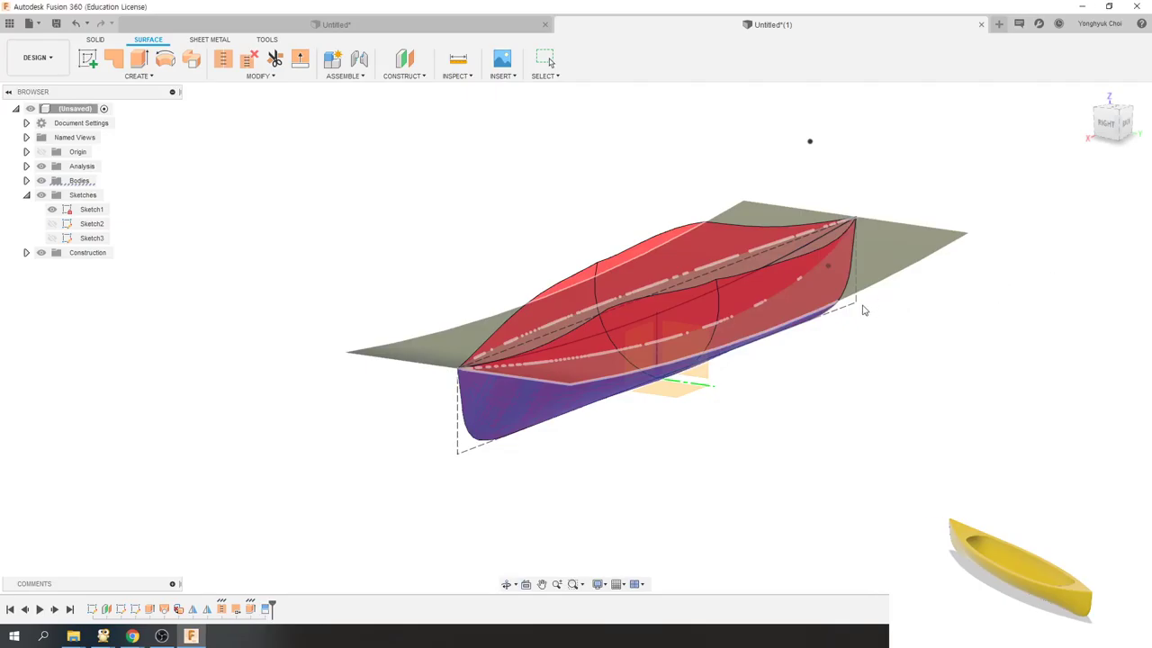
pyautogui.hotkey('ctrl', 'z')
# - Split the extruded sheet again using the hull as splitting tool with Extend Splitting Tool enabled
pyautogui.keyDown('shift'); pyautogui.moveTo(881, 317); pyautogui.dragTo(832, 227, button='middle'); pyautogui.keyUp('shift')
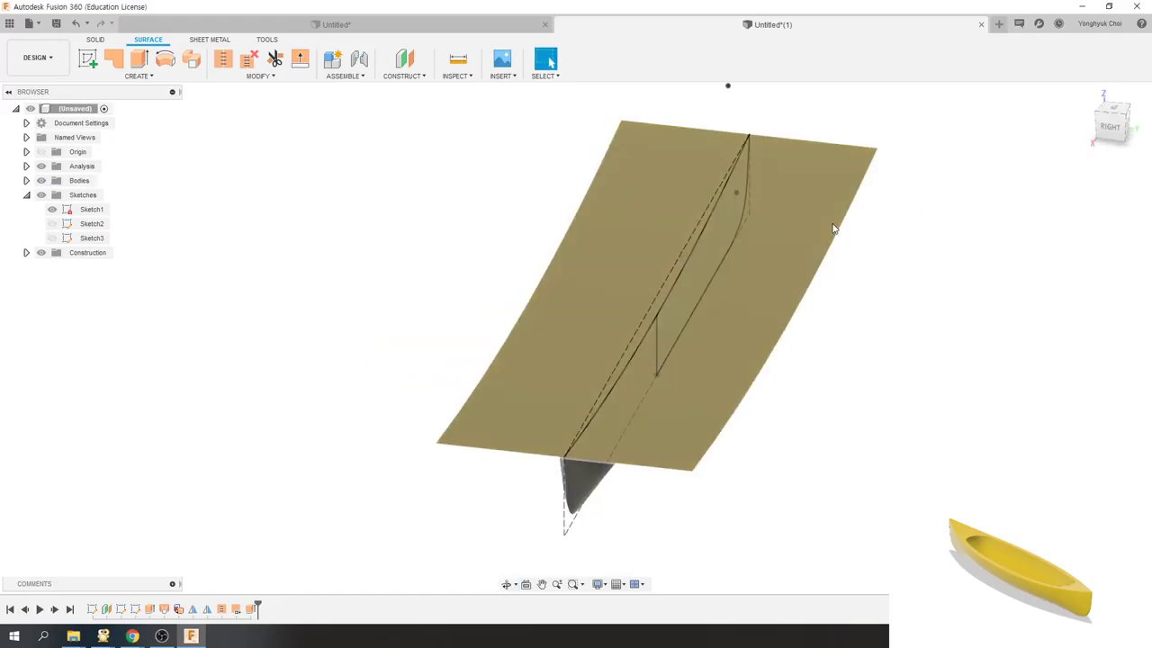
pyautogui.keyDown('shift'); pyautogui.moveTo(874, 301); pyautogui.dragTo(859, 286, button='middle'); pyautogui.keyUp('shift')
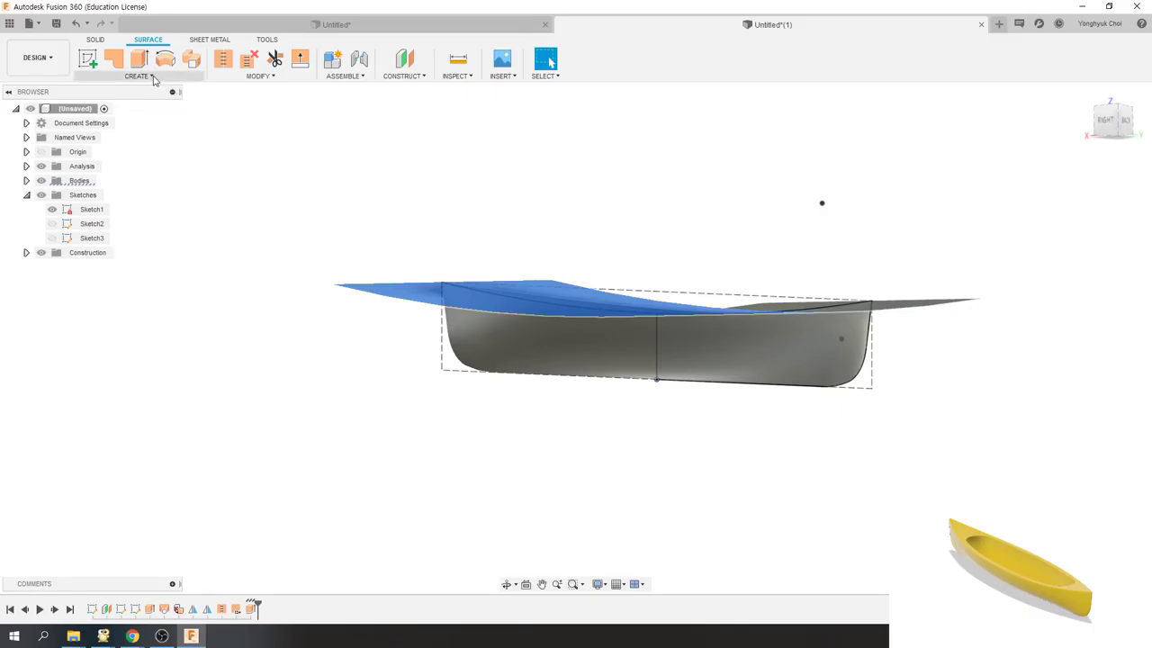
pyautogui.click(259, 76)
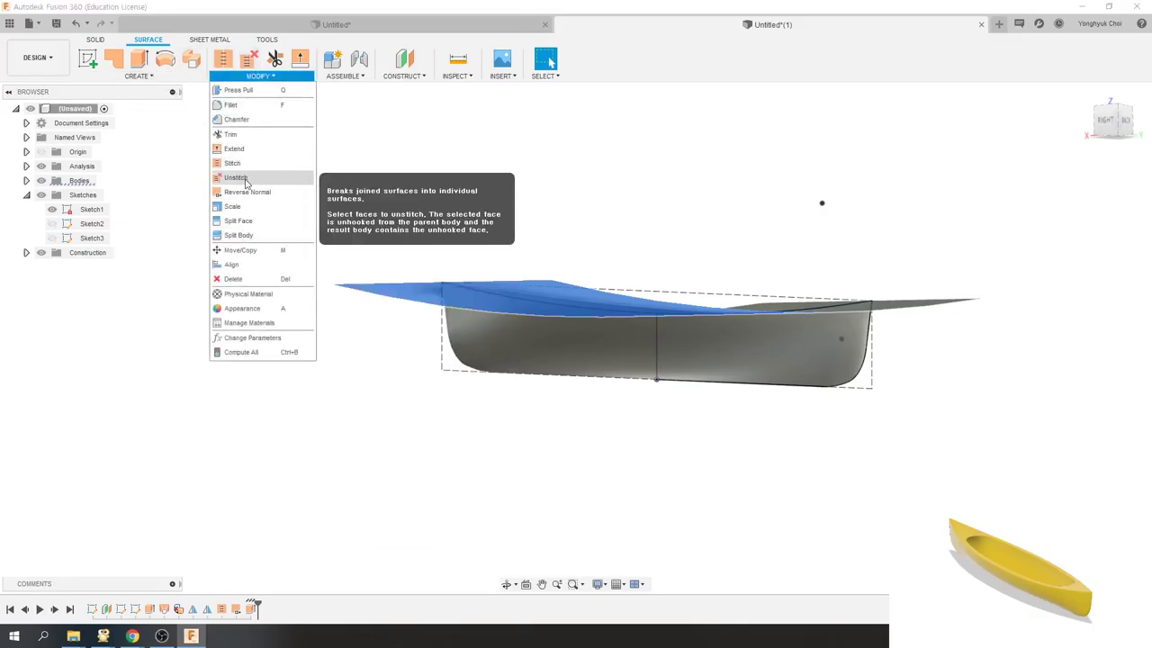
pyautogui.click(239, 220)
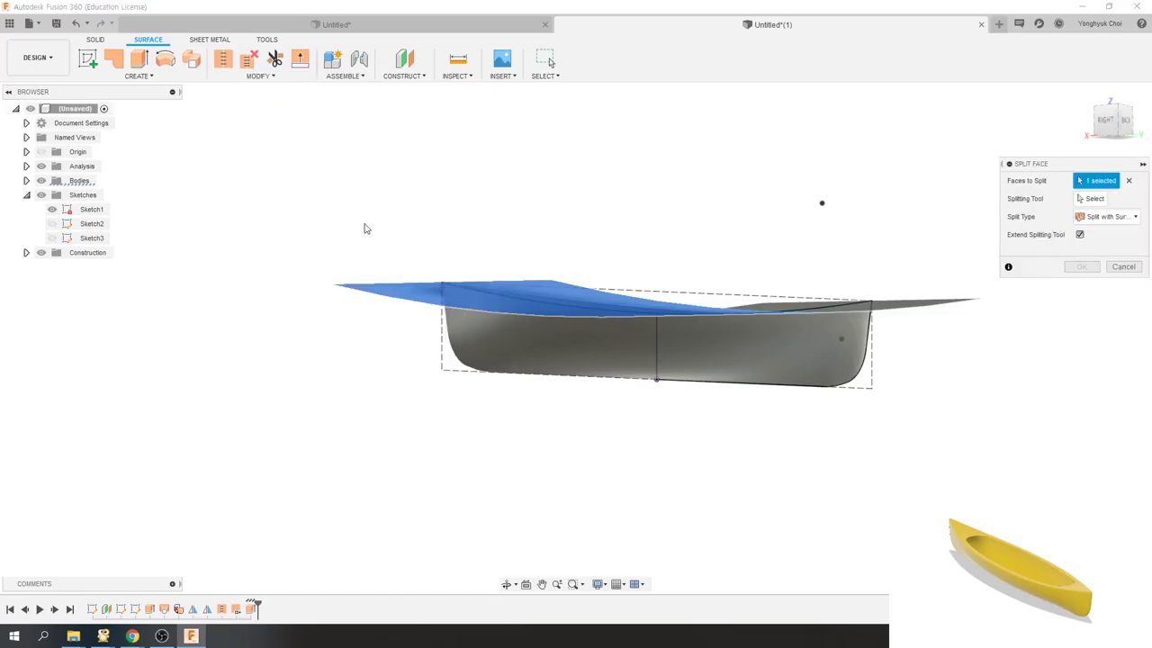
pyautogui.moveTo(504, 196); pyautogui.dragTo(520, 222)
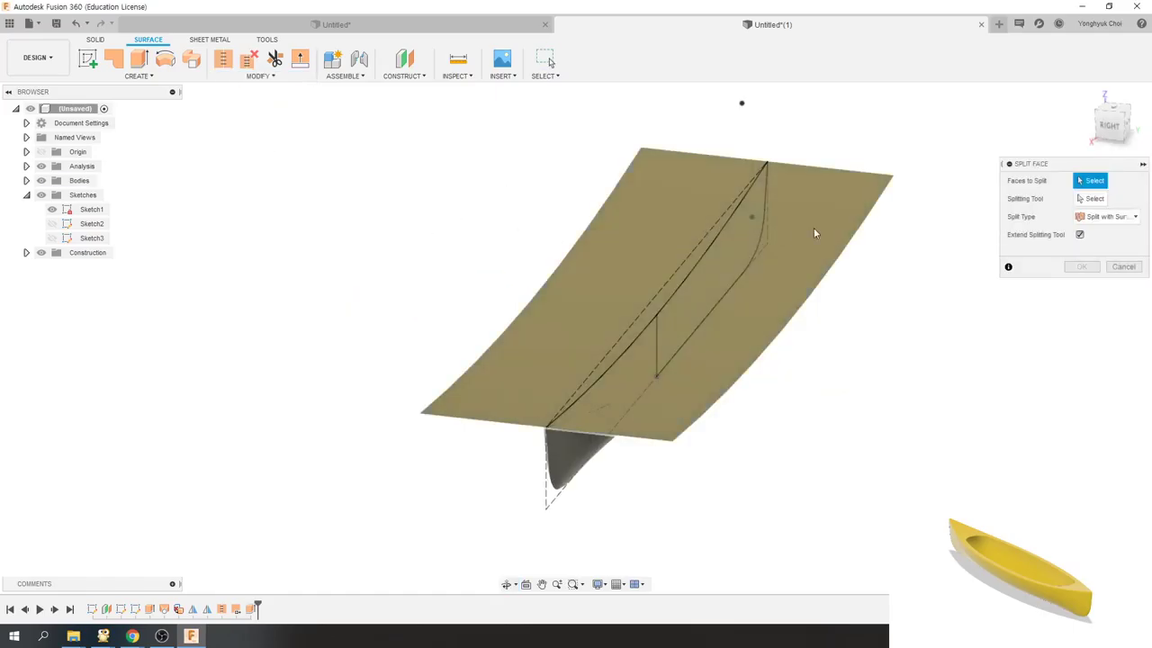
pyautogui.click(810, 226)
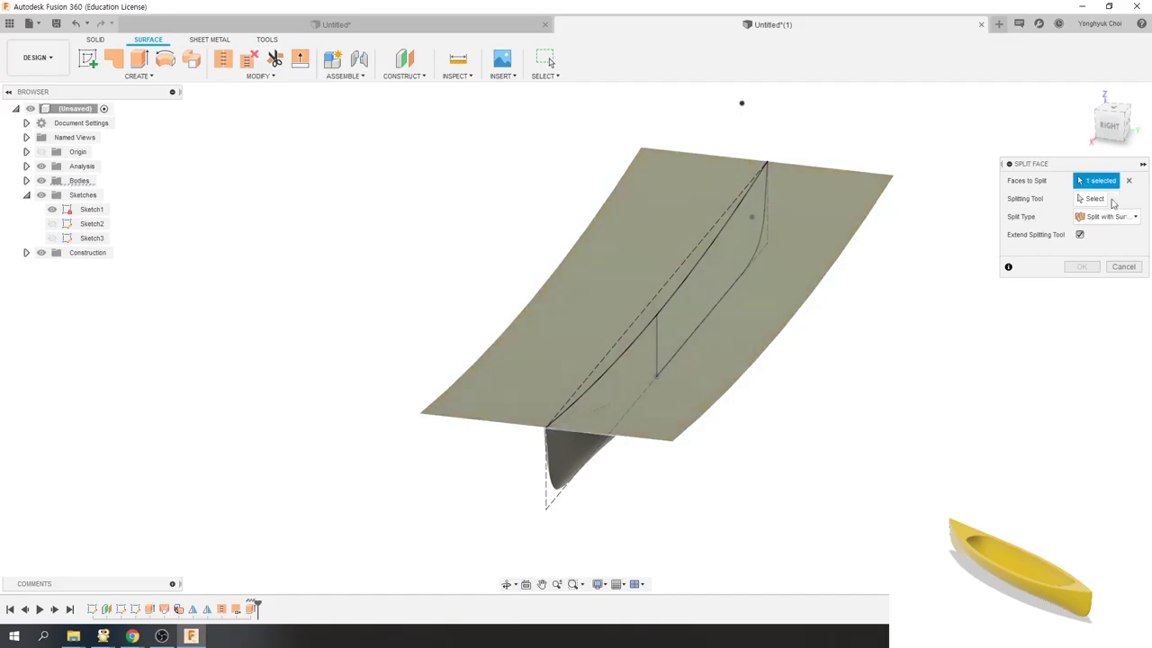
pyautogui.click(1109, 199)
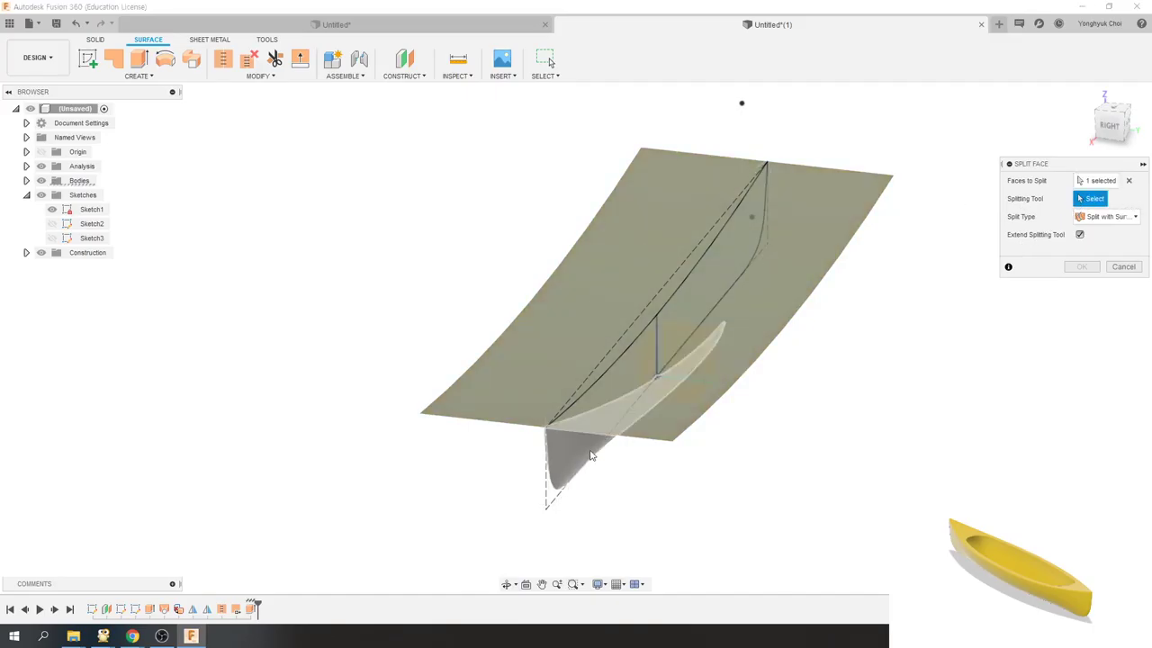
pyautogui.click(591, 416)
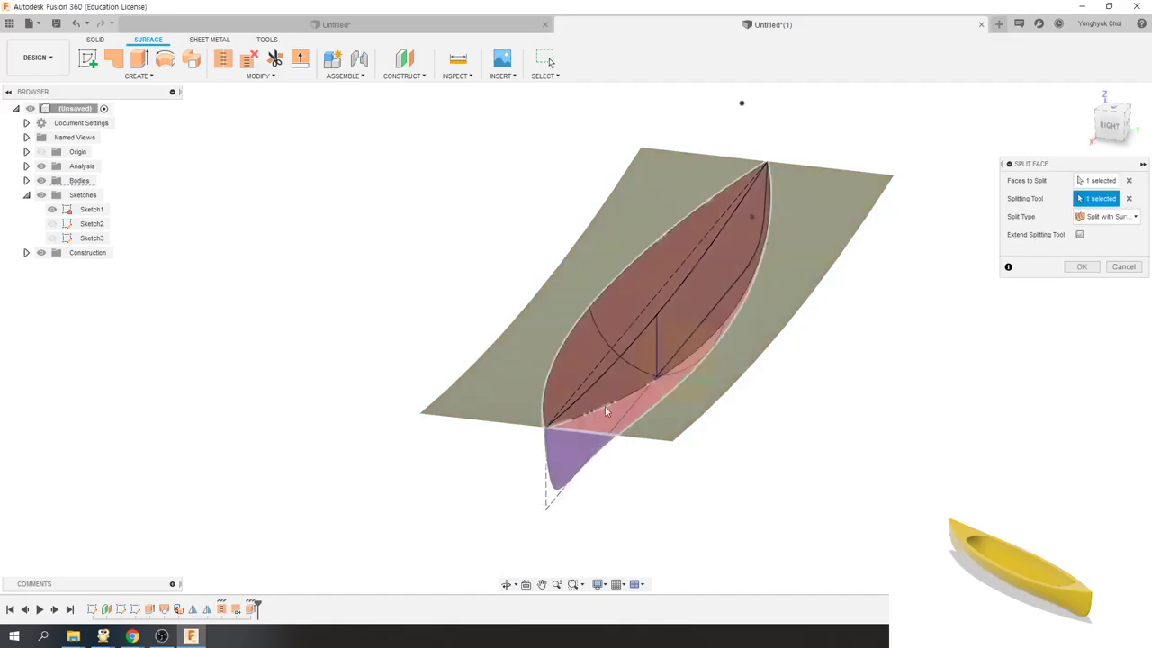
pyautogui.click(1080, 234)
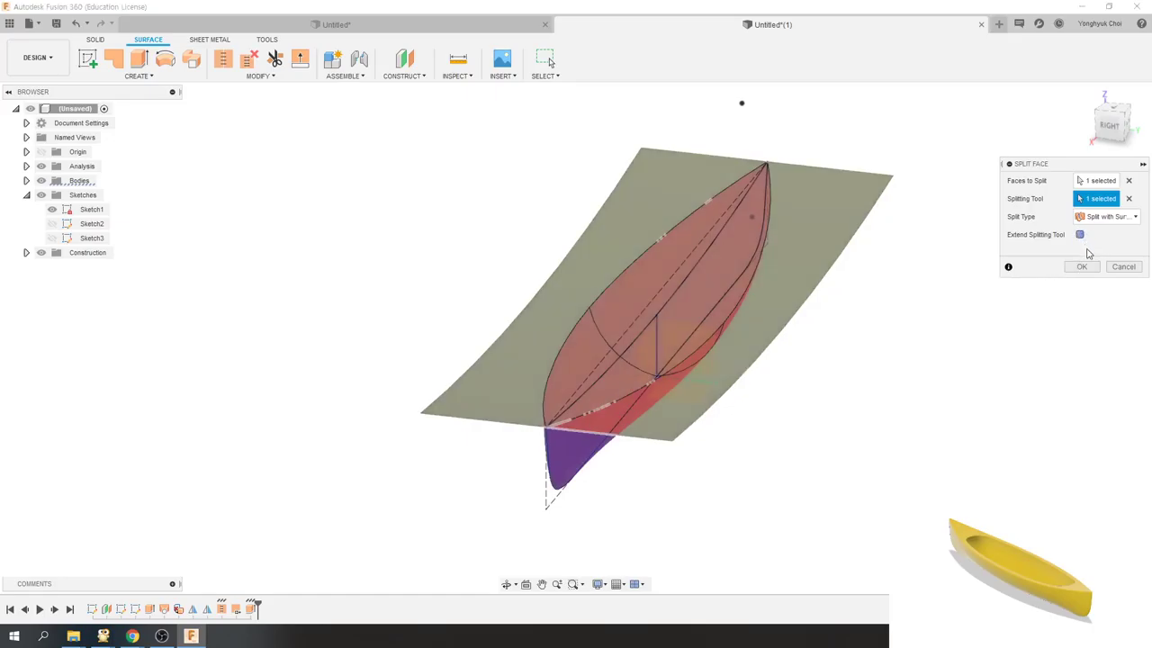
pyautogui.click(1080, 236)
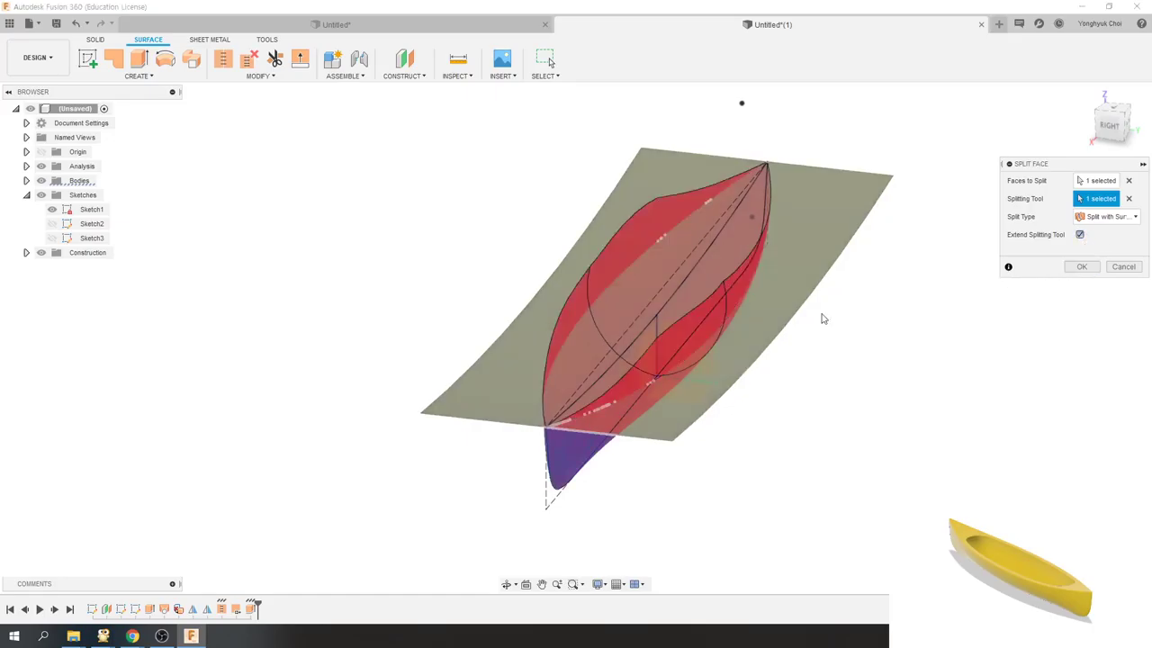
pyautogui.moveTo(822, 319)
pyautogui.keyDown('shift'); pyautogui.mouseDown(button='middle')
pyautogui.moveTo(717, 227)
pyautogui.moveTo(677, 240)
pyautogui.mouseUp(button='middle'); pyautogui.keyUp('shift')
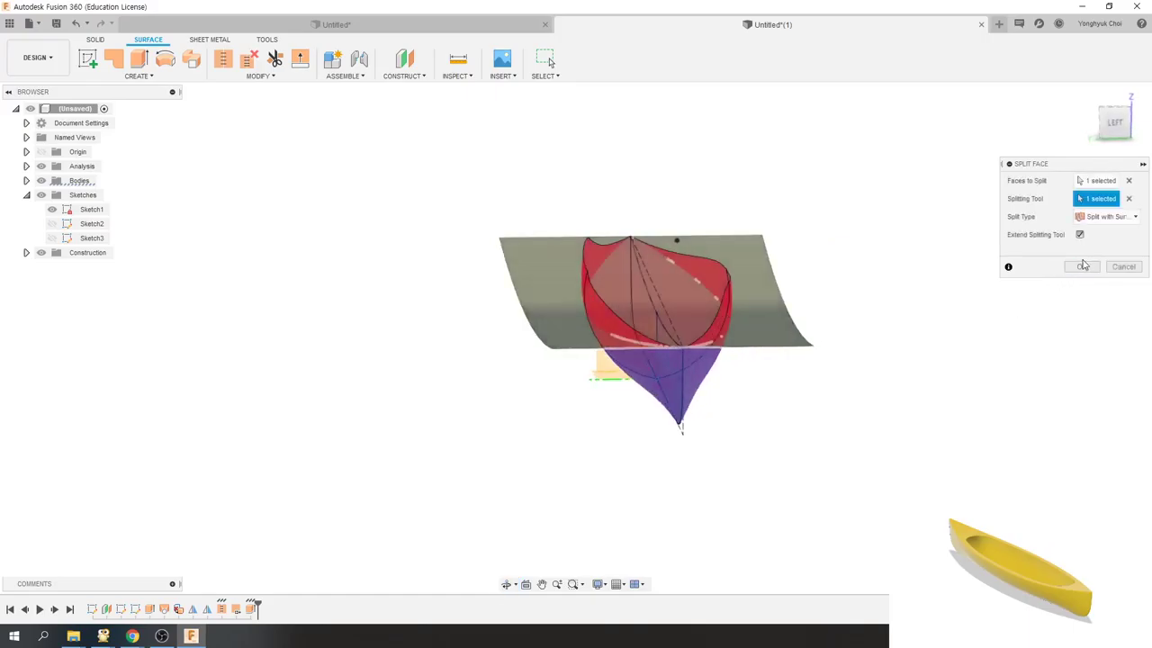
pyautogui.click(1083, 267)
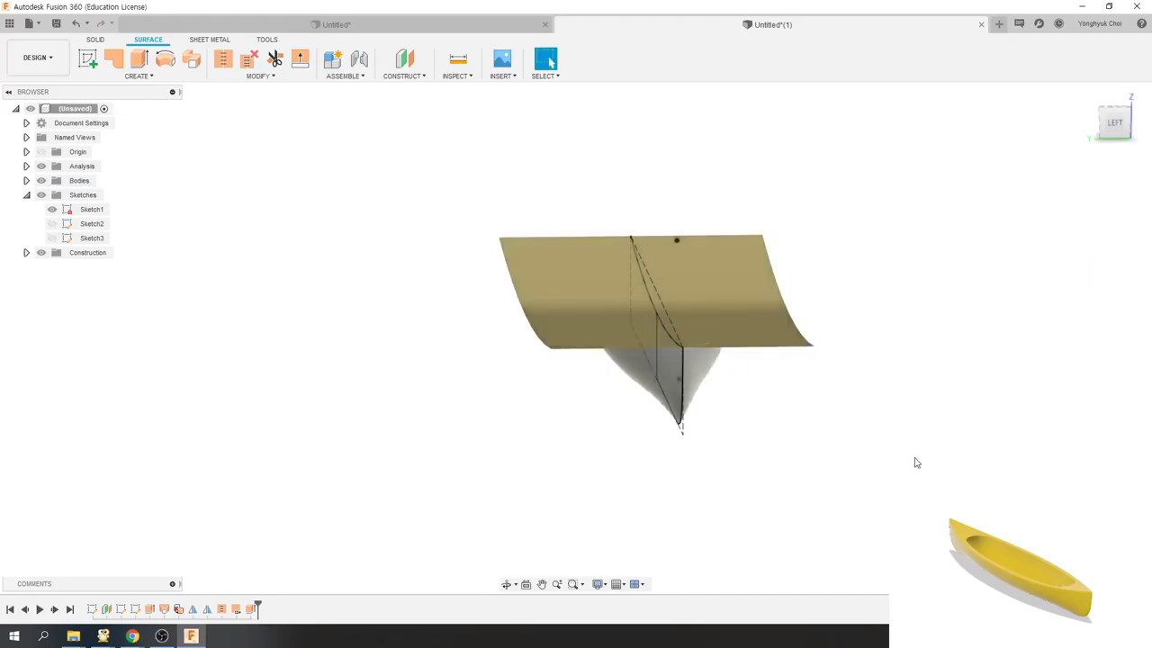
# - Open Sketch1 for editing to inspect it, then return to the 3D model
pyautogui.moveTo(766, 426)
pyautogui.keyDown('shift'); pyautogui.mouseDown(button='middle')
pyautogui.moveTo(721, 368)
pyautogui.moveTo(694, 381)
pyautogui.moveTo(690, 399)
pyautogui.moveTo(557, 349)
pyautogui.mouseUp(button='middle'); pyautogui.keyUp('shift')
pyautogui.click(83, 210)
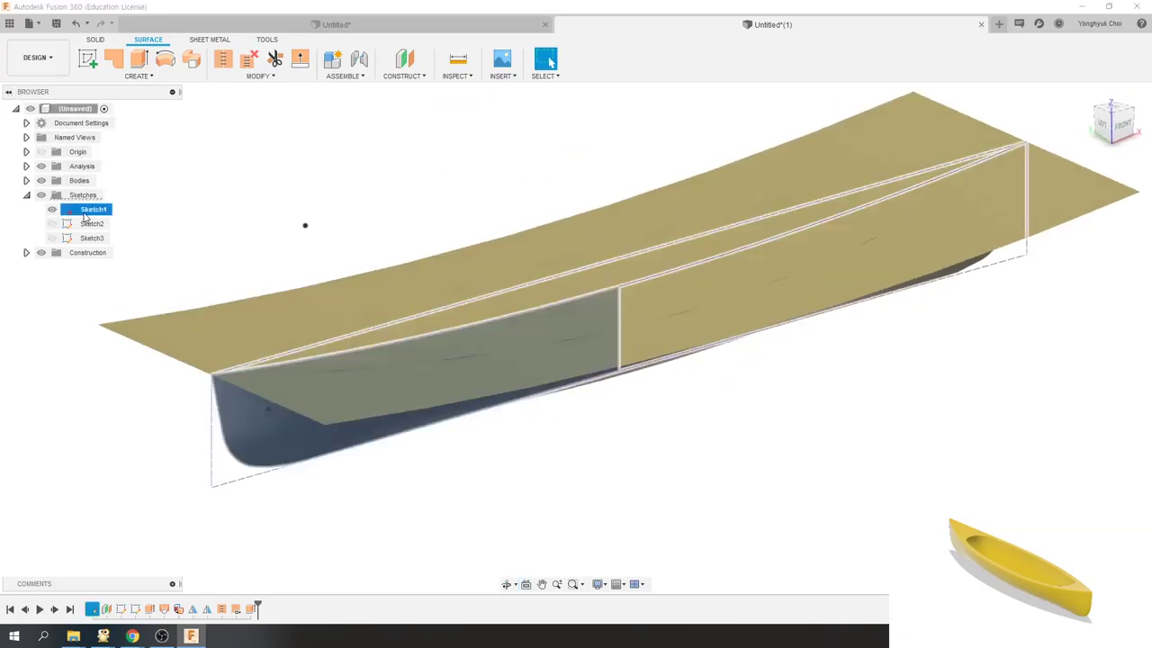
pyautogui.rightClick(86, 216)
pyautogui.click(110, 251)
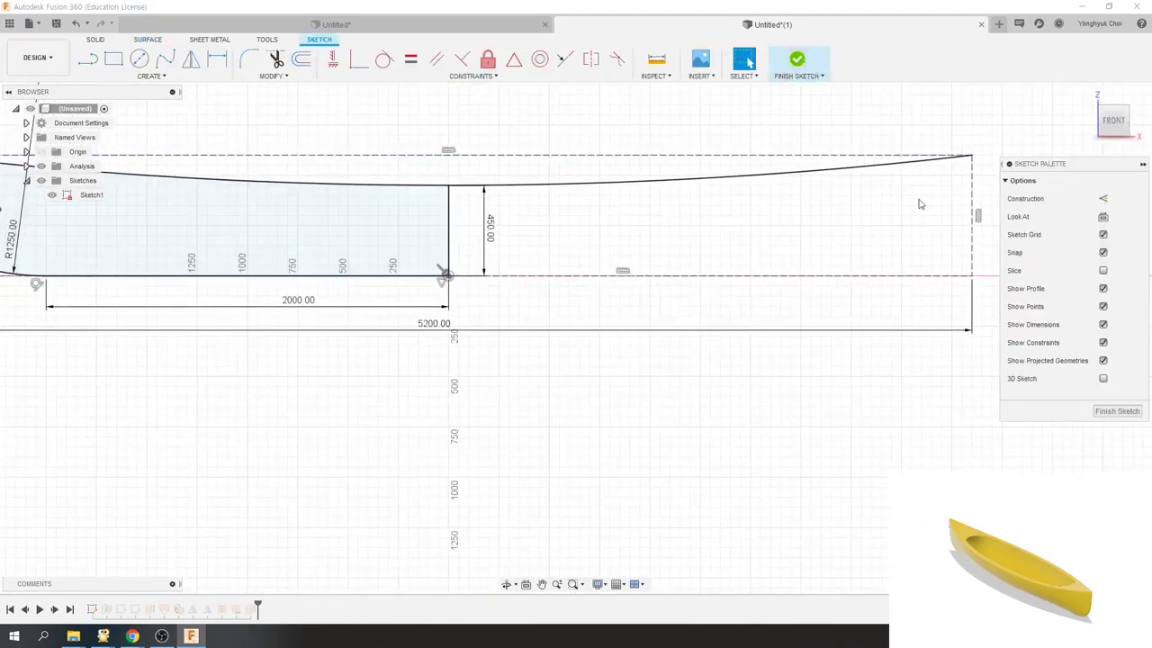
pyautogui.click(1117, 411)
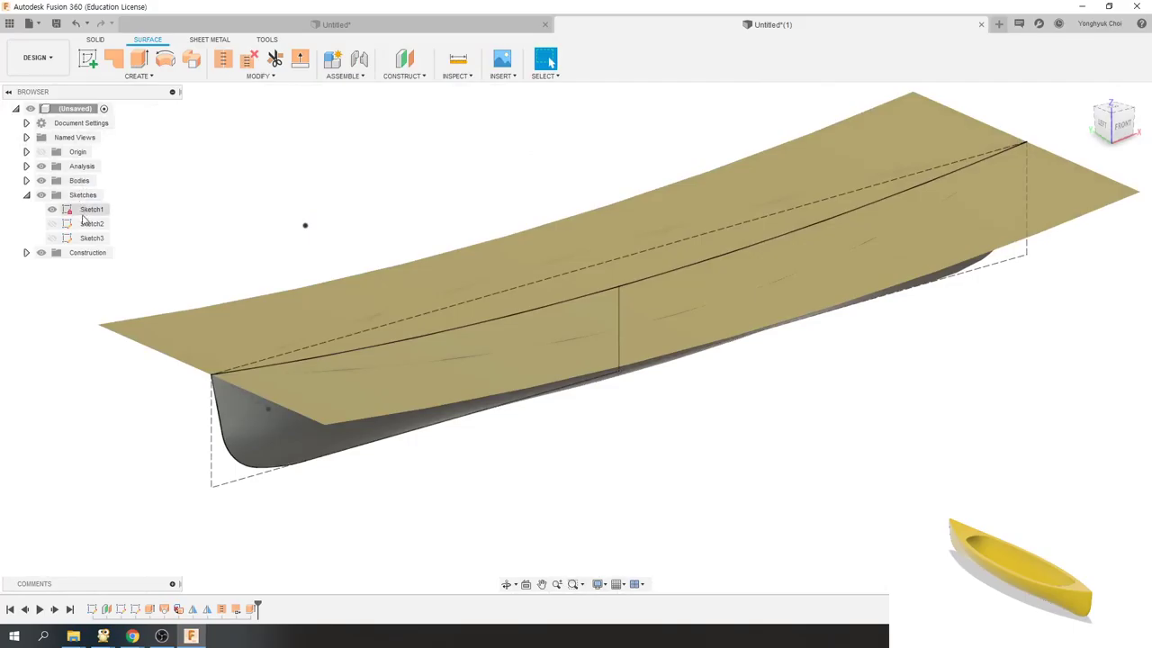
# - Open Sketch2 for editing
pyautogui.click(89, 226)
pyautogui.rightClick(88, 231)
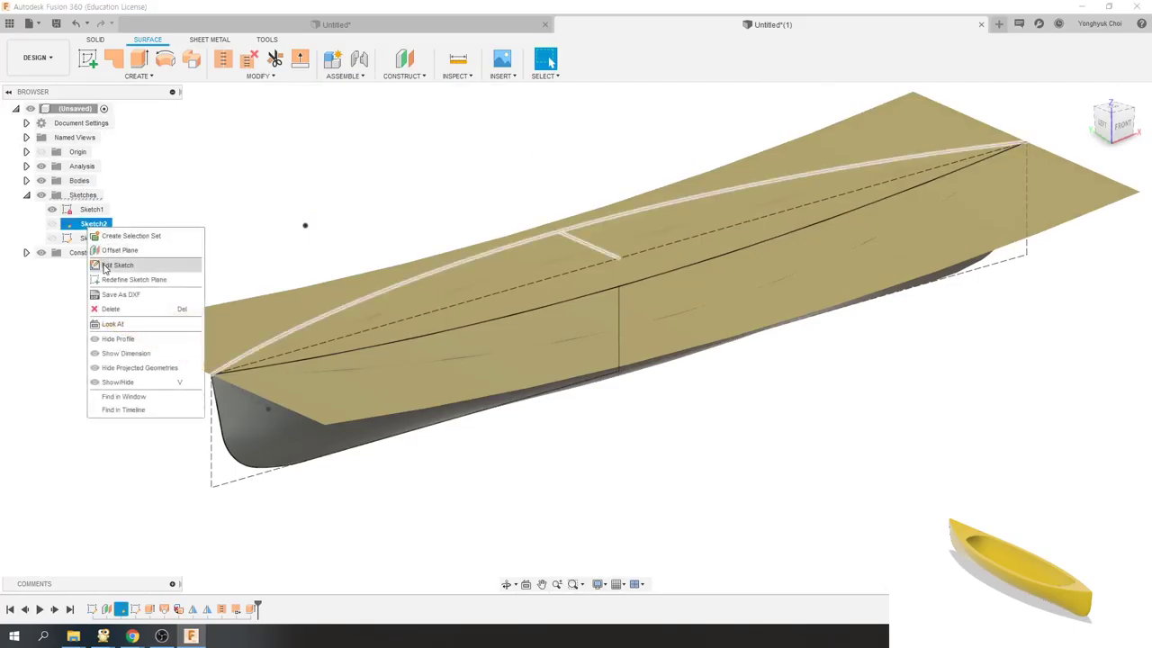
pyautogui.click(105, 266)
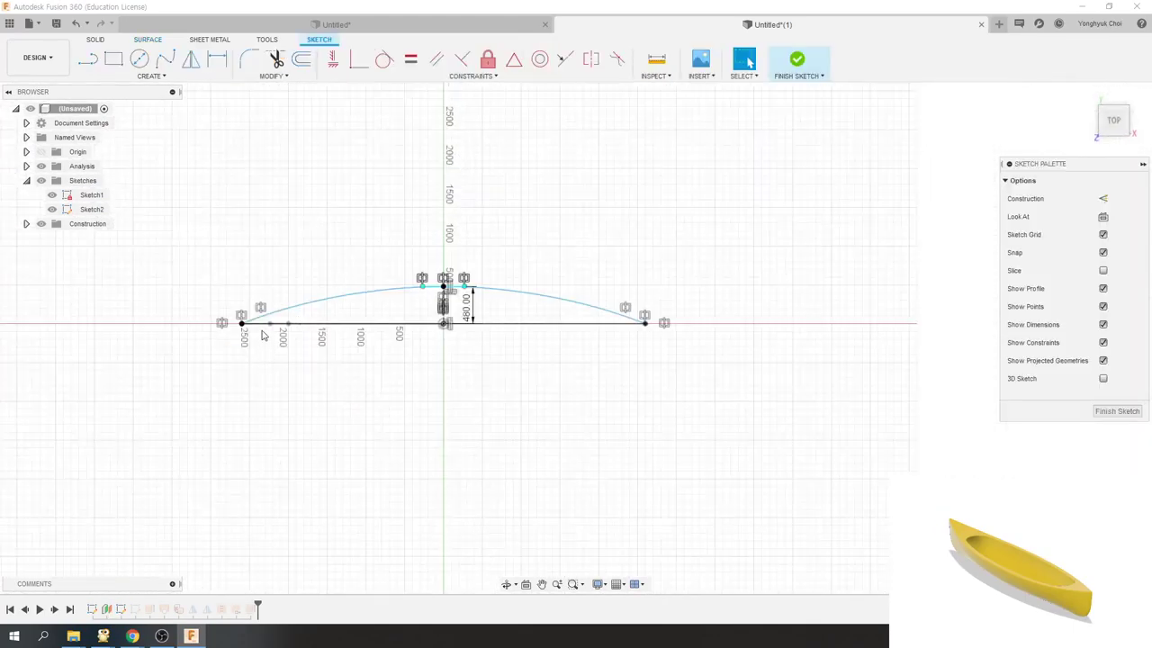
pyautogui.scroll(3, 264, 335)
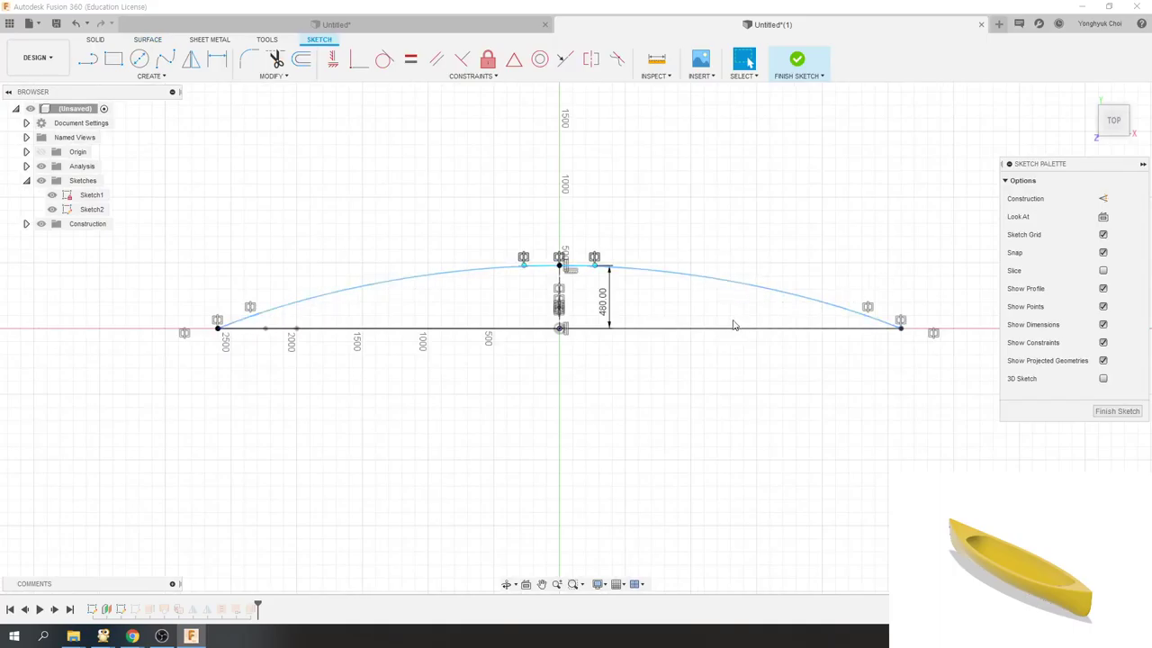
# - Mirror both halves of the arc across the horizontal centreline
pyautogui.click(185, 60)
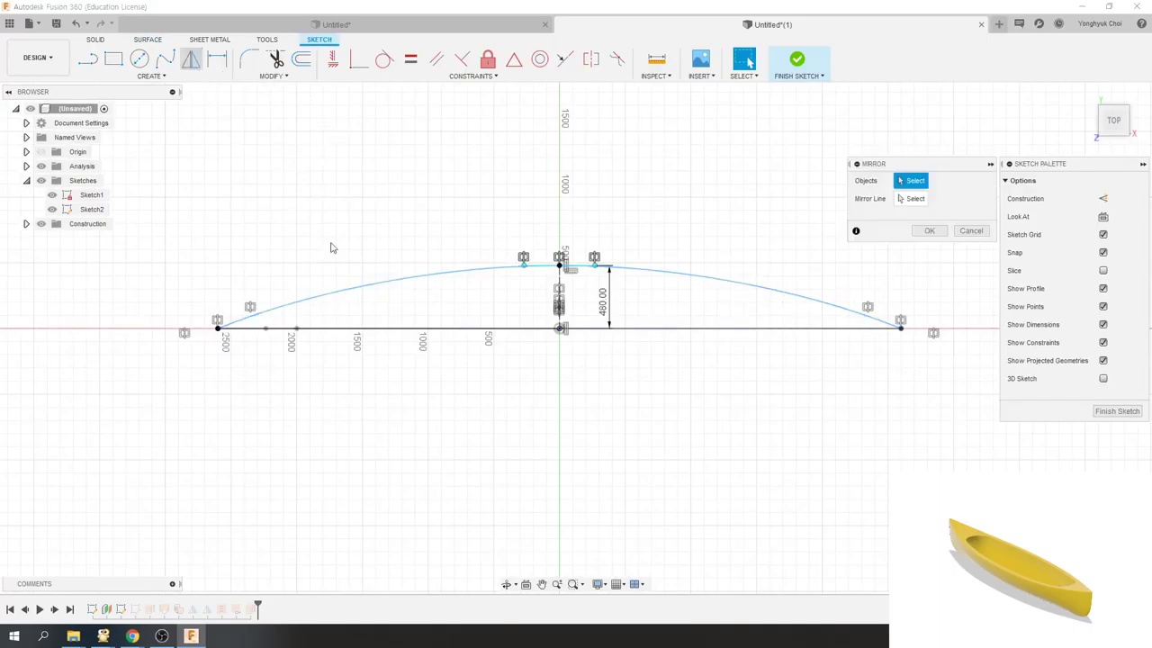
pyautogui.click(351, 286)
pyautogui.click(640, 276)
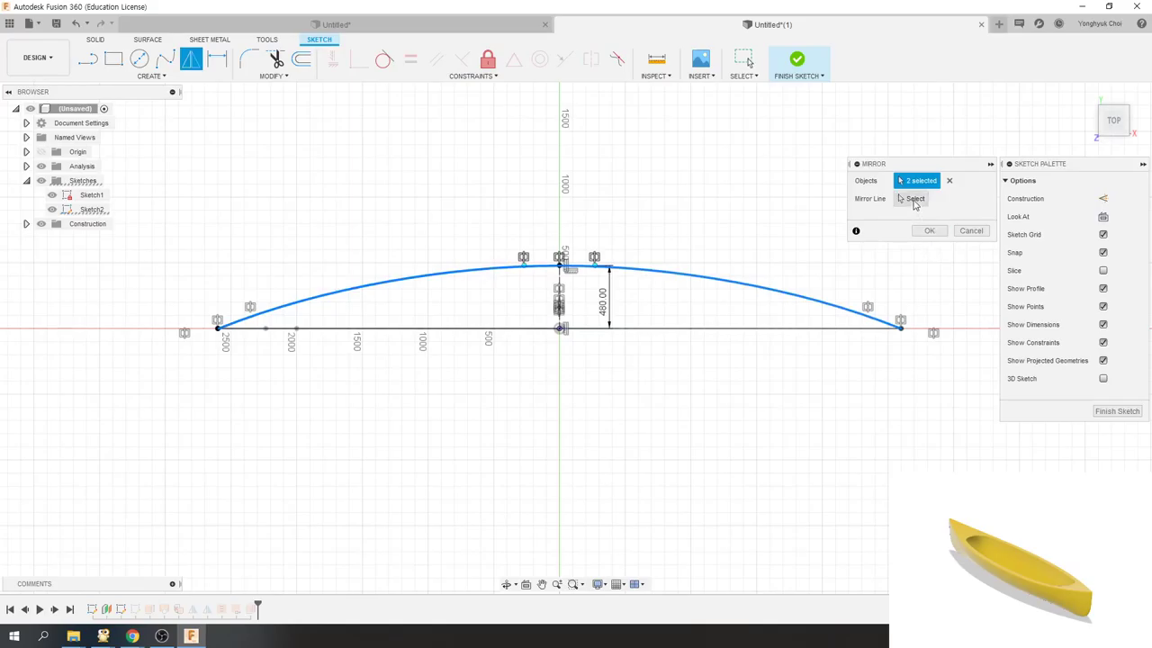
pyautogui.click(914, 199)
pyautogui.click(746, 329)
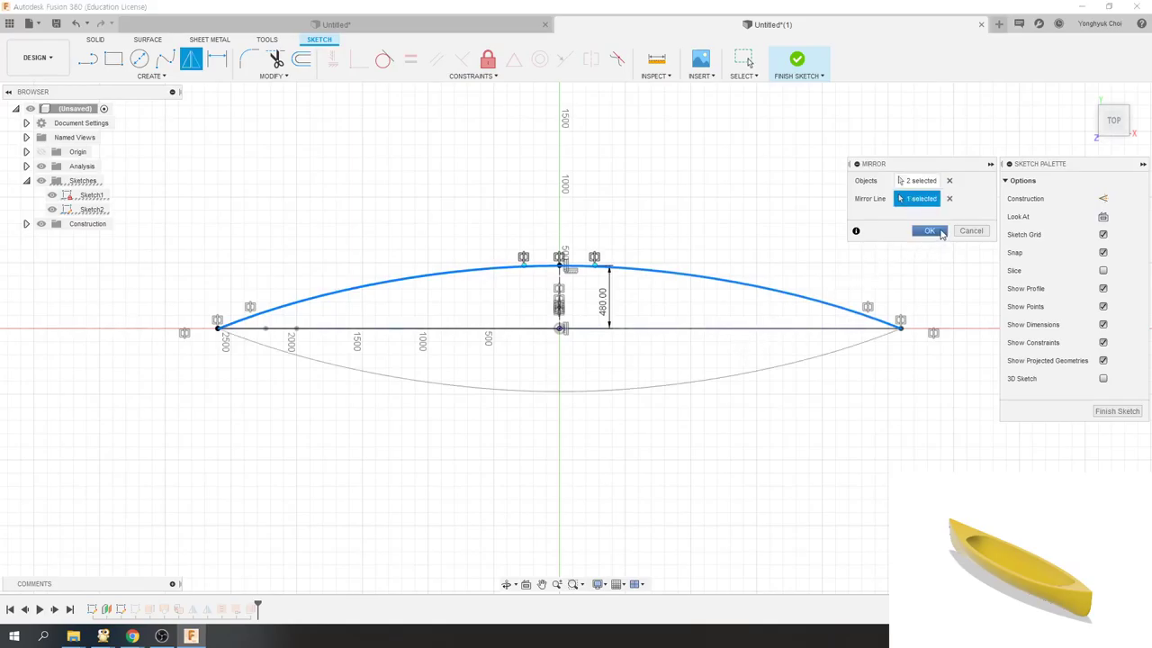
pyautogui.click(929, 231)
# - Finish the sketch and make the outline sketch visible over the hull surface
pyautogui.click(1117, 412)
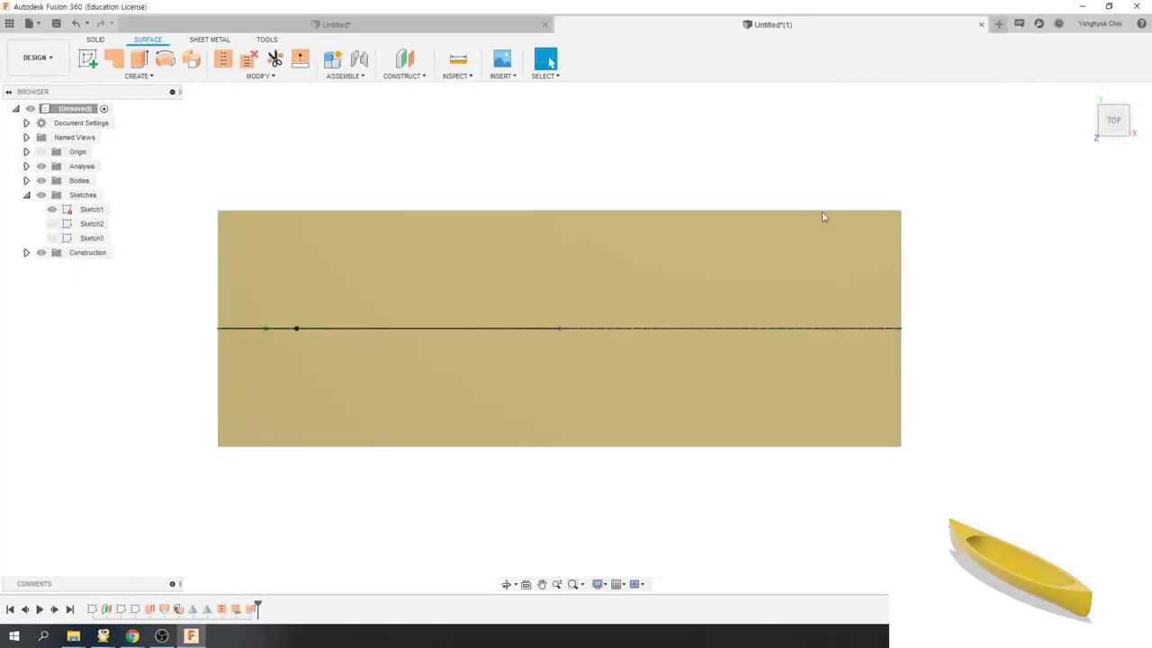
pyautogui.keyDown('shift'); pyautogui.moveTo(834, 228); pyautogui.dragTo(846, 216, button='middle'); pyautogui.keyUp('shift')
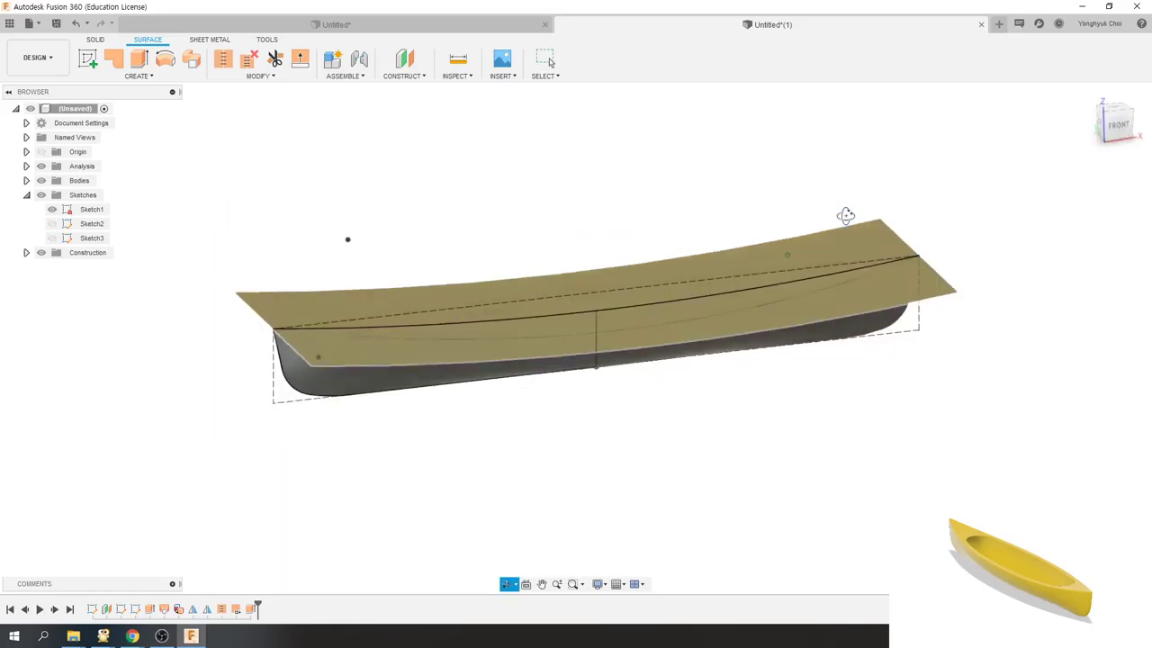
pyautogui.click(52, 223)
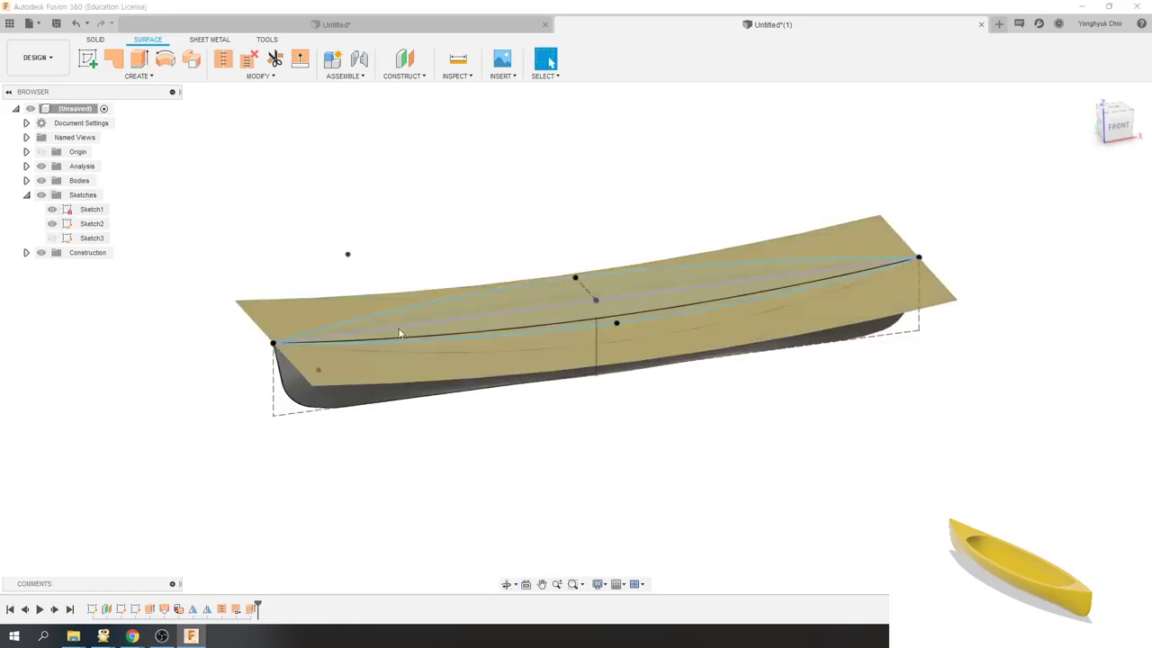
pyautogui.click(343, 78)
pyautogui.click(260, 75)
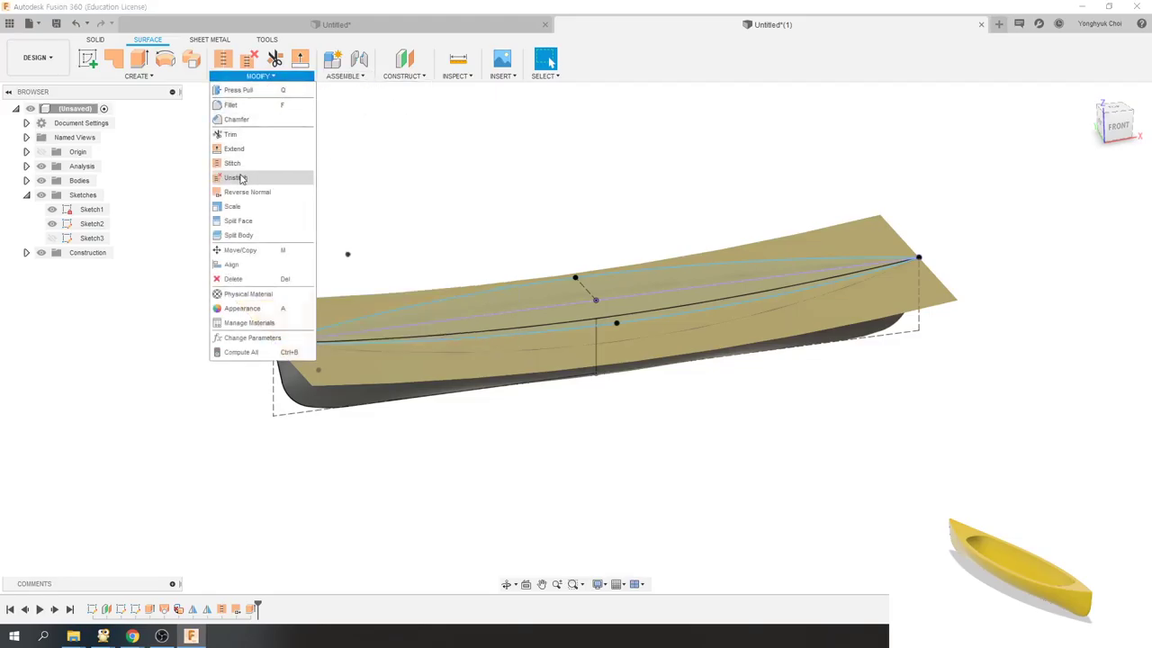
# - Split the flat top surface along the Sketch2 hull outline curve
pyautogui.click(241, 220)
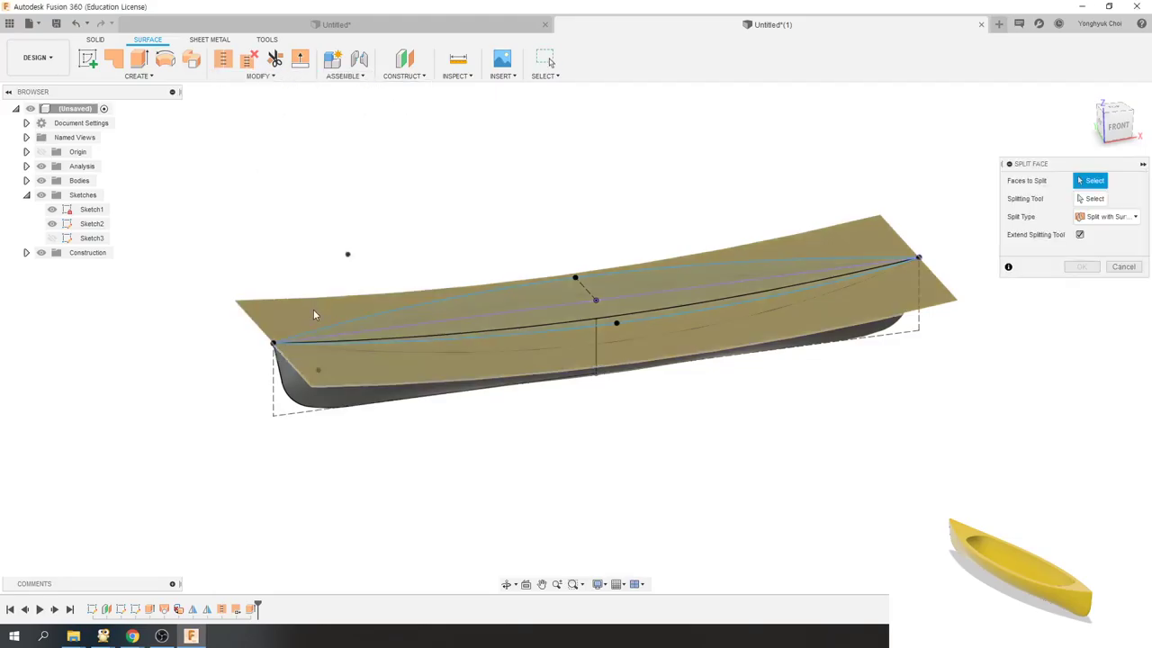
pyautogui.click(314, 315)
pyautogui.click(1090, 198)
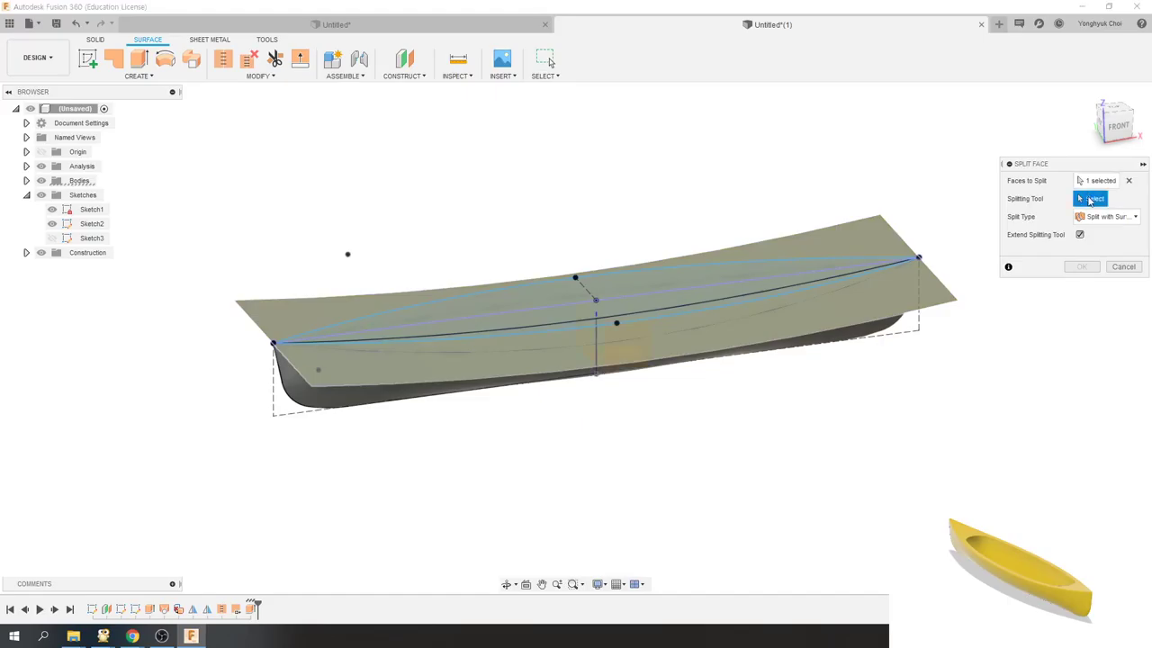
pyautogui.click(610, 277)
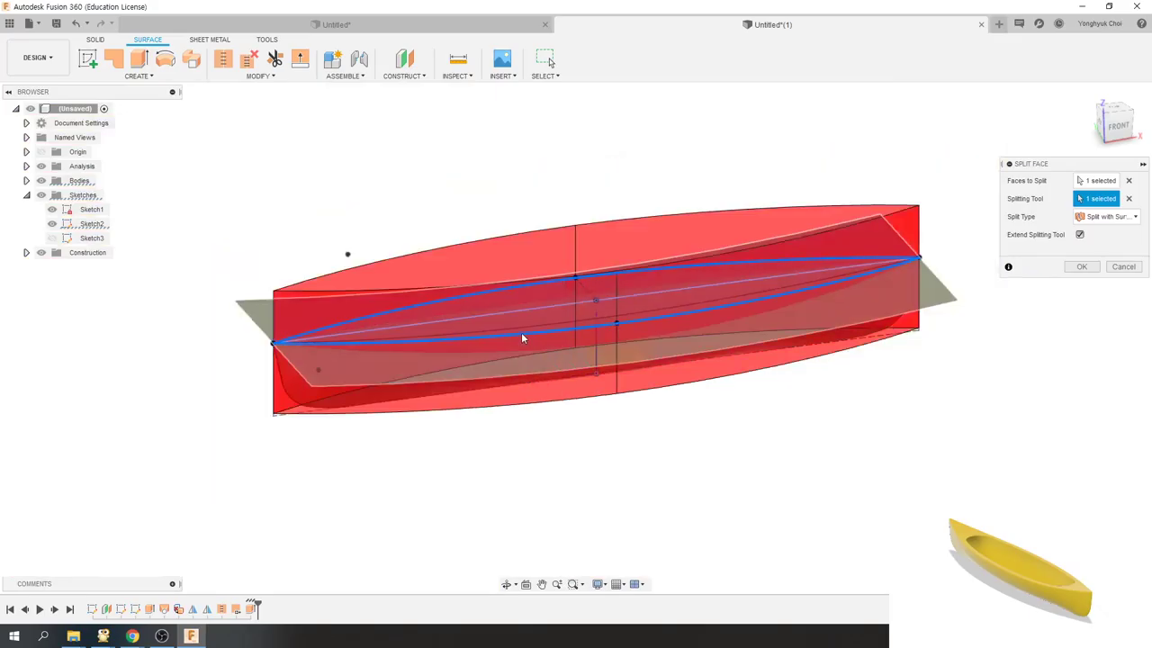
pyautogui.click(1076, 268)
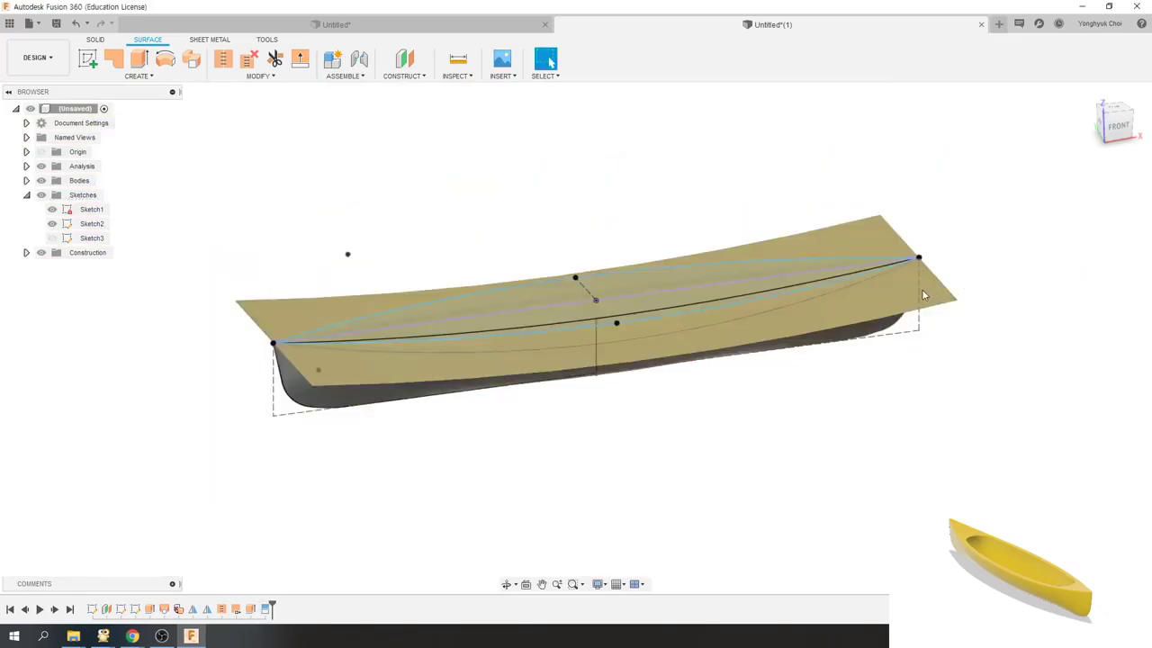
# - Delete the surplus surface pieces lying outside the outline and past the hull end
pyautogui.click(934, 286)
pyautogui.press('Delete')
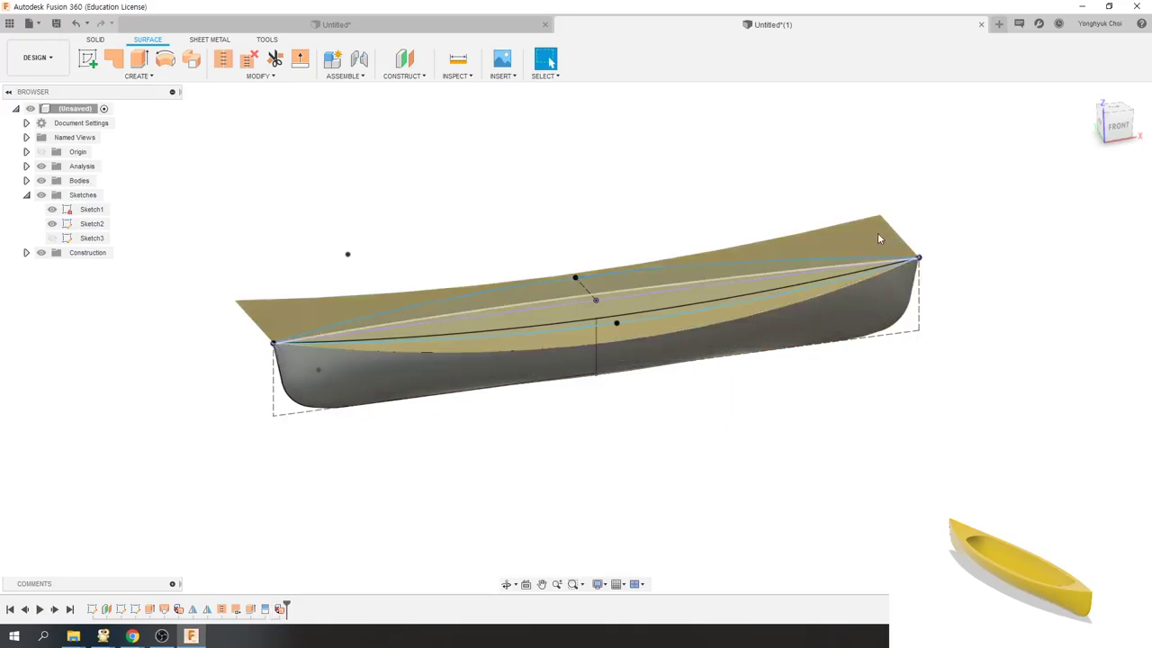
pyautogui.click(877, 237)
pyautogui.press('Delete')
# - Inspect the trimmed deck from several angles, then edit Sketch2 with its 480.00 dimension
pyautogui.moveTo(761, 388)
pyautogui.keyDown('shift'); pyautogui.mouseDown(button='middle')
pyautogui.moveTo(696, 363)
pyautogui.moveTo(618, 389)
pyautogui.mouseUp(button='middle'); pyautogui.keyUp('shift')
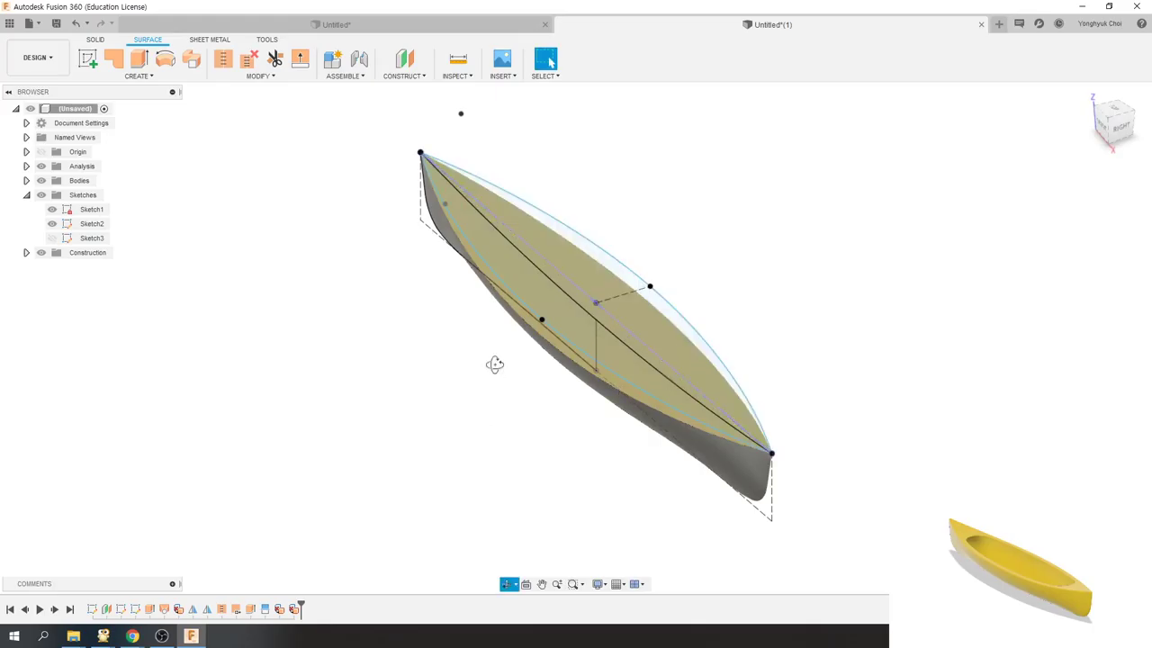
pyautogui.keyDown('shift'); pyautogui.moveTo(495, 364); pyautogui.dragTo(772, 207, button='middle'); pyautogui.keyUp('shift')
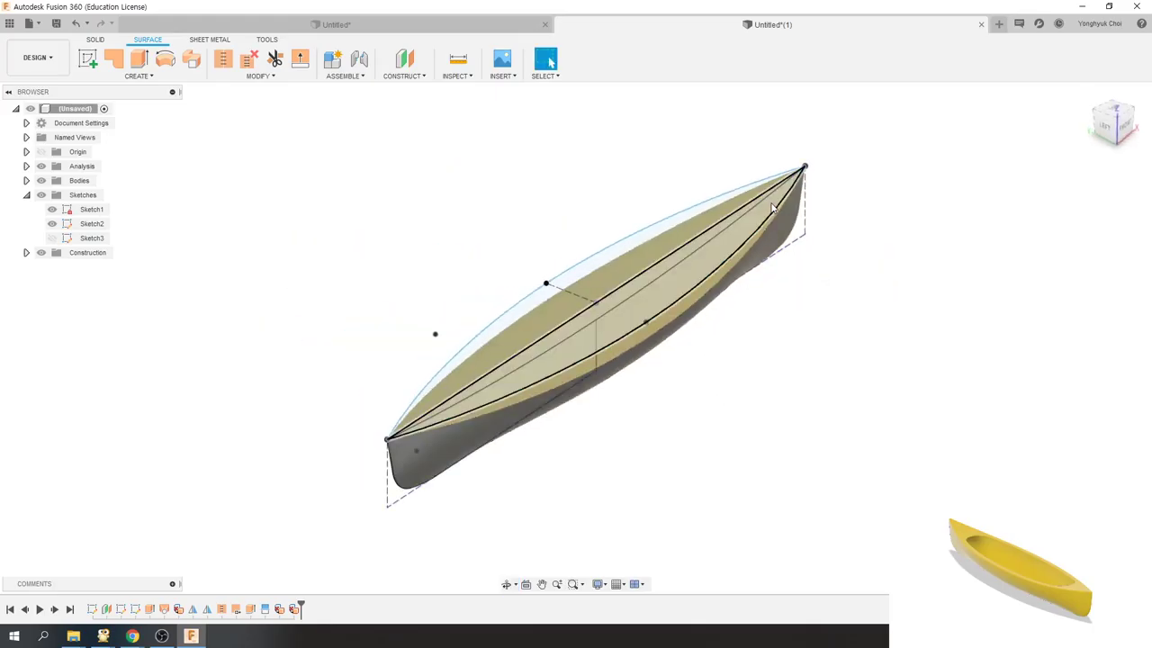
pyautogui.moveTo(588, 333)
pyautogui.keyDown('shift'); pyautogui.mouseDown(button='middle')
pyautogui.moveTo(553, 358)
pyautogui.moveTo(571, 351)
pyautogui.moveTo(476, 327)
pyautogui.moveTo(654, 340)
pyautogui.moveTo(632, 297)
pyautogui.mouseUp(button='middle'); pyautogui.keyUp('shift')
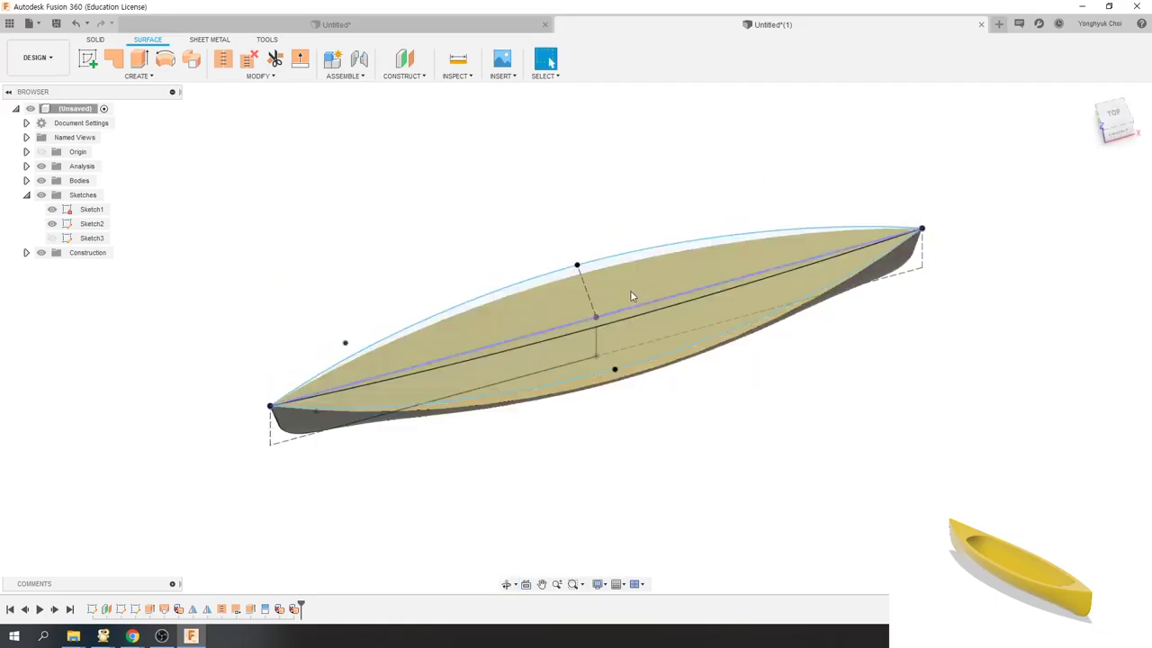
pyautogui.click(92, 224)
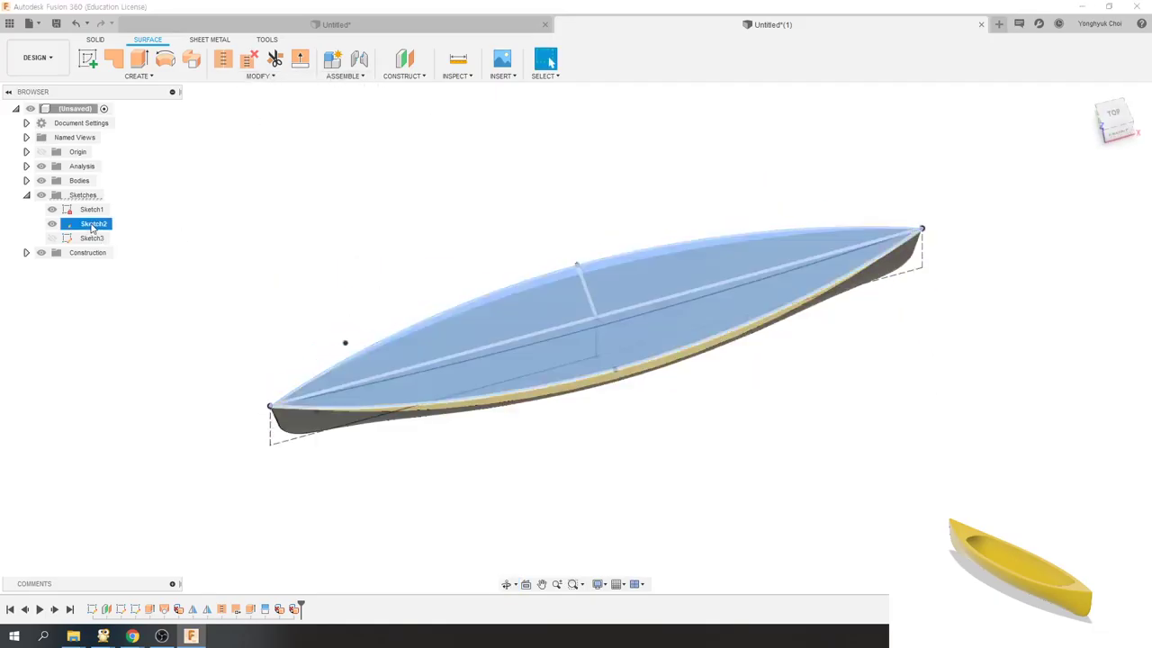
pyautogui.rightClick(93, 223)
pyautogui.click(116, 260)
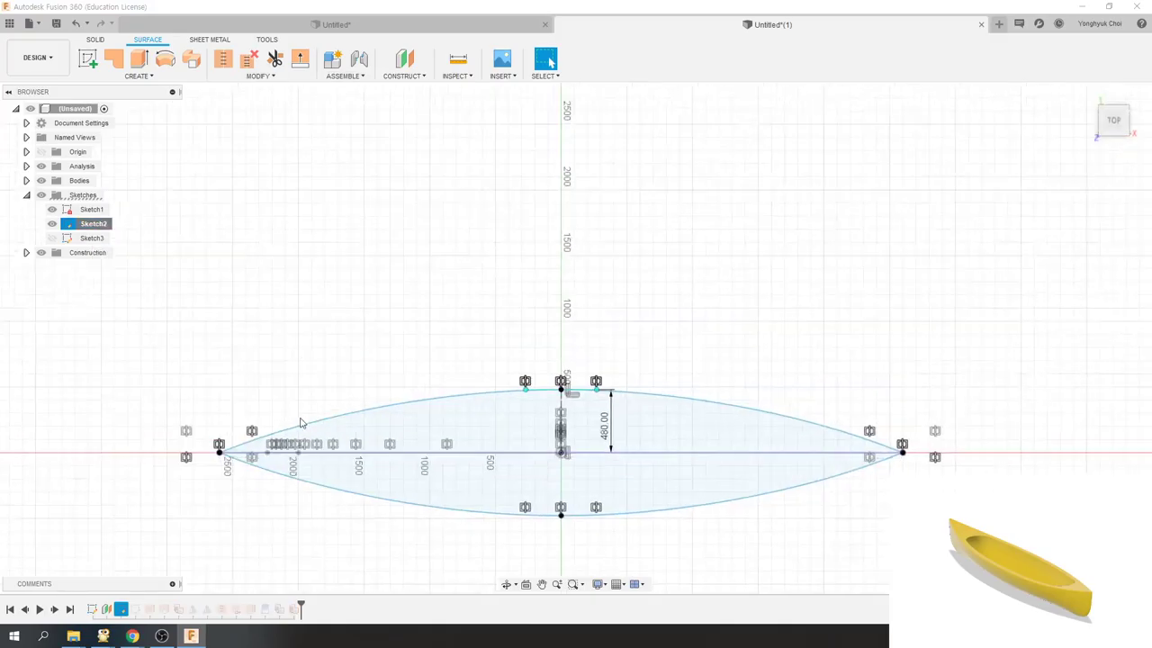
pyautogui.scroll(-2, 483, 231)
pyautogui.scroll(2, 358, 437)
pyautogui.scroll(1, 357, 437)
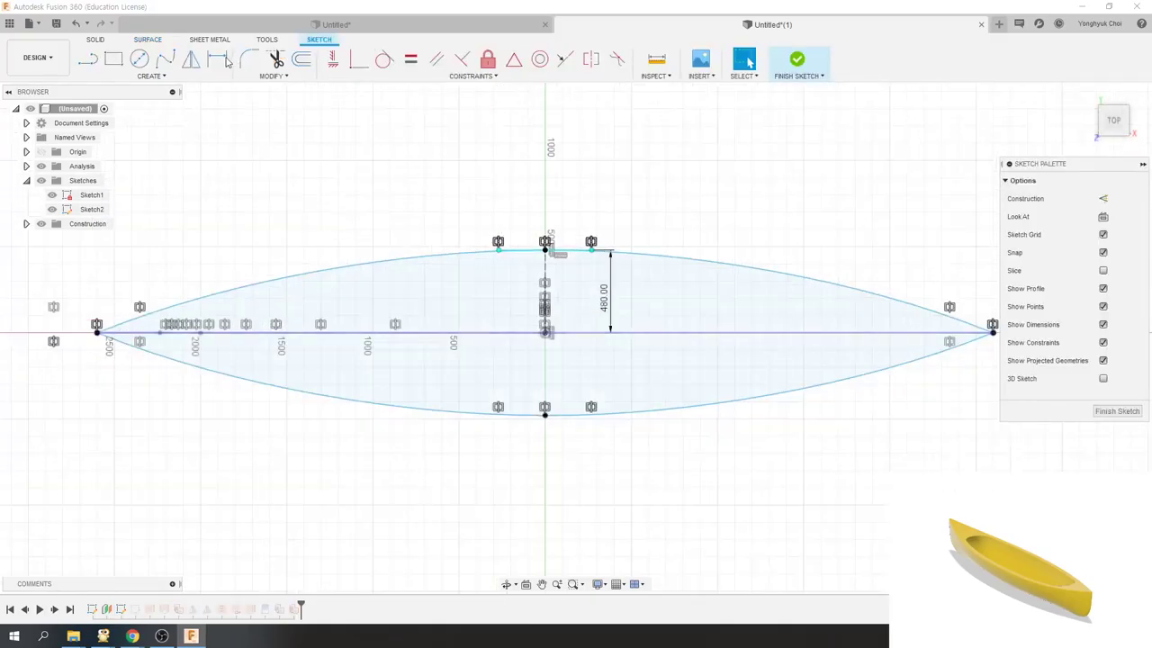
# - Offset the upper and lower outline curves 120 mm inward to mark the cockpit
pyautogui.click(302, 60)
pyautogui.click(352, 263)
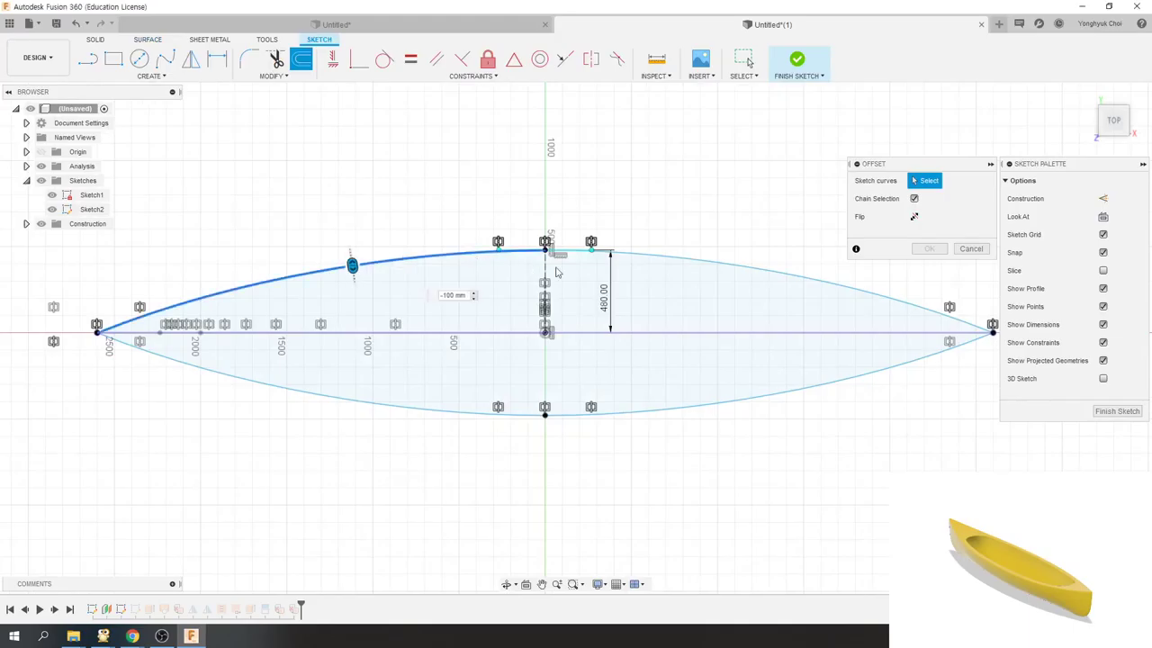
pyautogui.click(658, 259)
pyautogui.click(440, 413)
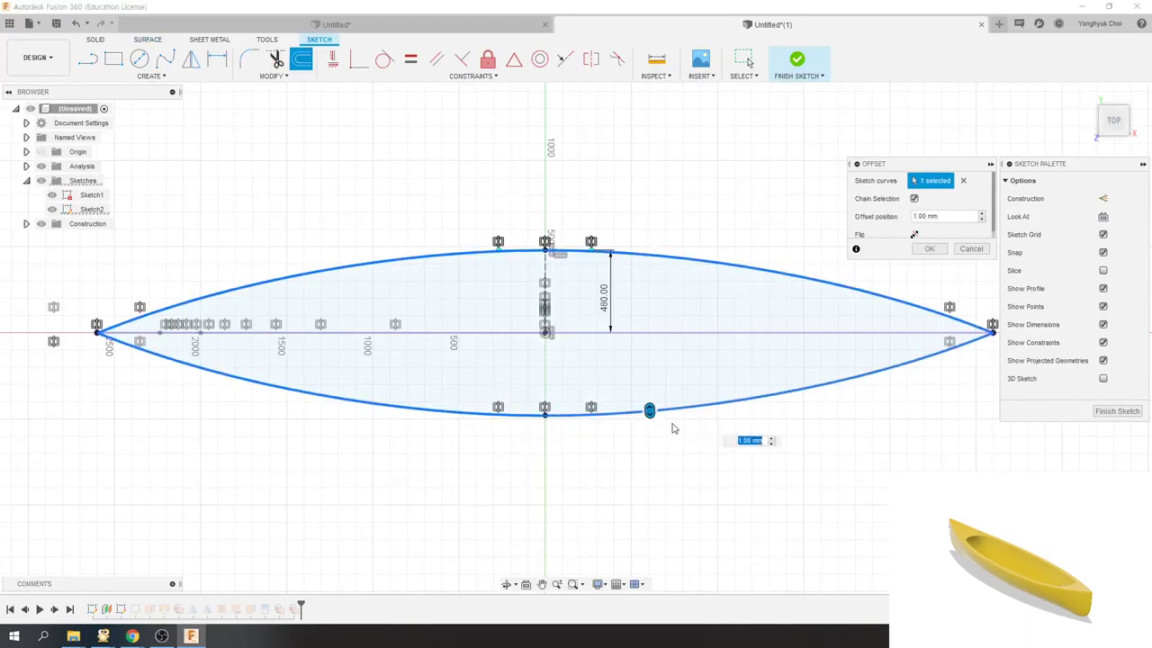
pyautogui.moveTo(650, 411); pyautogui.dragTo(648, 392)
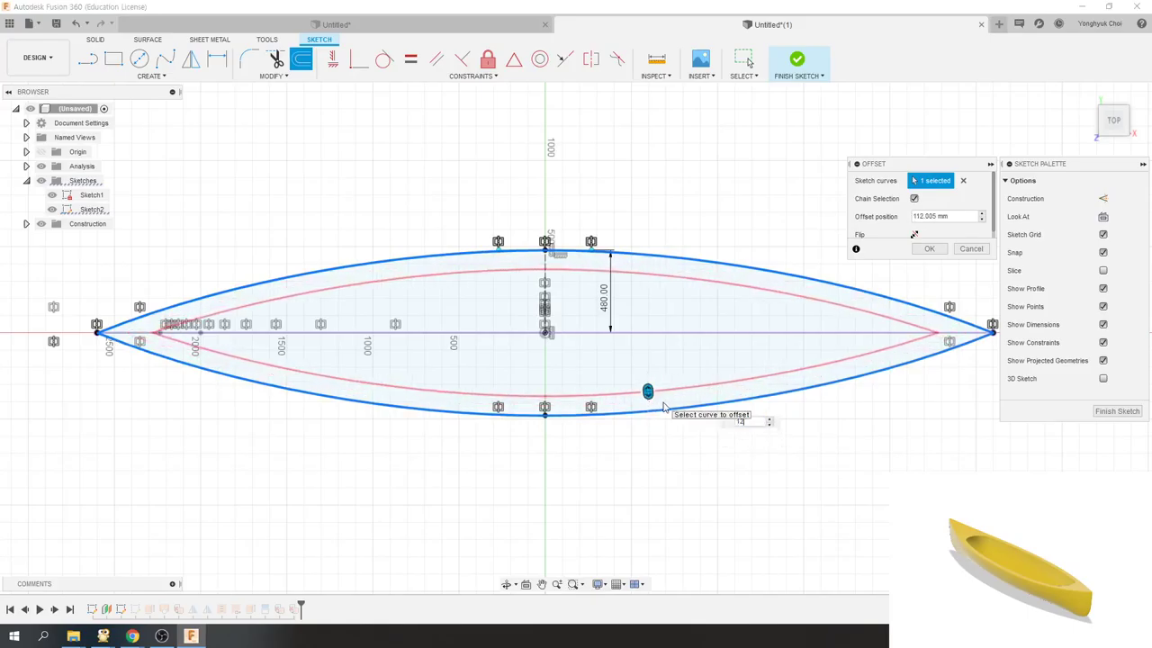
pyautogui.write('0')
pyautogui.press('Return')
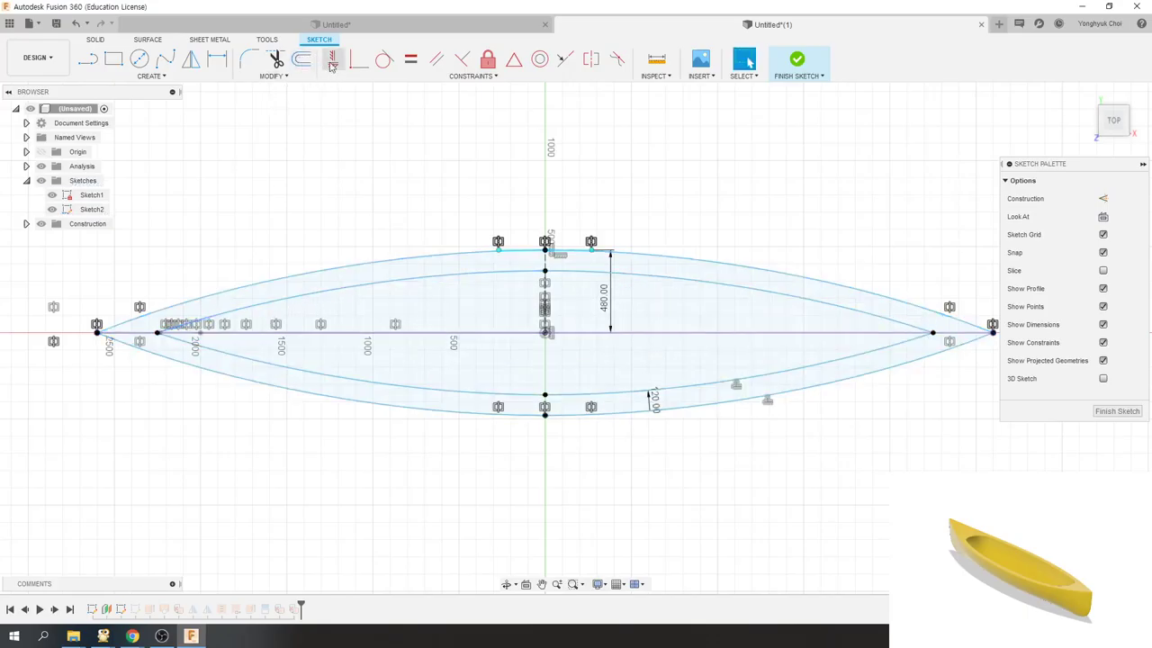
pyautogui.click(241, 60)
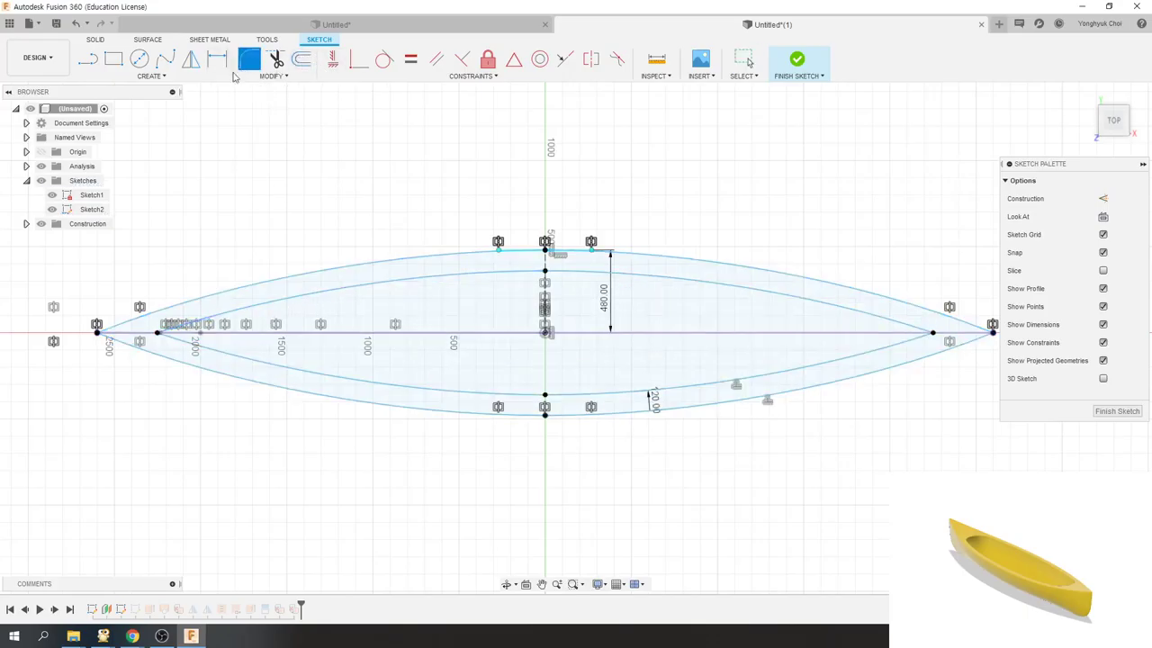
pyautogui.click(205, 322)
pyautogui.click(321, 333)
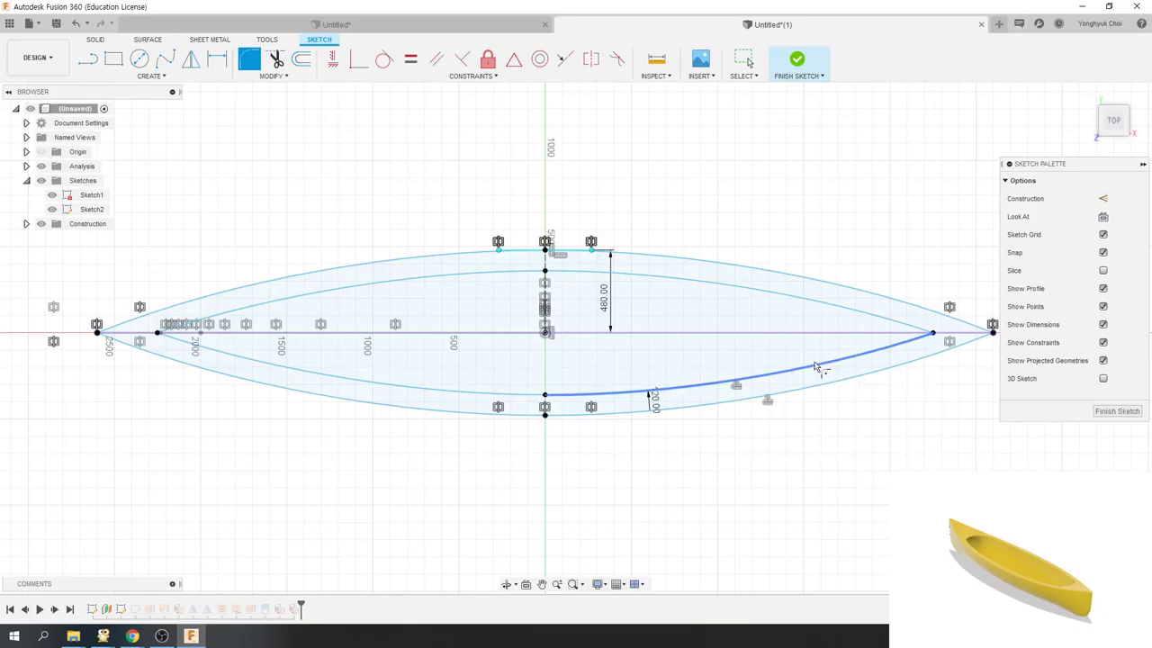
pyautogui.press('Escape')
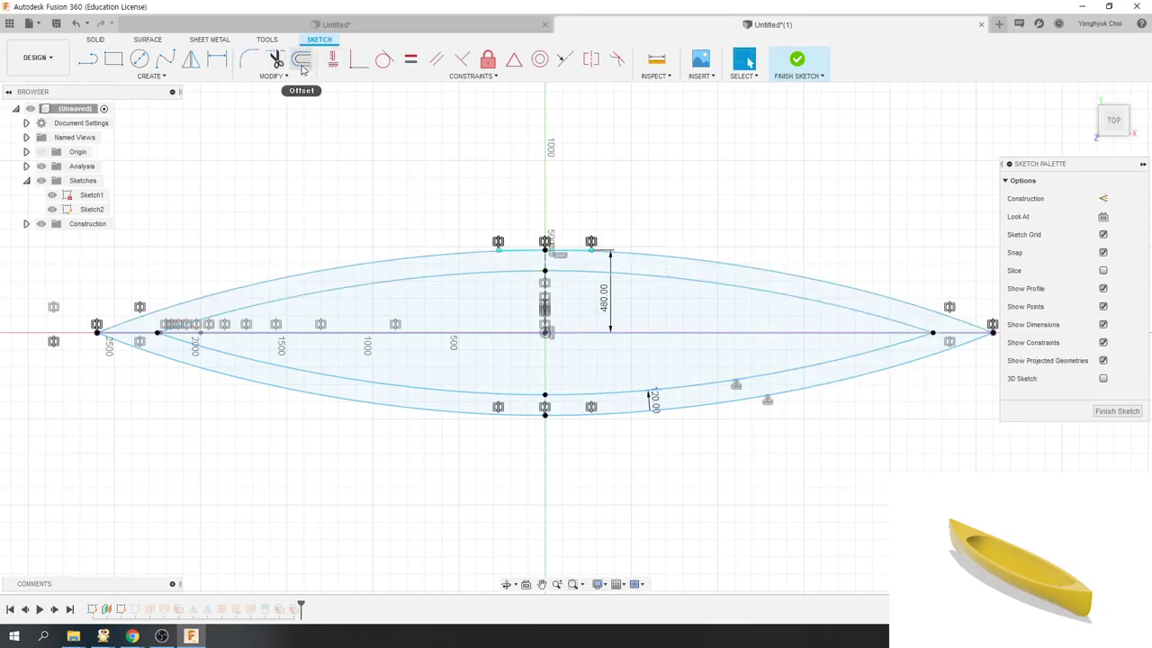
pyautogui.click(250, 60)
pyautogui.click(175, 332)
pyautogui.click(178, 343)
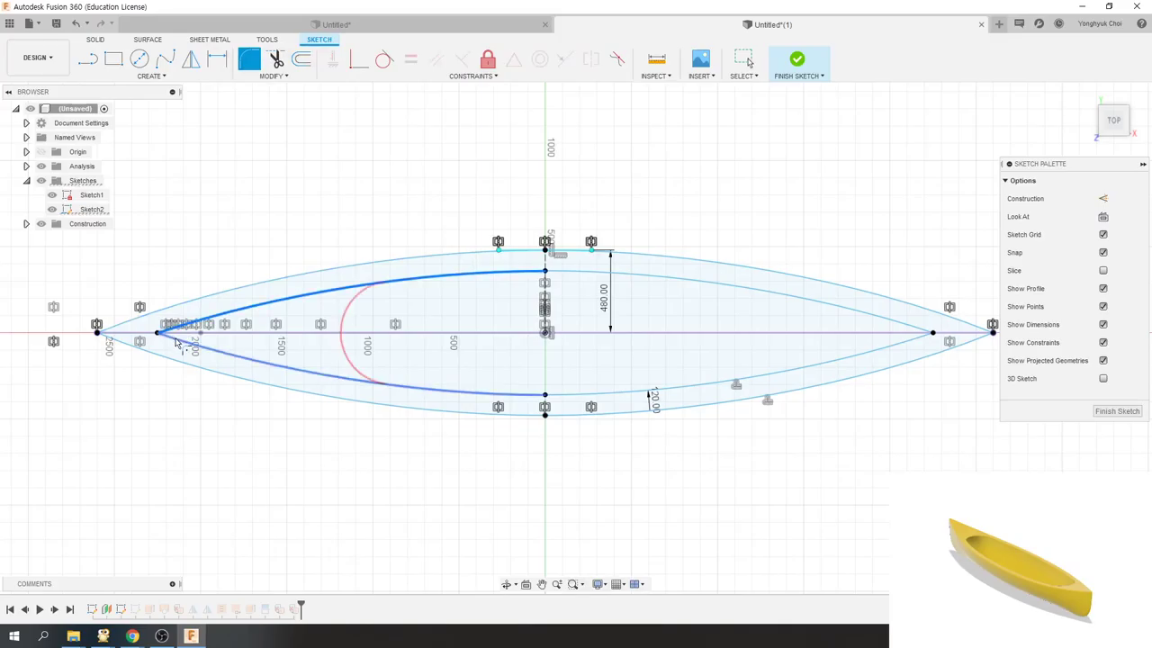
pyautogui.press('Escape')
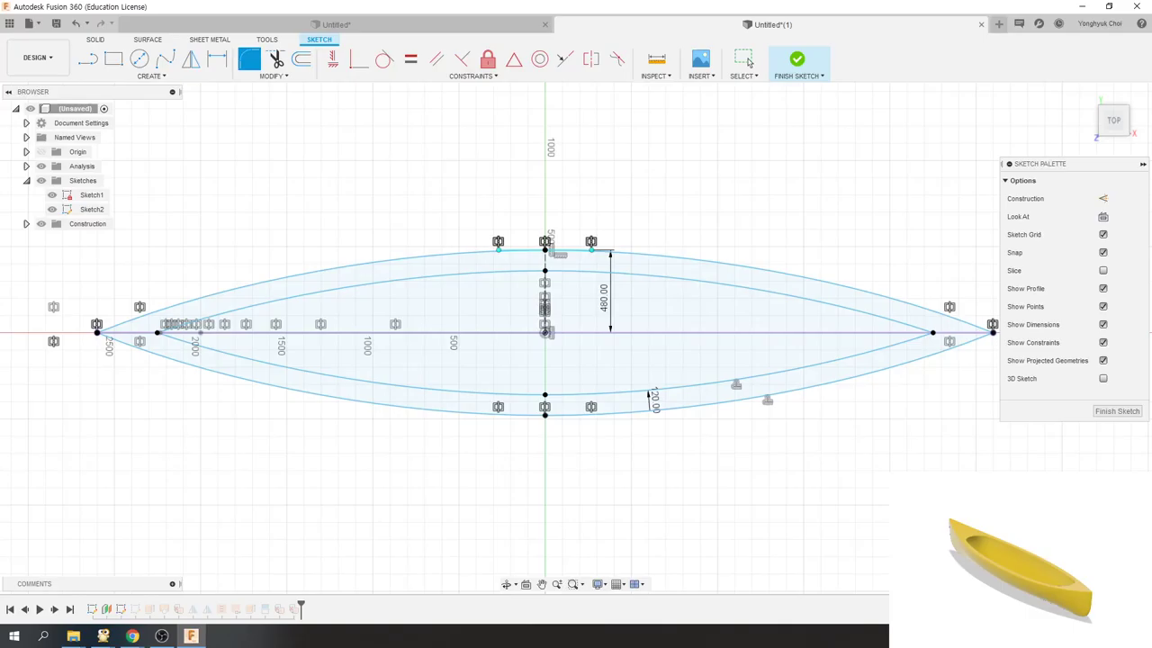
pyautogui.press('Escape')
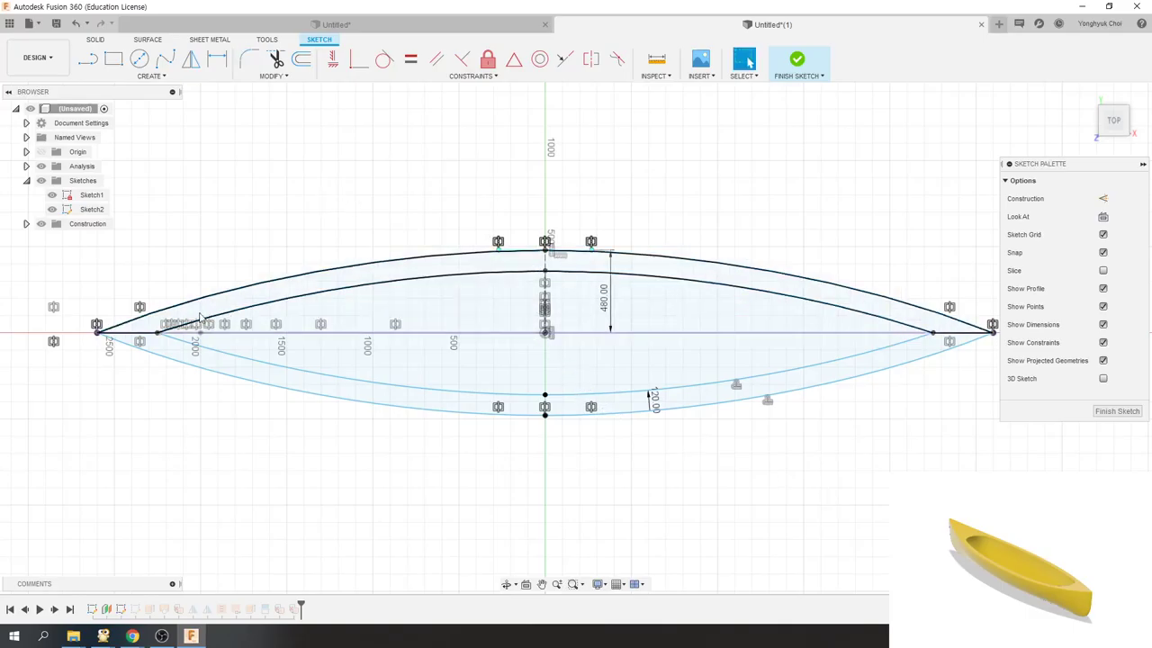
pyautogui.click(139, 59)
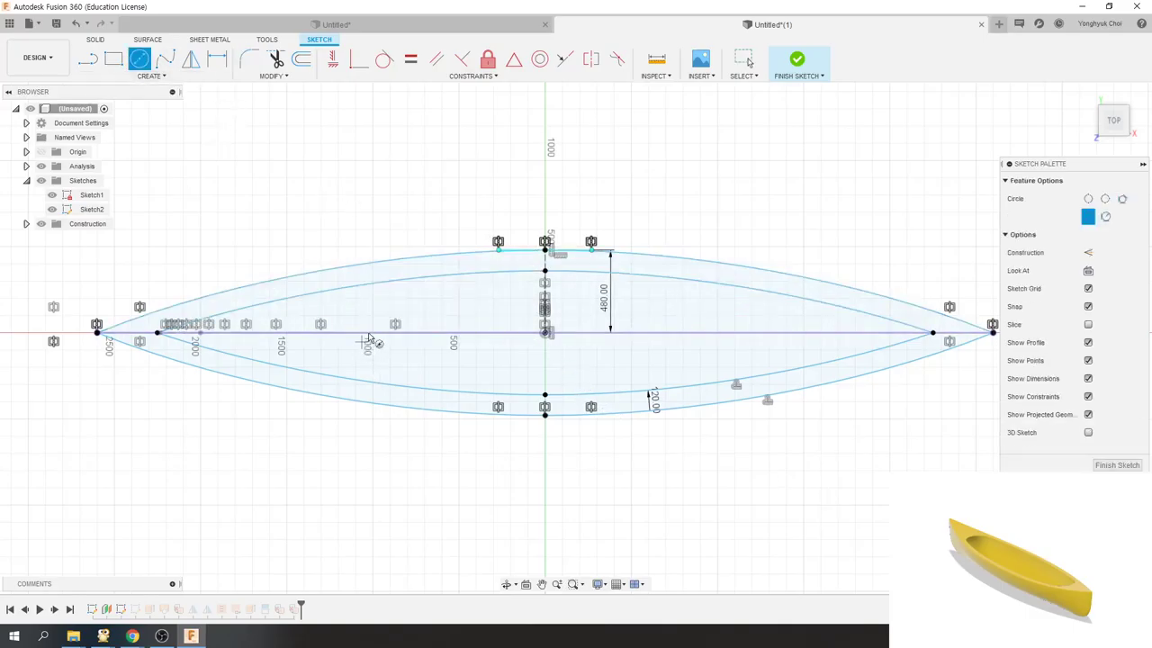
pyautogui.click(372, 333)
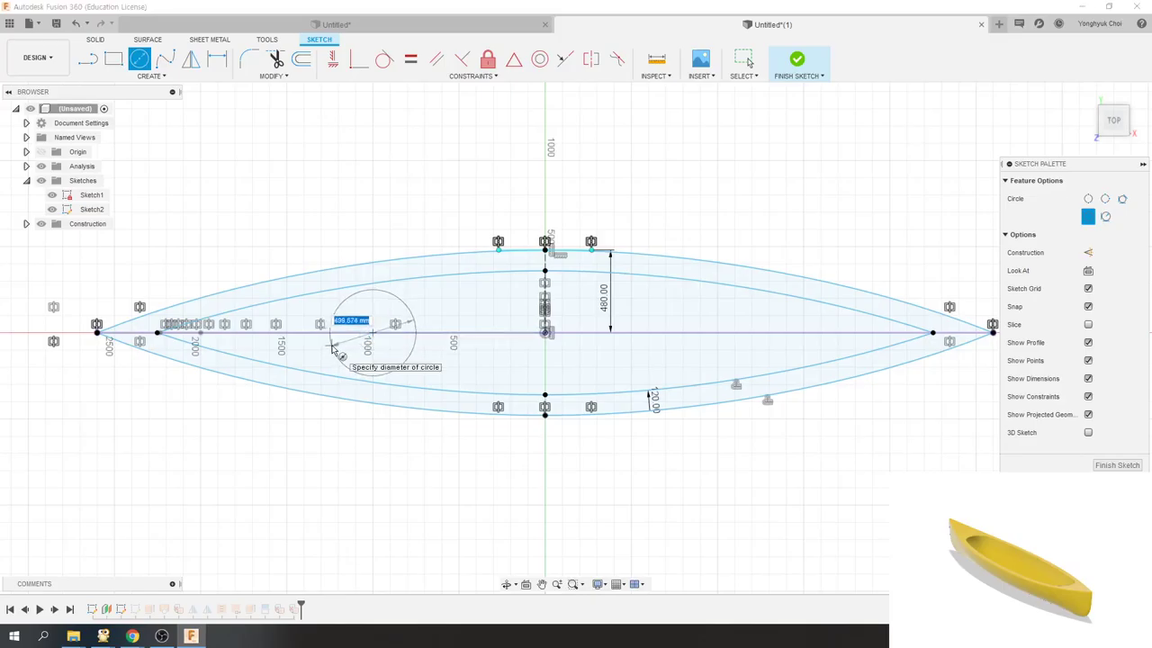
pyautogui.click(337, 352)
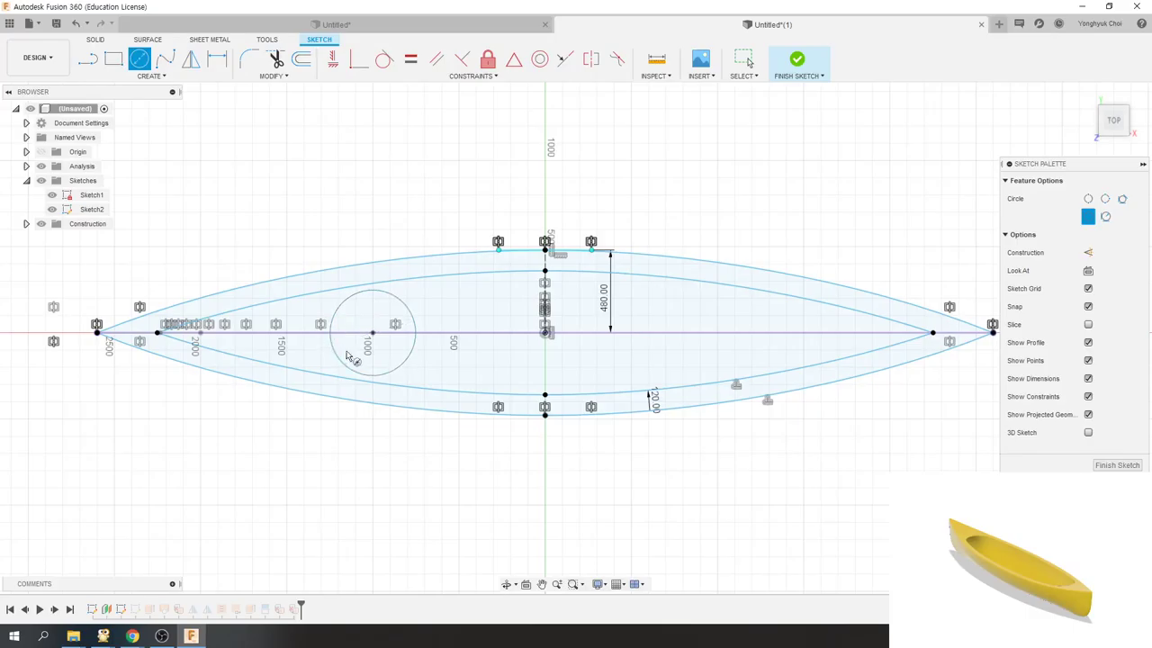
pyautogui.press('Escape')
pyautogui.press('d')
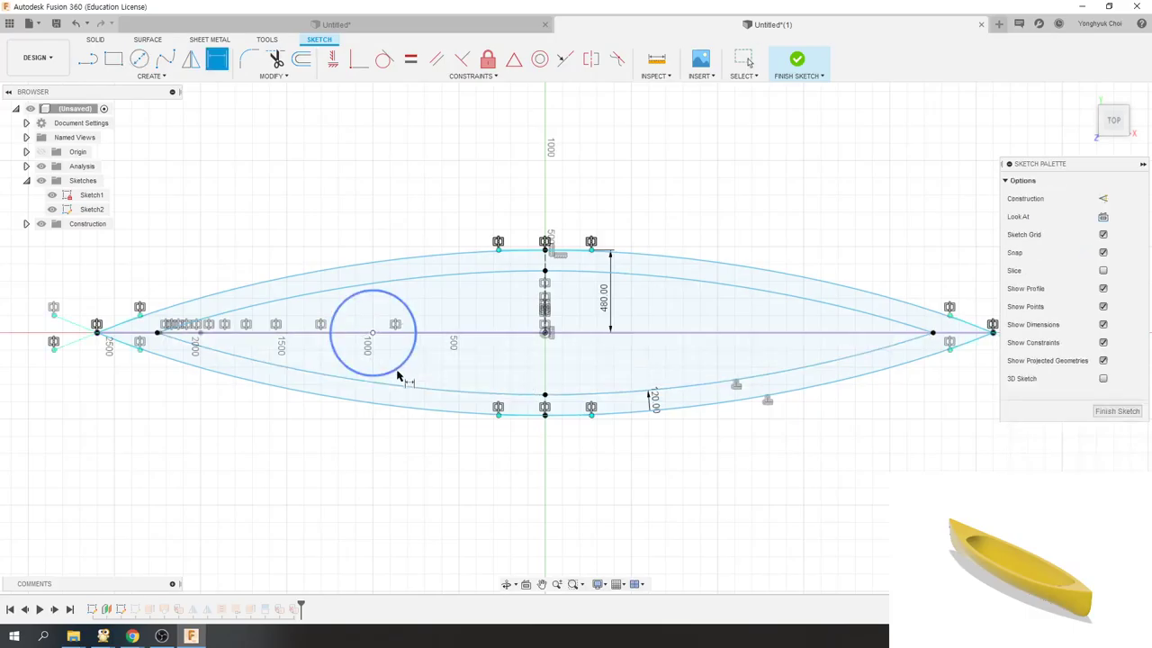
pyautogui.click(399, 376)
pyautogui.click(420, 389)
pyautogui.write('500')
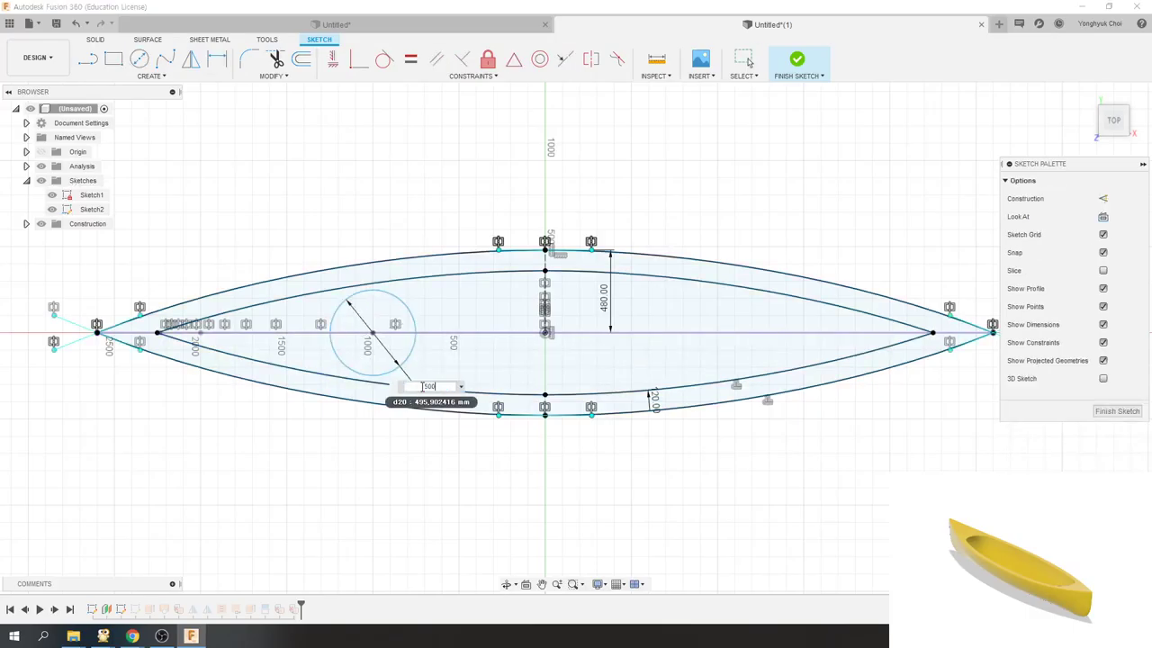
pyautogui.press('Return')
pyautogui.click(383, 60)
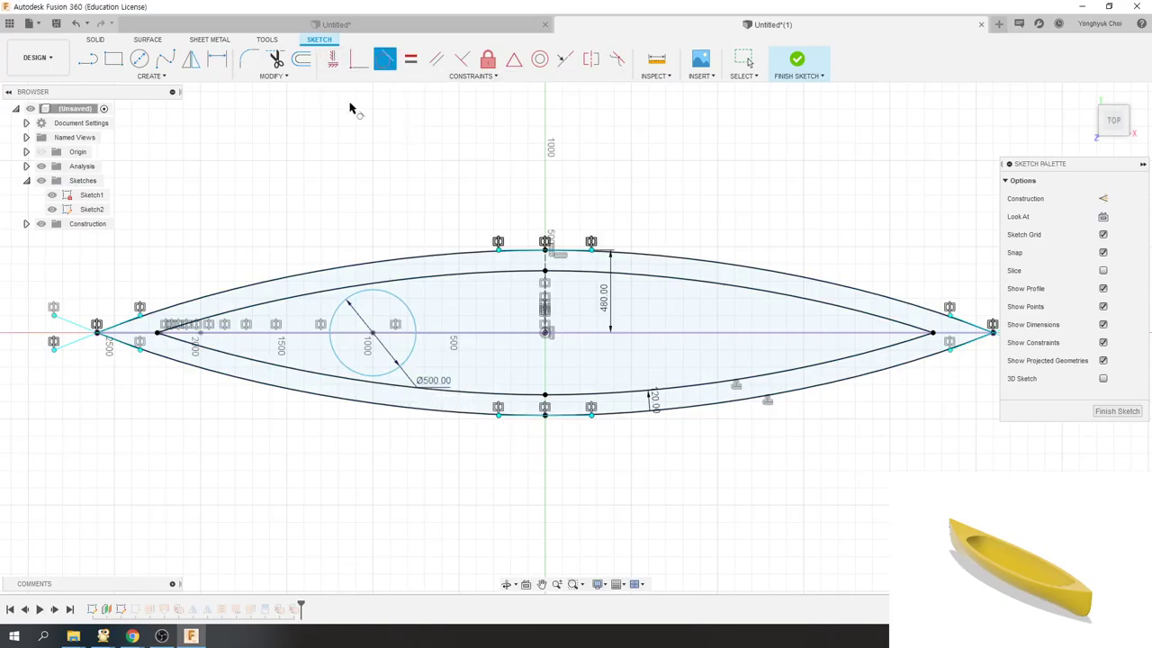
pyautogui.click(334, 302)
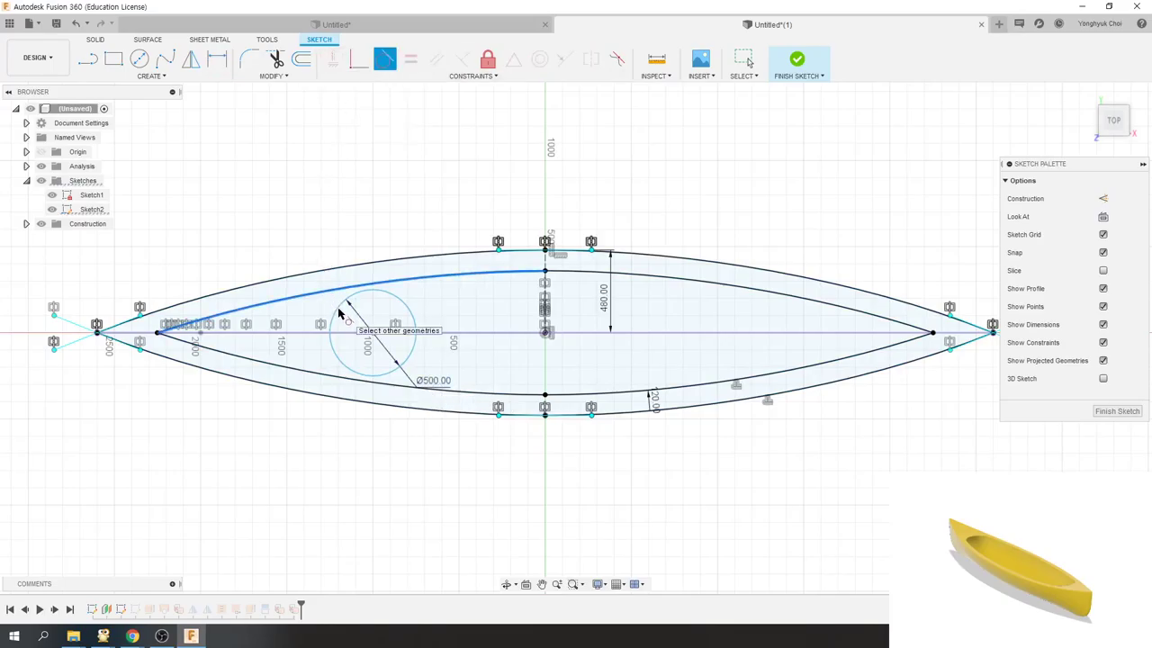
pyautogui.click(334, 310)
pyautogui.click(384, 59)
pyautogui.click(343, 303)
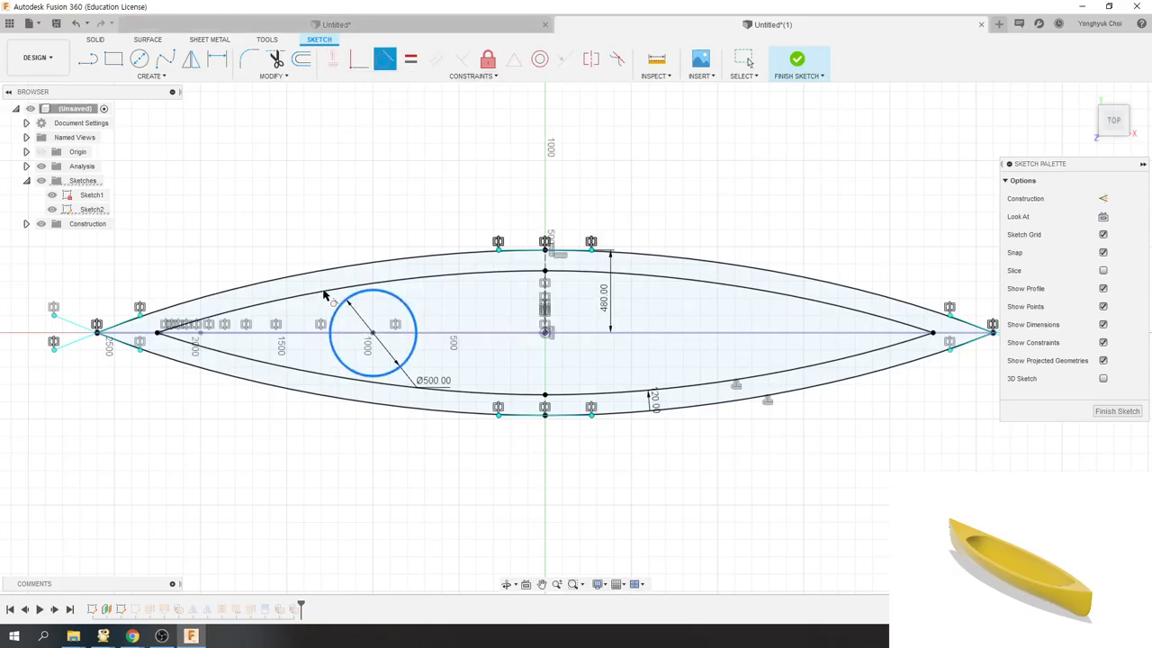
pyautogui.click(325, 295)
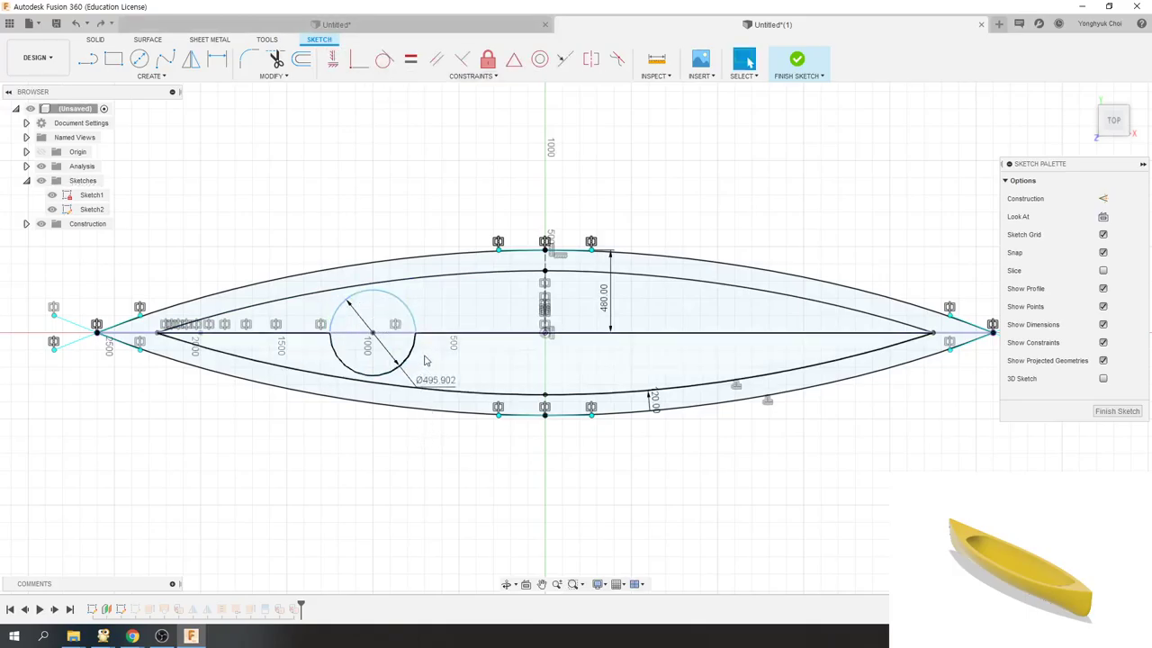
pyautogui.click(404, 308)
pyautogui.press('Delete')
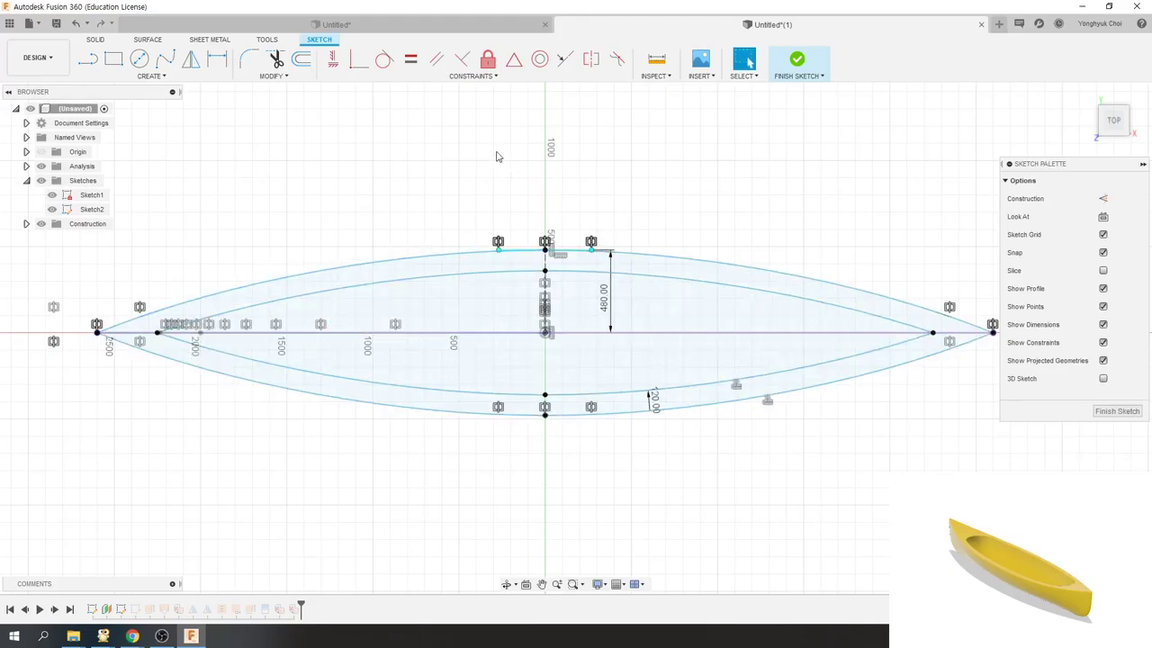
# - Trim away the leftover arc and both halves of the upper and lower inner curves
pyautogui.click(249, 59)
pyautogui.click(356, 340)
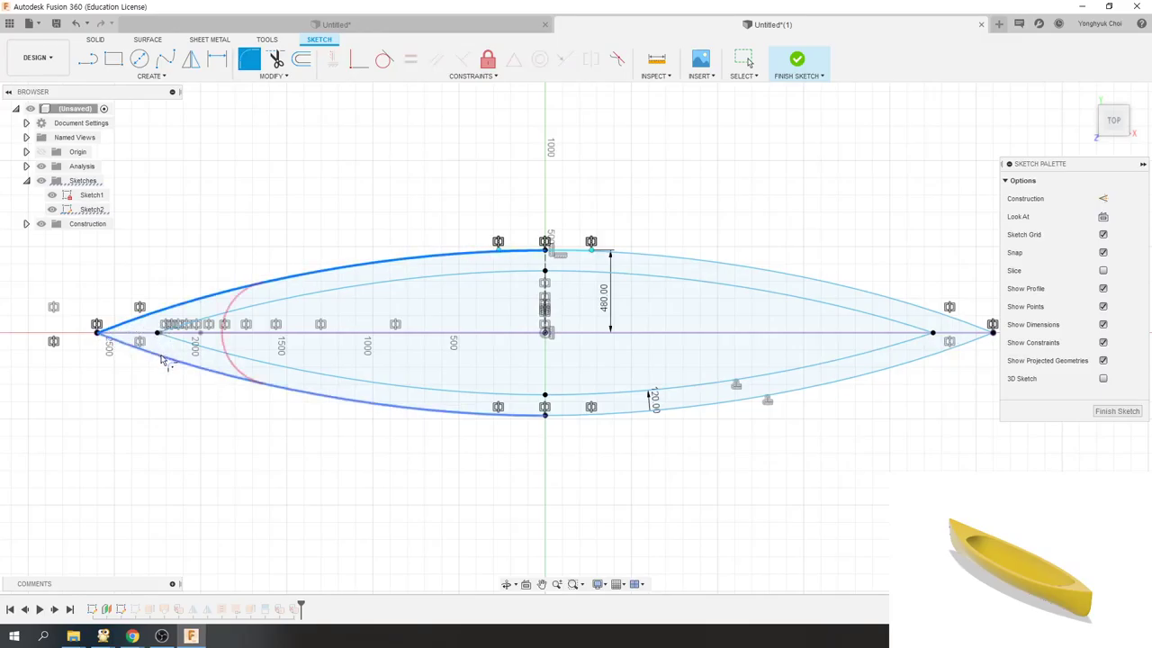
pyautogui.press('Escape')
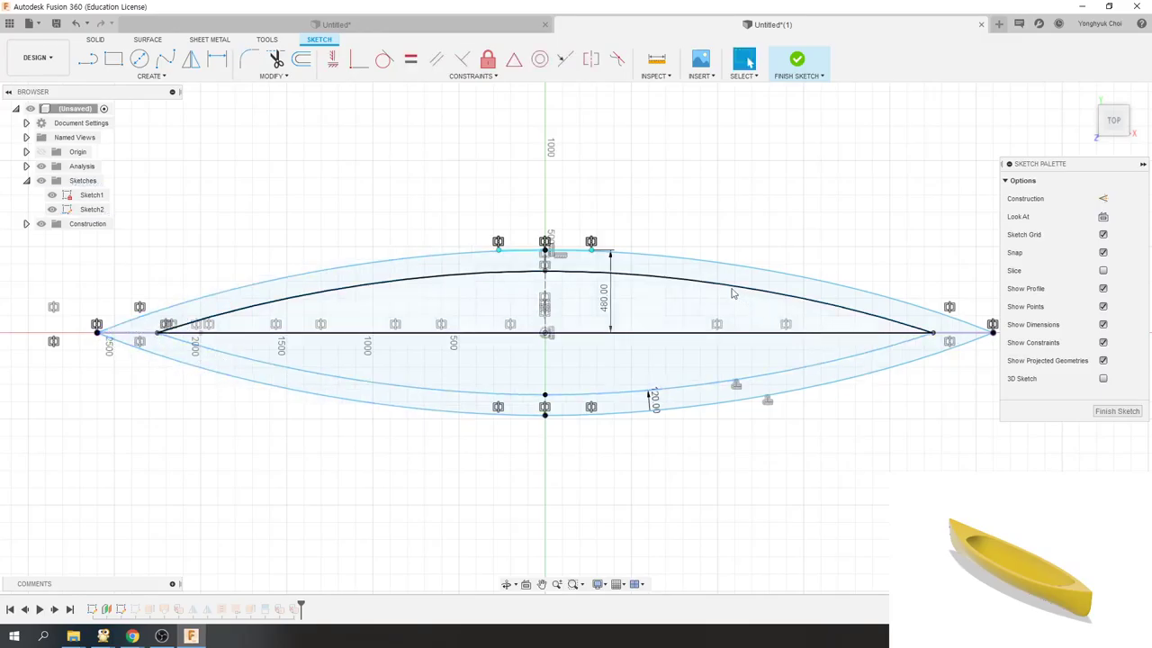
pyautogui.click(498, 278)
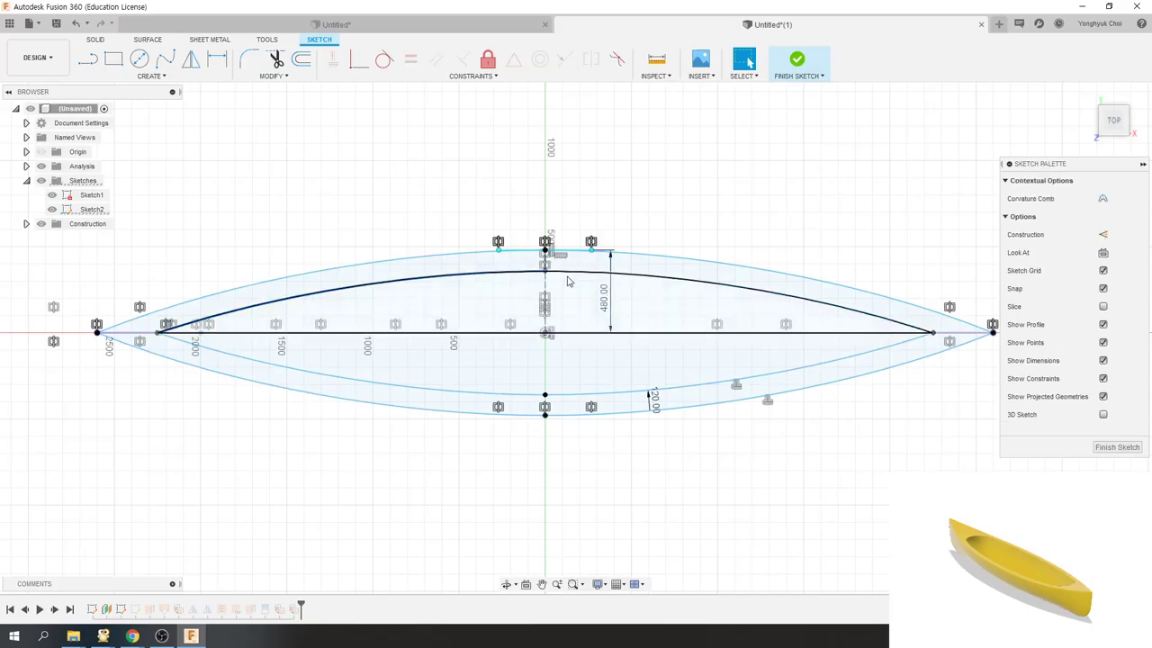
pyautogui.click(733, 294)
pyautogui.click(761, 382)
pyautogui.click(410, 394)
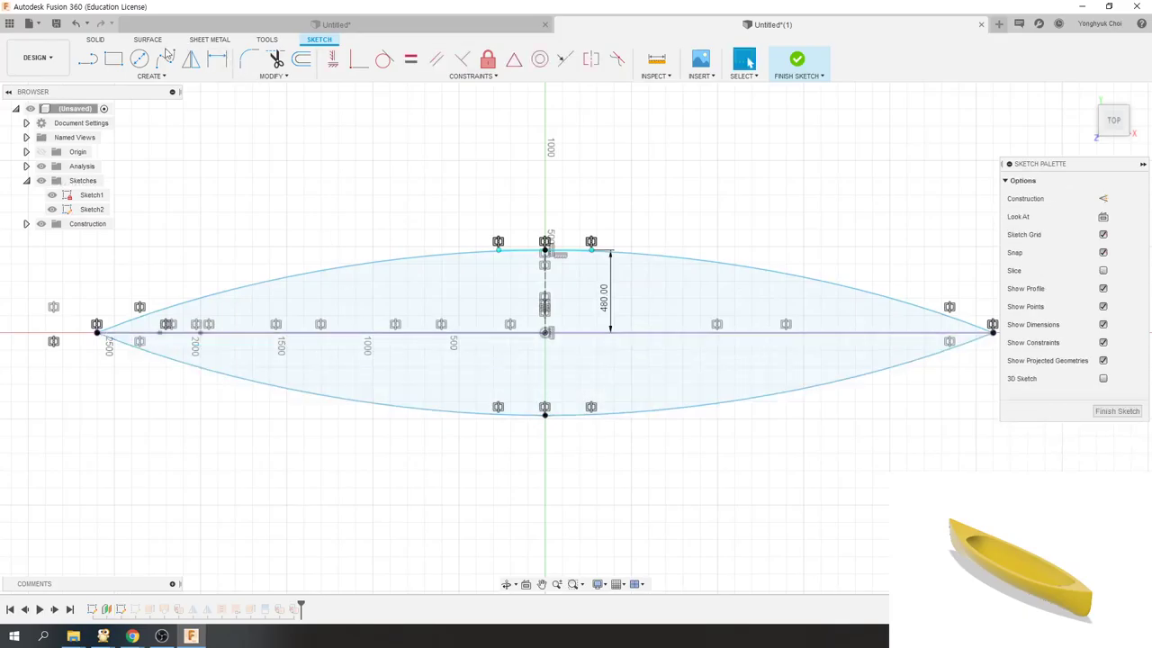
pyautogui.click(301, 59)
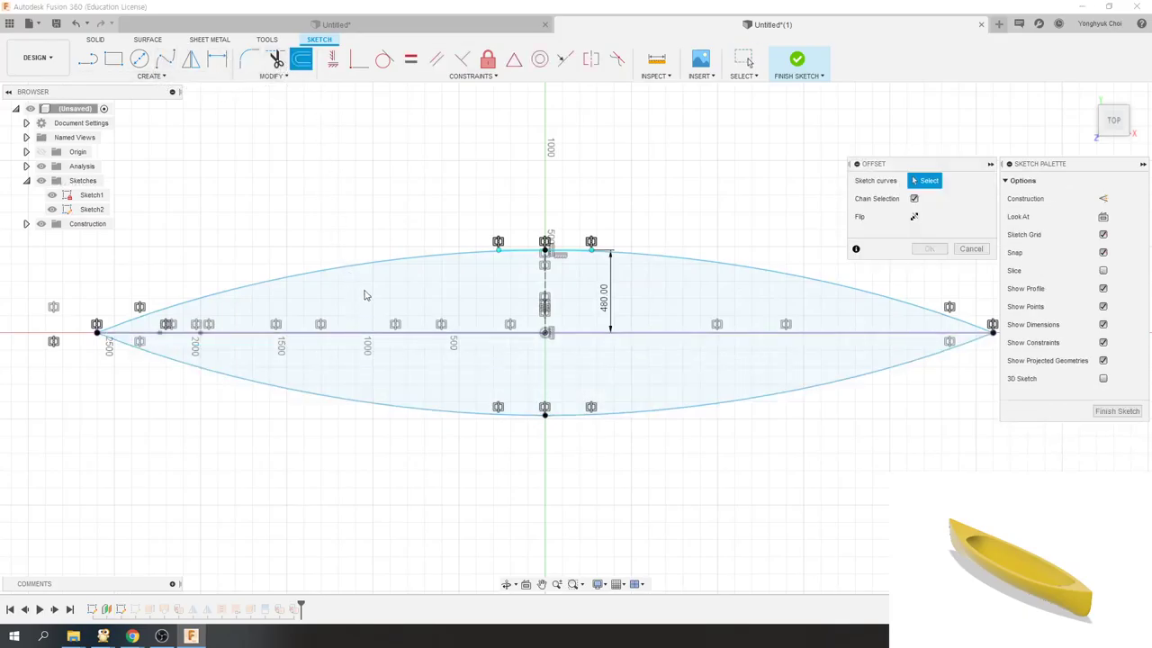
# - Offset the upper hull curve inward by 110 mm
pyautogui.click(429, 263)
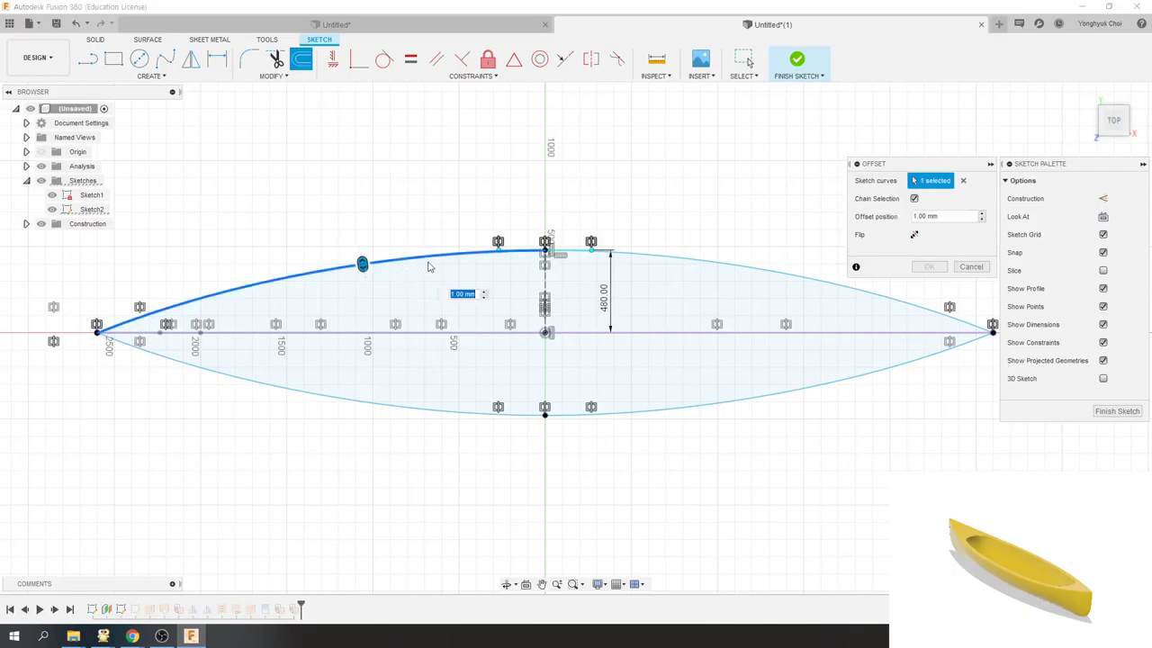
pyautogui.click(671, 257)
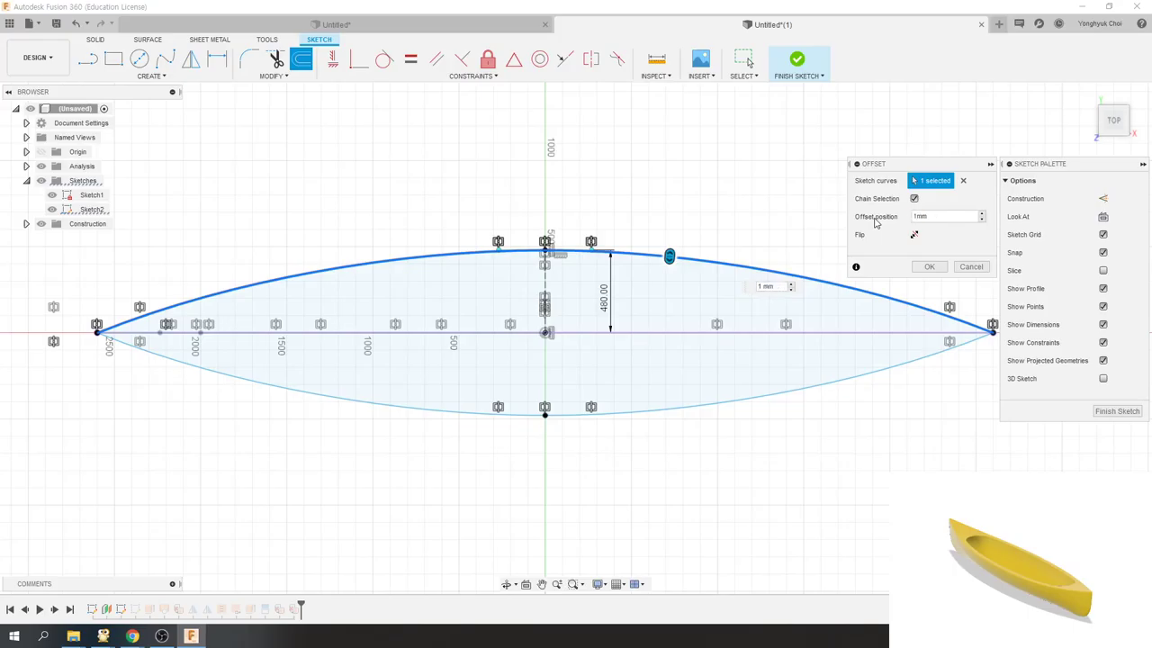
pyautogui.write('10')
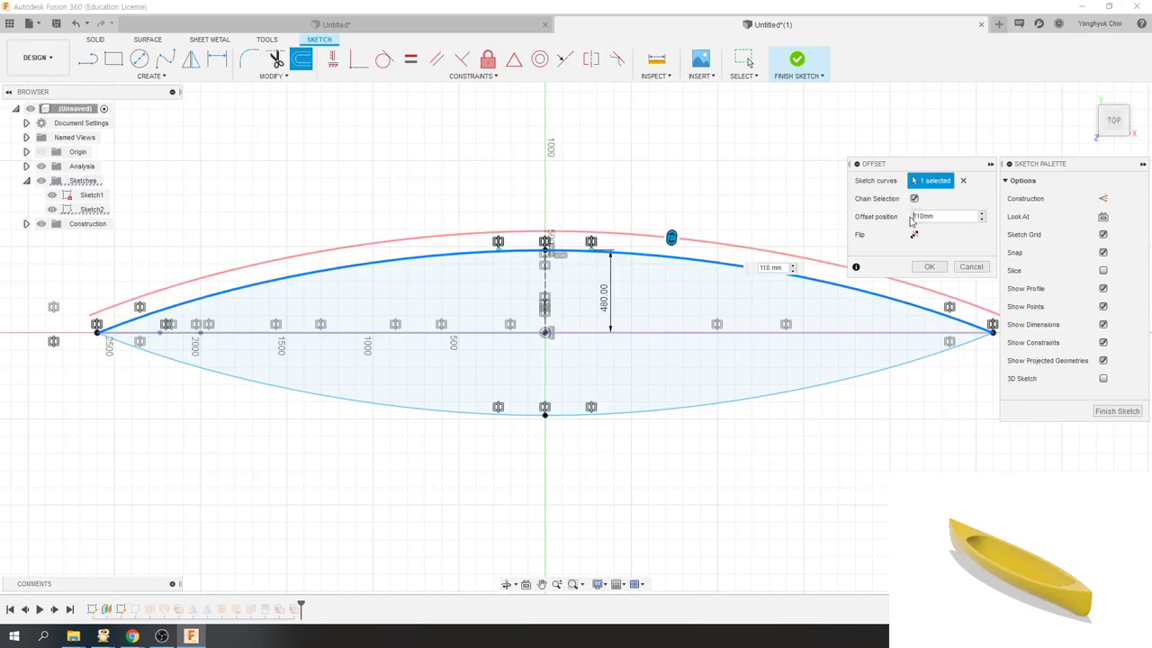
pyautogui.press('Return')
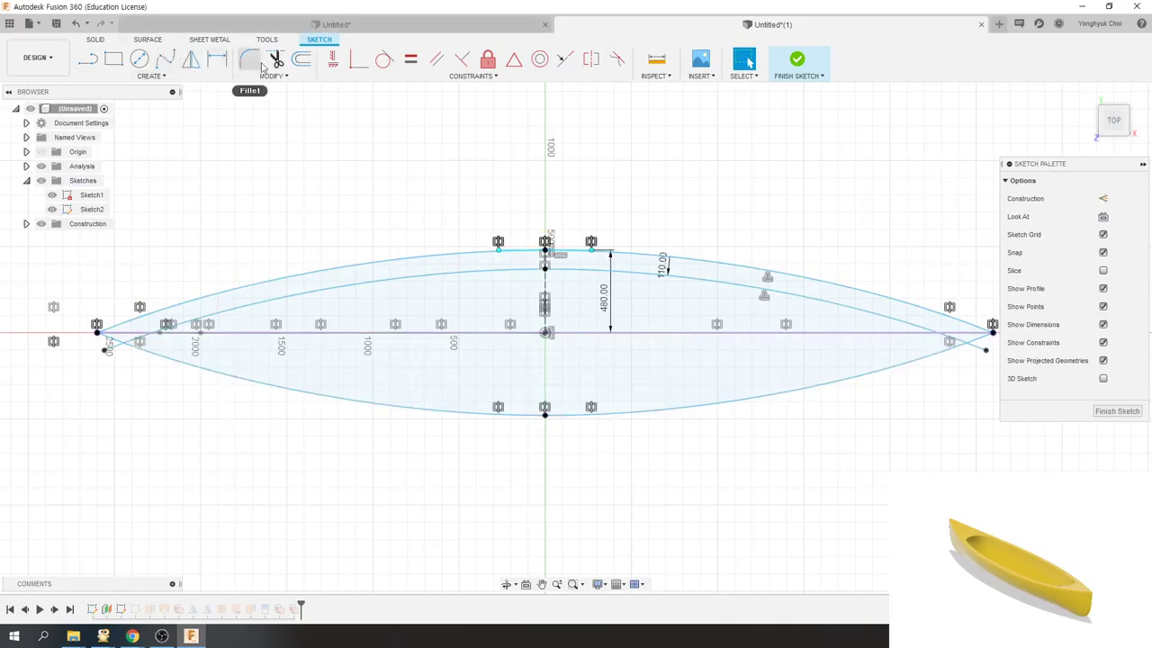
# - Offset the lower hull curve by -110 mm so the copy sits inside the outline
pyautogui.click(301, 59)
pyautogui.click(423, 414)
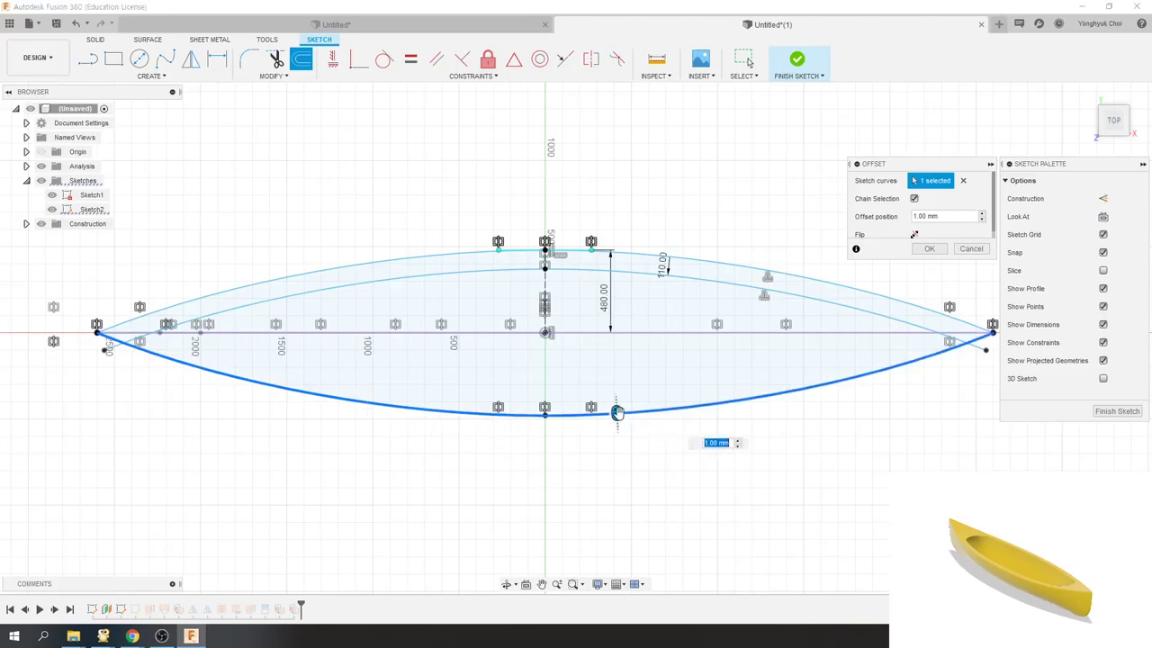
pyautogui.moveTo(616, 413); pyautogui.dragTo(616, 391)
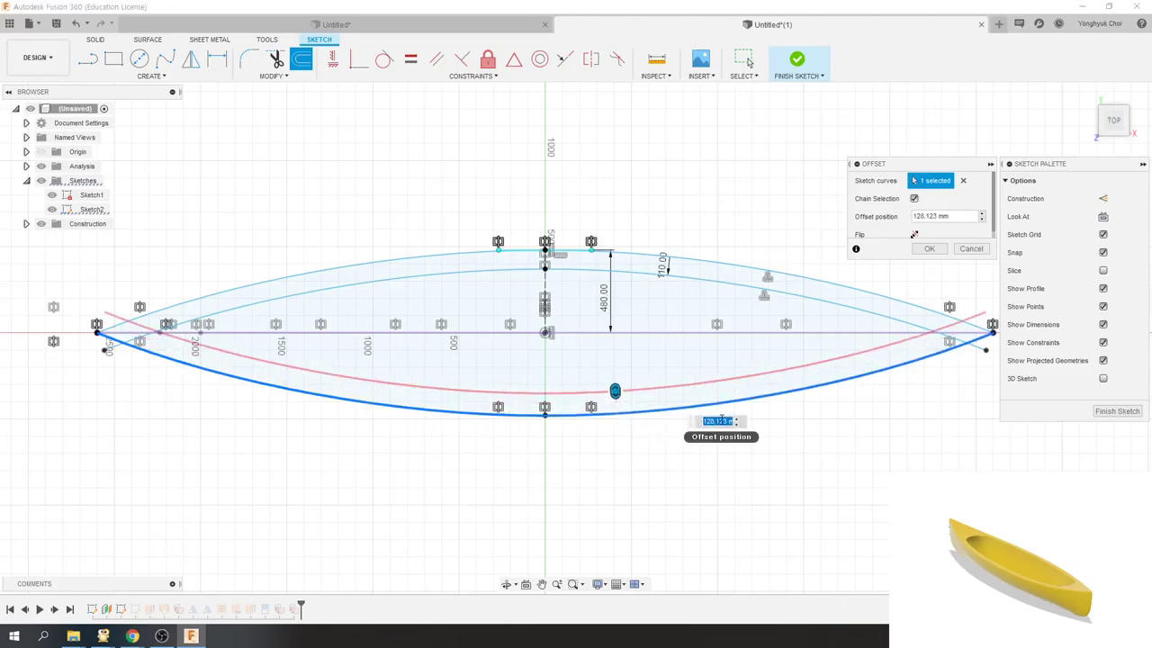
pyautogui.press('BackSpace')
pyautogui.press('Return')
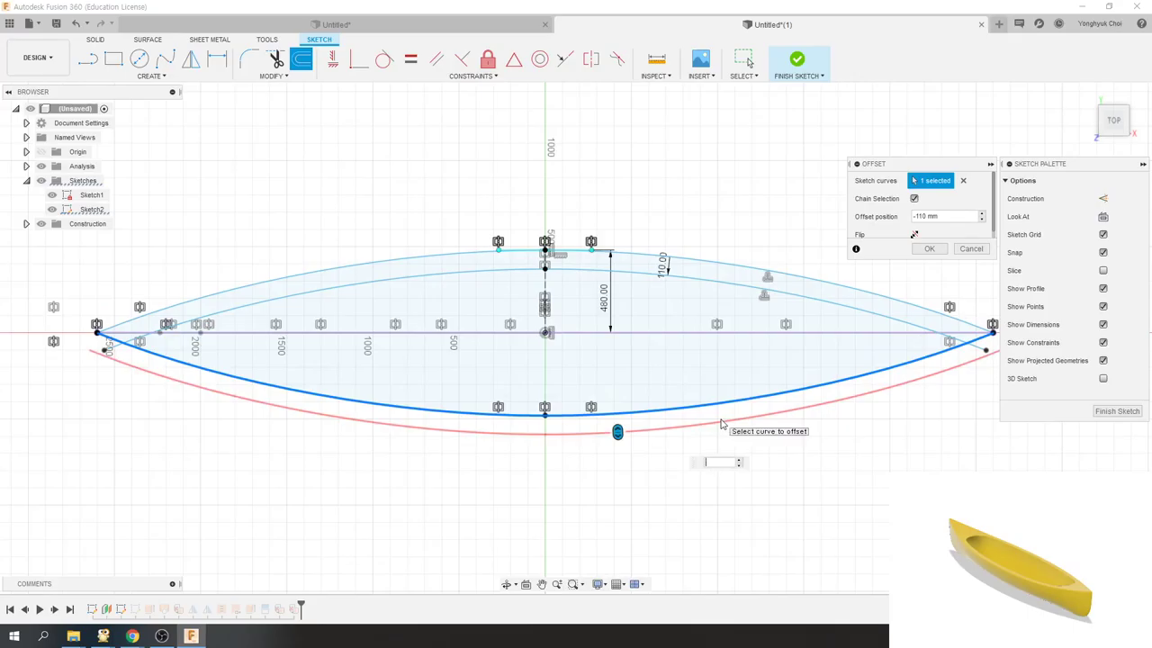
pyautogui.write('110')
pyautogui.press('Return')
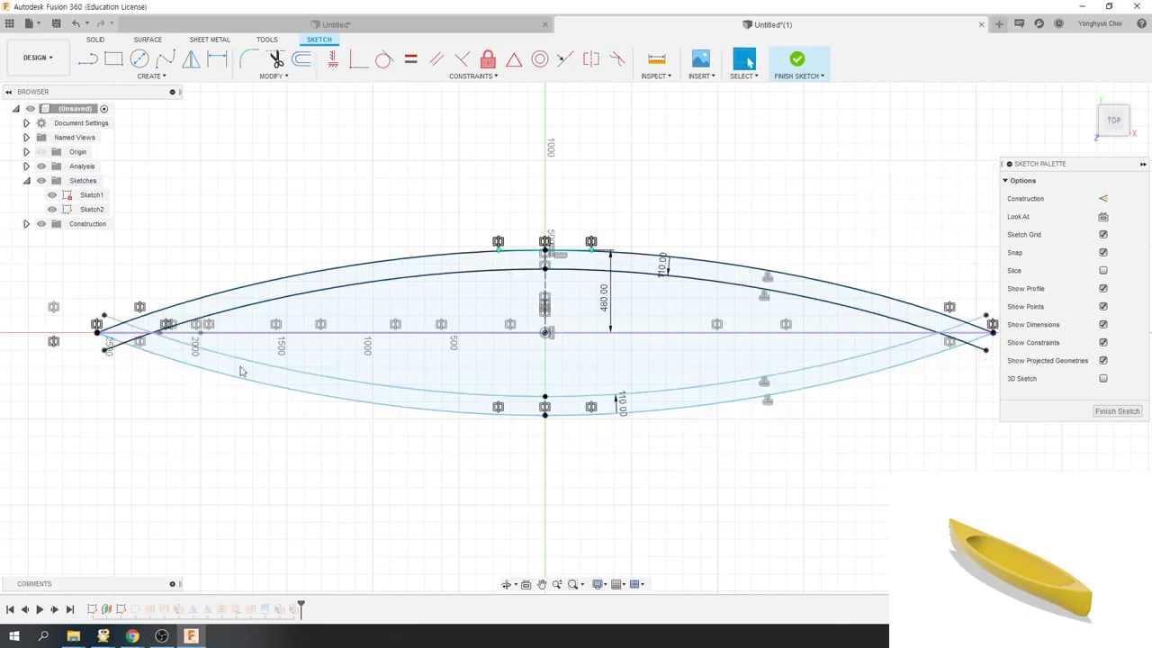
# - Trim the overhanging ends where the two 110 mm inner offset curves cross near bow and stern
pyautogui.click(249, 59)
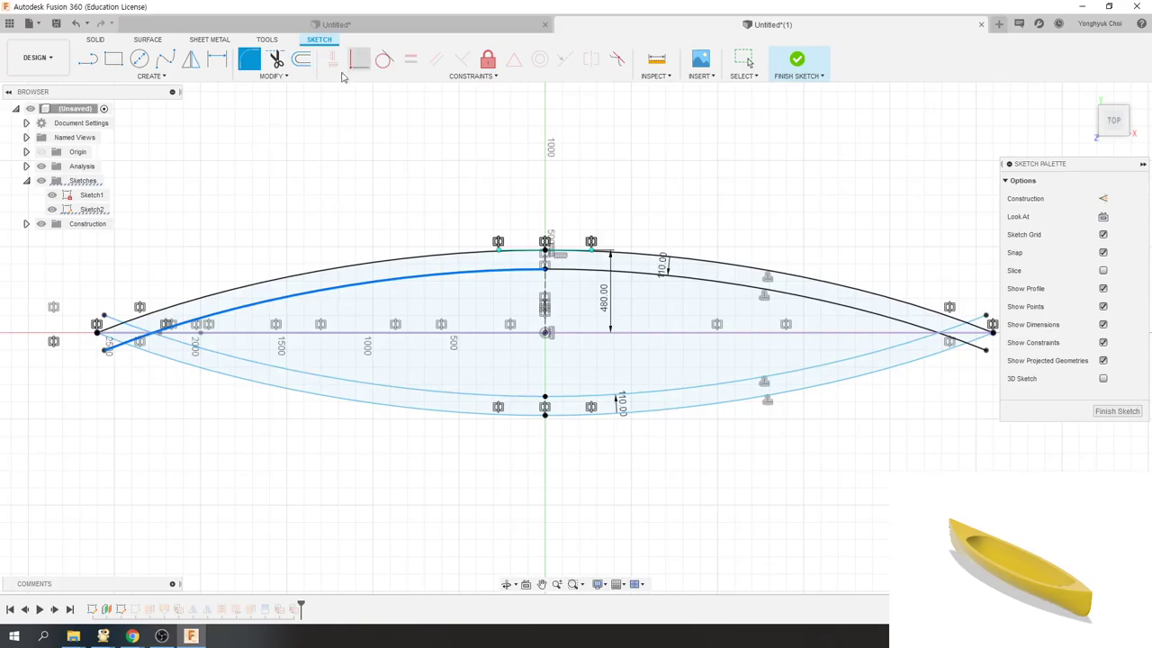
pyautogui.click(276, 61)
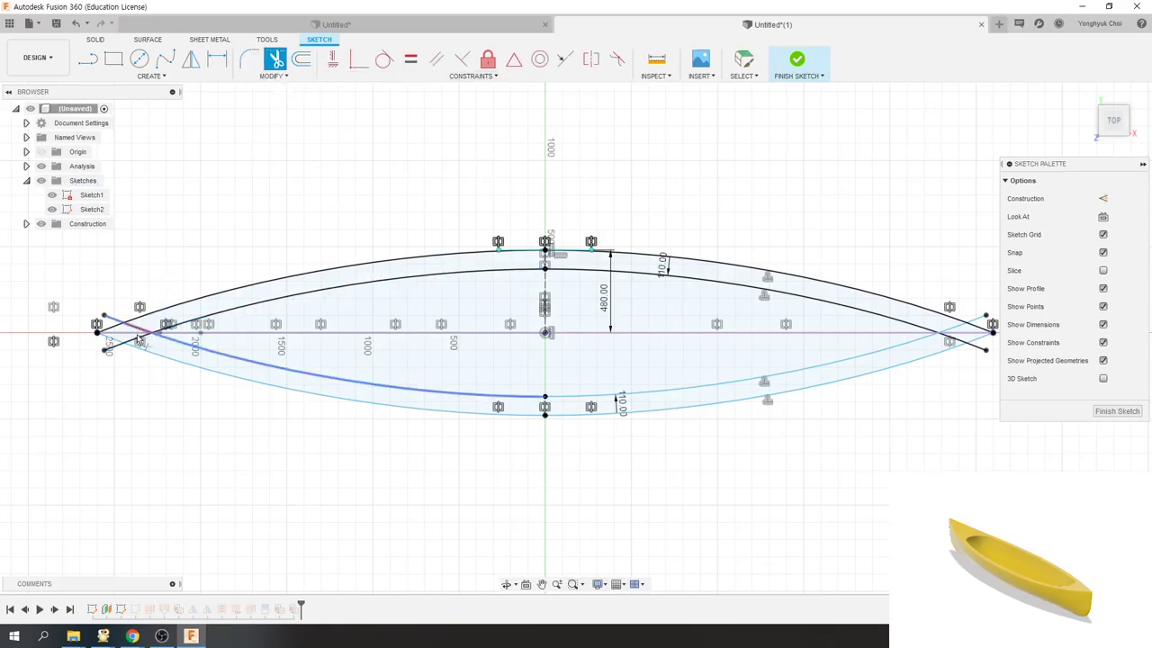
pyautogui.click(139, 340)
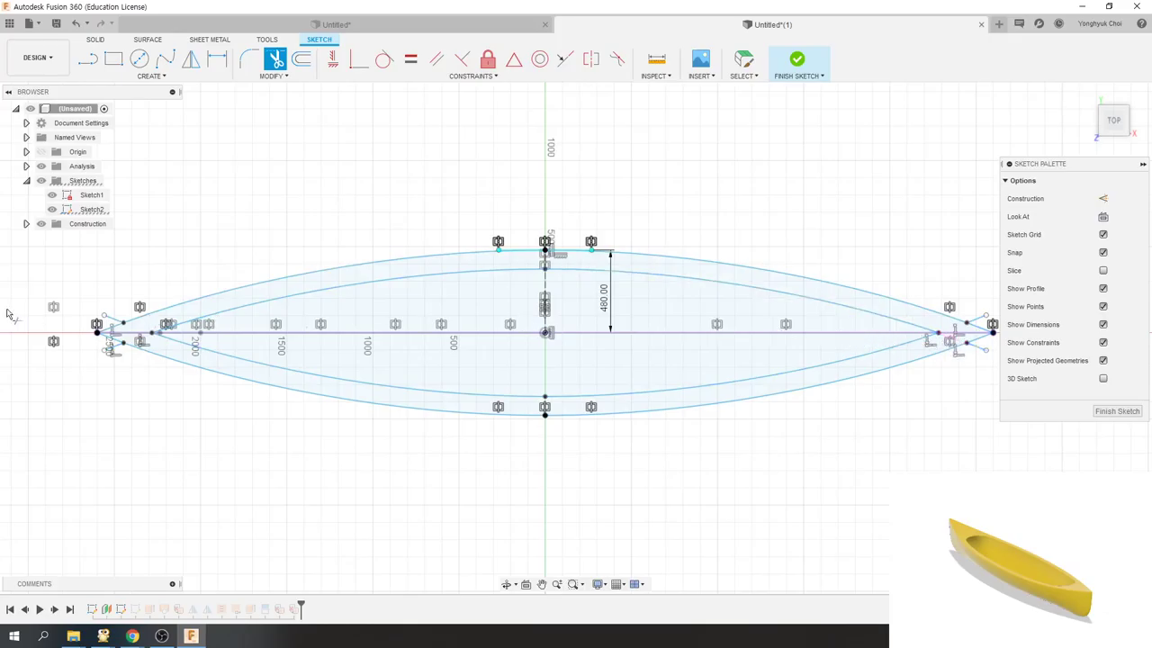
pyautogui.click(249, 59)
pyautogui.click(159, 330)
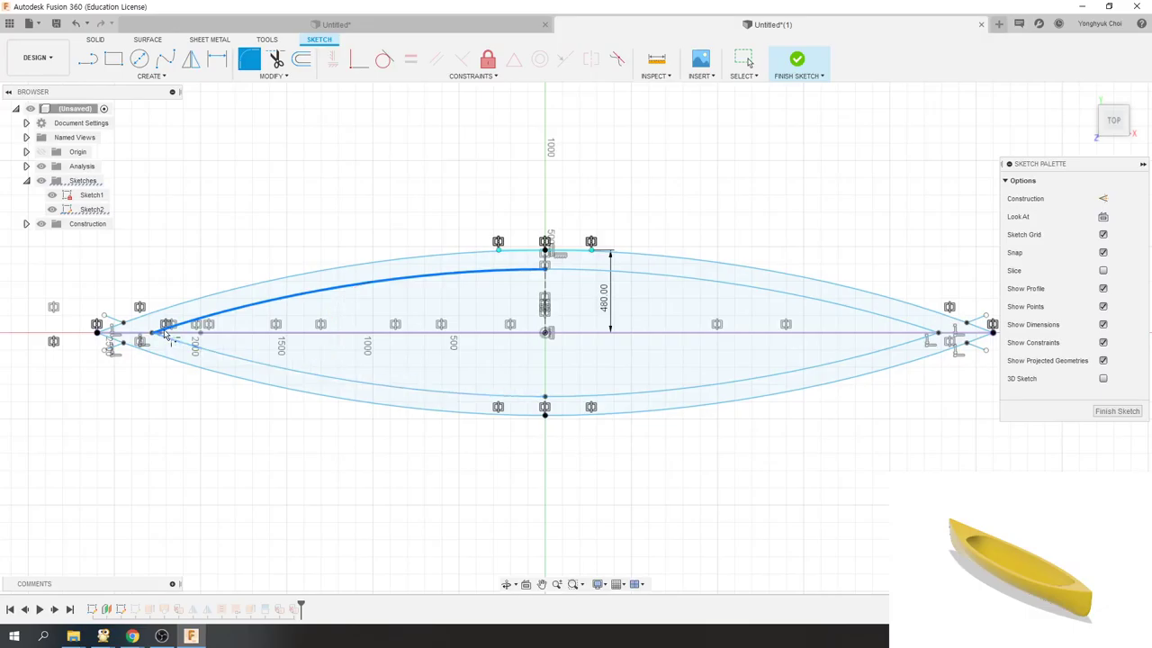
# - Fillet the left and right pointed ends of the inner offset curves with a 200 mm radius
pyautogui.click(205, 356)
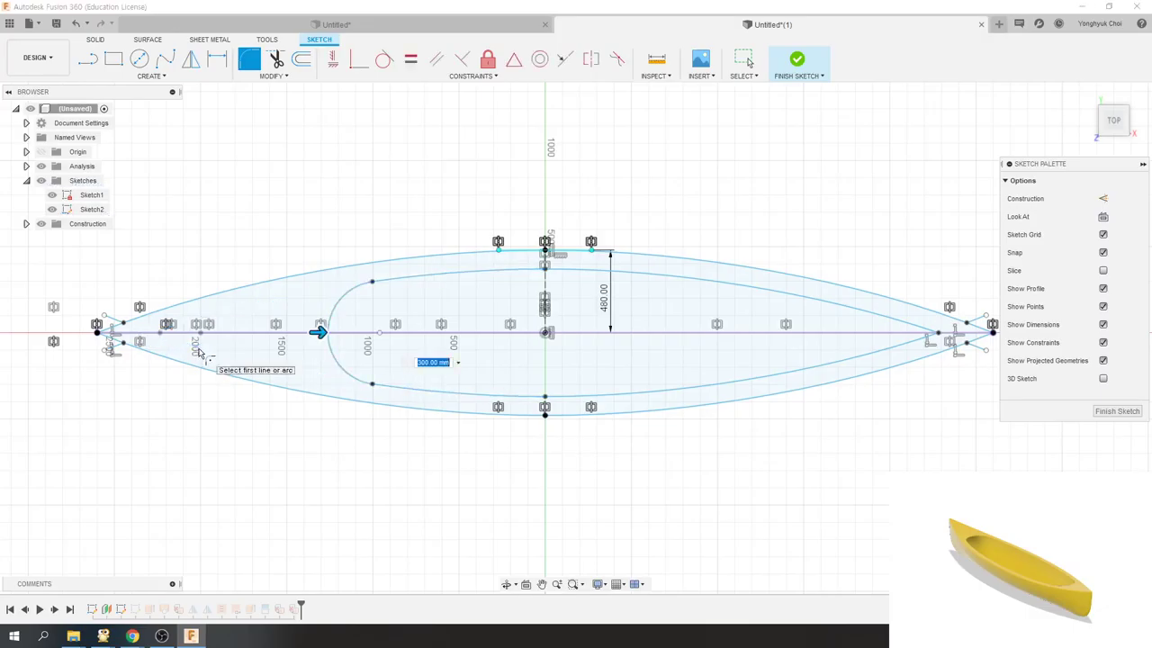
pyautogui.click(887, 305)
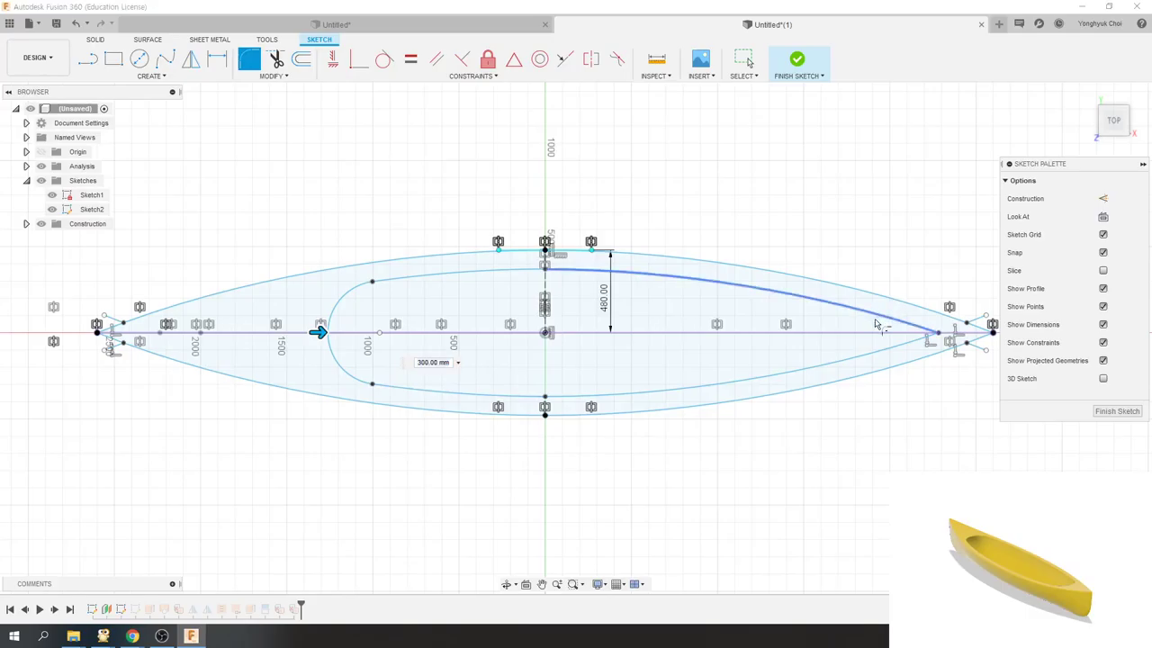
pyautogui.click(871, 358)
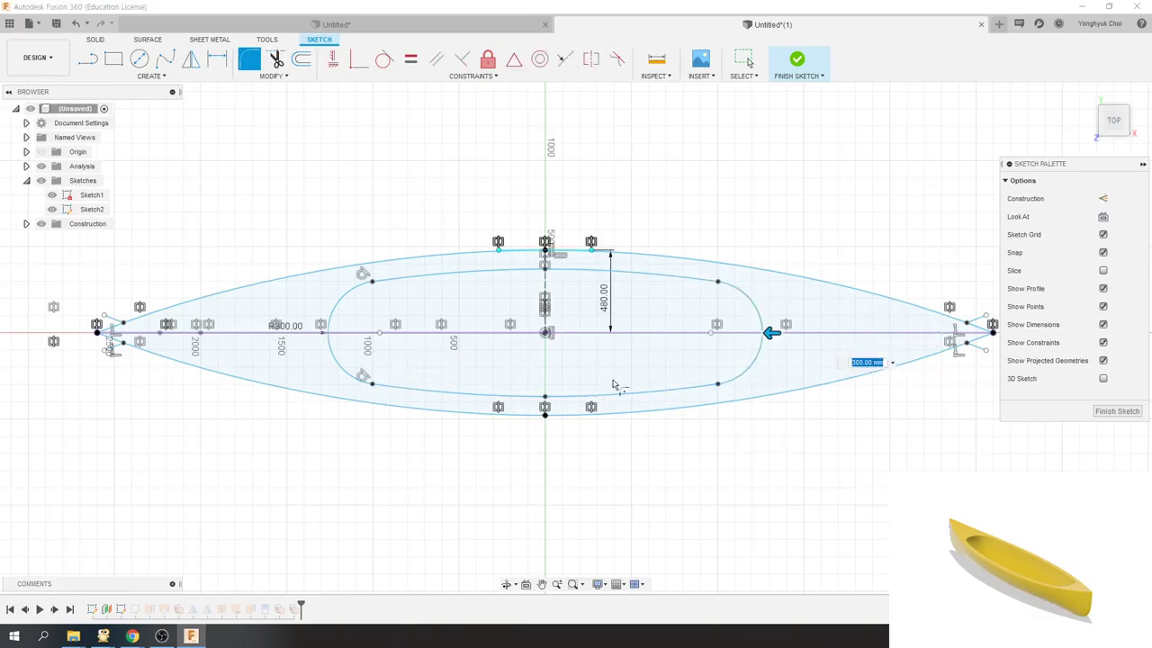
pyautogui.write('500')
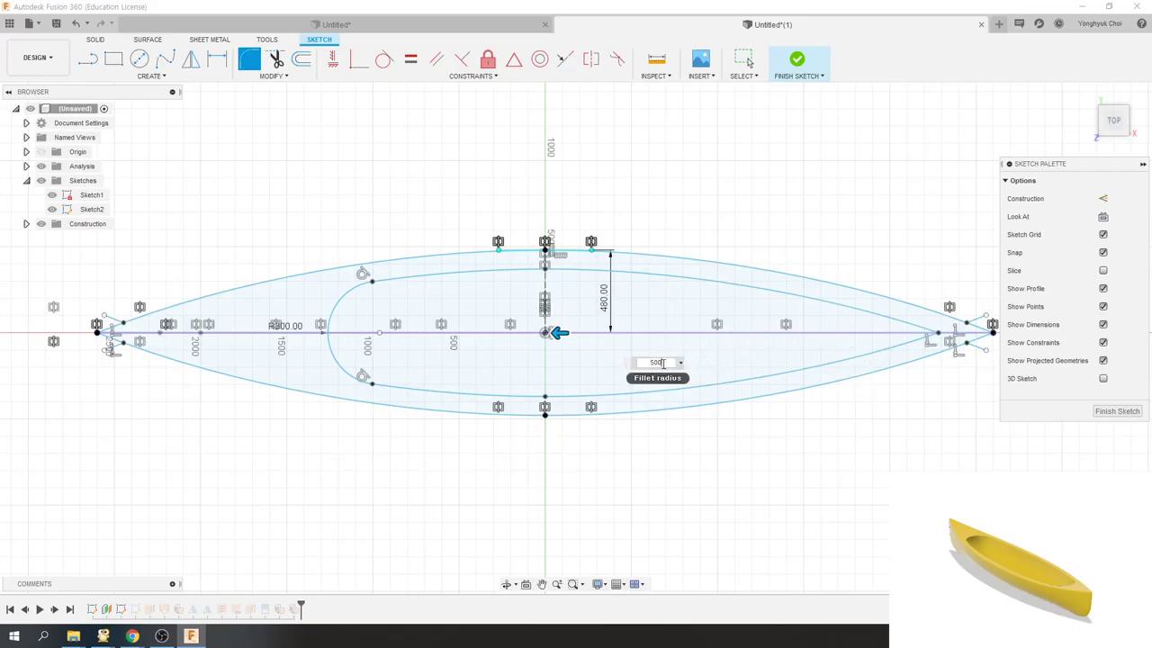
pyautogui.press('Return')
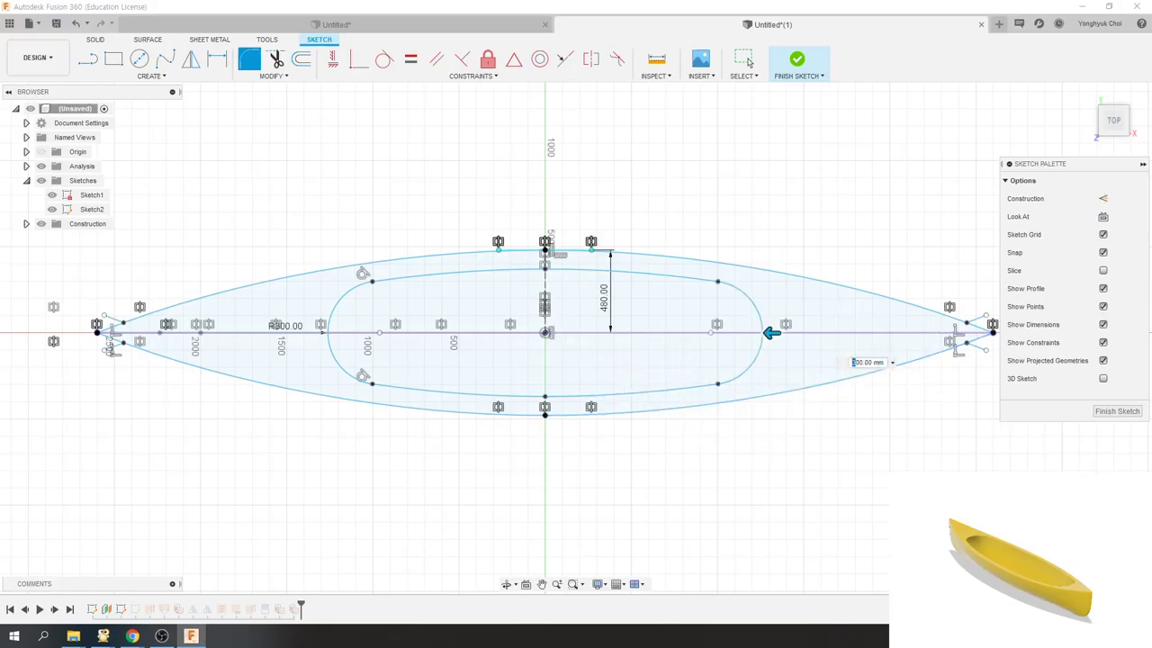
pyautogui.write('200')
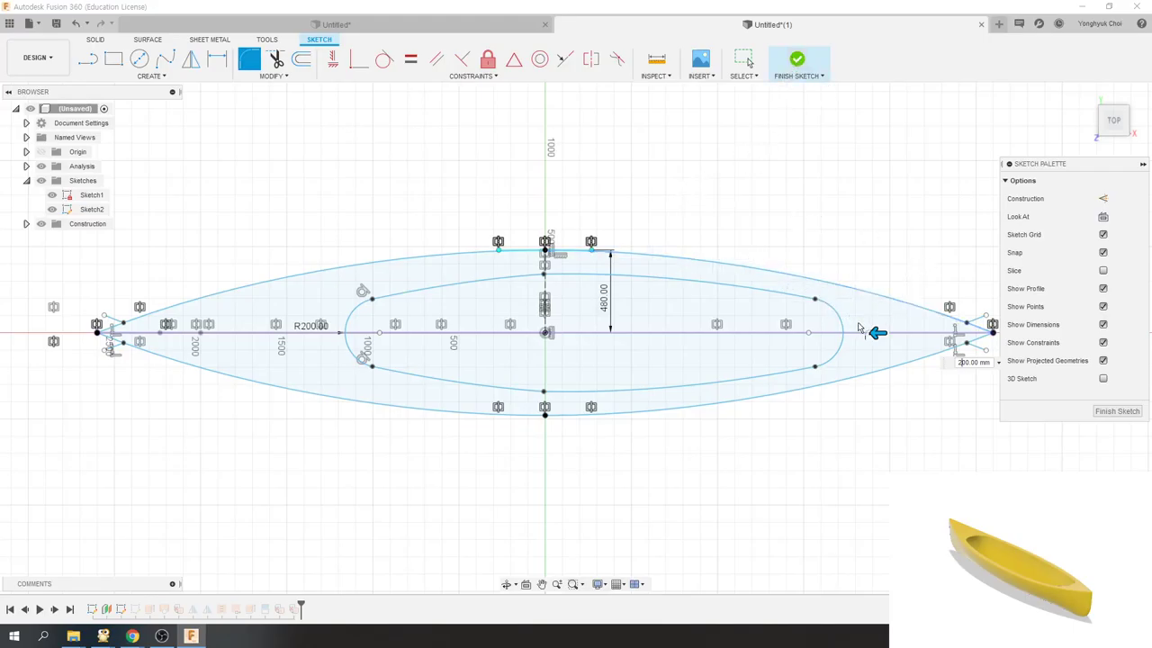
pyautogui.press('Return')
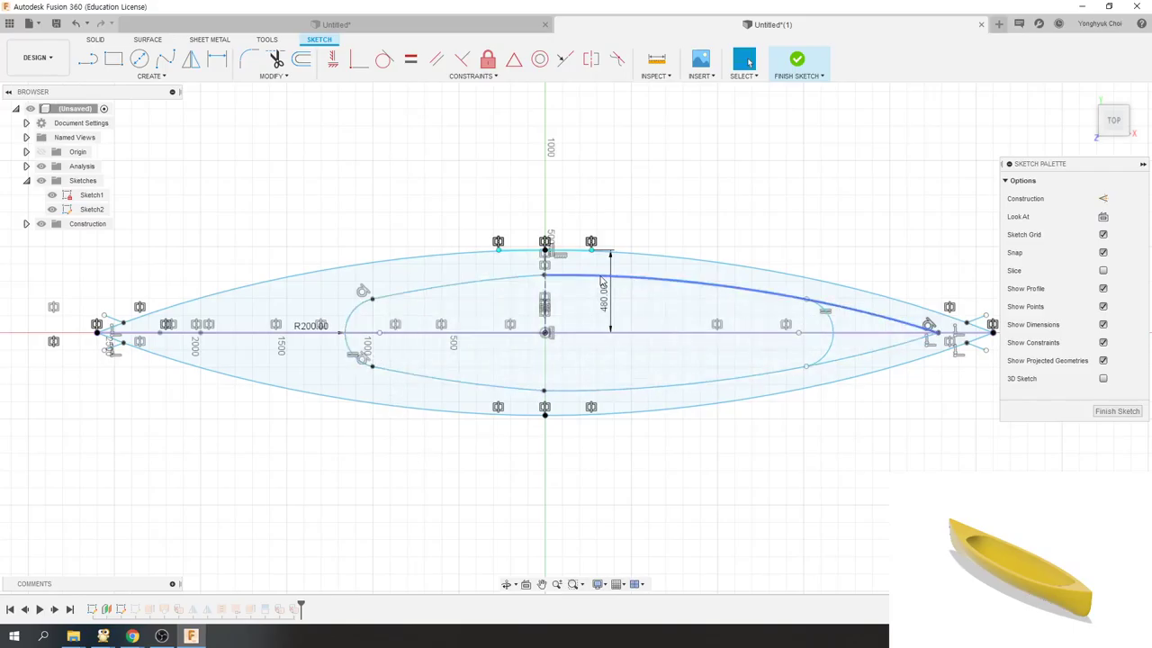
pyautogui.scroll(3, 602, 282)
pyautogui.scroll(-5, 666, 351)
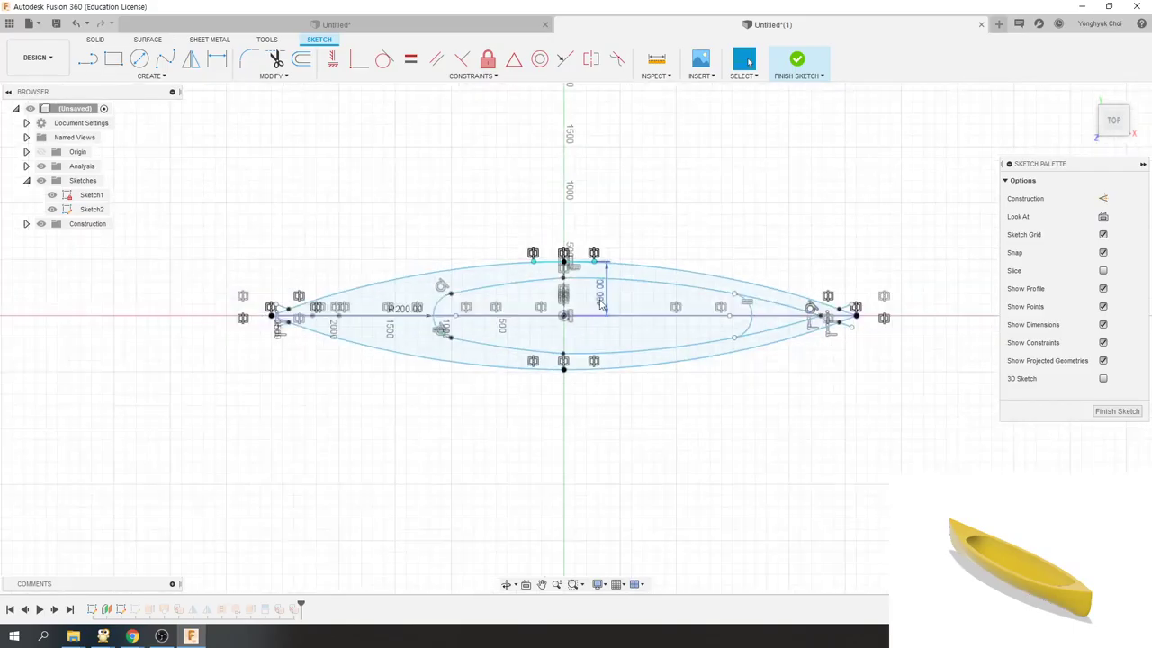
# - Undo the 200 mm inner-outline fillets and select the upper inner offset curve
pyautogui.scroll(2, 723, 409)
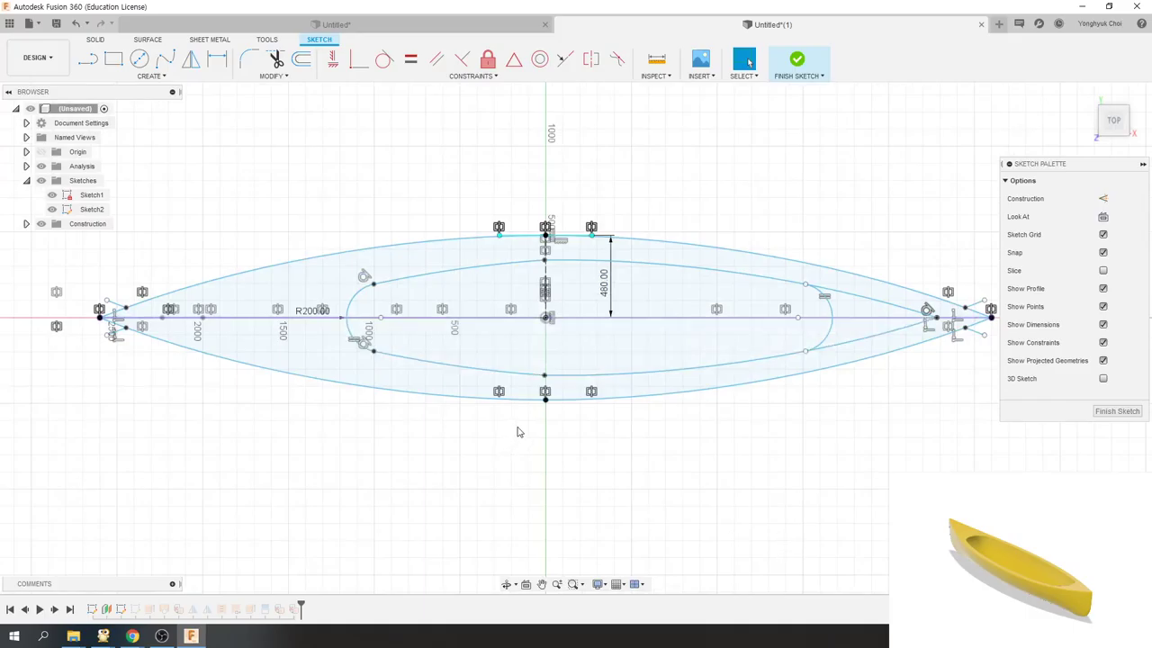
pyautogui.hotkey('ctrl', 'z')
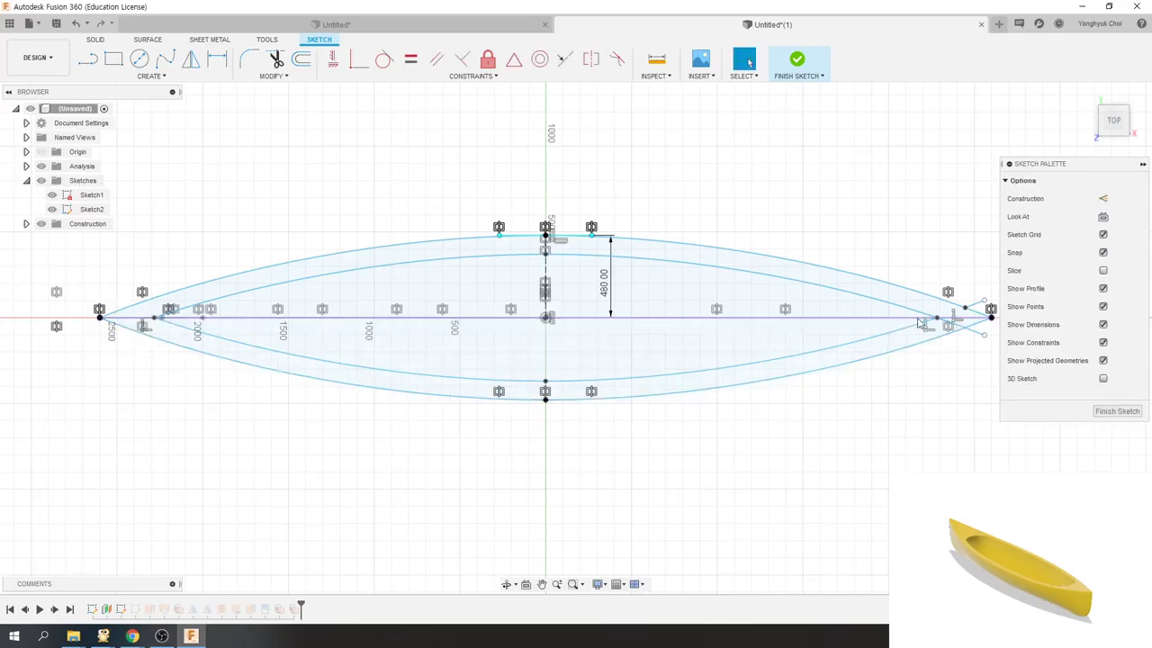
pyautogui.click(979, 336)
pyautogui.scroll(-1, 270, 194)
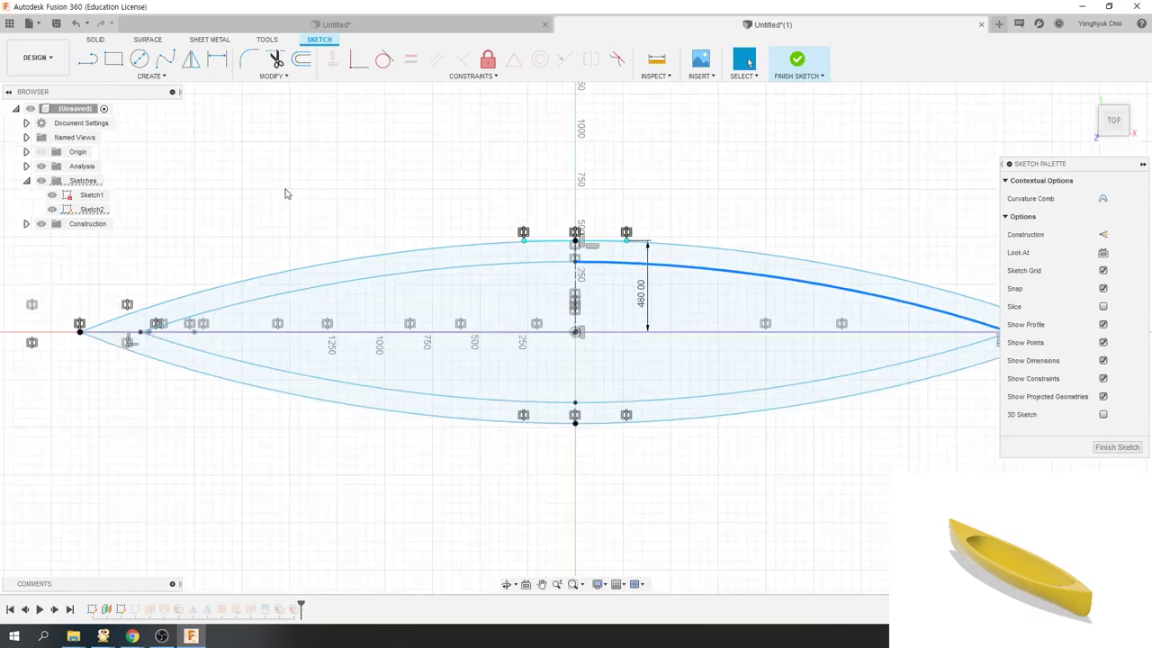
pyautogui.scroll(-1, 257, 243)
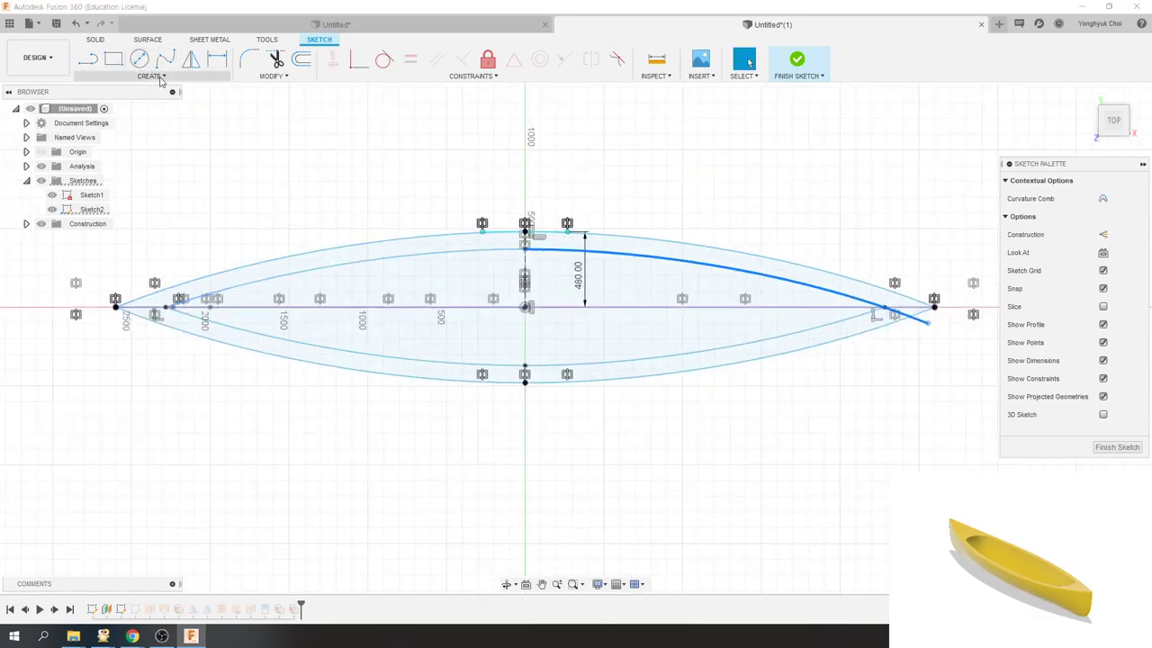
# - Delete the upper and lower inner offset curves, keeping only the hull outline and centre line
pyautogui.click(150, 76)
pyautogui.click(94, 212)
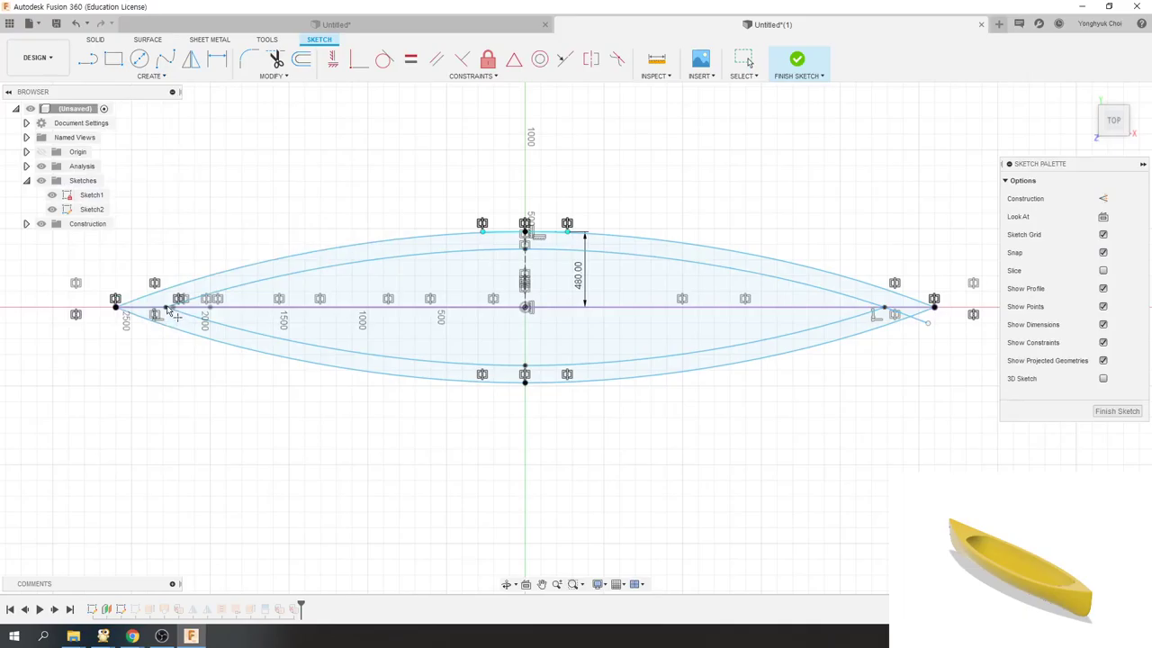
pyautogui.click(151, 76)
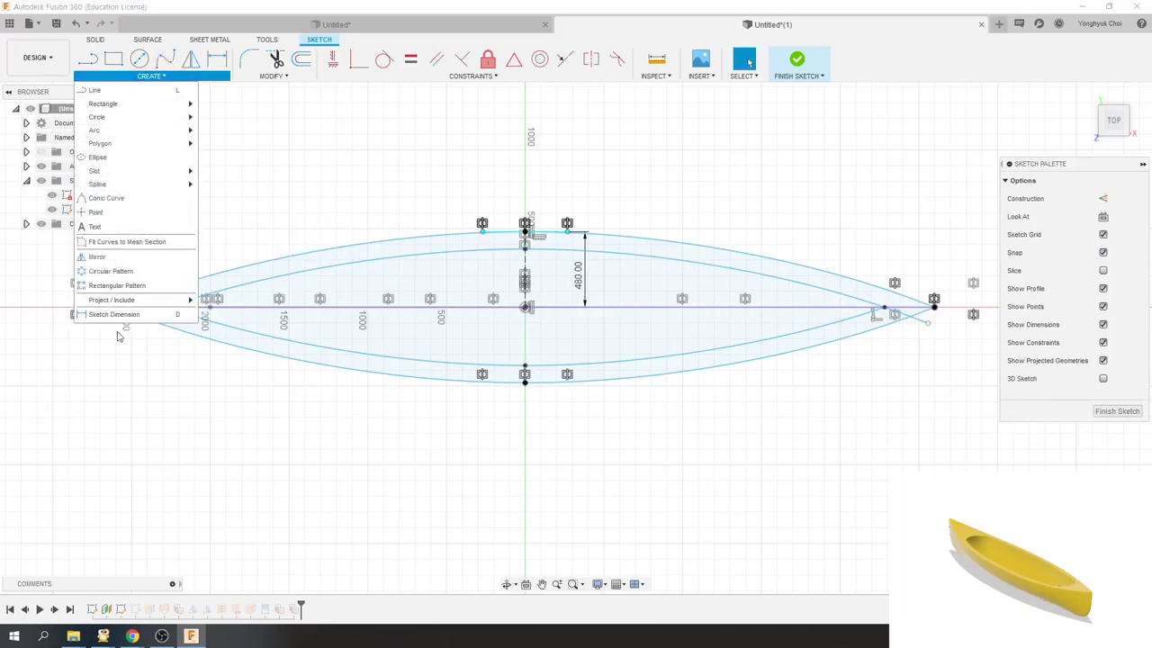
pyautogui.click(99, 212)
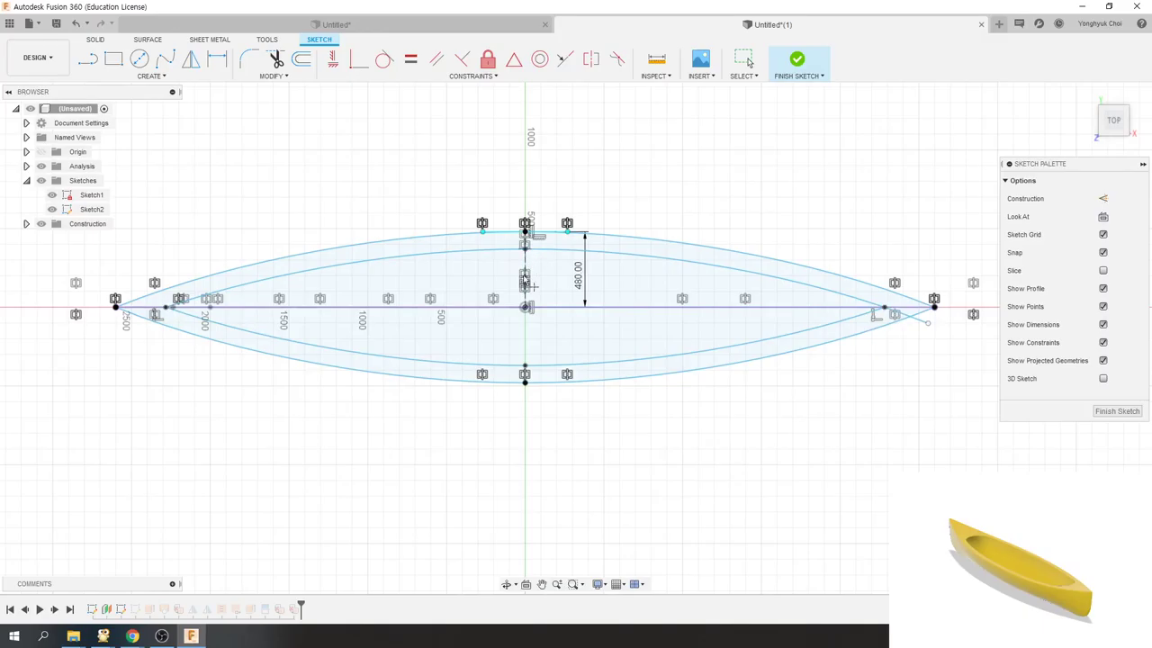
pyautogui.press('Escape')
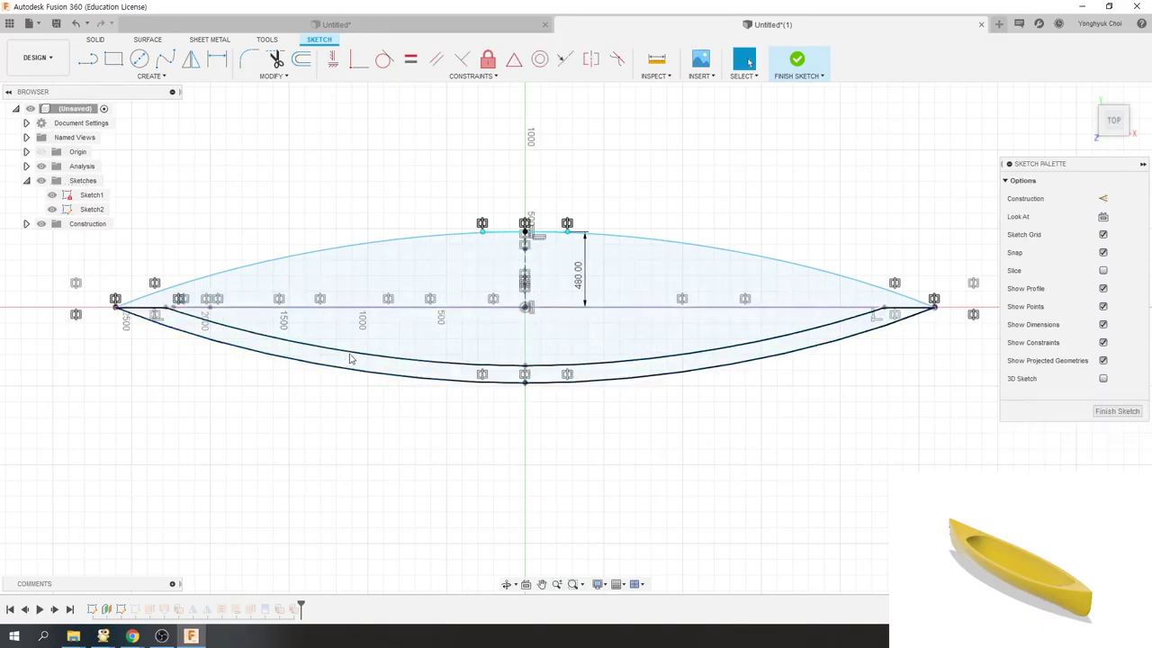
pyautogui.click(562, 369)
pyautogui.press('Delete')
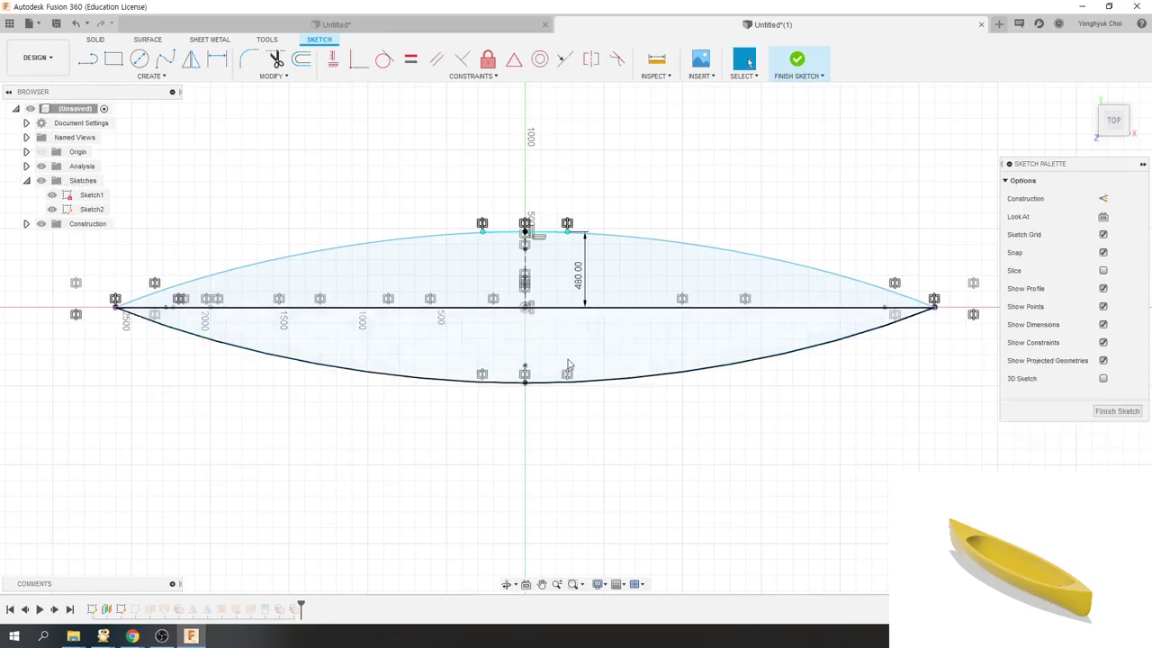
pyautogui.click(162, 77)
pyautogui.moveTo(97, 117)
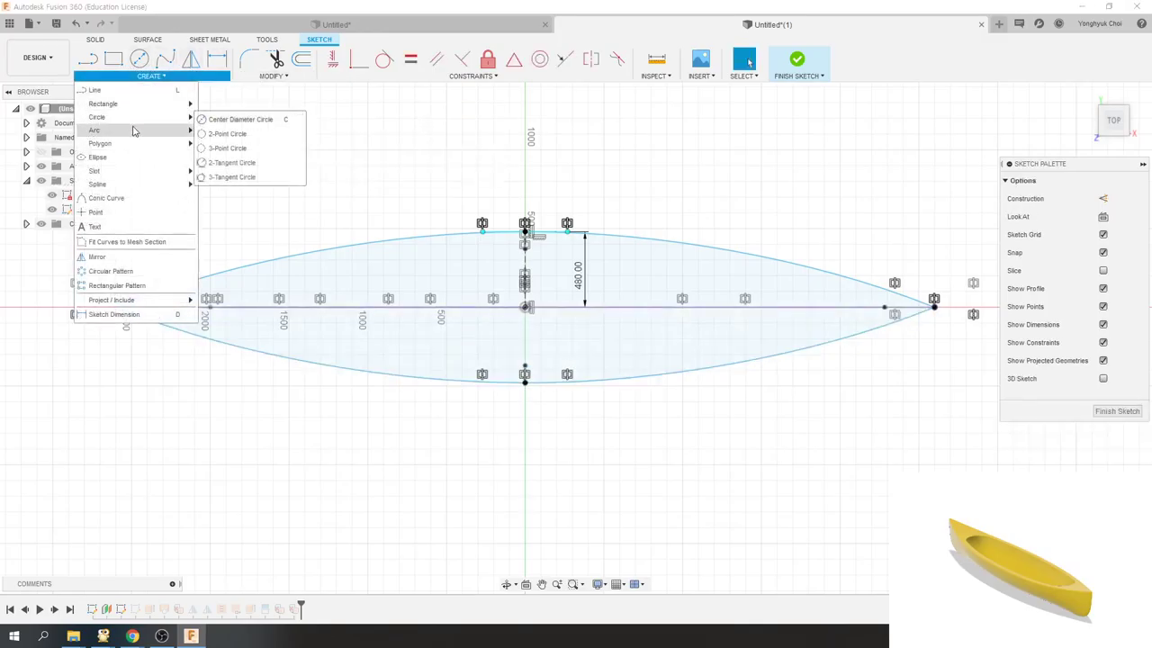
# - Draw an upper and a lower 3-point arc spanning between the left and right inner end points
pyautogui.click(232, 134)
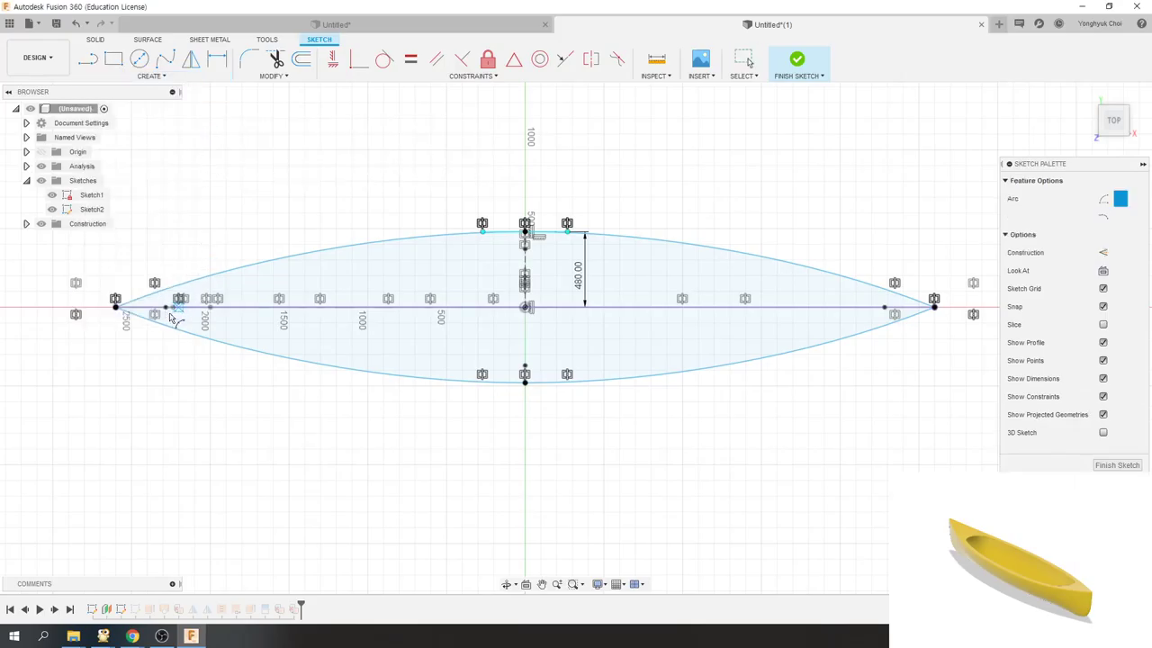
pyautogui.scroll(3, 202, 256)
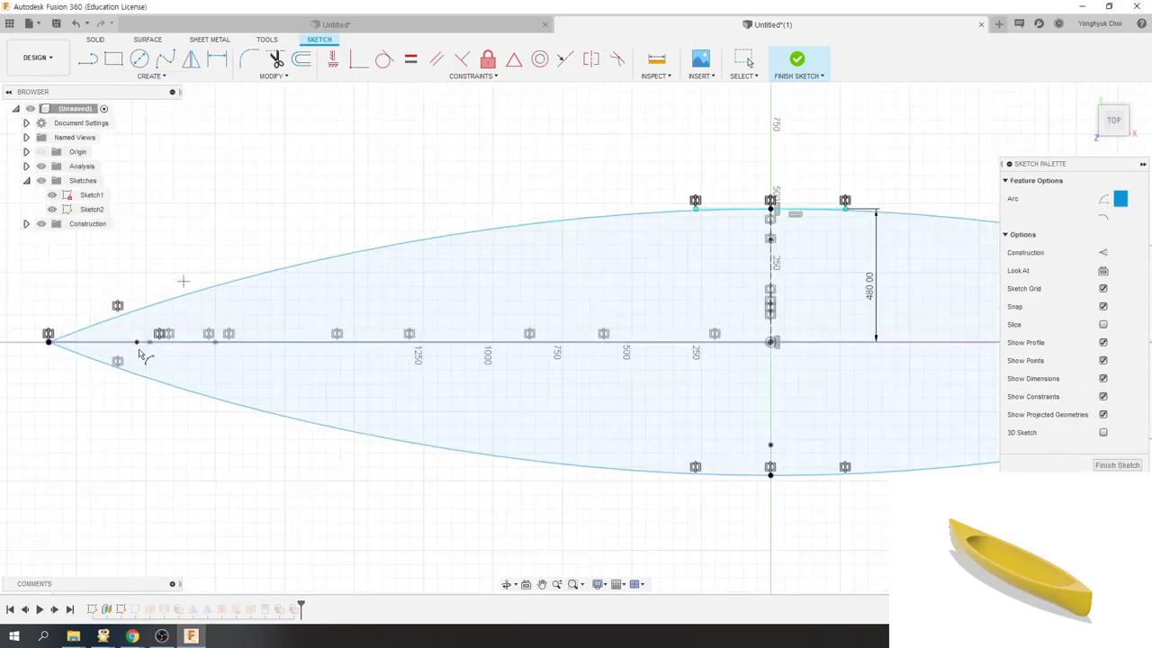
pyautogui.scroll(-2, 540, 259)
pyautogui.scroll(-2, 470, 258)
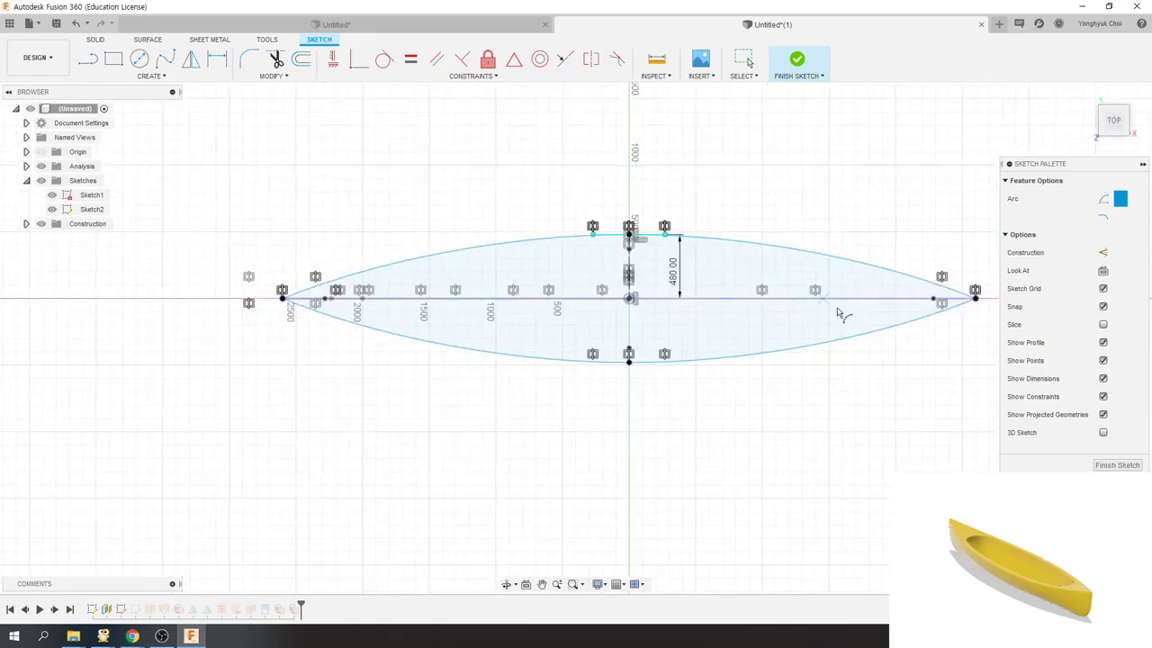
pyautogui.click(935, 299)
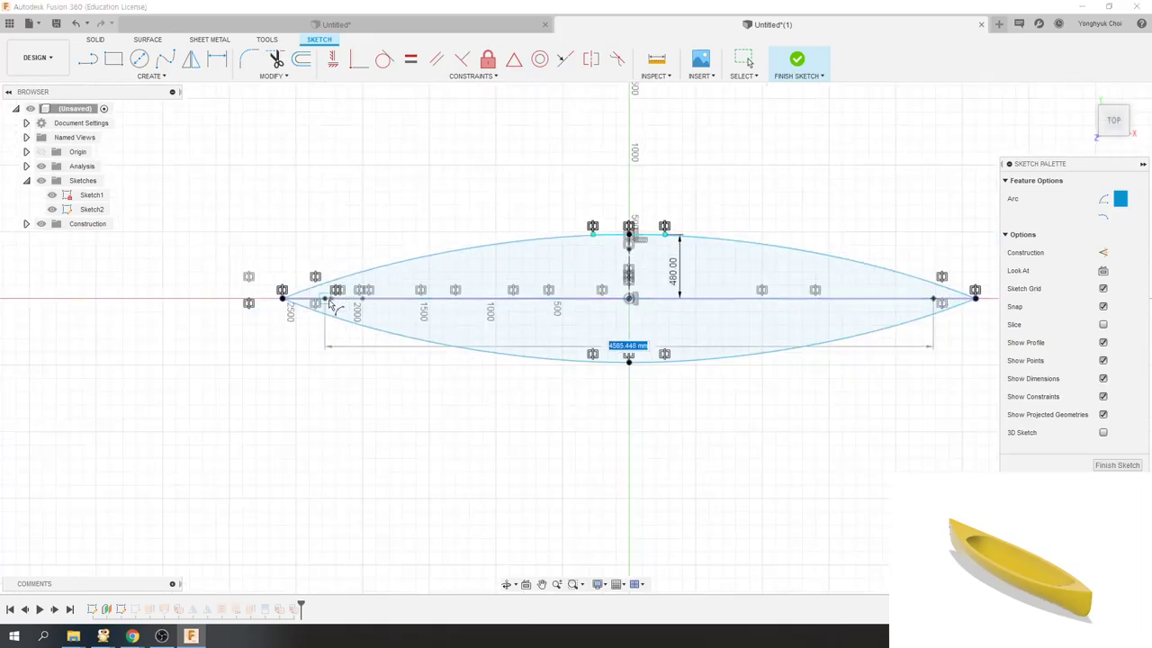
pyautogui.click(326, 300)
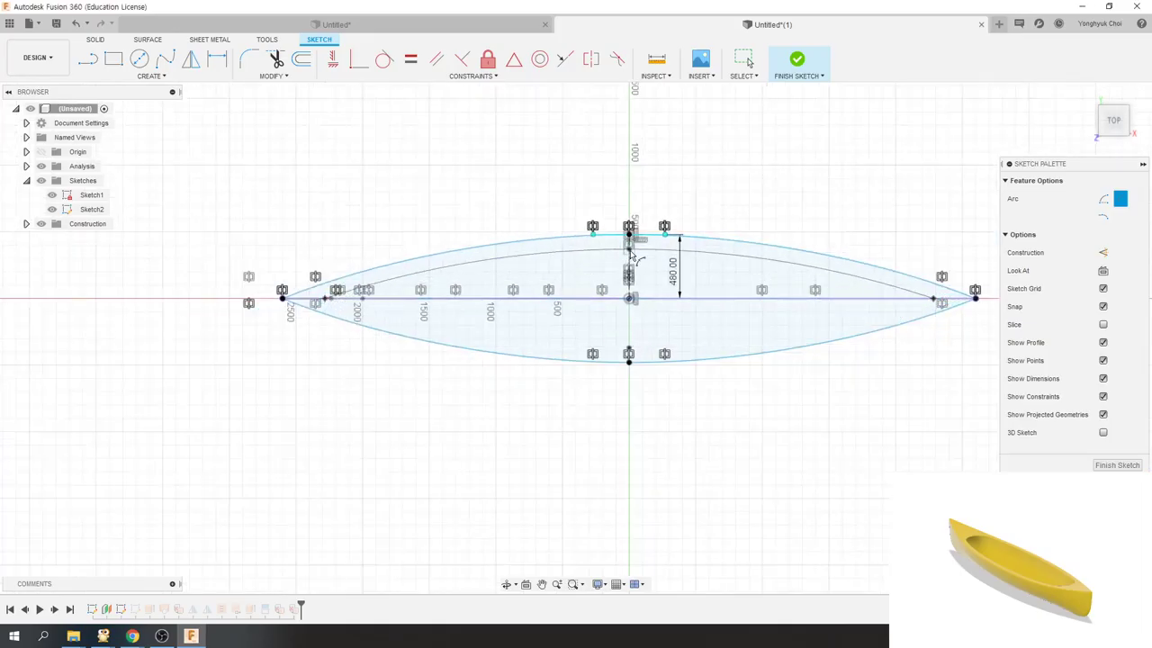
pyautogui.click(618, 263)
pyautogui.click(325, 300)
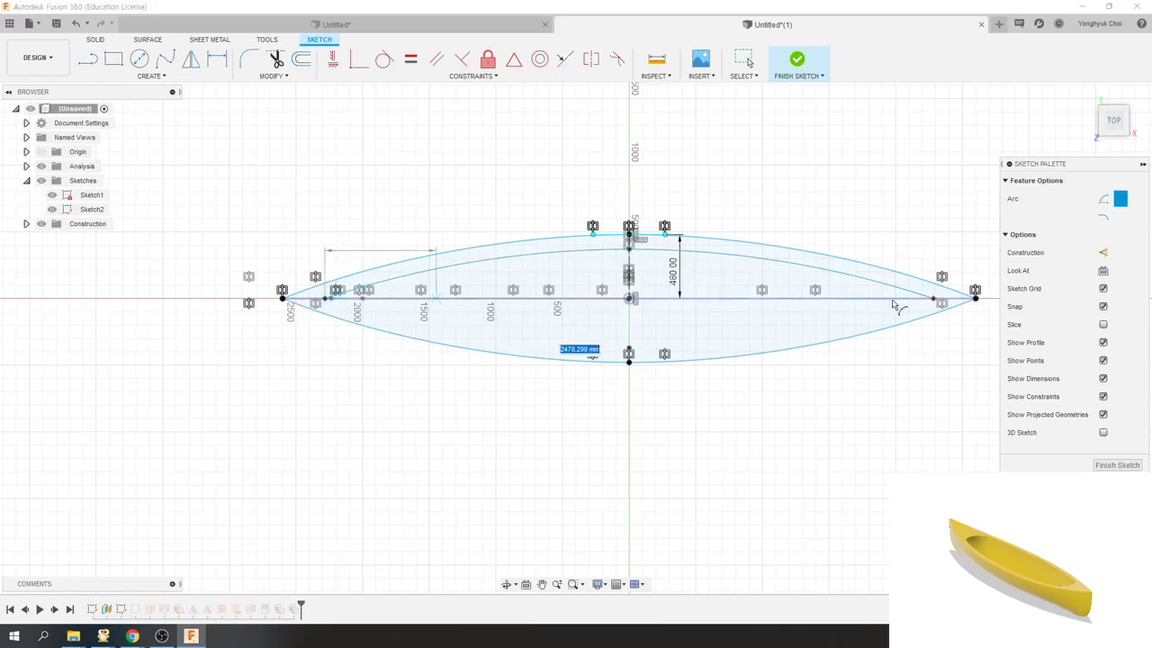
pyautogui.click(933, 299)
pyautogui.click(629, 348)
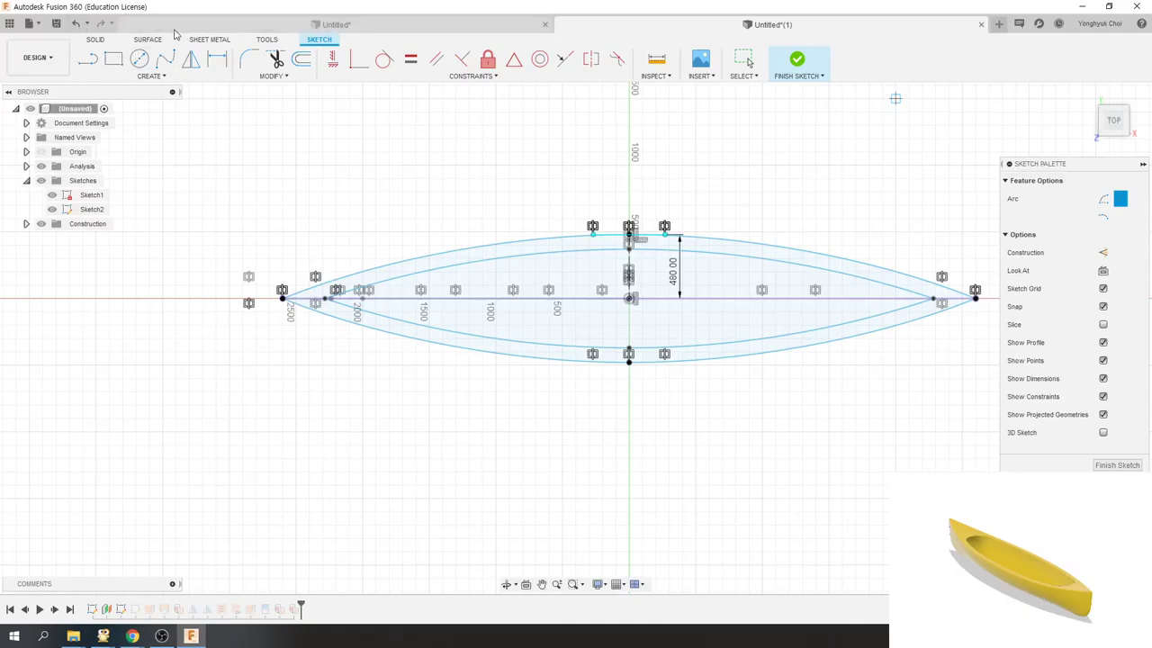
pyautogui.press('Escape')
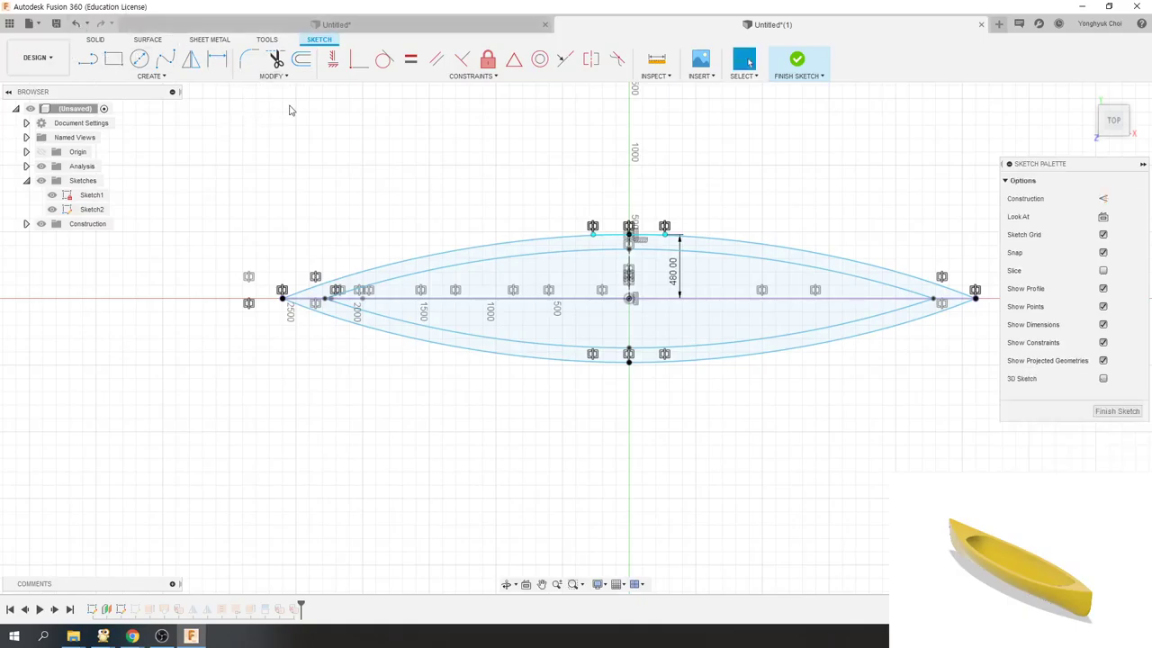
# - Fillet the left and right arc corners with a 250 mm radius and finish Sketch2
pyautogui.scroll(-3, 291, 108)
pyautogui.scroll(-2, 291, 108)
pyautogui.scroll(1, 291, 115)
pyautogui.scroll(-1, 290, 115)
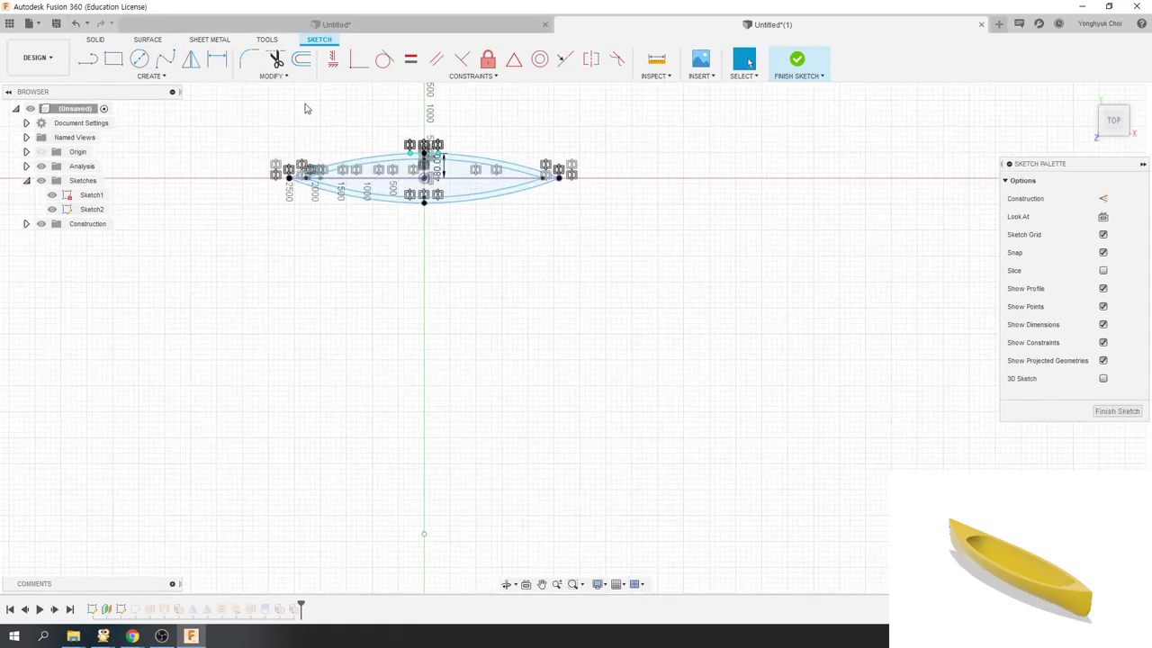
pyautogui.scroll(1, 292, 116)
pyautogui.click(245, 60)
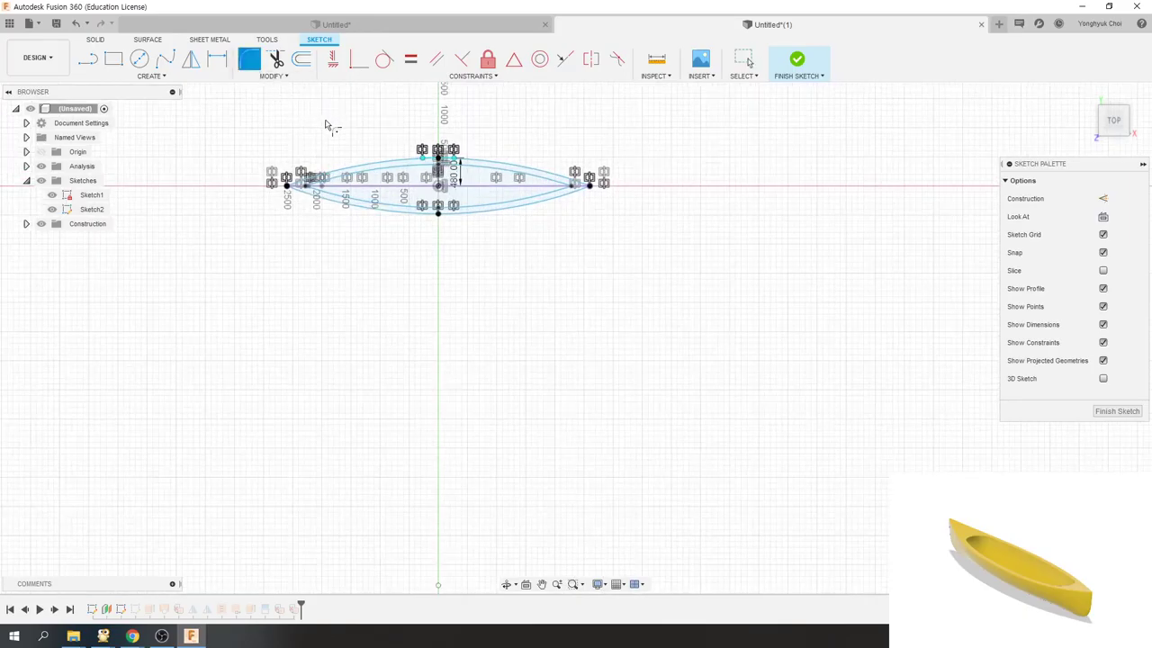
pyautogui.scroll(3, 328, 120)
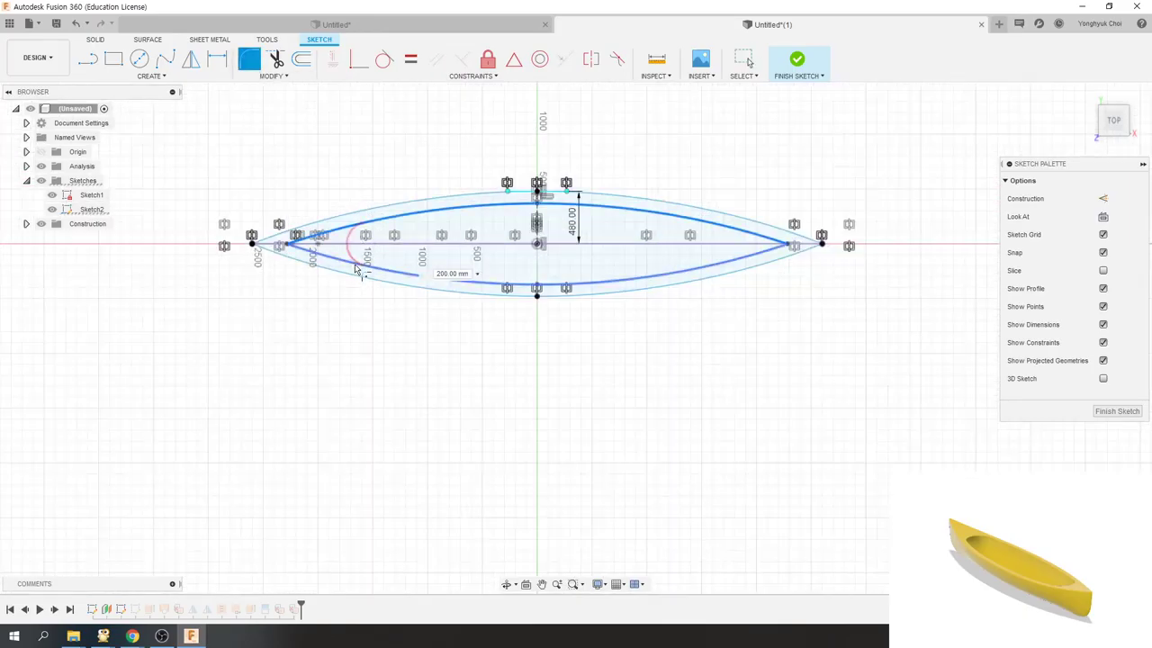
pyautogui.click(360, 269)
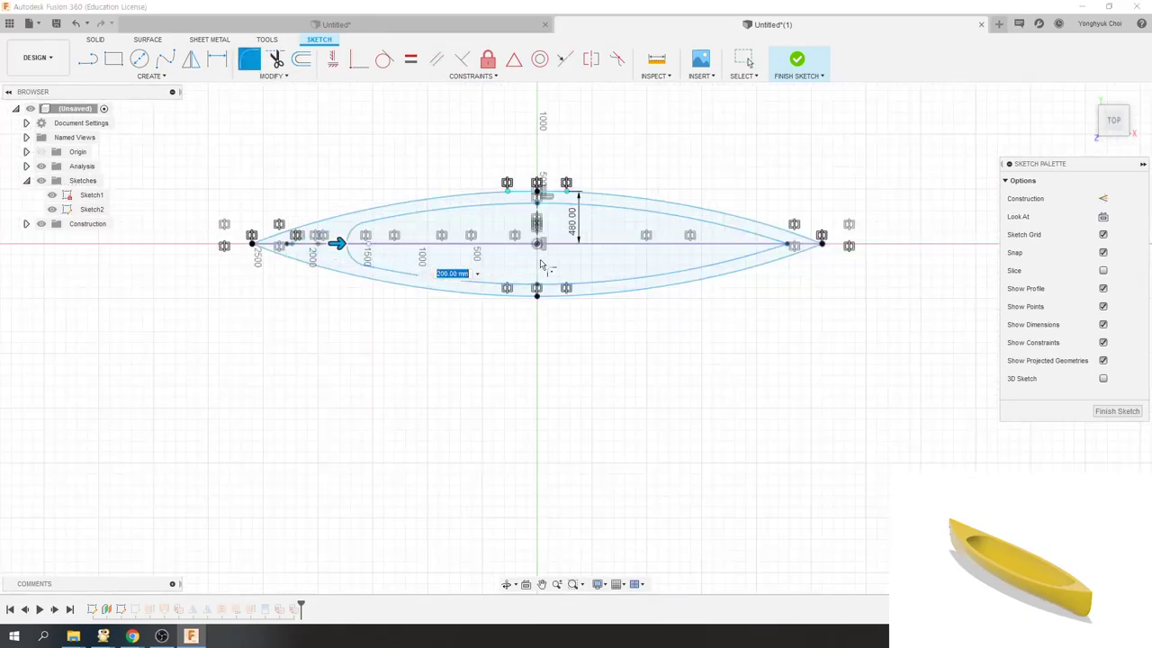
pyautogui.click(729, 261)
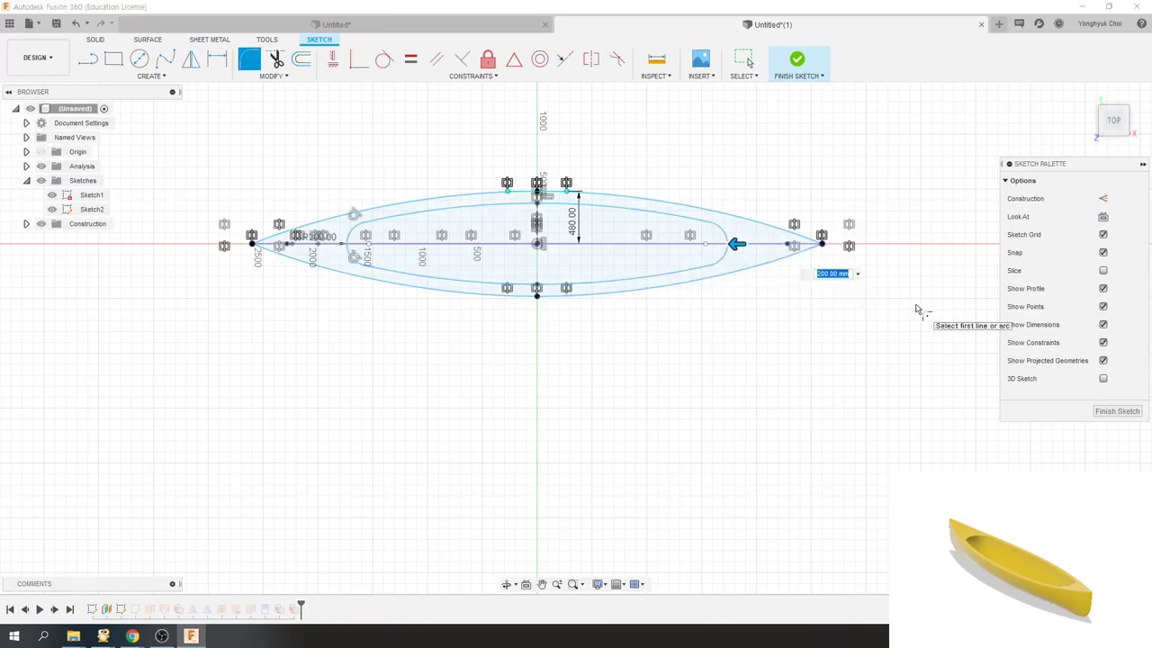
pyautogui.write('250')
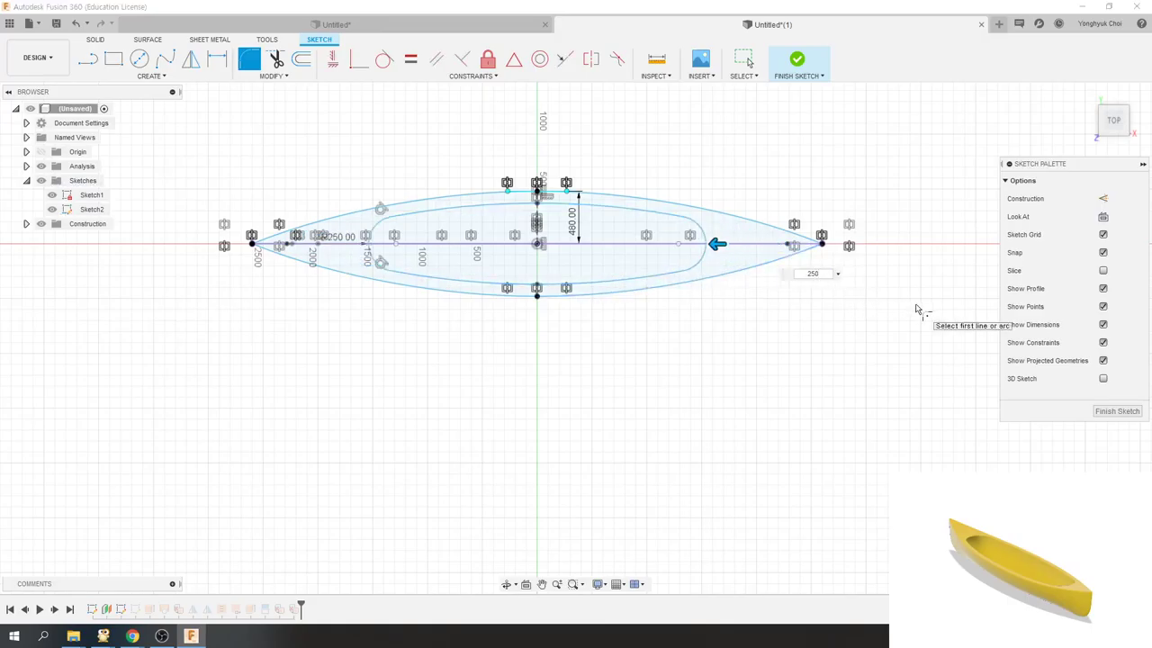
pyautogui.press('Return')
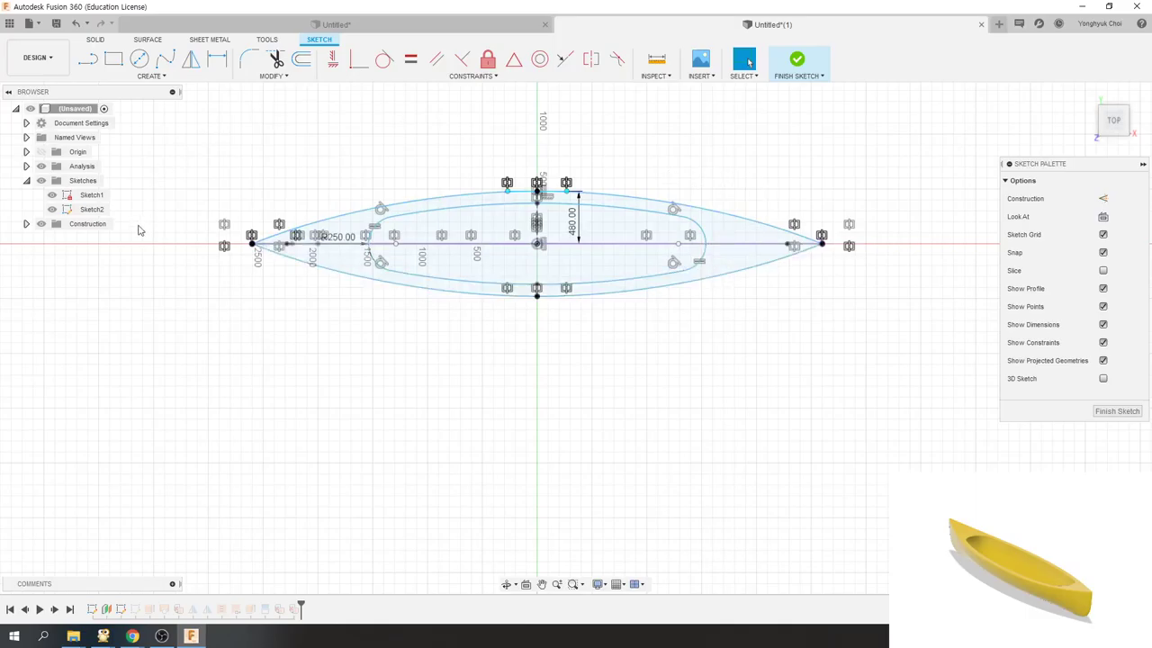
pyautogui.click(797, 59)
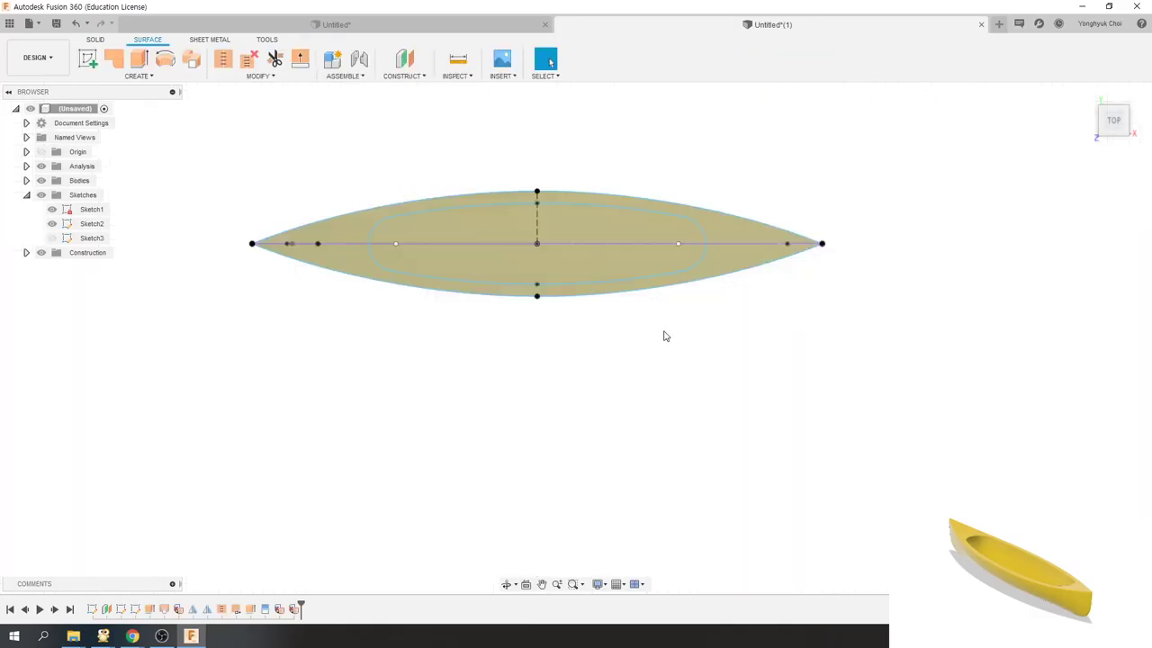
# - Trim the filleted cockpit region out of the deck surface using the oval cockpit body as cutter
pyautogui.moveTo(664, 334)
pyautogui.keyDown('shift'); pyautogui.mouseDown(button='middle')
pyautogui.moveTo(638, 303)
pyautogui.moveTo(656, 280)
pyautogui.moveTo(697, 270)
pyautogui.moveTo(468, 265)
pyautogui.mouseUp(button='middle'); pyautogui.keyUp('shift')
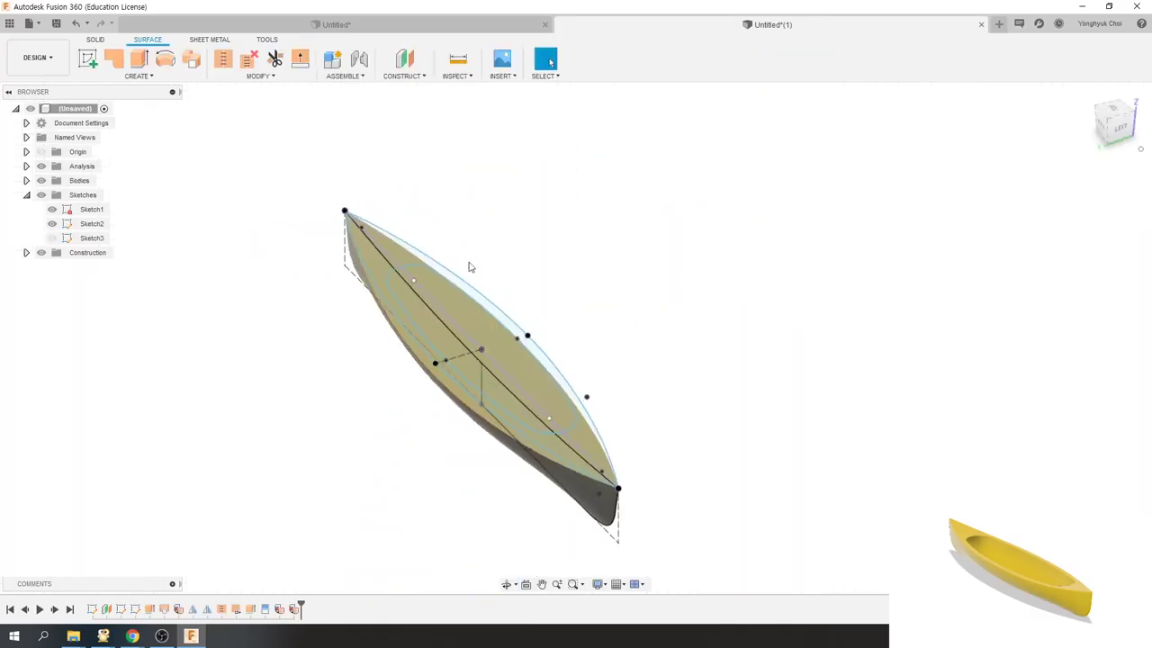
pyautogui.click(263, 75)
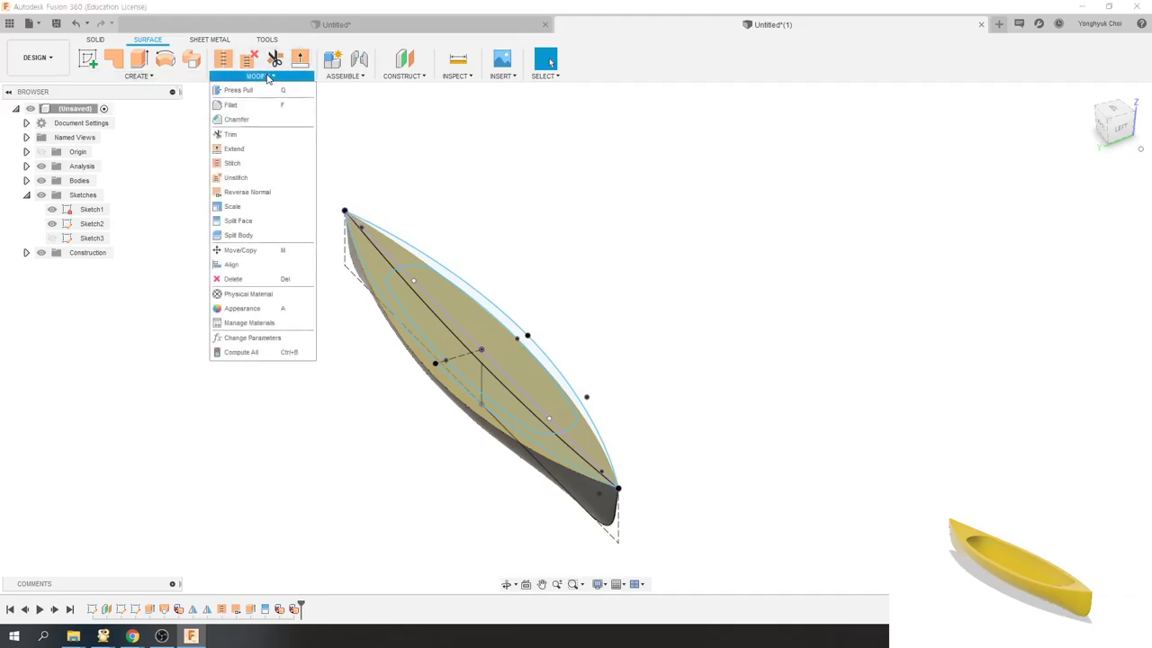
pyautogui.click(249, 139)
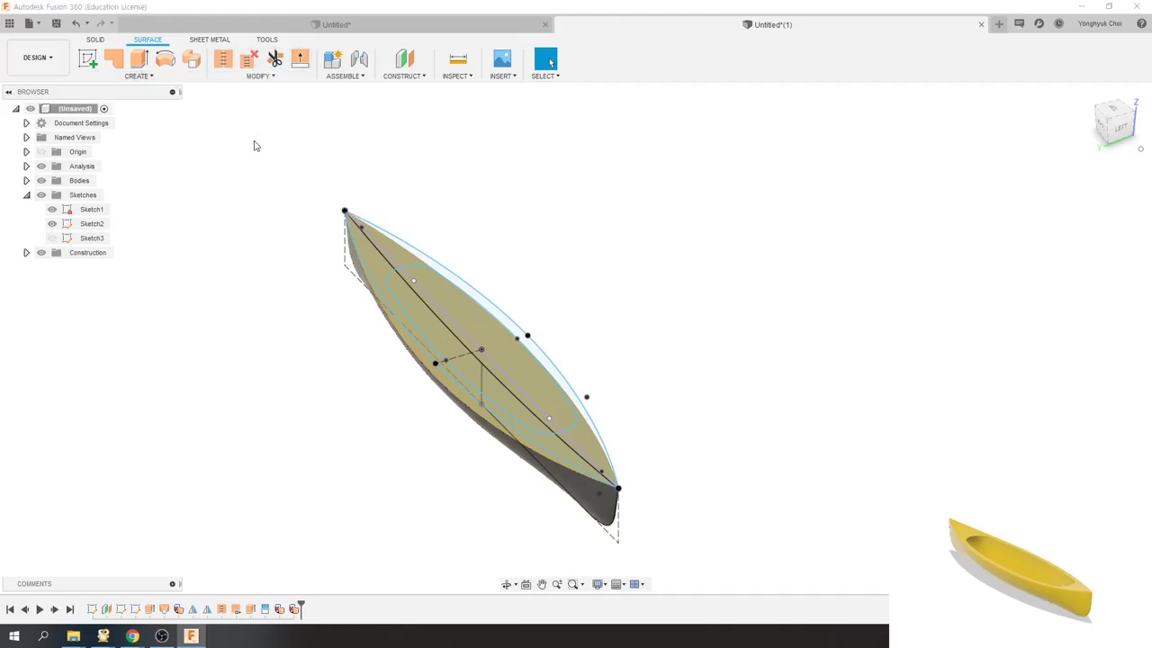
pyautogui.click(376, 266)
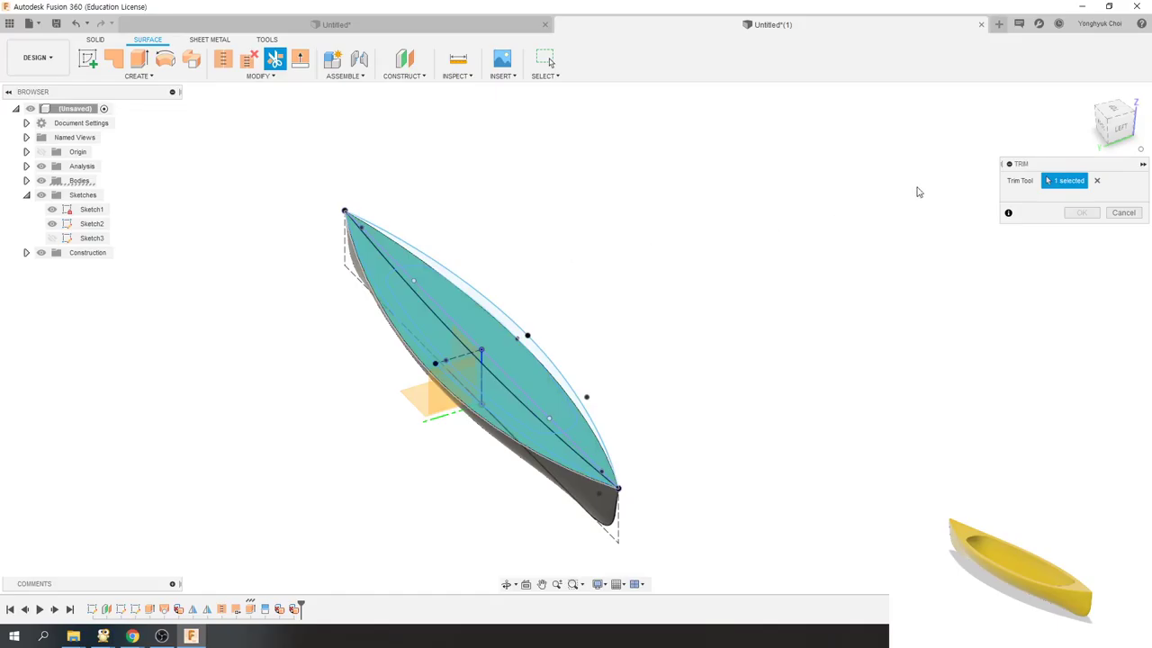
pyautogui.press('Escape')
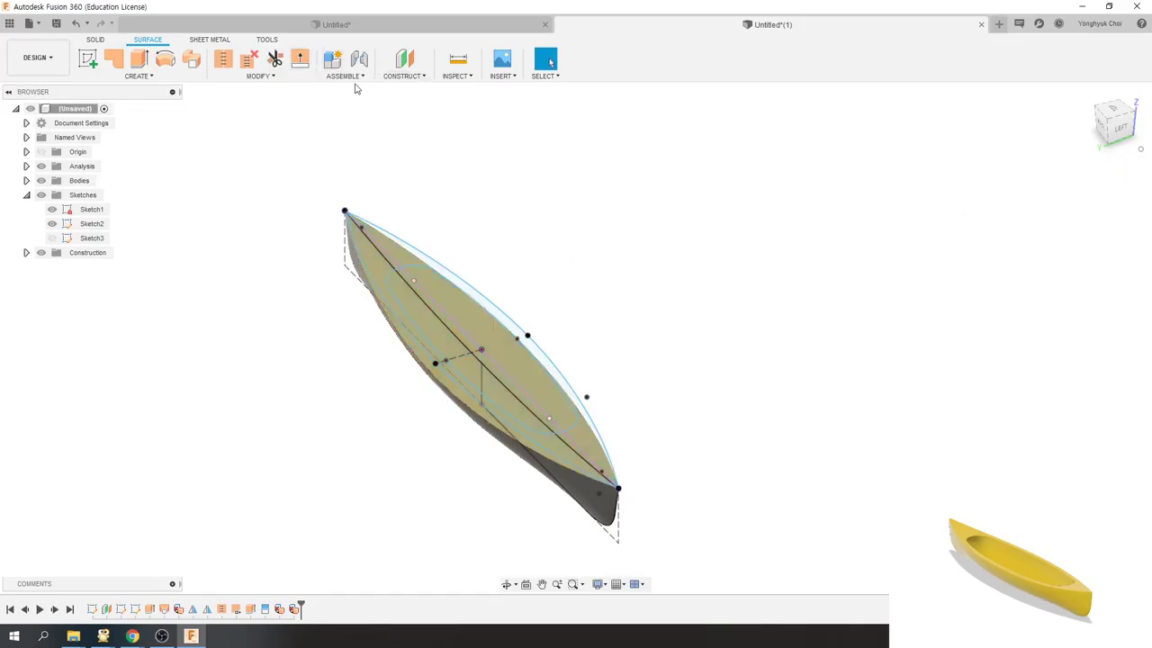
pyautogui.click(279, 76)
pyautogui.click(232, 134)
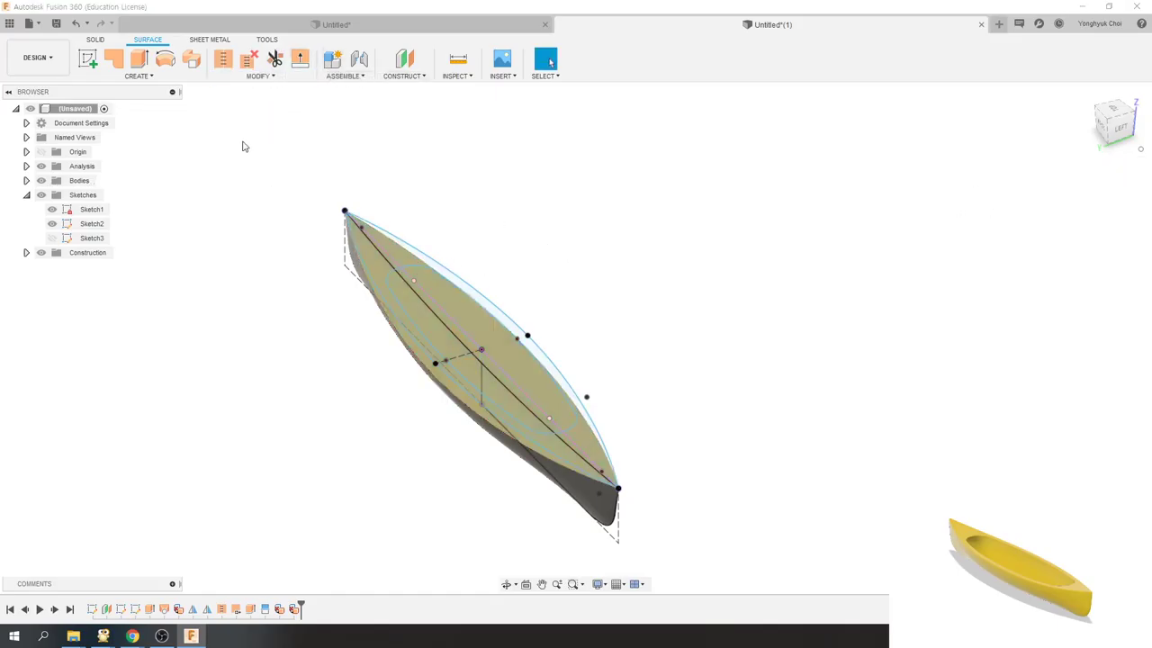
pyautogui.click(412, 274)
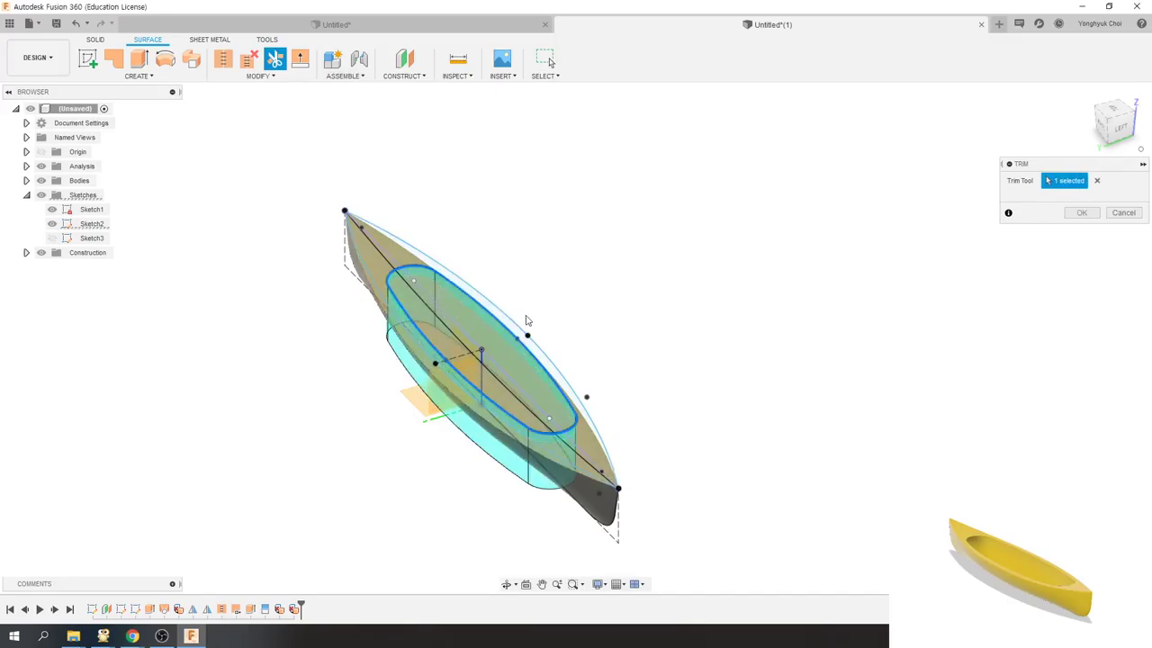
pyautogui.keyDown('shift'); pyautogui.moveTo(540, 327); pyautogui.dragTo(394, 388, button='middle'); pyautogui.keyUp('shift')
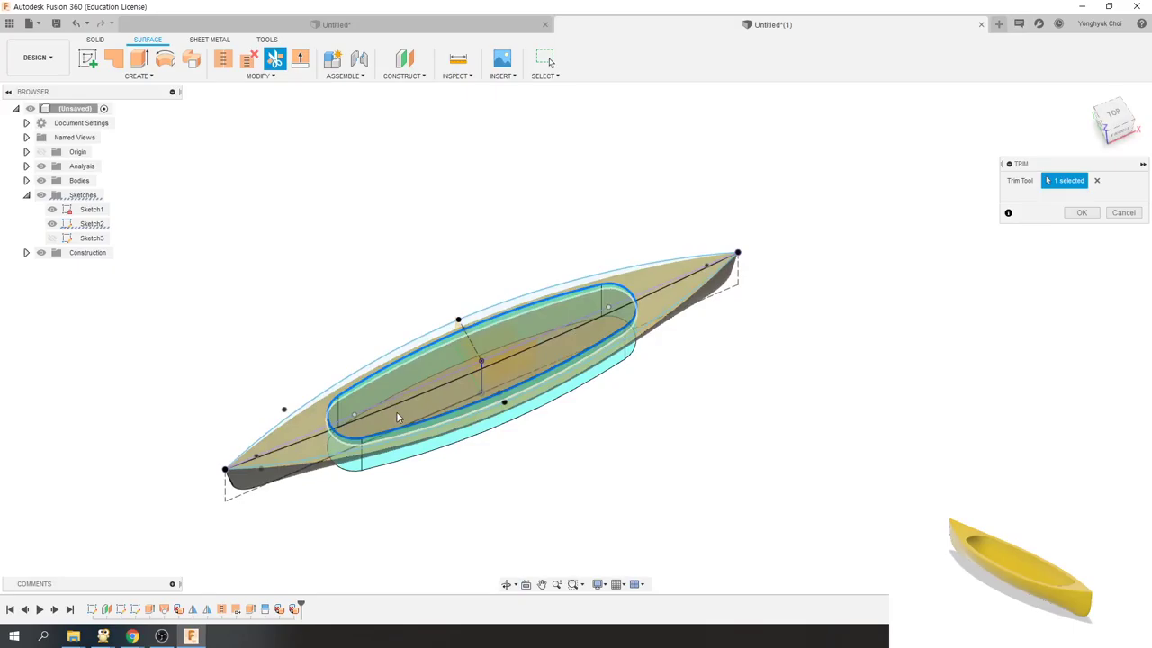
pyautogui.click(1082, 213)
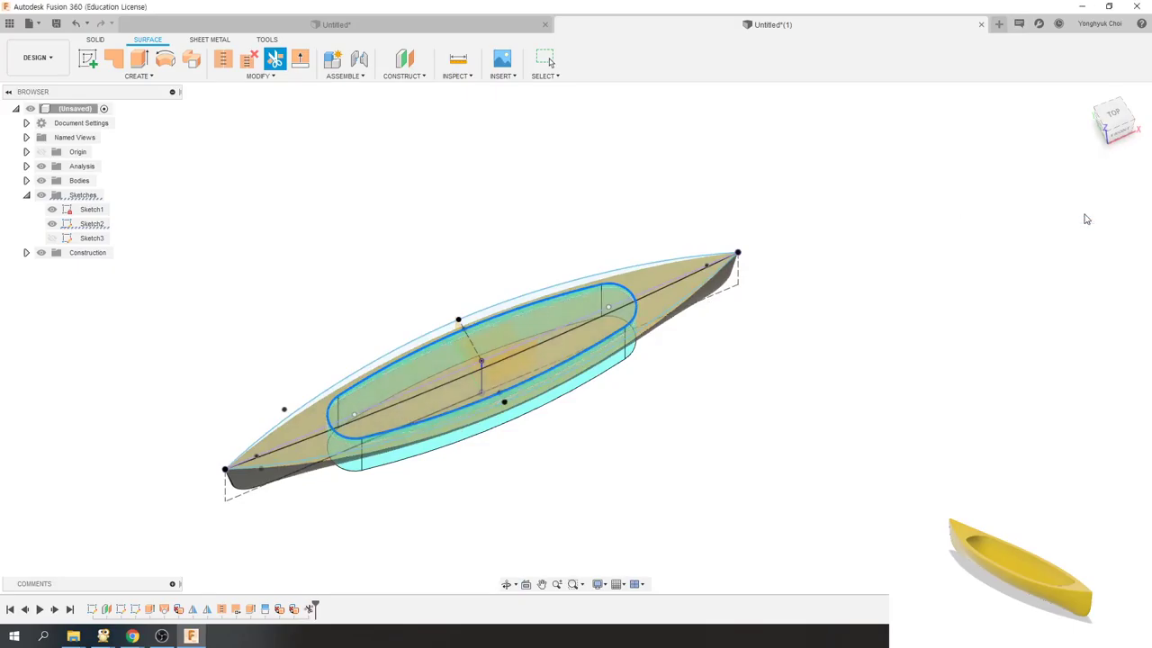
pyautogui.moveTo(586, 499)
pyautogui.keyDown('shift'); pyautogui.mouseDown(button='middle')
pyautogui.moveTo(530, 462)
pyautogui.moveTo(486, 466)
pyautogui.mouseUp(button='middle'); pyautogui.keyUp('shift')
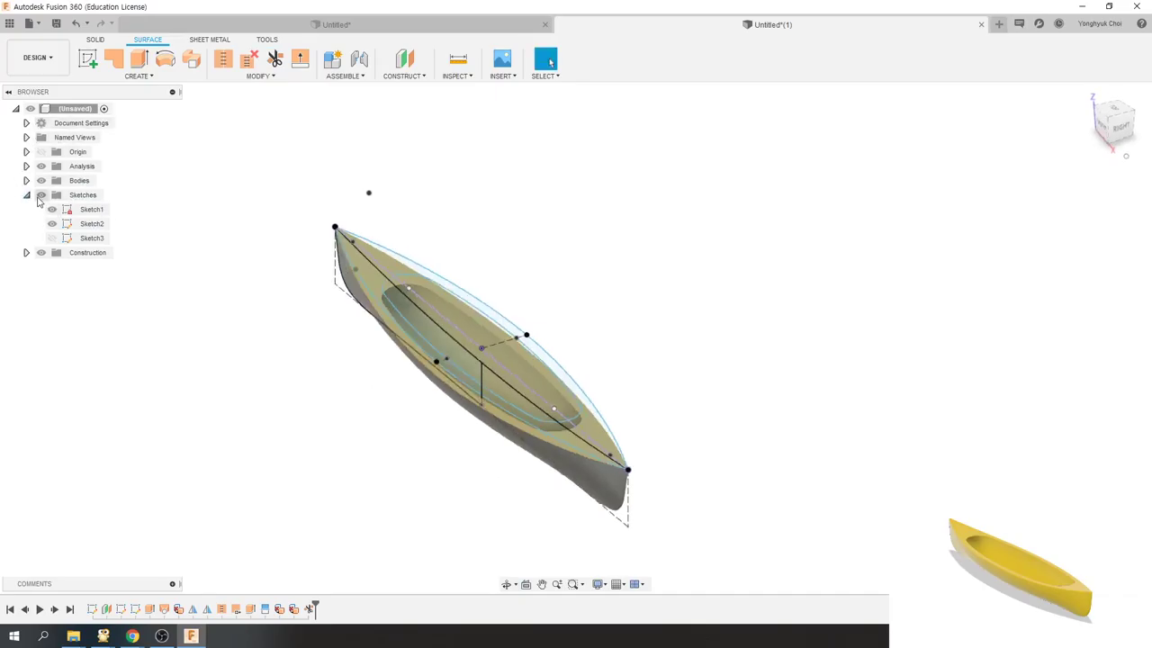
# - Hide the Sketches folder and turn the canoe toward a front view
pyautogui.click(40, 194)
pyautogui.moveTo(354, 319)
pyautogui.keyDown('shift'); pyautogui.mouseDown(button='middle')
pyautogui.moveTo(424, 304)
pyautogui.moveTo(436, 337)
pyautogui.mouseUp(button='middle'); pyautogui.keyUp('shift')
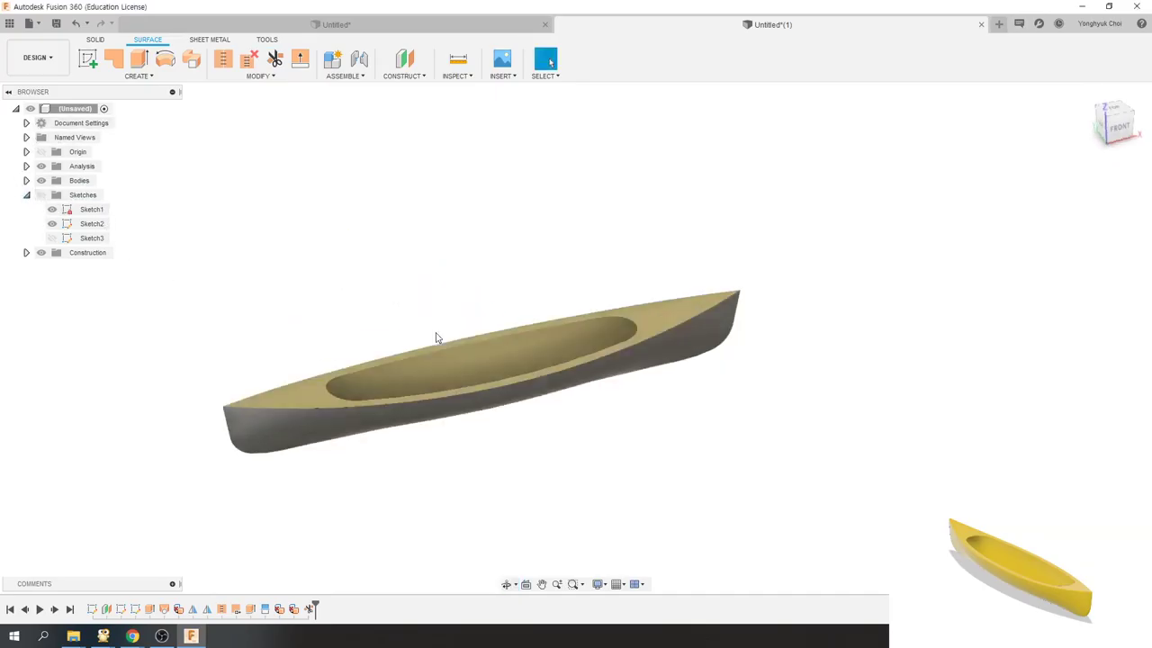
pyautogui.scroll(2, 279, 405)
pyautogui.scroll(3, 254, 354)
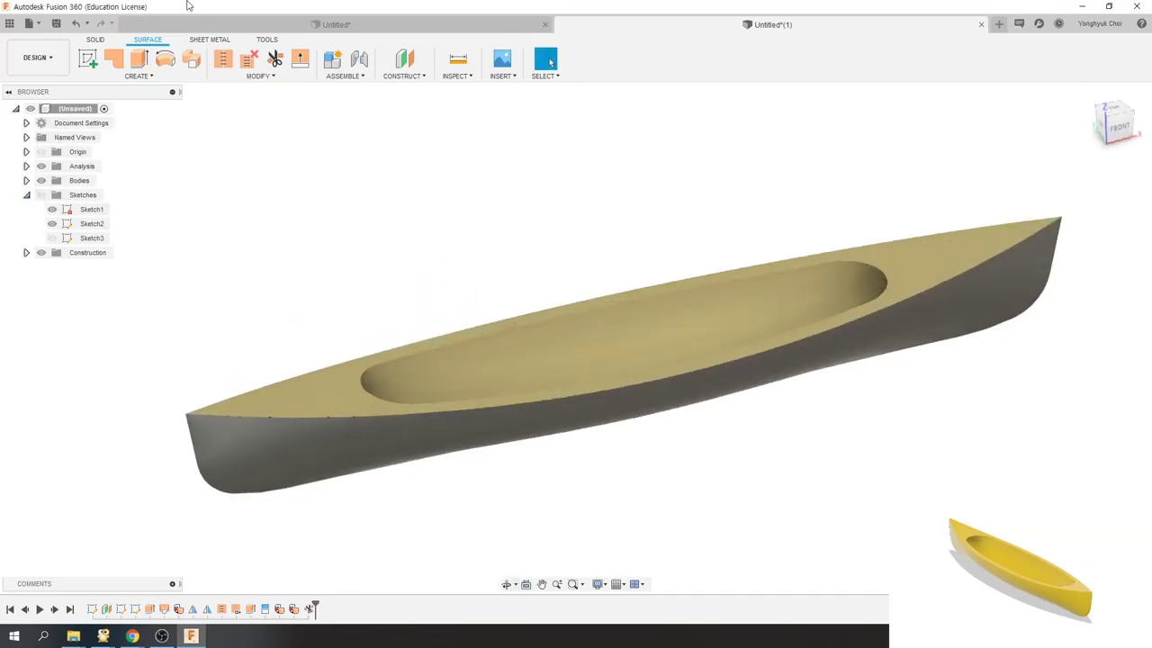
# - Stitch the deck and hull surfaces into one closed body at 0.10 mm tolerance
pyautogui.click(223, 59)
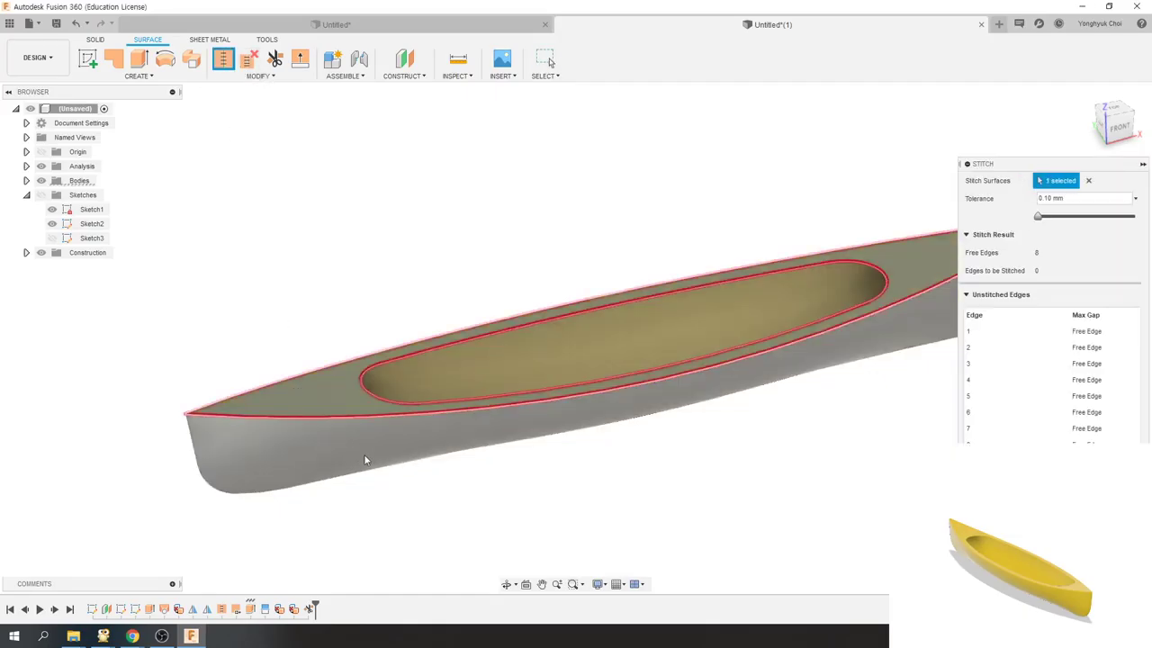
pyautogui.click(1073, 436)
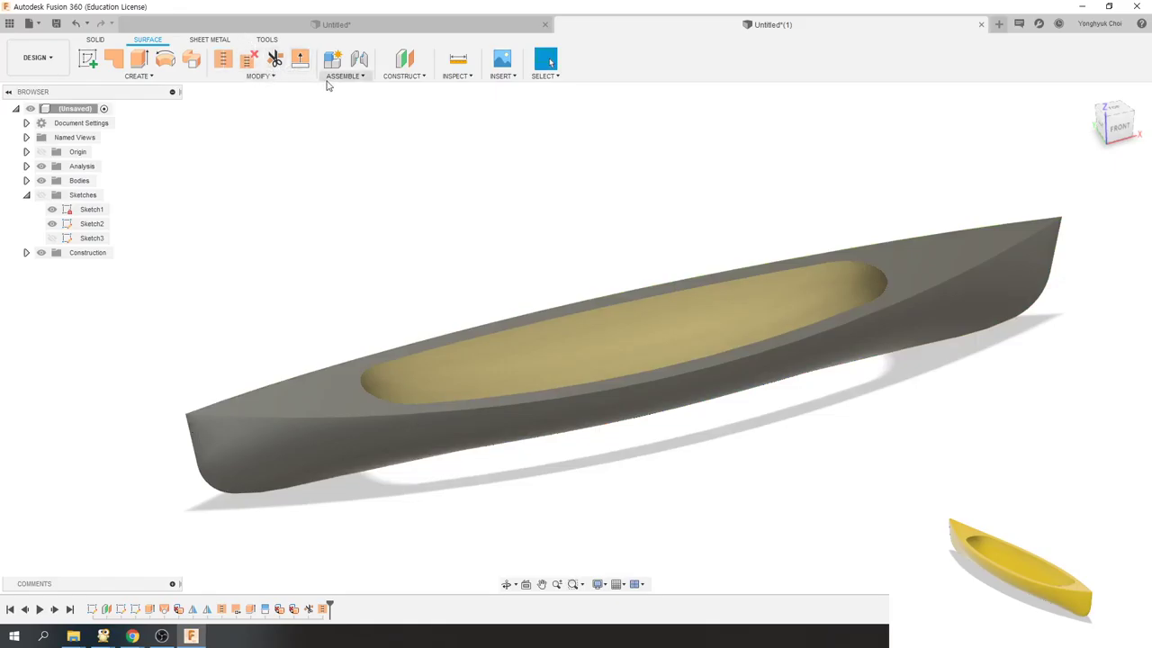
pyautogui.click(245, 79)
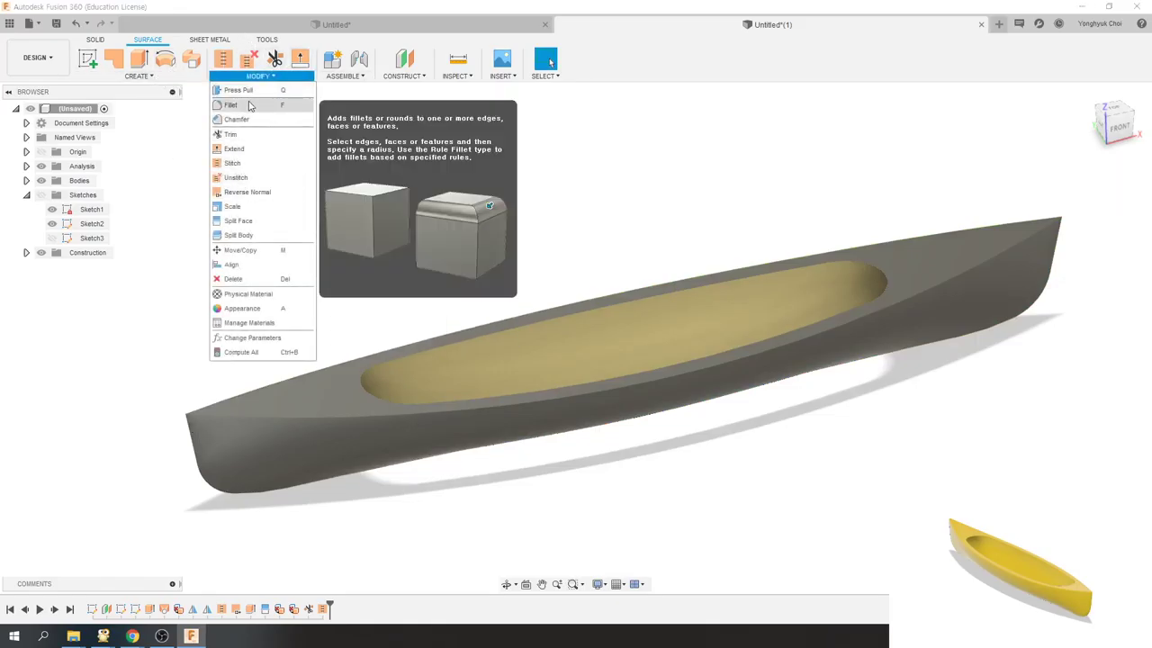
# - Fillet the canoe's two end edges with a 35 mm radius
pyautogui.click(231, 105)
pyautogui.click(585, 421)
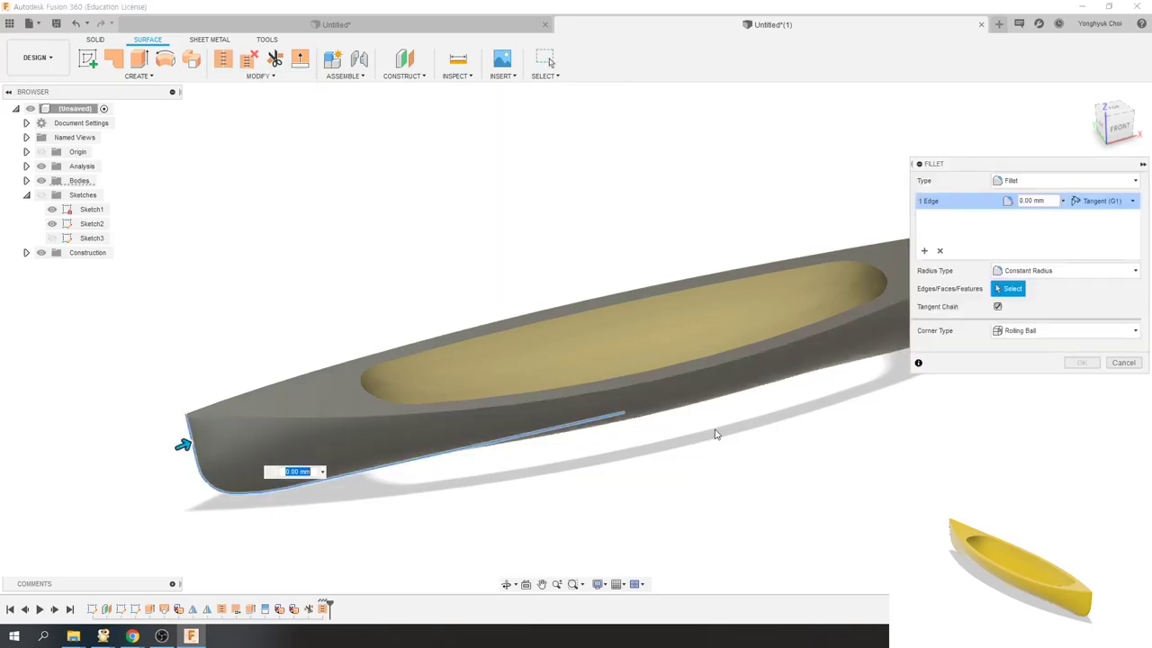
pyautogui.scroll(-3, 420, 369)
pyautogui.click(851, 306)
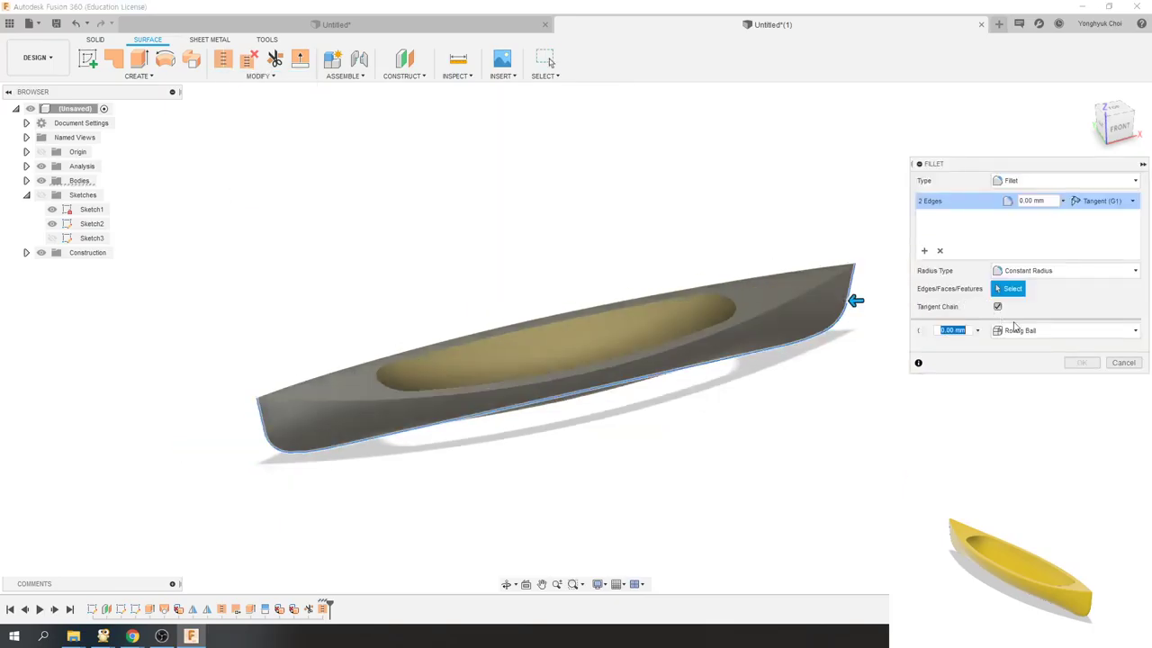
pyautogui.click(1032, 201)
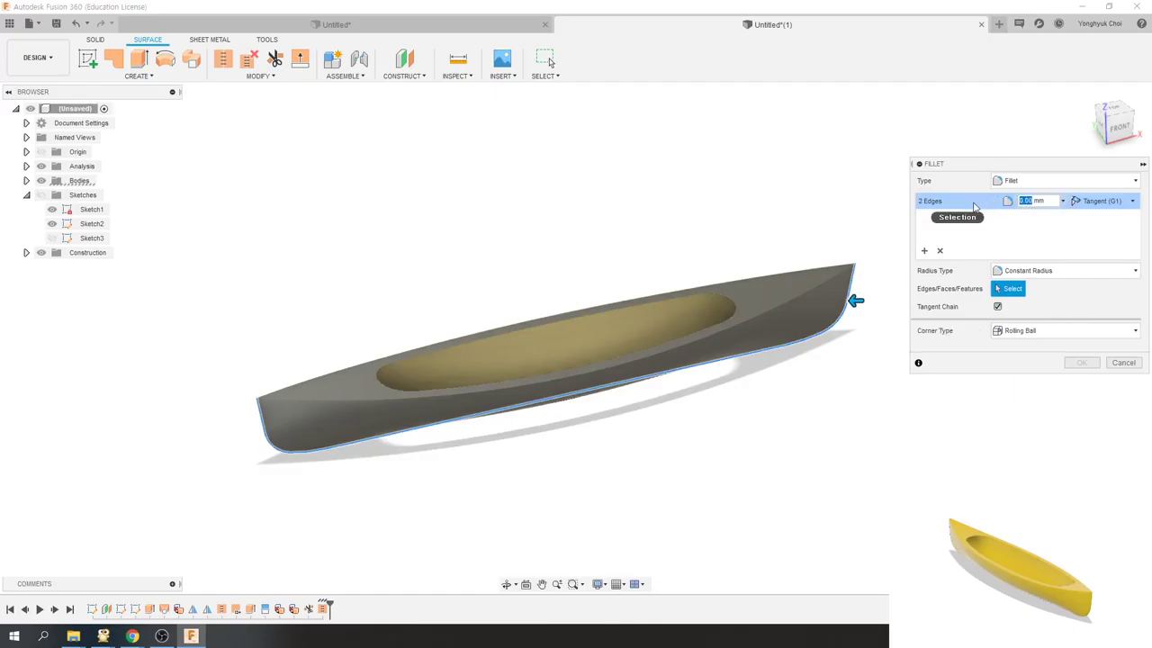
pyautogui.write('35')
pyautogui.press('Return')
pyautogui.scroll(2, 492, 388)
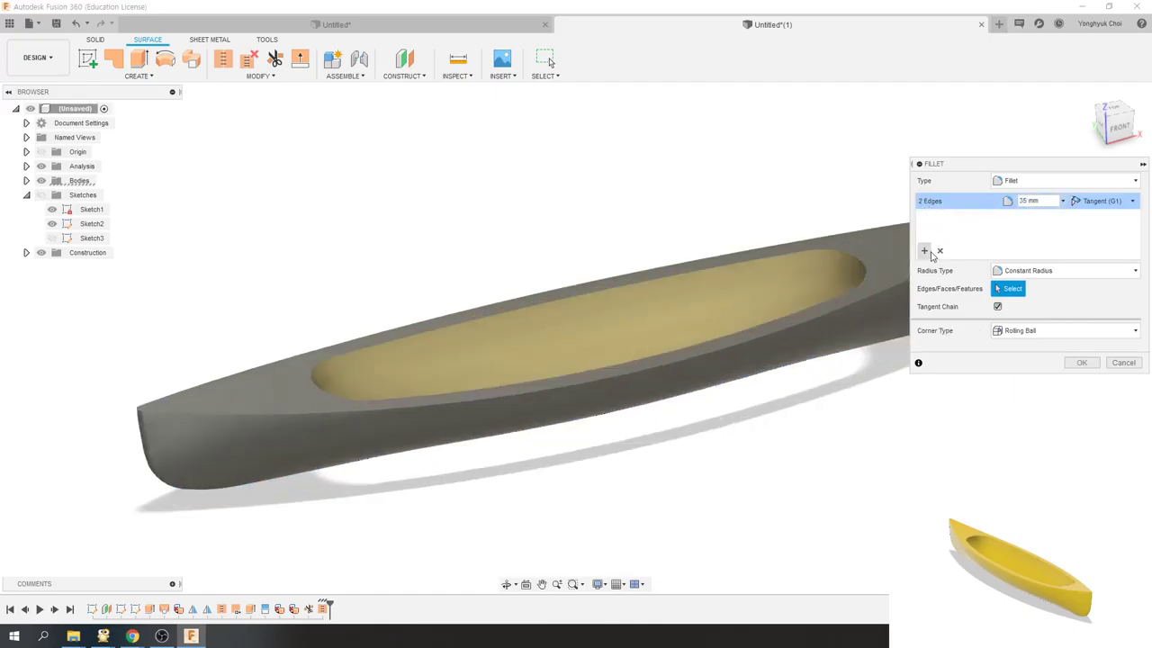
# - Add the four rim edges as a second 20 mm fillet set and apply both fillets
pyautogui.click(225, 416)
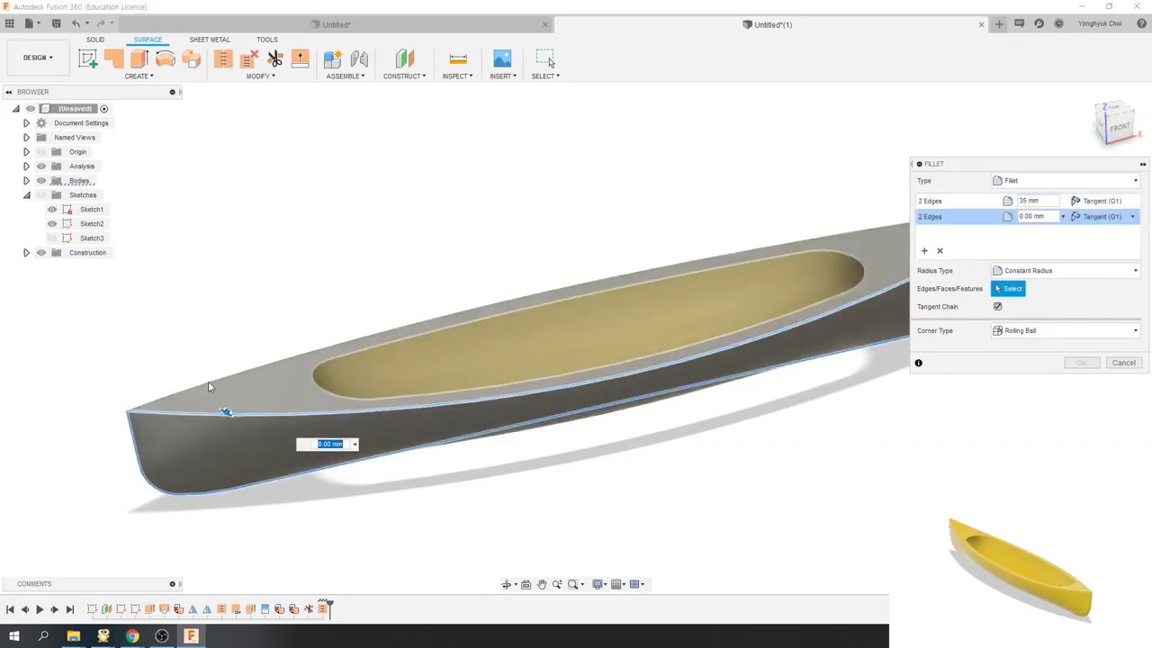
pyautogui.scroll(-2, 216, 424)
pyautogui.scroll(2, 215, 431)
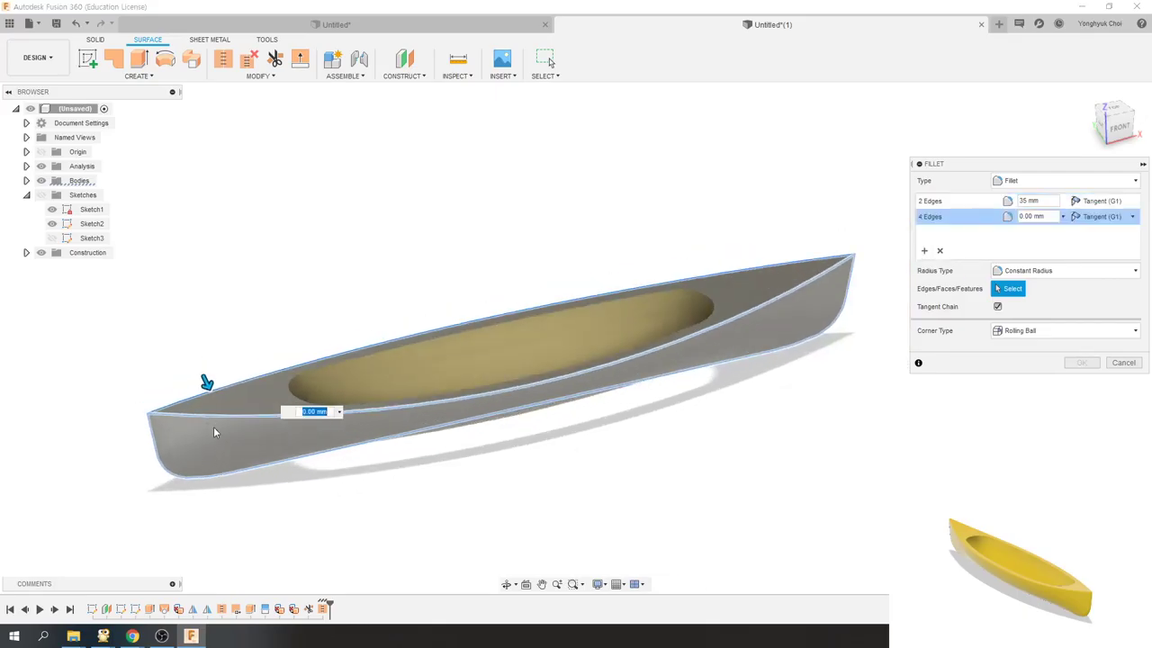
pyautogui.click(1031, 216)
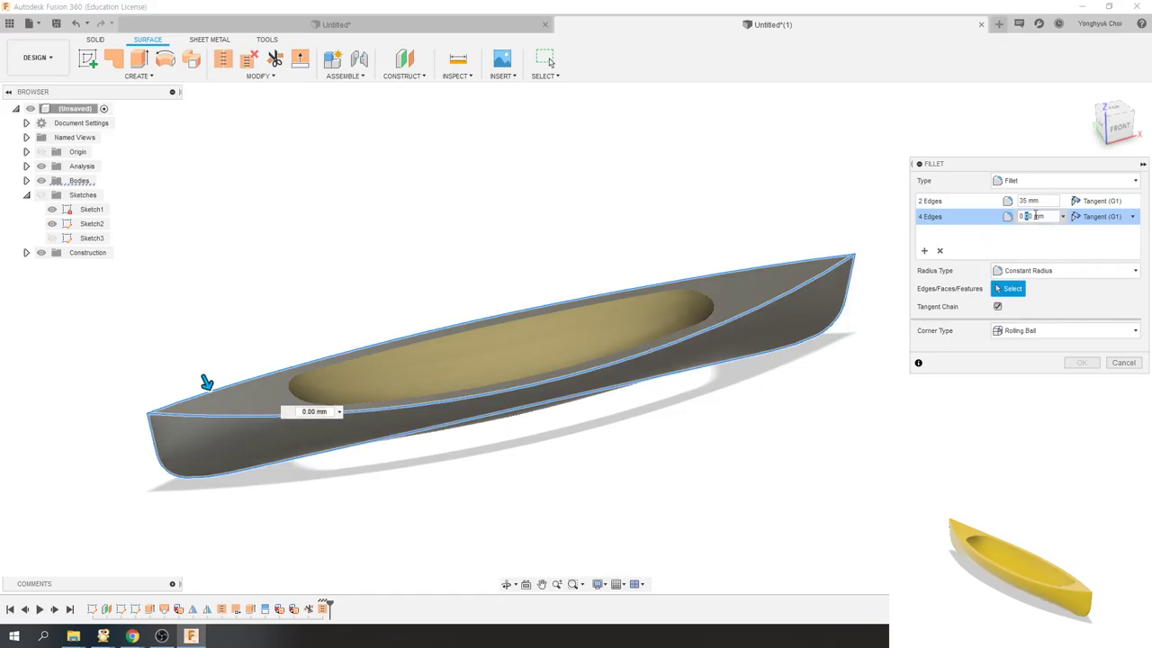
pyautogui.doubleClick(1035, 216)
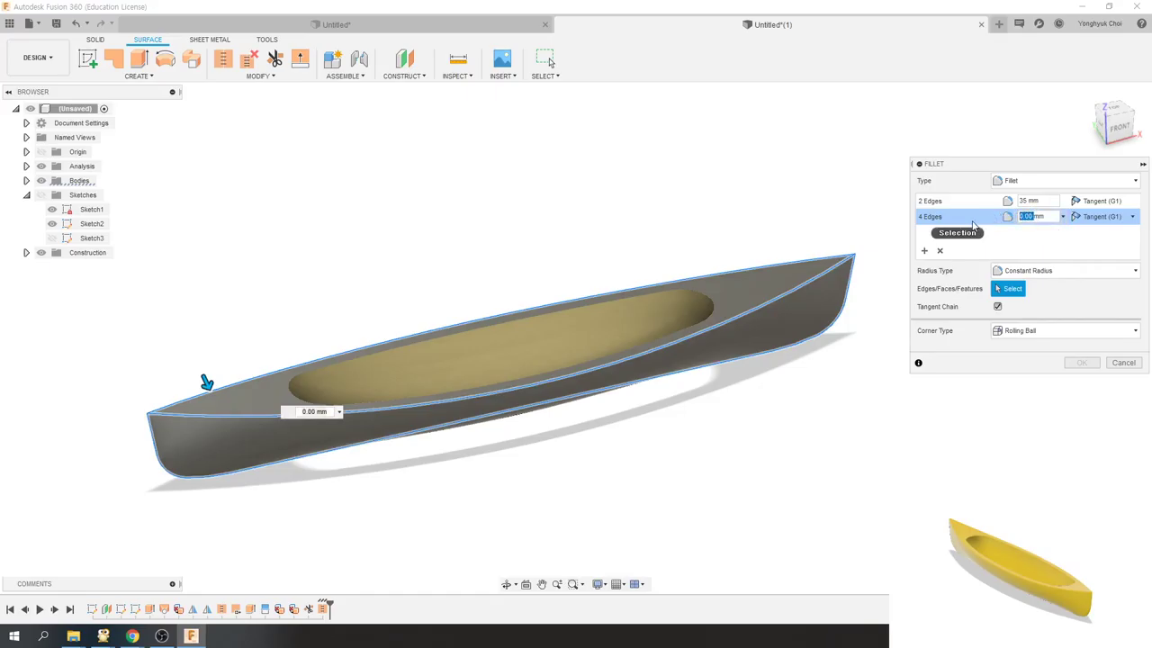
pyautogui.write('20')
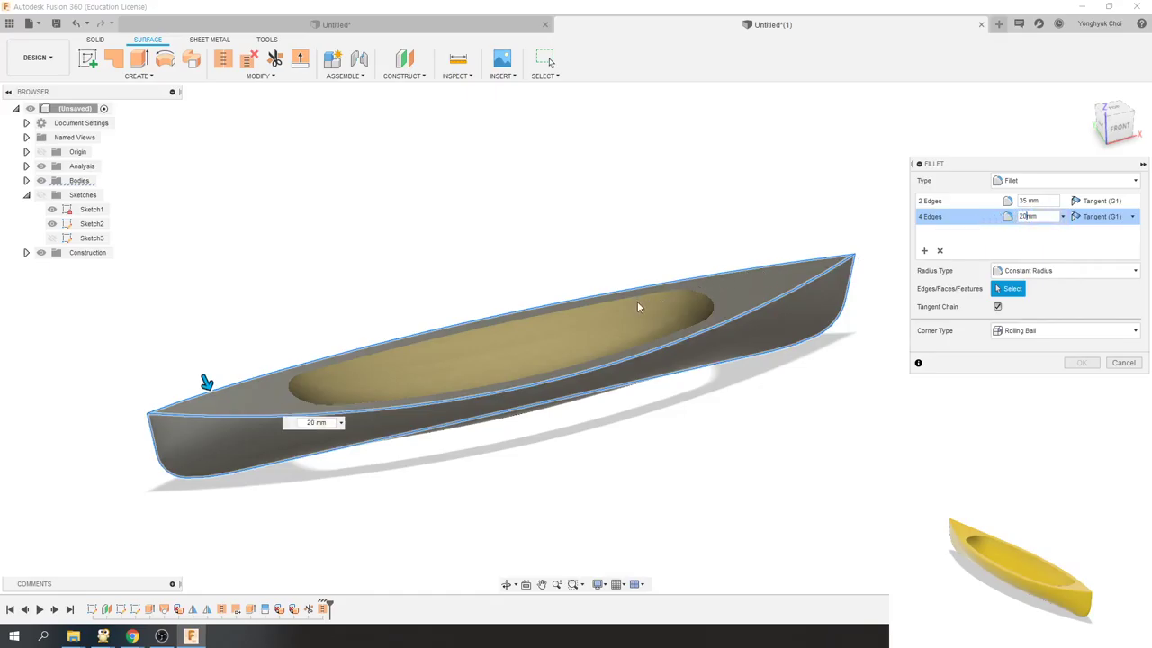
pyautogui.scroll(3, 243, 423)
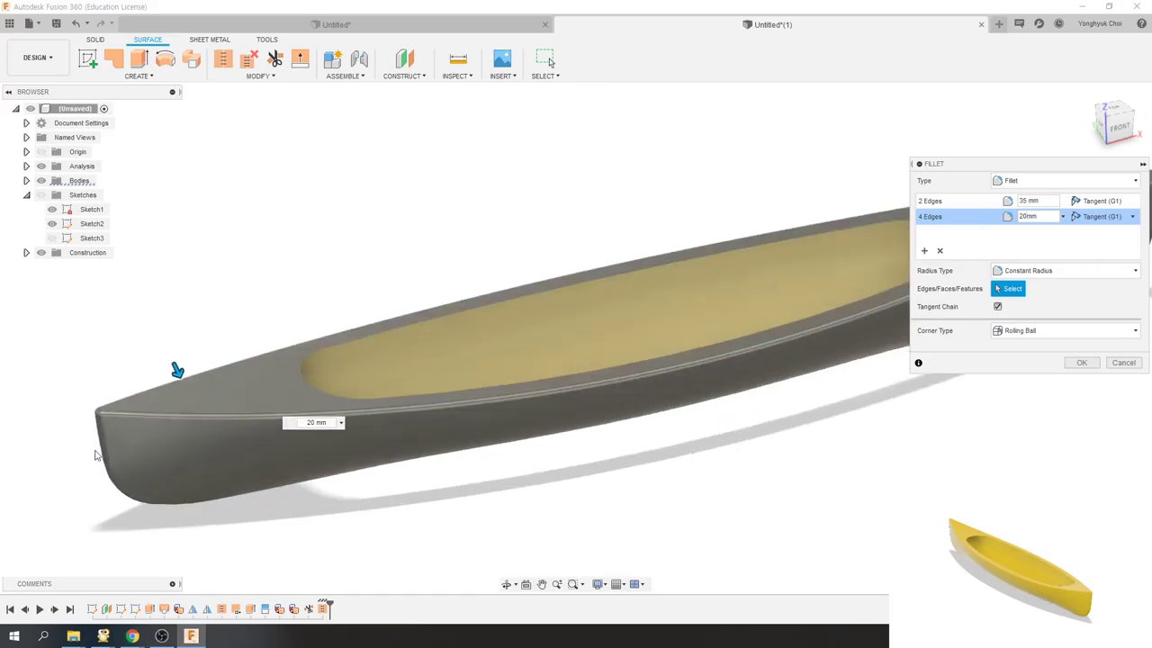
pyautogui.keyDown('shift'); pyautogui.moveTo(476, 504); pyautogui.dragTo(540, 475, button='middle'); pyautogui.keyUp('shift')
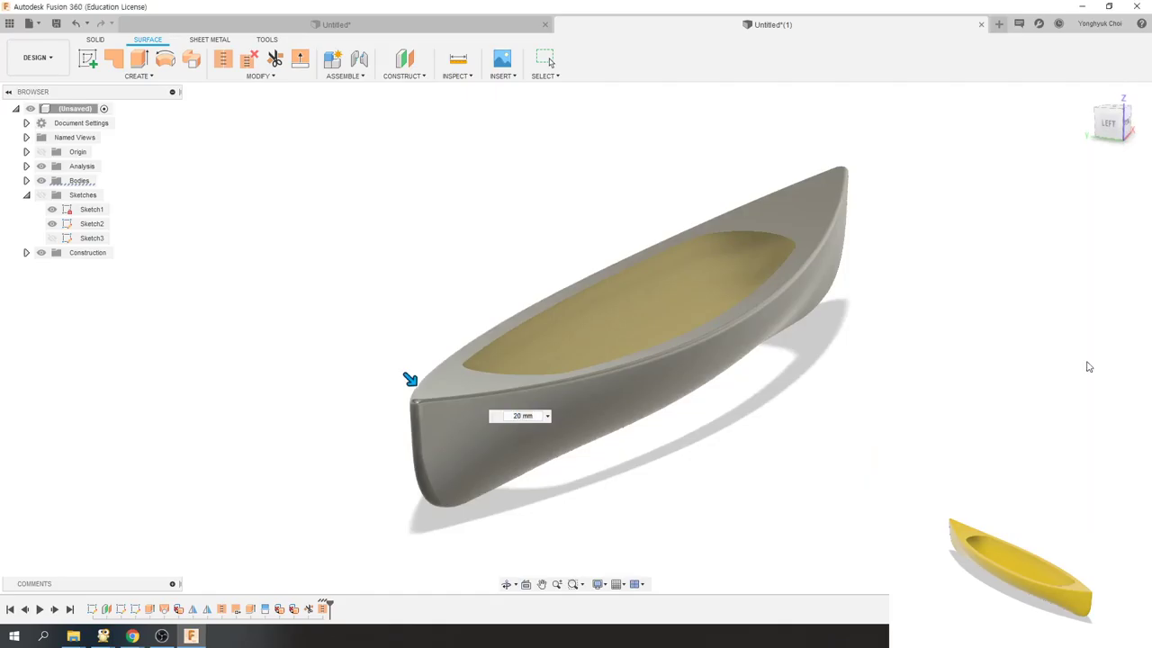
pyautogui.press('Return')
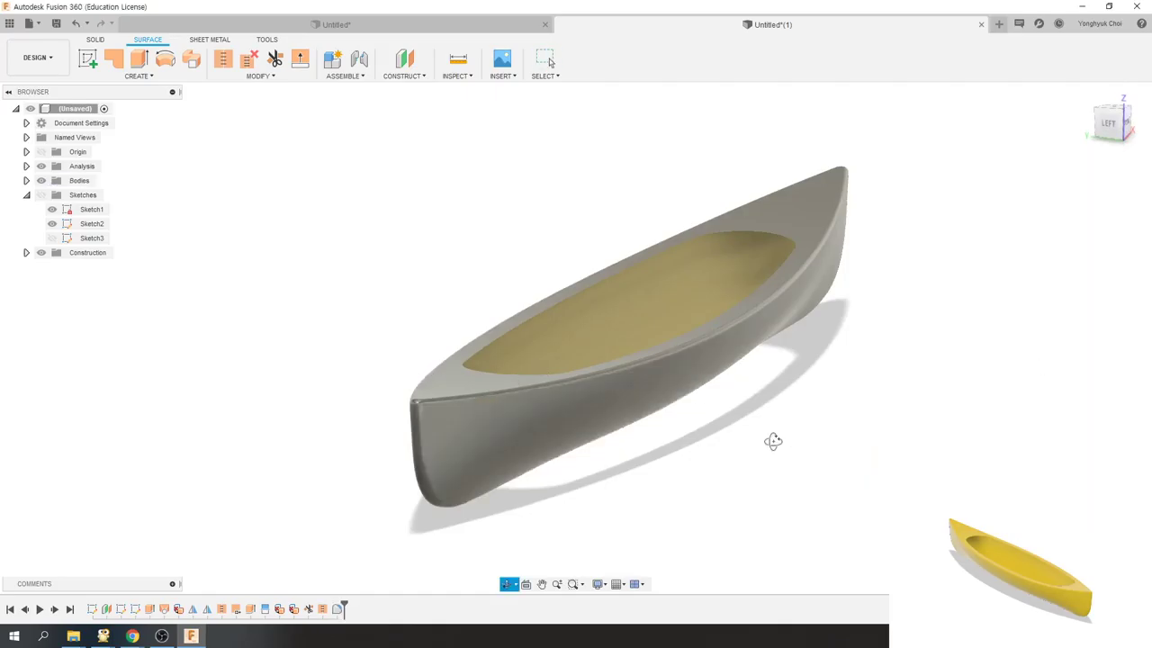
pyautogui.keyDown('shift'); pyautogui.moveTo(771, 440); pyautogui.dragTo(478, 338, button='middle'); pyautogui.keyUp('shift')
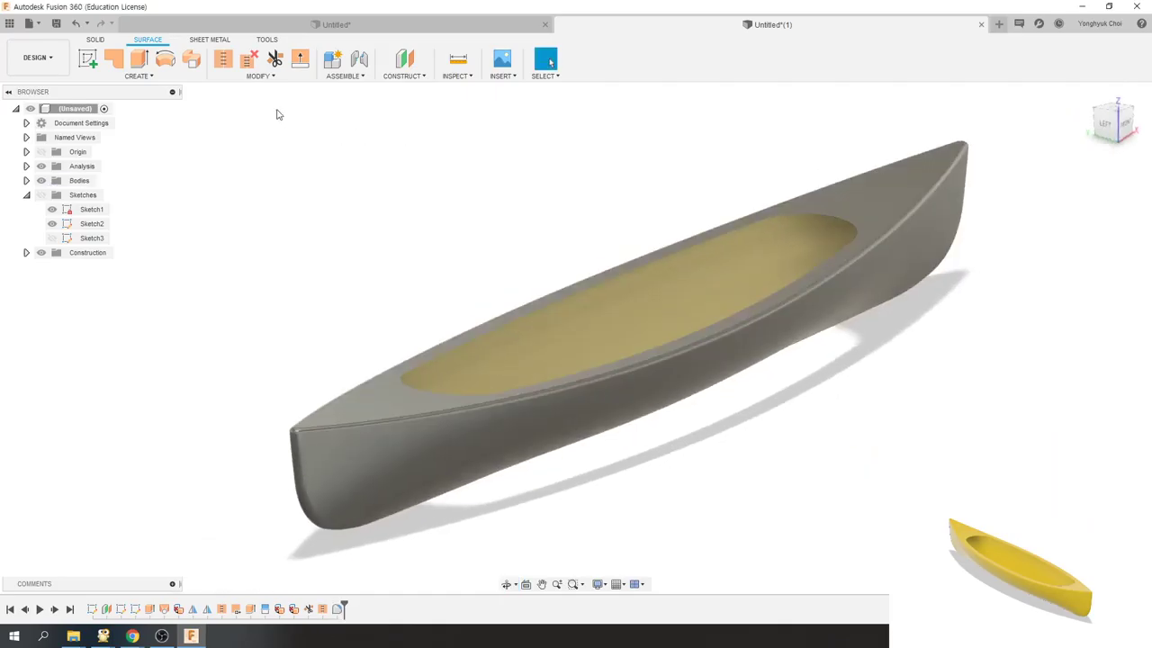
# - Thicken the canoe surface by -12 mm on one side into a new solid body
pyautogui.click(139, 75)
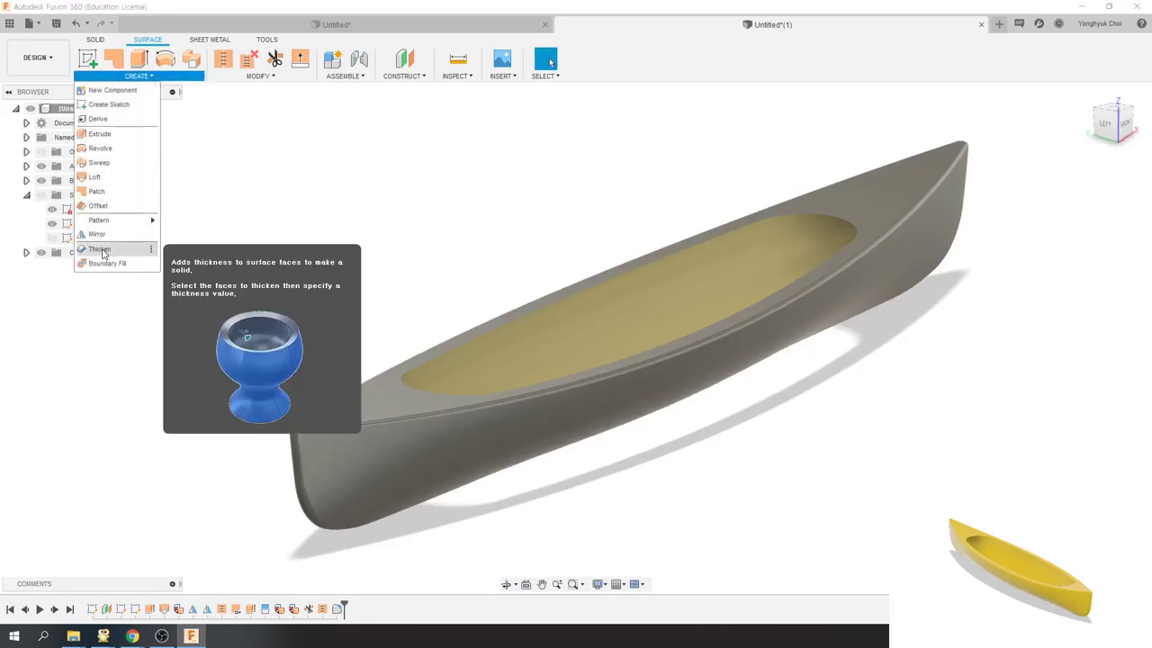
pyautogui.click(100, 250)
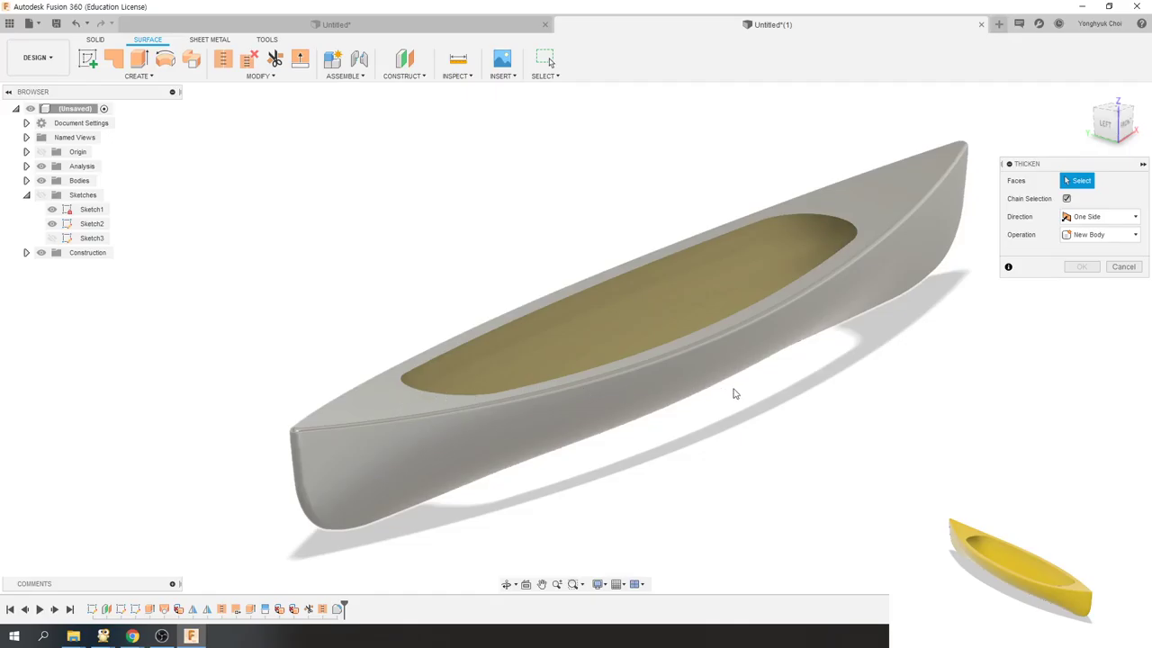
pyautogui.click(757, 390)
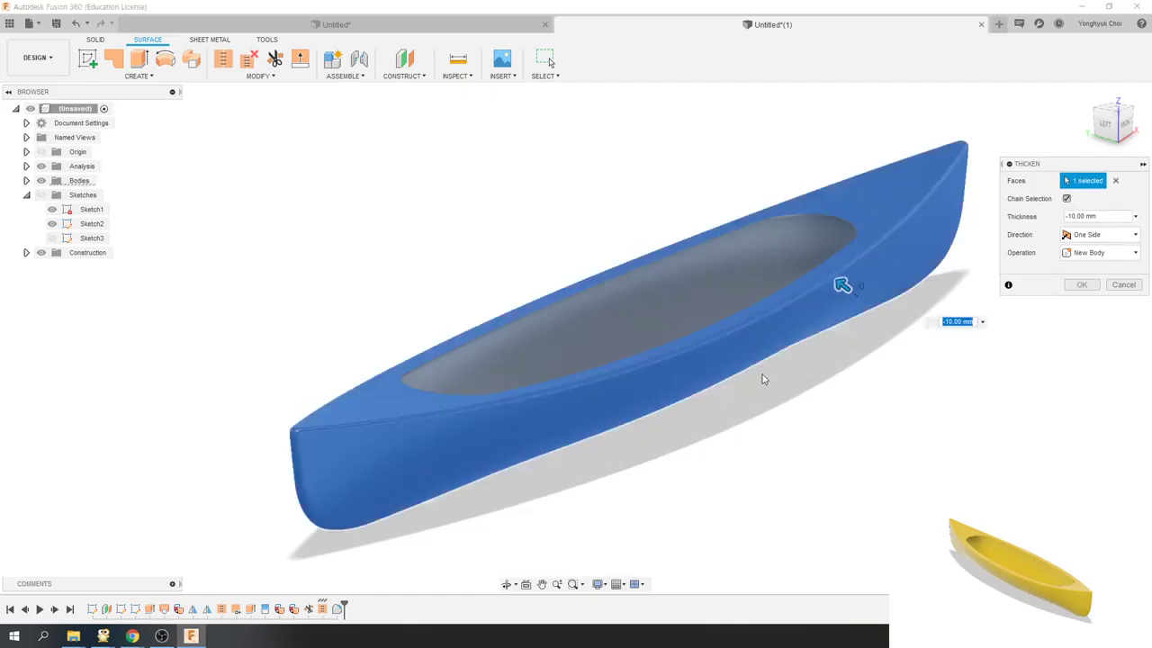
pyautogui.click(1073, 217)
pyautogui.write('2')
pyautogui.click(1089, 286)
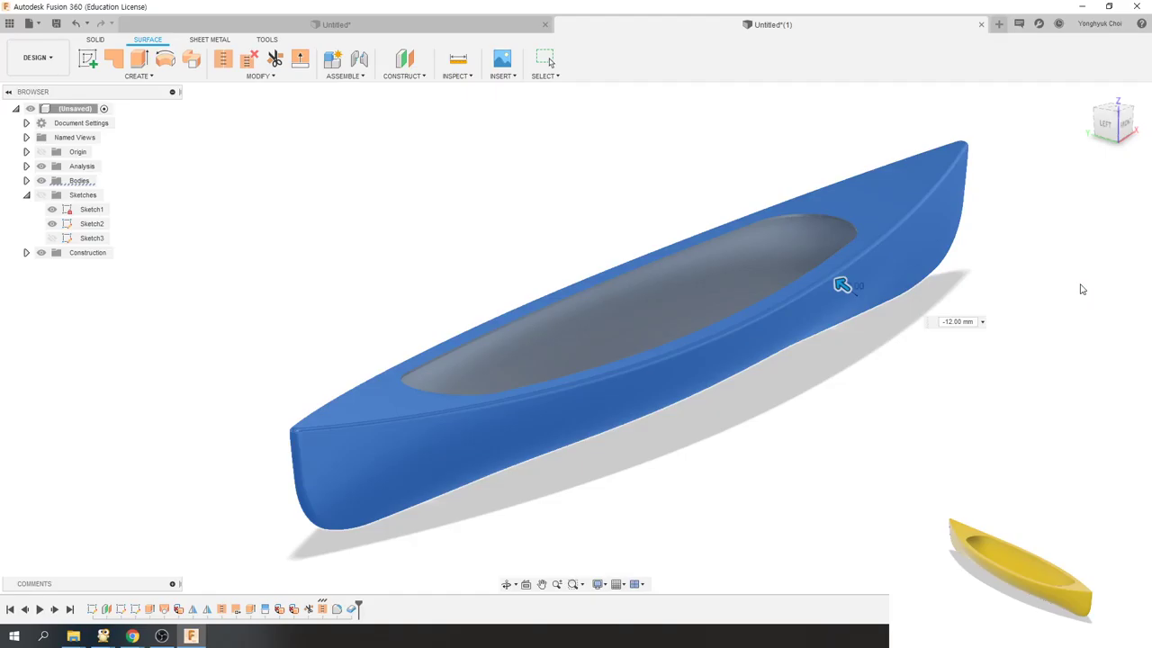
pyautogui.keyDown('shift'); pyautogui.moveTo(921, 380); pyautogui.dragTo(834, 378, button='middle'); pyautogui.keyUp('shift')
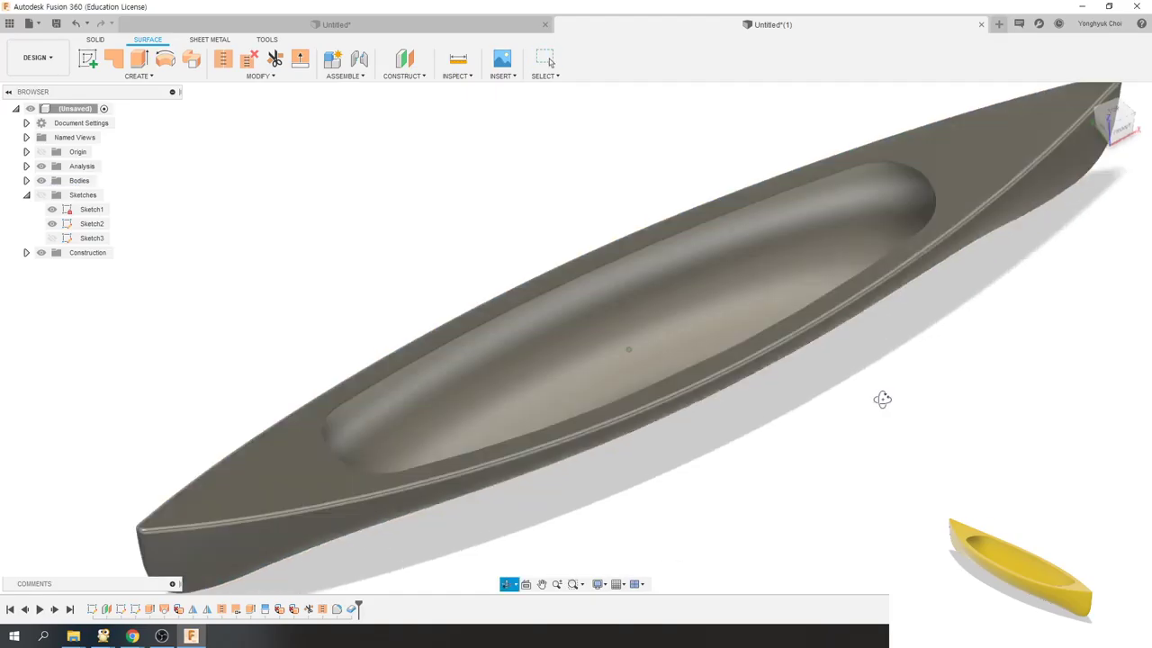
pyautogui.scroll(-3, 810, 379)
pyautogui.scroll(-2, 790, 379)
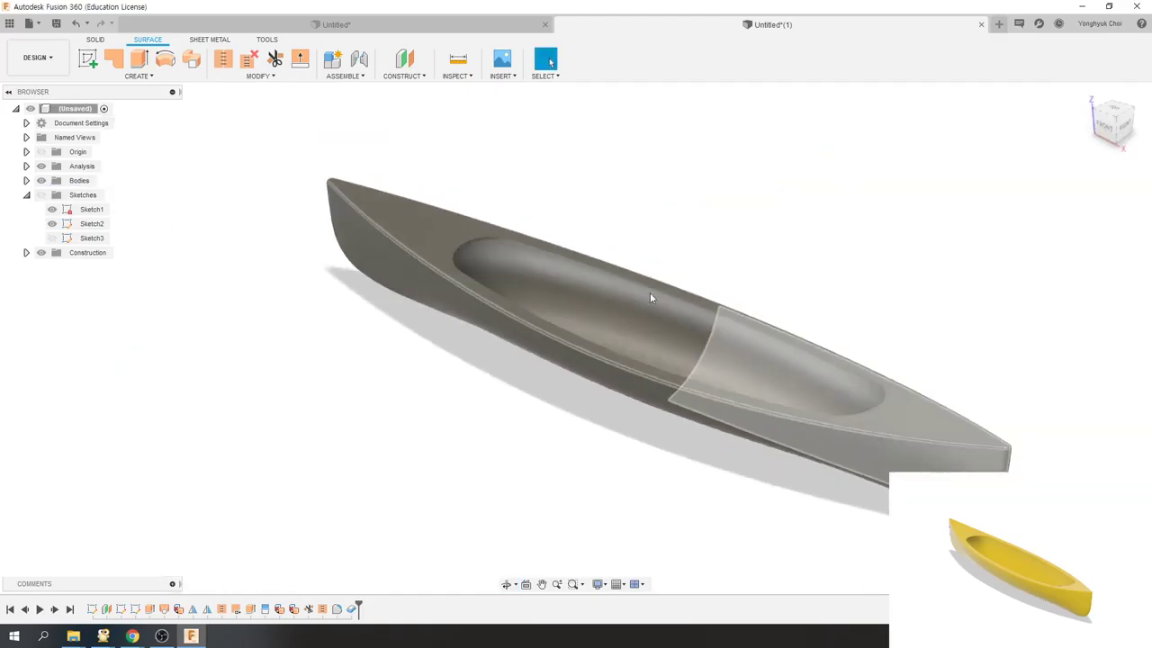